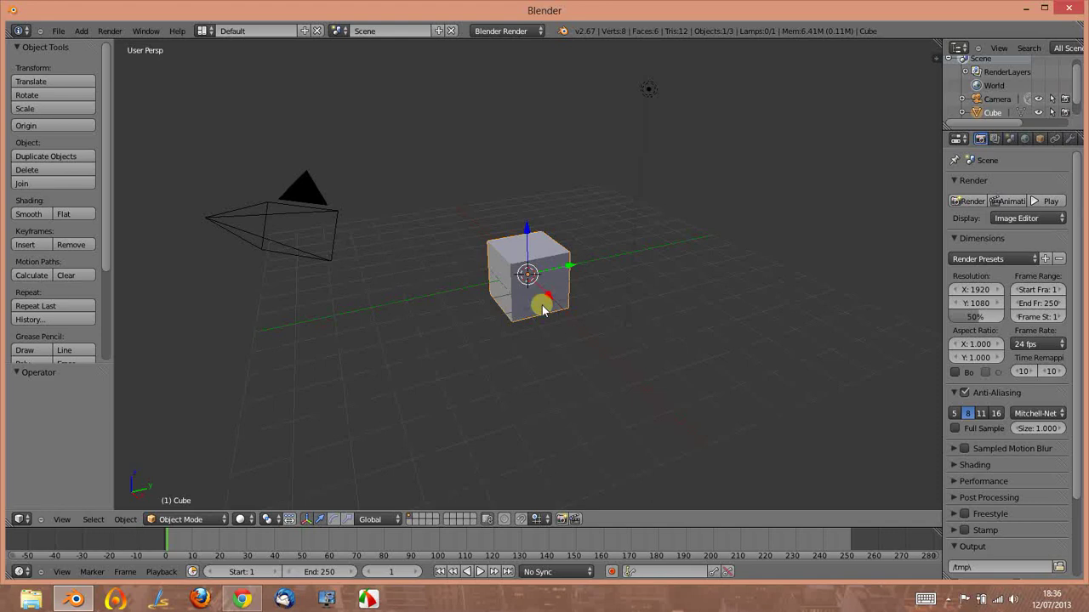
# Step: Glance at the Add menu, then open and close the User Preferences window
pyautogui.hotkey('shift', 'a')
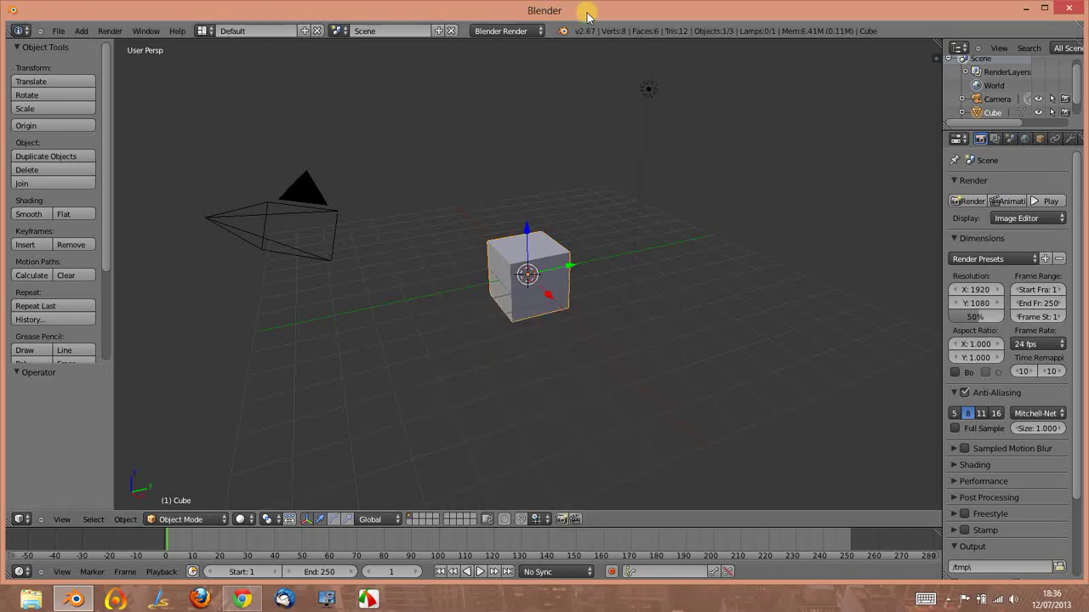
pyautogui.click(60, 32)
pyautogui.click(102, 160)
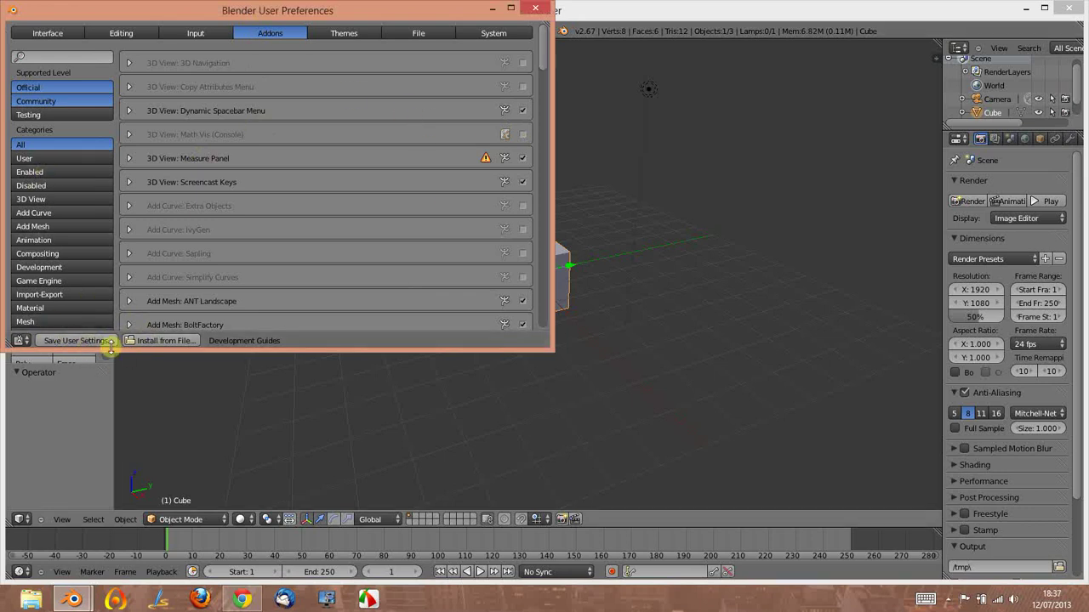
pyautogui.click(535, 8)
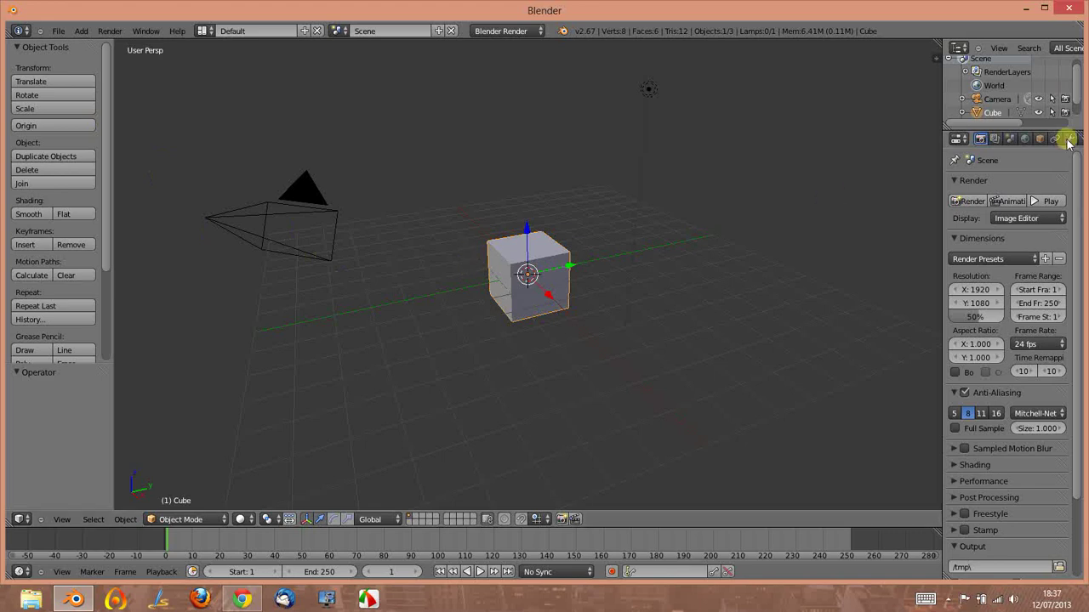
# Step: Delete the default cube, then bring up the Add menu for extra mesh objects
pyautogui.hotkey('shift', 'a')
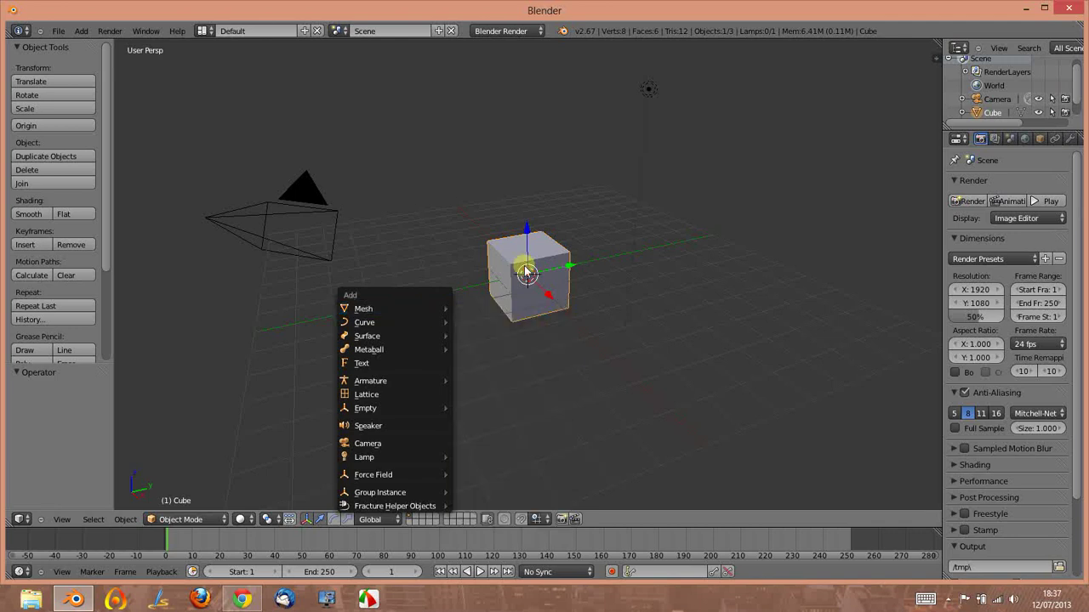
pyautogui.press('Escape')
pyautogui.press('x')
pyautogui.click(517, 288)
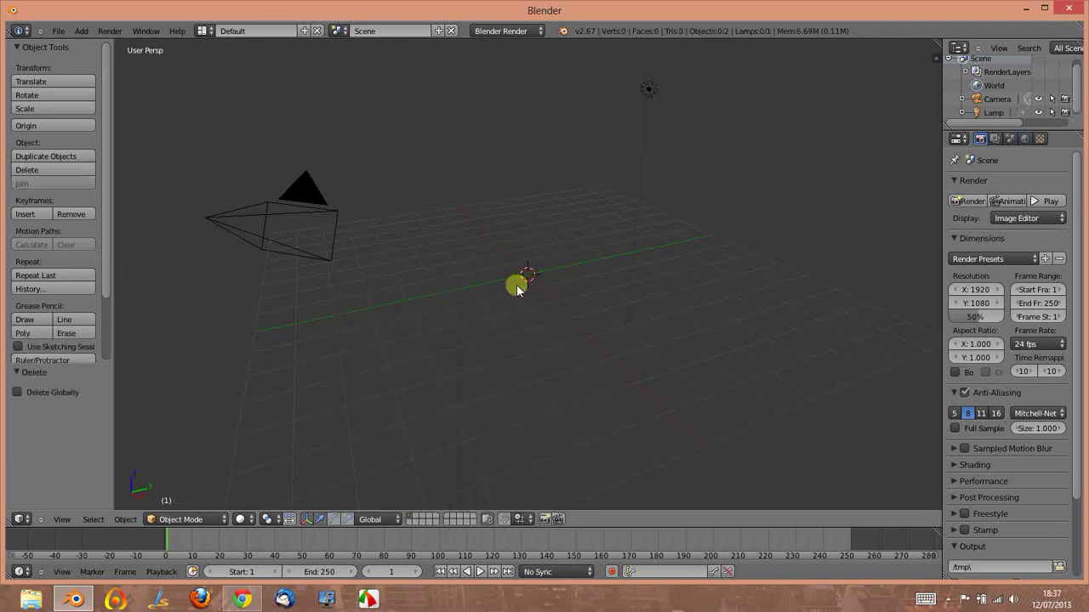
pyautogui.hotkey('shift', 'a')
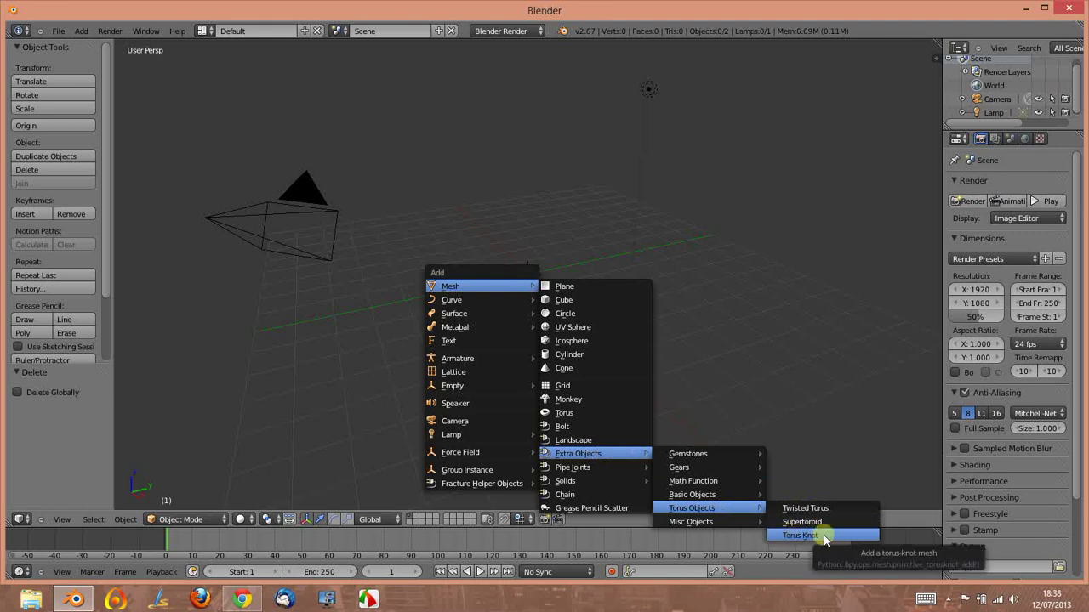
pyautogui.moveTo(690, 522)
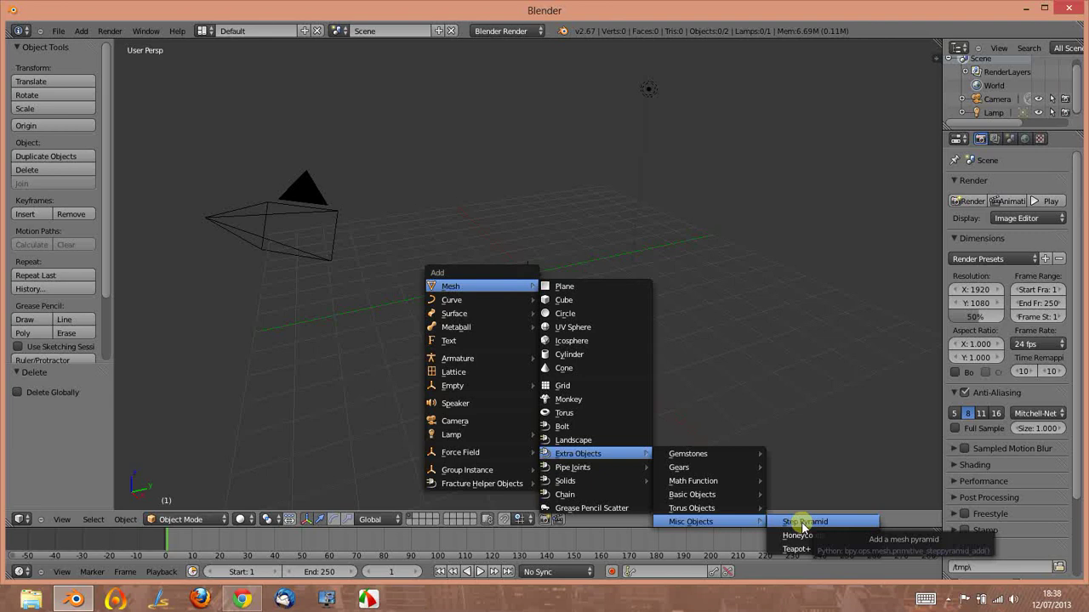
pyautogui.click(803, 527)
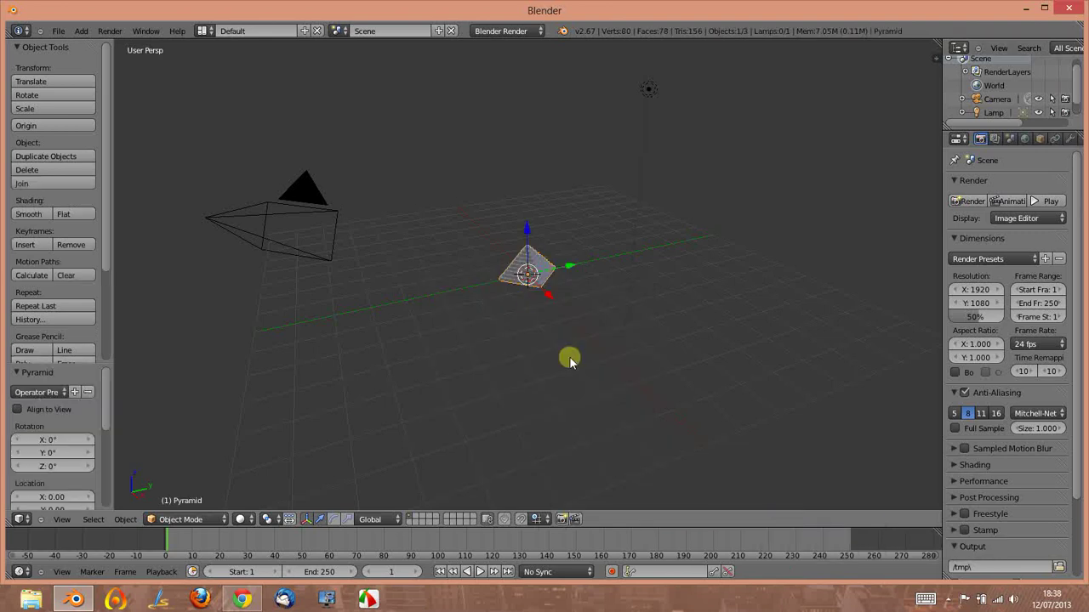
pyautogui.scroll(4, 567, 360)
pyautogui.scroll(2, 595, 272)
pyautogui.moveTo(513, 238); pyautogui.dragTo(586, 235, button='middle')
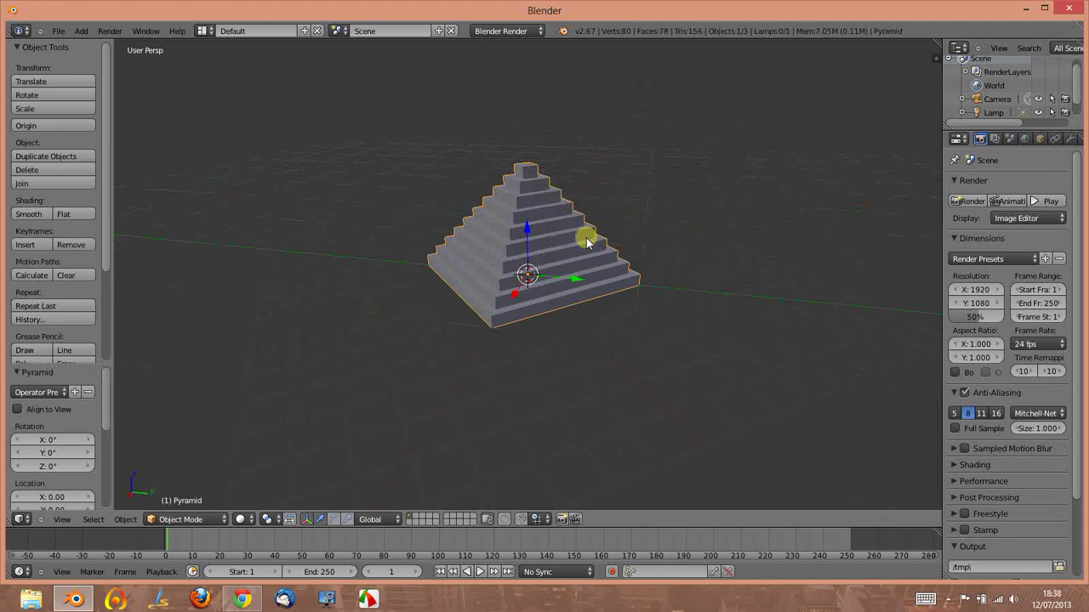
pyautogui.click(528, 273)
pyautogui.press('x')
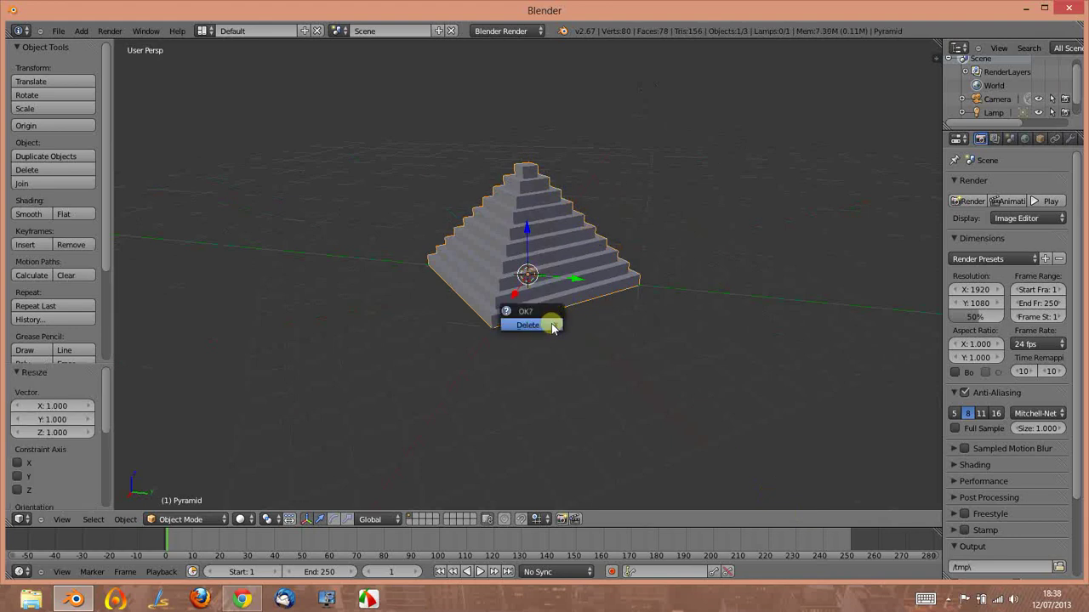
pyautogui.click(550, 322)
pyautogui.hotkey('shift', 'a')
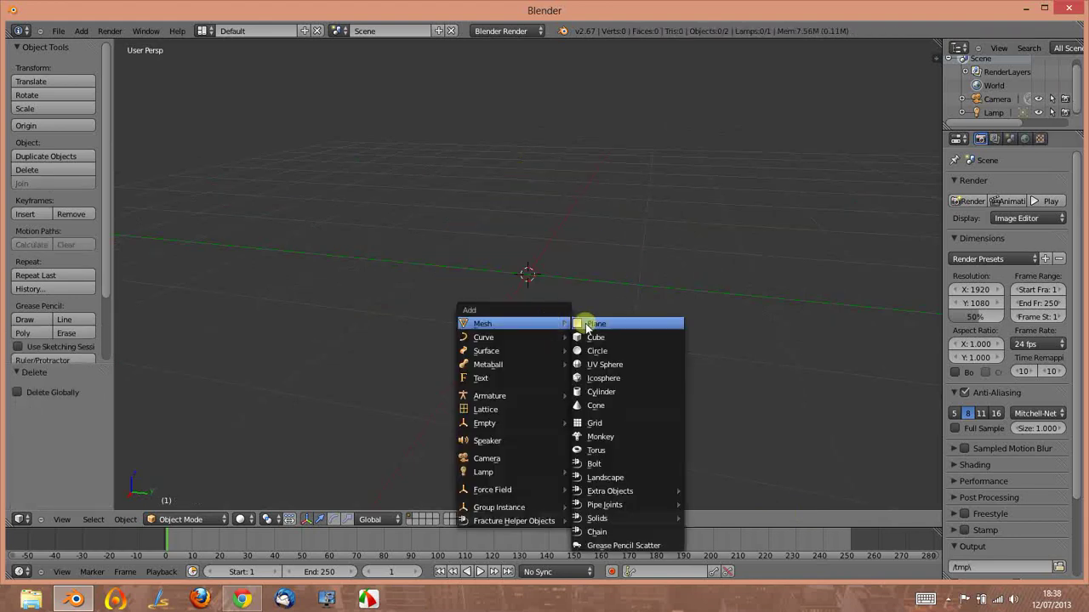
# Step: Add an M3 hex-head bolt, keeping its model type as Bolt
pyautogui.click(626, 463)
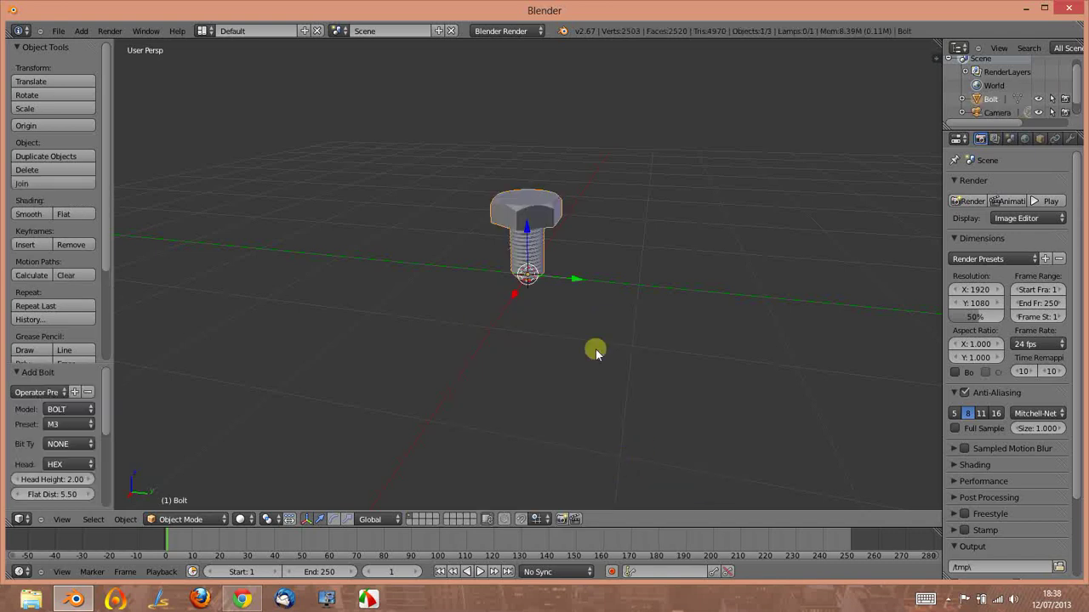
pyautogui.moveTo(454, 222)
pyautogui.mouseDown(button='middle')
pyautogui.moveTo(657, 239)
pyautogui.moveTo(462, 230)
pyautogui.moveTo(547, 196)
pyautogui.mouseUp(button='middle')
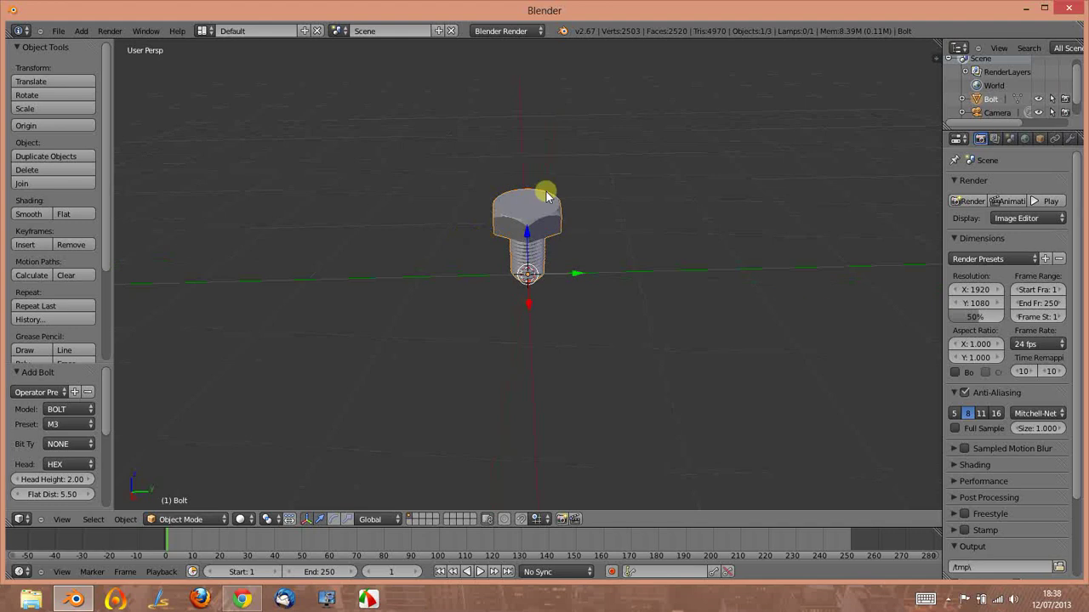
pyautogui.click(70, 410)
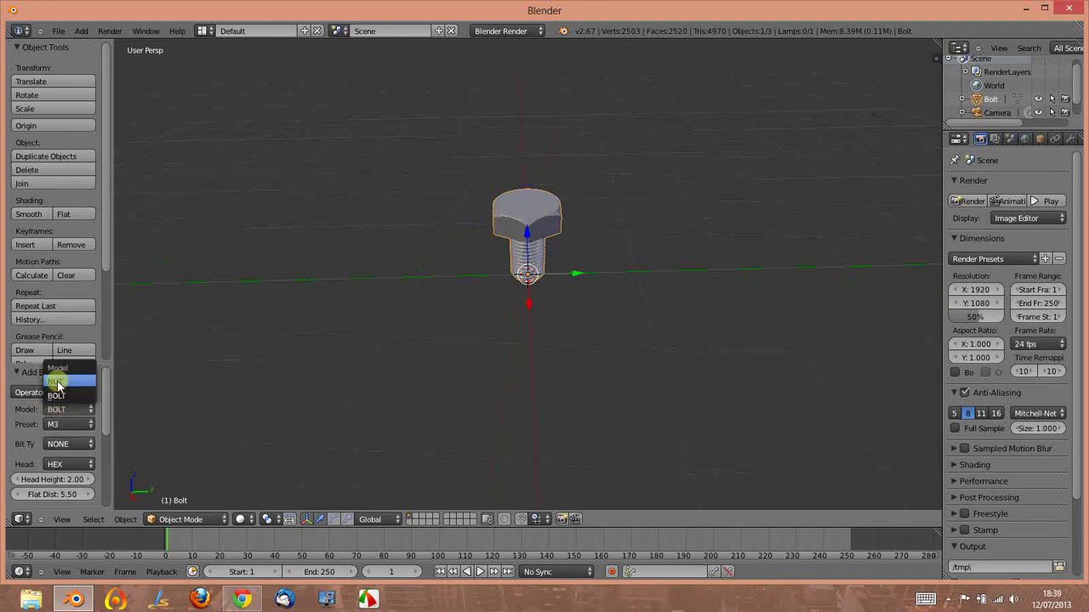
pyautogui.click(56, 395)
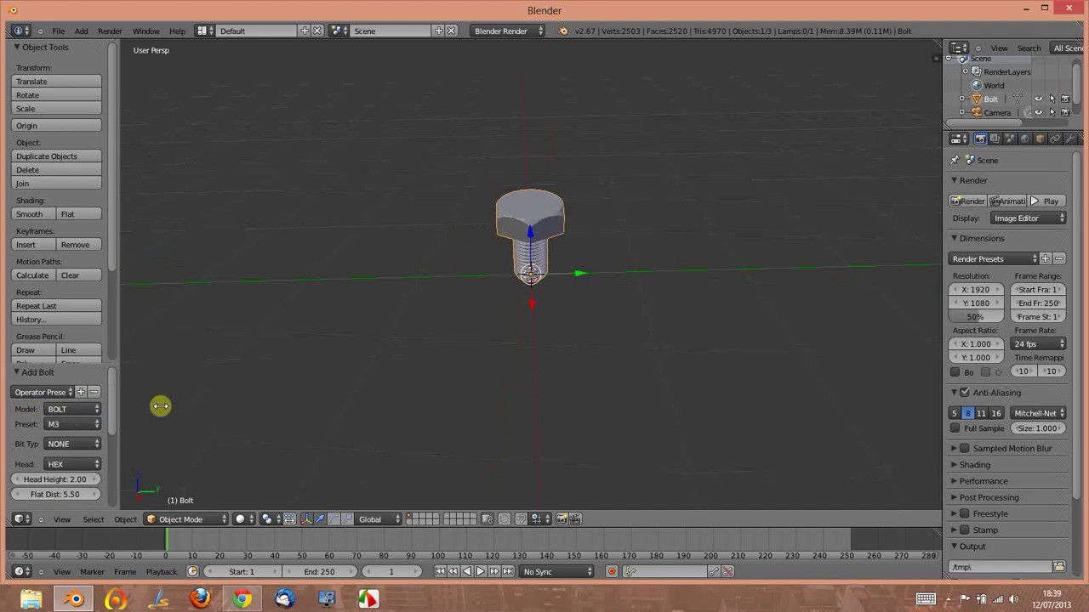
# Step: Widen the Tool Shelf, enlarge the Add Bolt panel, and move the bolt up-right
pyautogui.moveTo(110, 409); pyautogui.dragTo(180, 408)
pyautogui.moveTo(123, 359)
pyautogui.mouseDown()
pyautogui.moveTo(190, 165)
pyautogui.moveTo(116, 130)
pyautogui.mouseUp()
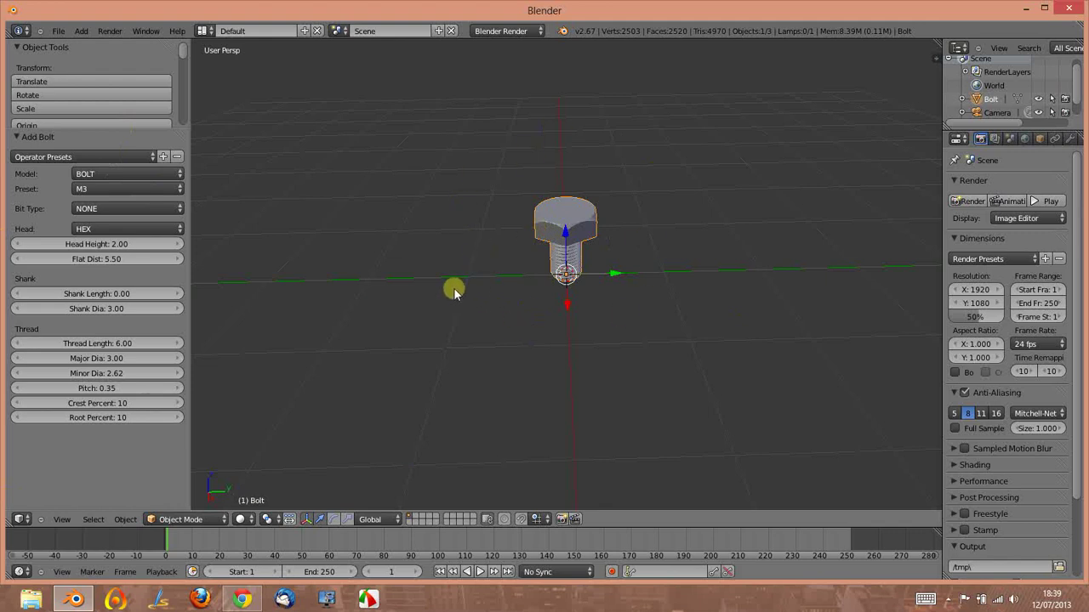
pyautogui.press('g')
pyautogui.click(619, 252)
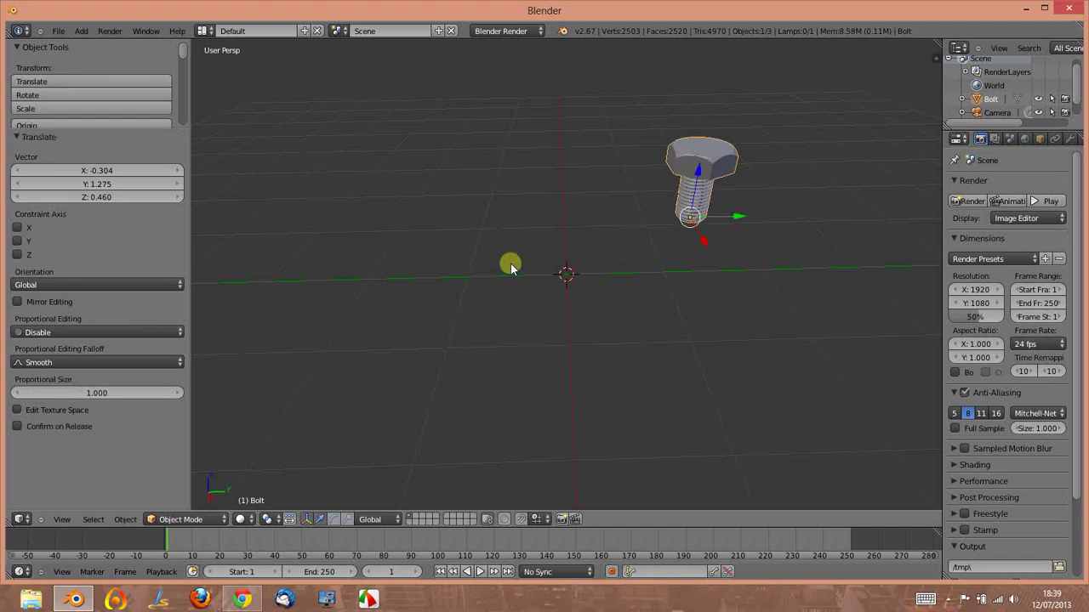
# Step: Delete the bolt, then add a test cube and move it to the right
pyautogui.press('x')
pyautogui.click(554, 199)
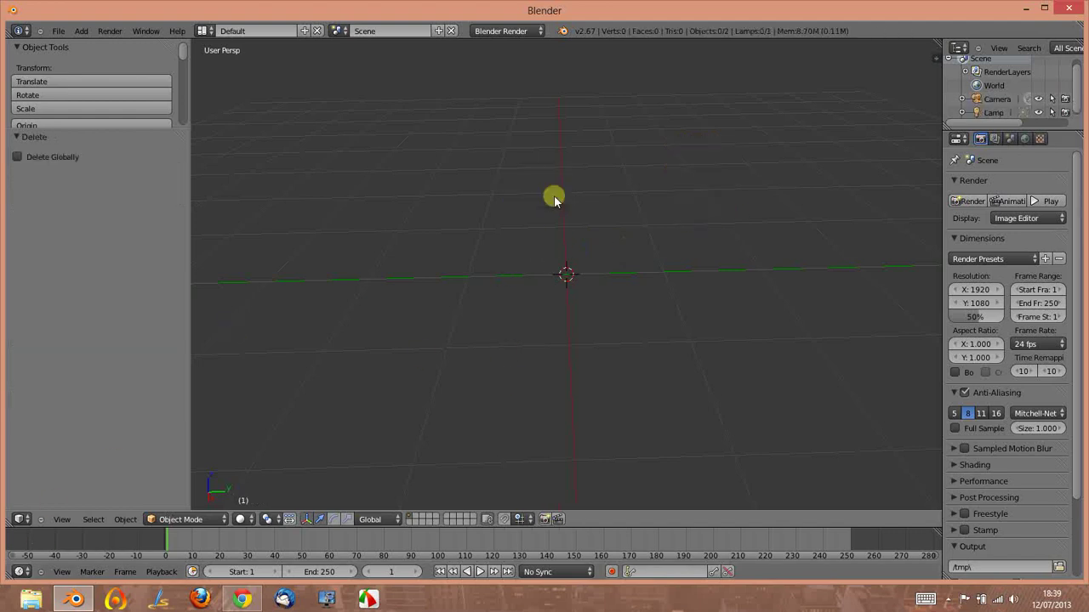
pyautogui.hotkey('shift', 'a')
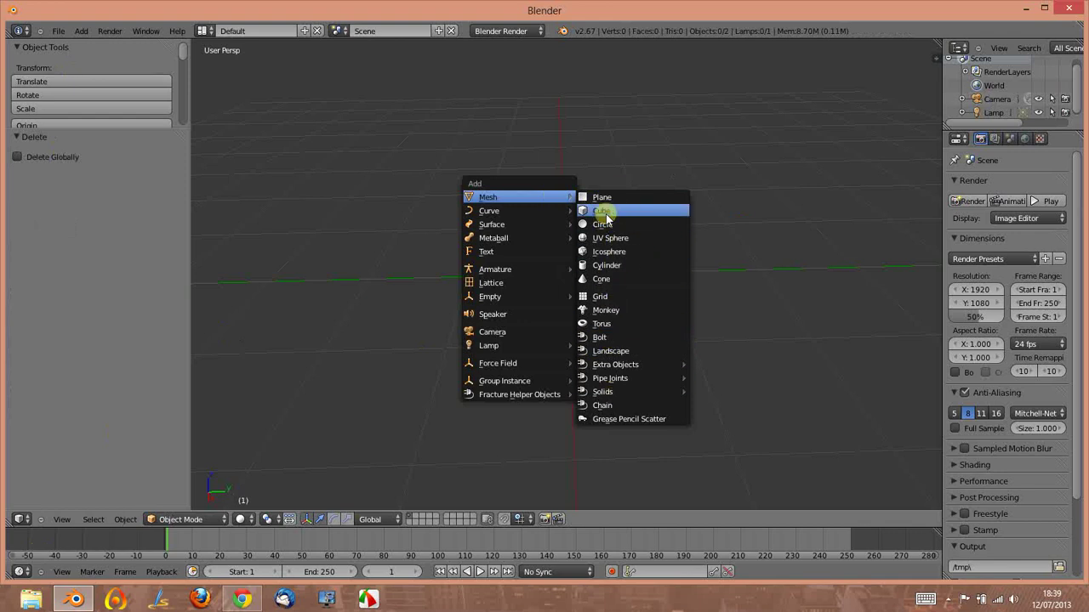
pyautogui.click(605, 217)
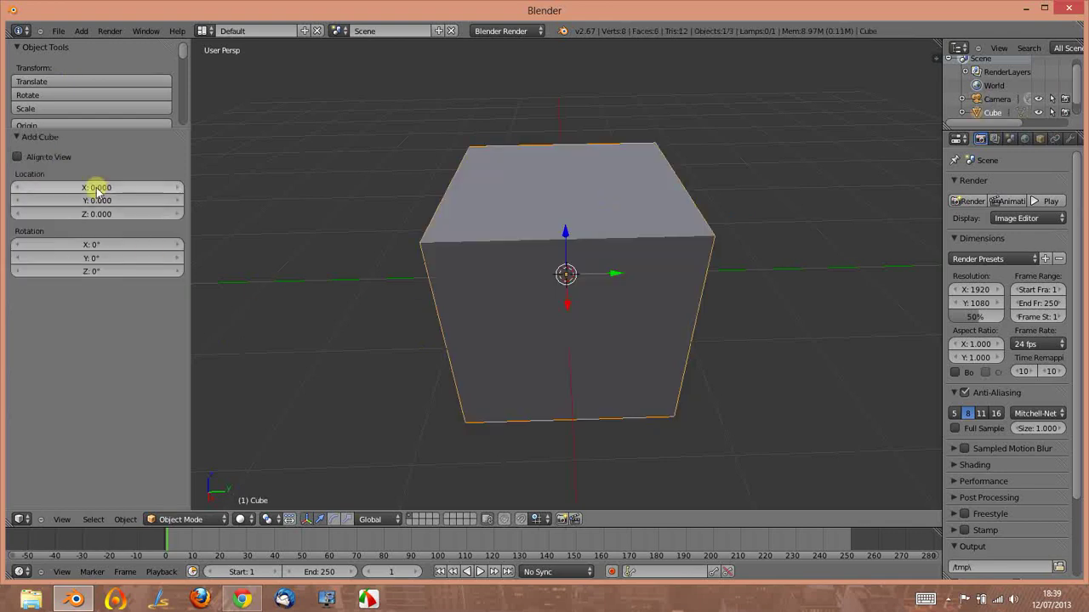
pyautogui.press('g')
pyautogui.click(499, 246)
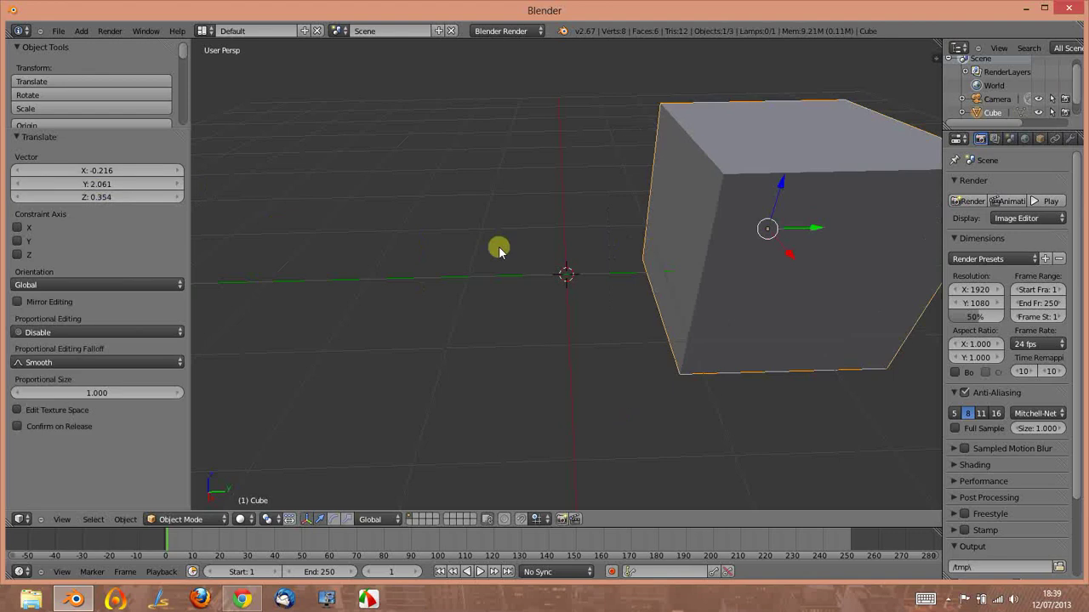
# Step: Delete the test cube and add a fresh M3 hex bolt at the origin
pyautogui.press('x')
pyautogui.click(549, 301)
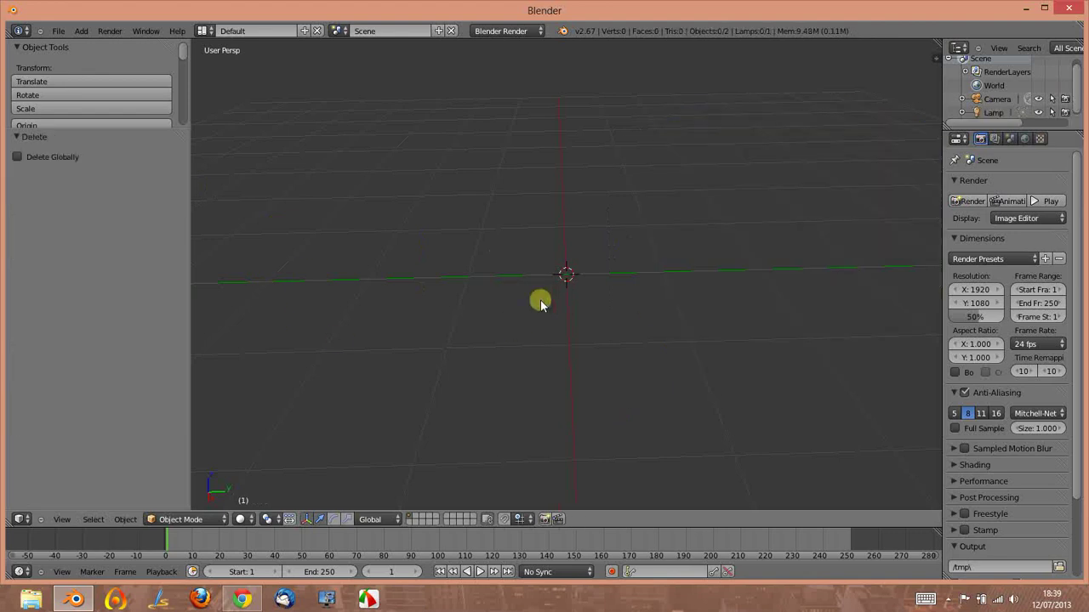
pyautogui.hotkey('shift', 'a')
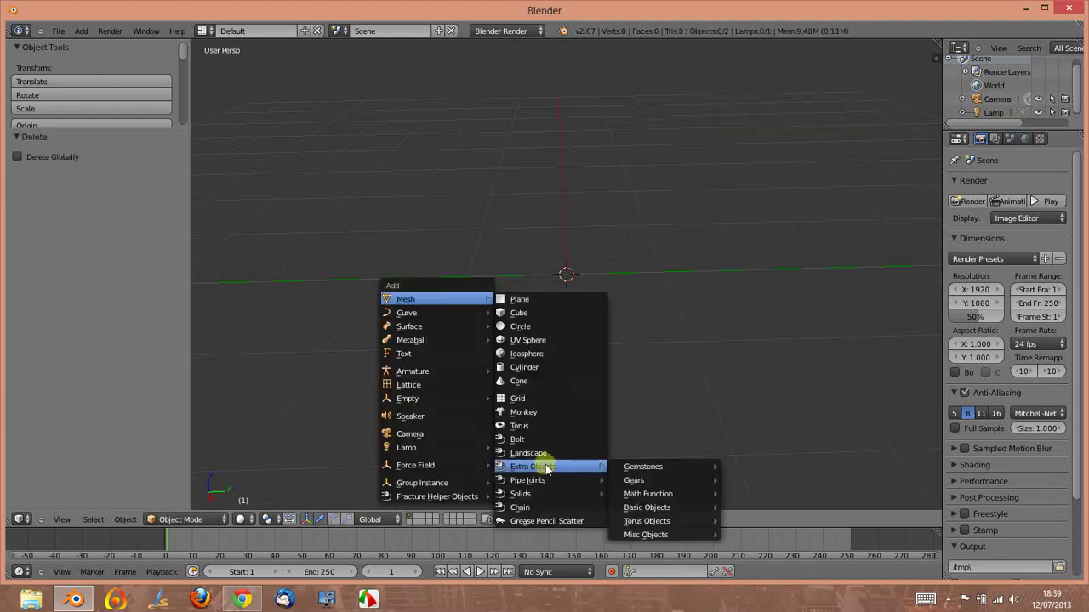
pyautogui.click(537, 440)
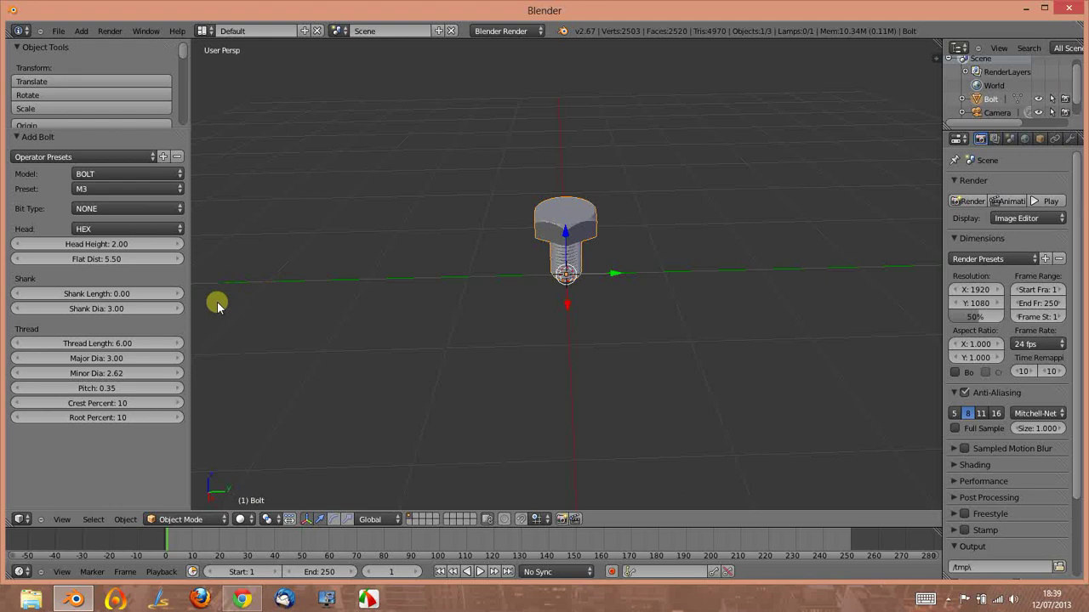
# Step: Switch the Add Bolt model from Bolt to Nut
pyautogui.click(108, 175)
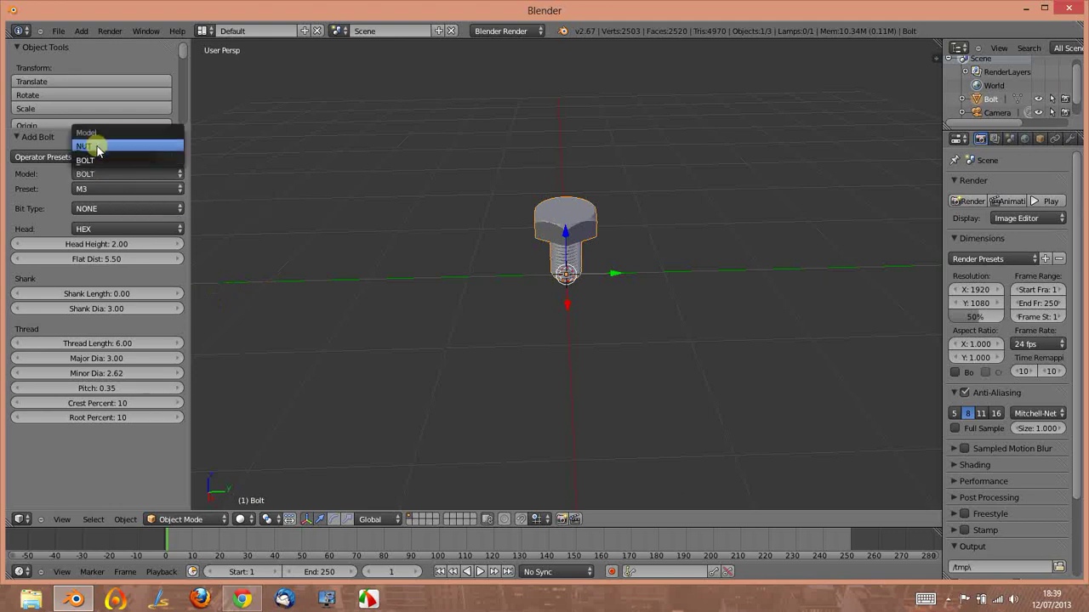
pyautogui.click(95, 143)
pyautogui.scroll(5, 598, 244)
pyautogui.scroll(4, 717, 282)
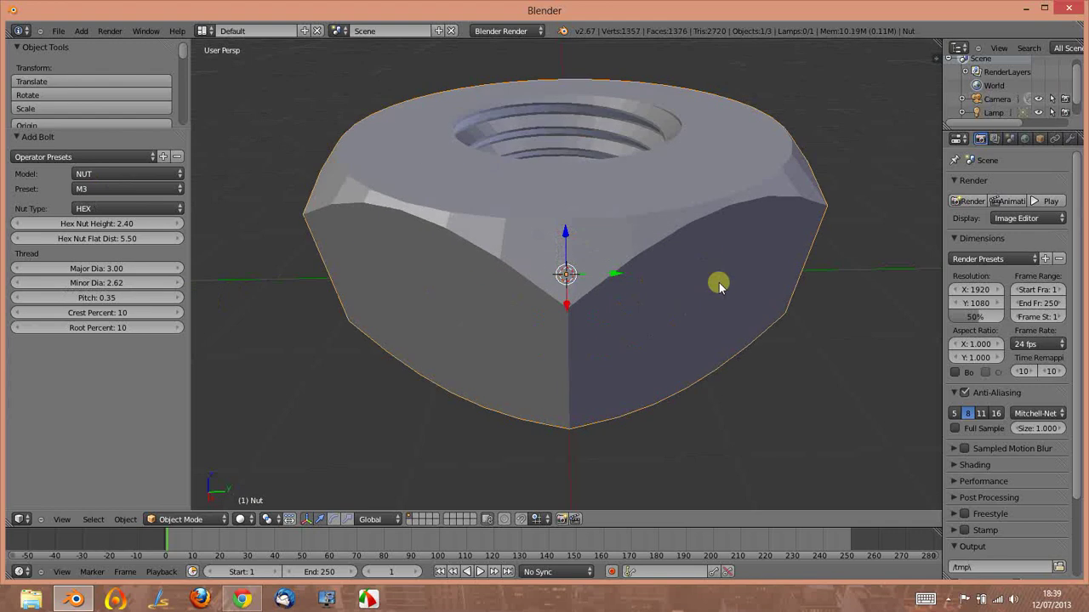
pyautogui.moveTo(717, 282)
pyautogui.mouseDown(button='middle')
pyautogui.moveTo(568, 304)
pyautogui.moveTo(481, 301)
pyautogui.moveTo(575, 284)
pyautogui.mouseUp(button='middle')
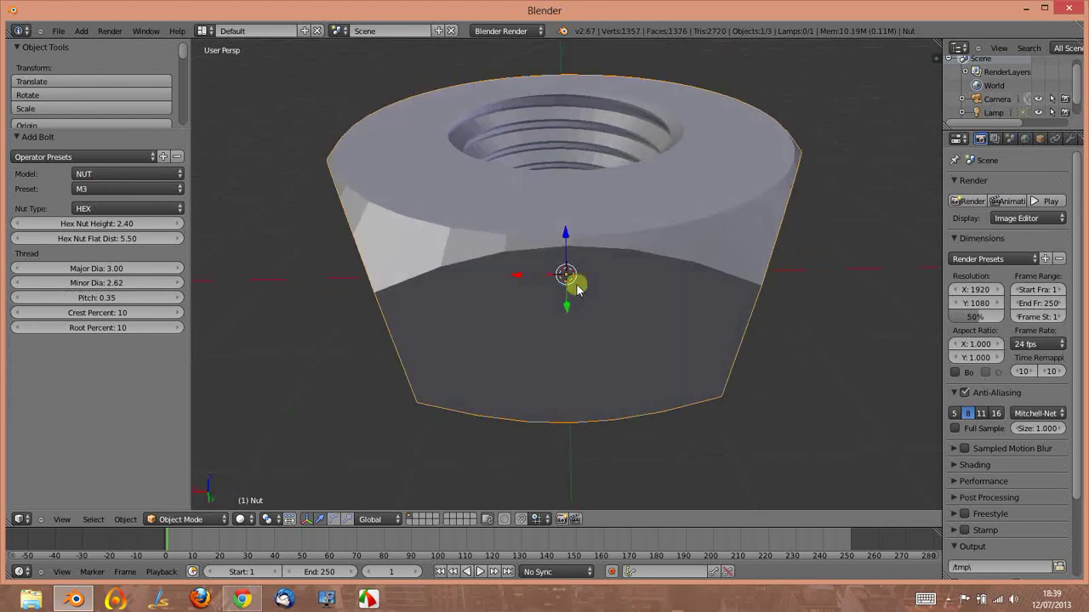
# Step: Step the nut's size preset through M4 and M5 to M10
pyautogui.click(179, 189)
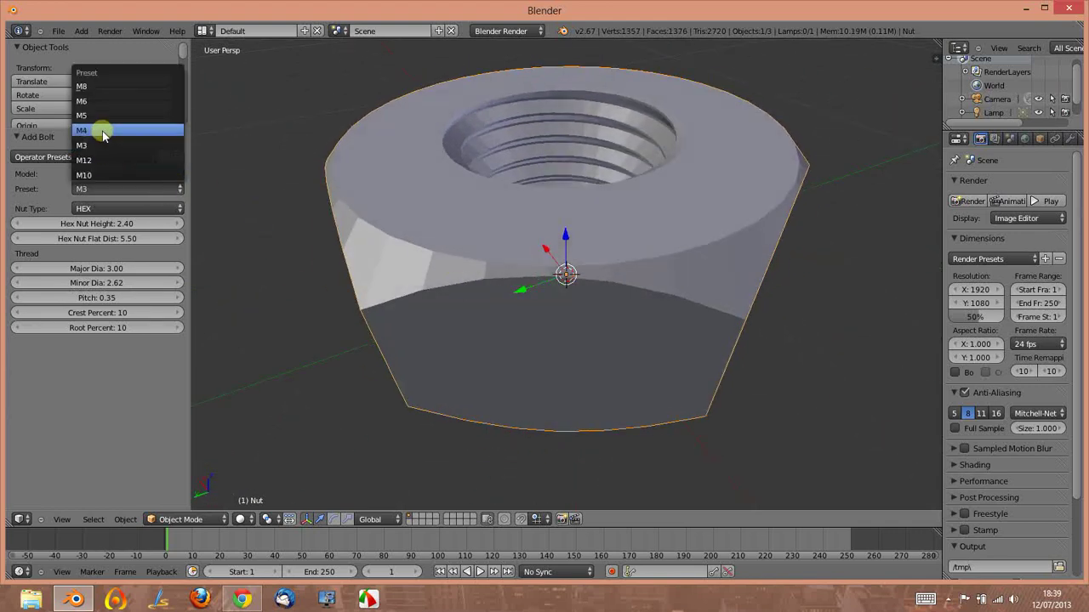
pyautogui.click(104, 129)
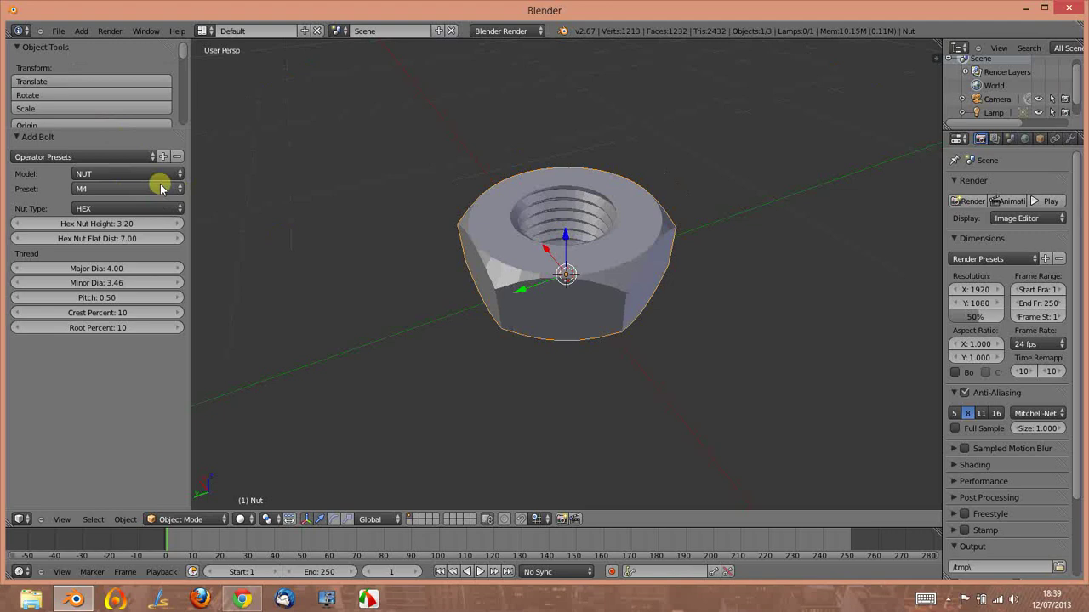
pyautogui.click(174, 189)
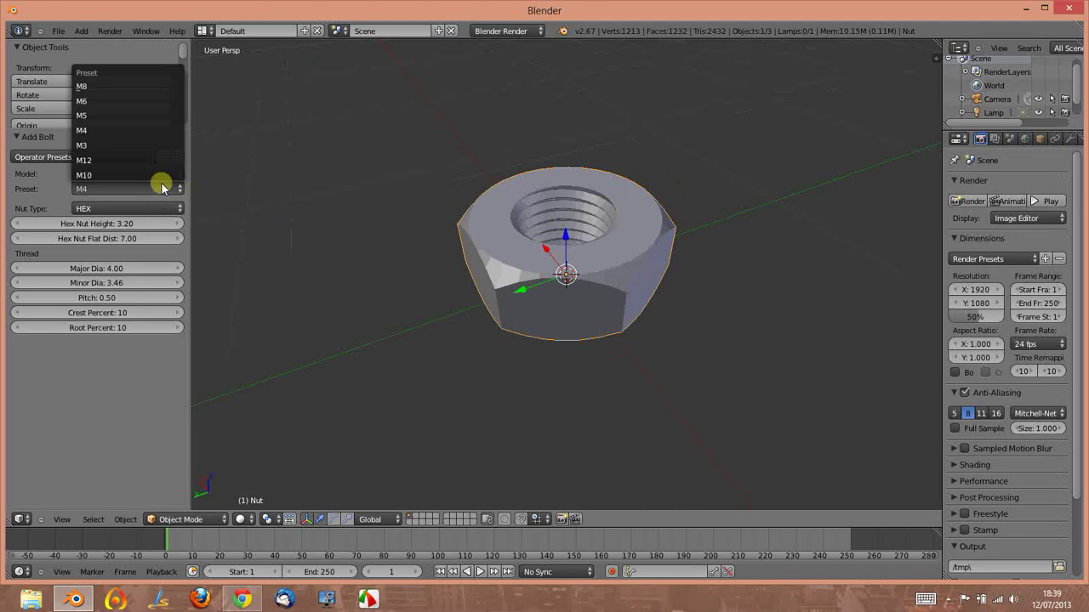
pyautogui.click(137, 130)
pyautogui.click(117, 187)
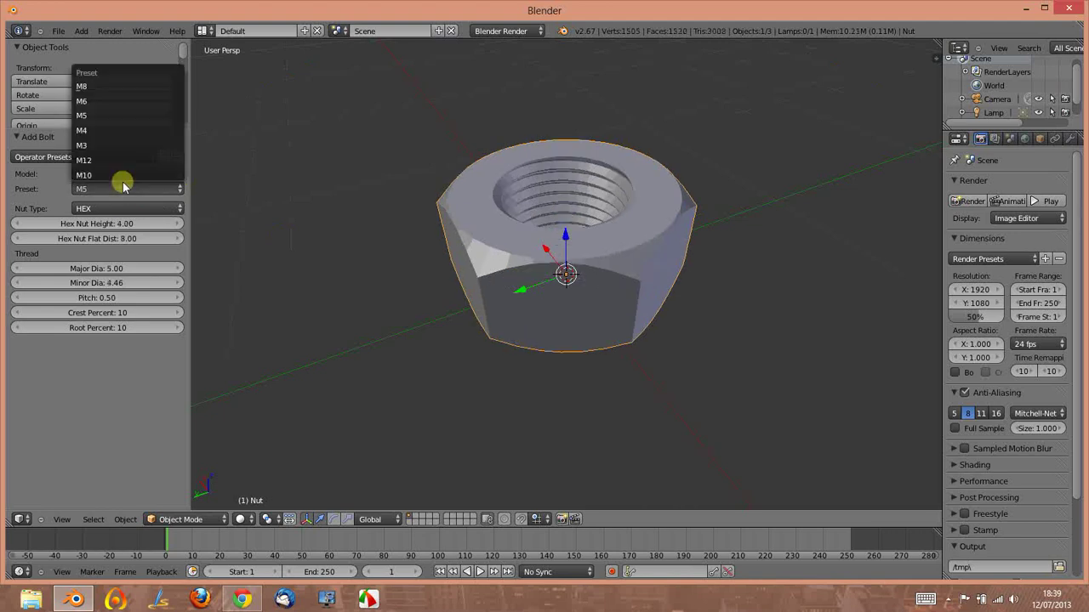
pyautogui.click(117, 173)
pyautogui.scroll(-3, 433, 267)
pyautogui.scroll(-4, 433, 267)
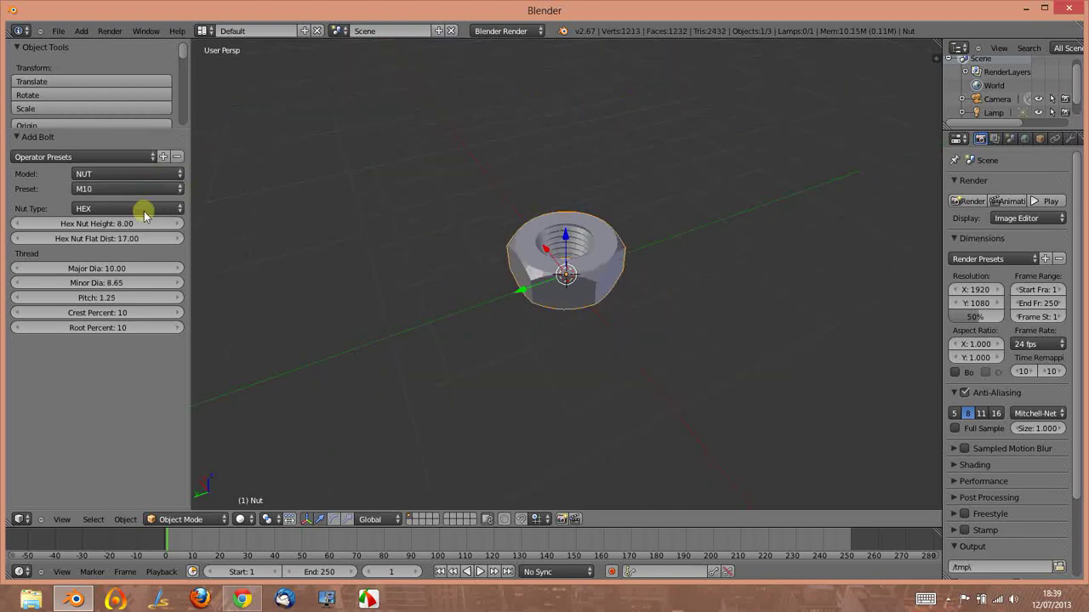
pyautogui.click(121, 189)
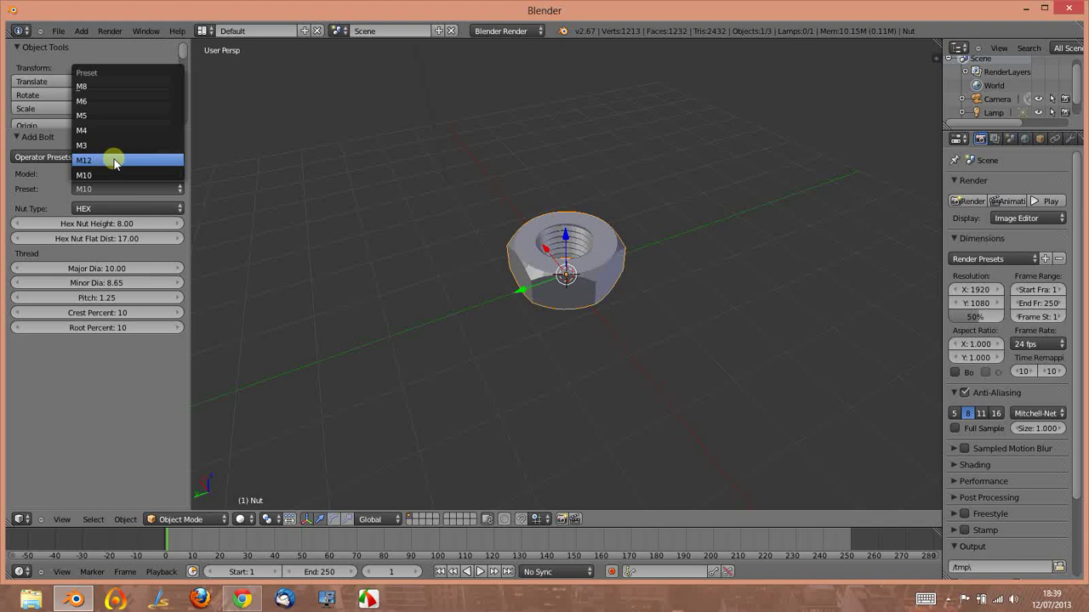
# Step: Apply the M8 preset, try the LOCK nut type, then return to HEX
pyautogui.click(99, 87)
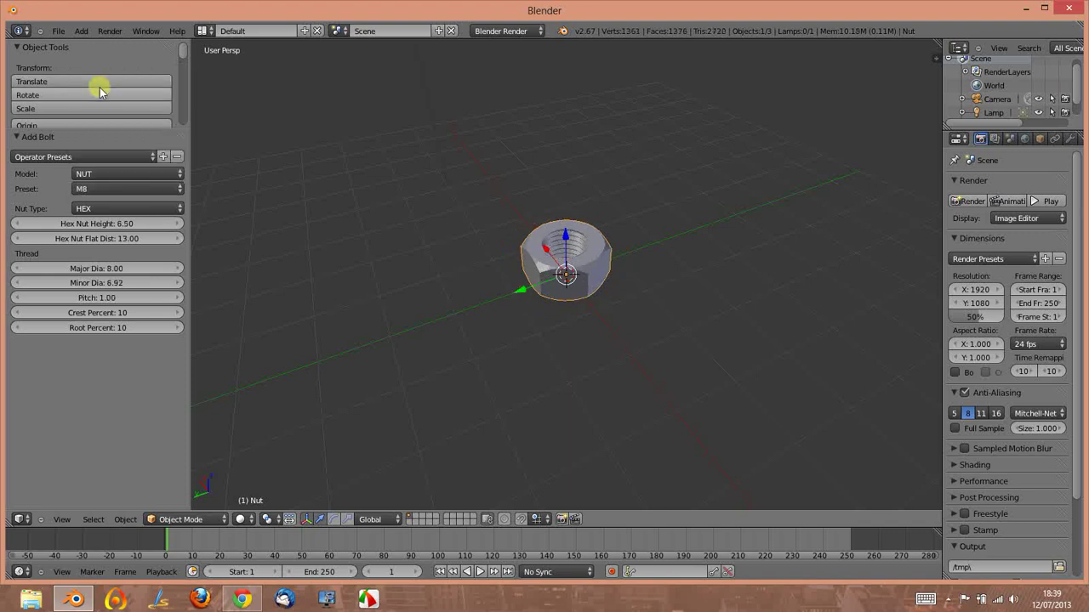
pyautogui.click(106, 210)
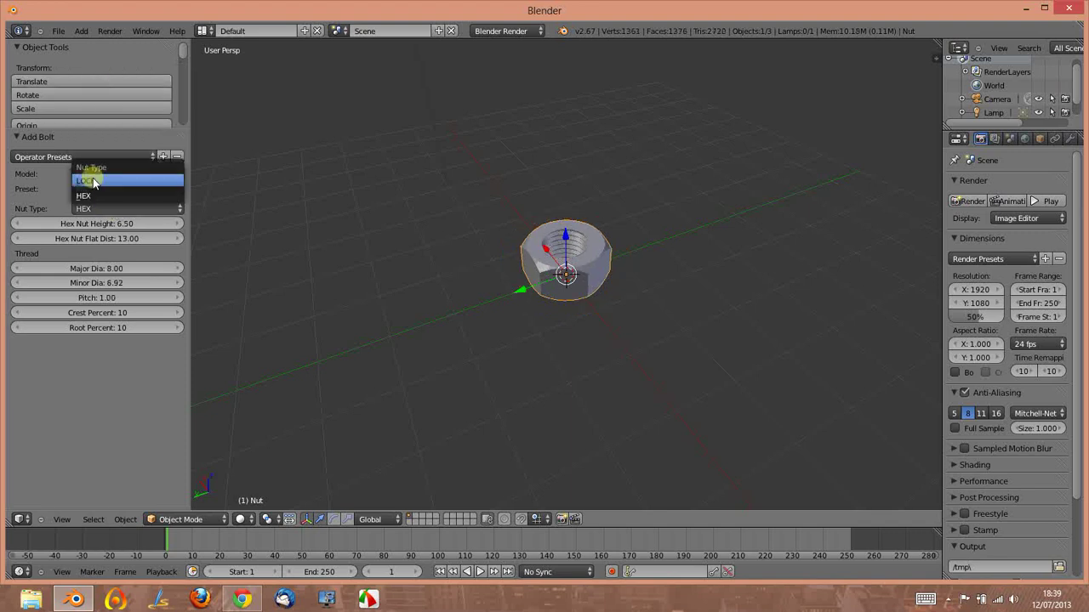
pyautogui.click(85, 179)
pyautogui.scroll(5, 689, 323)
pyautogui.moveTo(644, 298)
pyautogui.mouseDown(button='middle')
pyautogui.moveTo(569, 301)
pyautogui.moveTo(595, 204)
pyautogui.moveTo(500, 219)
pyautogui.mouseUp(button='middle')
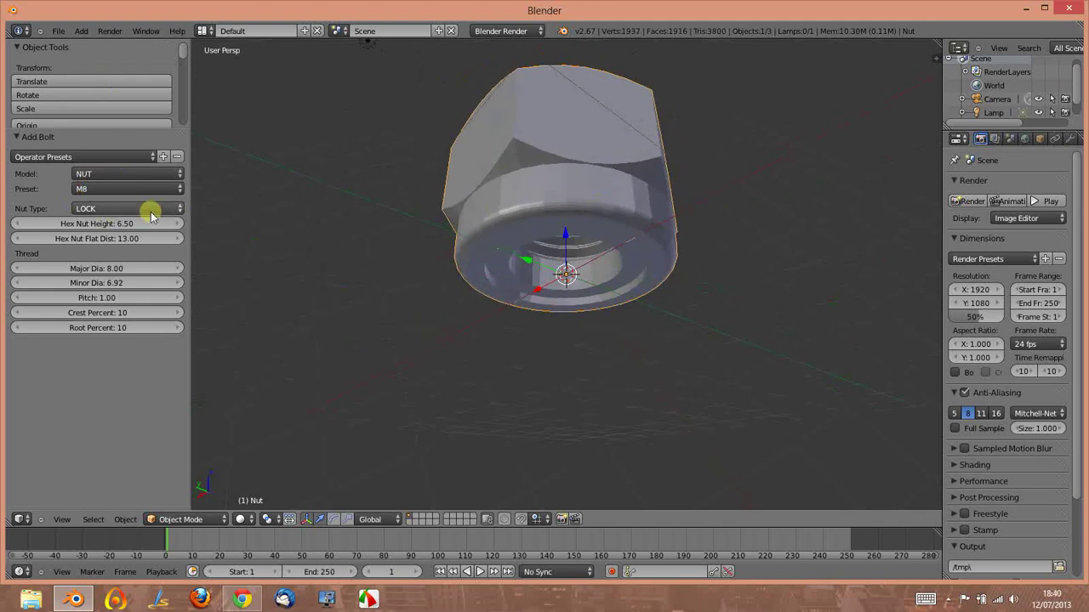
pyautogui.click(124, 209)
pyautogui.click(109, 179)
pyautogui.click(111, 210)
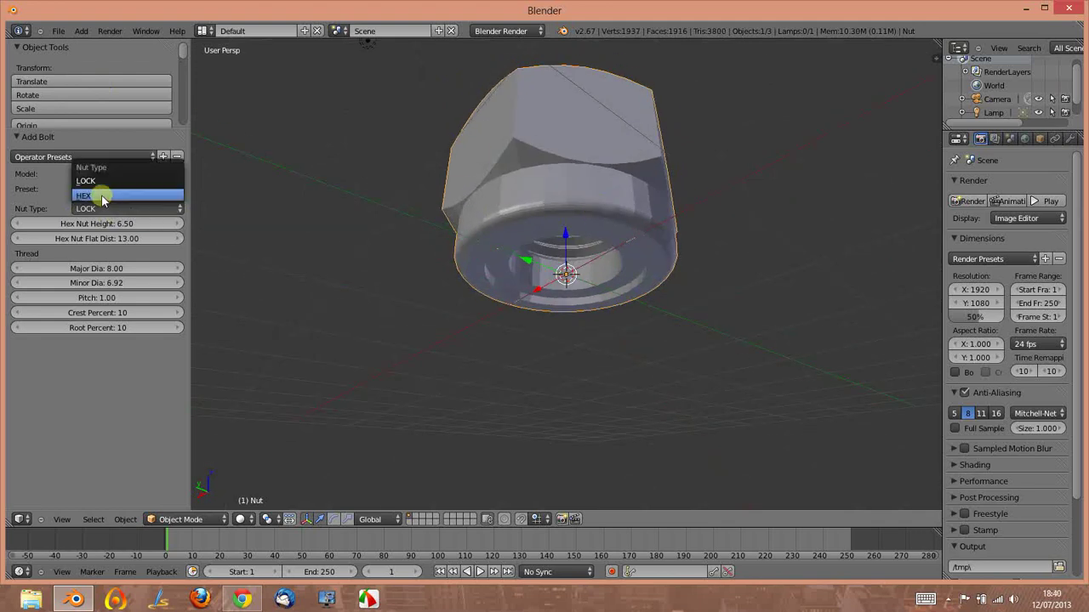
pyautogui.click(102, 195)
pyautogui.moveTo(450, 232); pyautogui.dragTo(485, 293, button='middle')
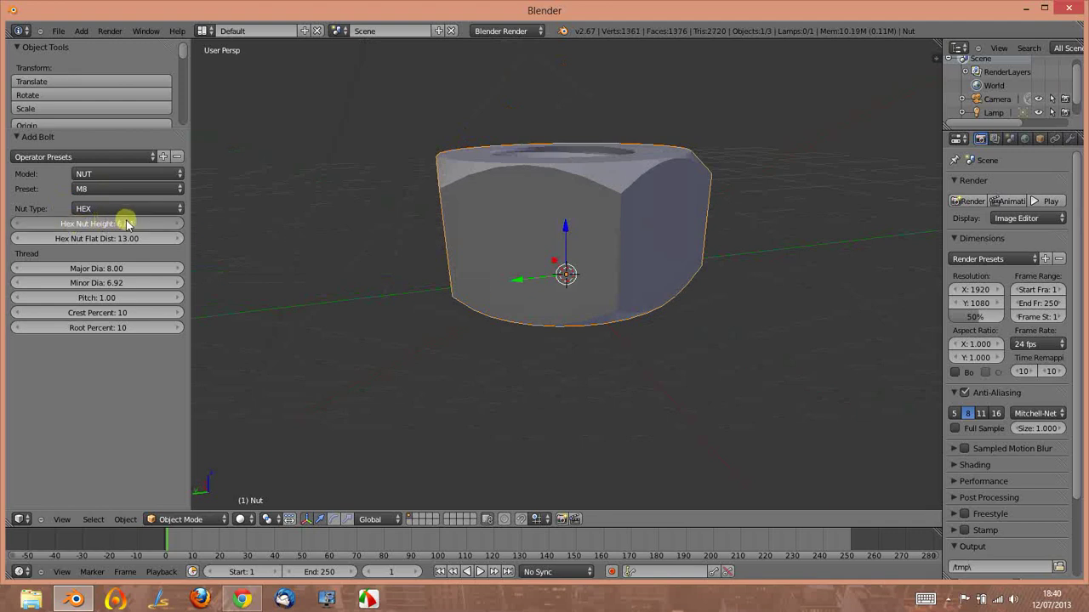
# Step: Raise Hex Nut Height to 9.39 and drag the flat distance wider, then narrower
pyautogui.moveTo(126, 224); pyautogui.dragTo(187, 222)
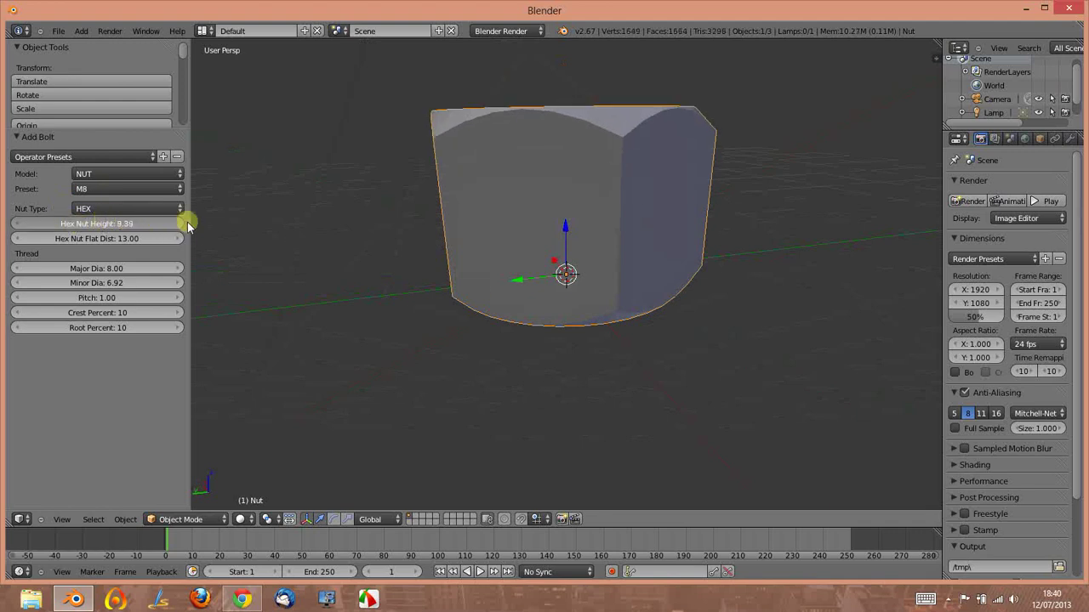
pyautogui.moveTo(474, 279); pyautogui.dragTo(509, 313, button='middle')
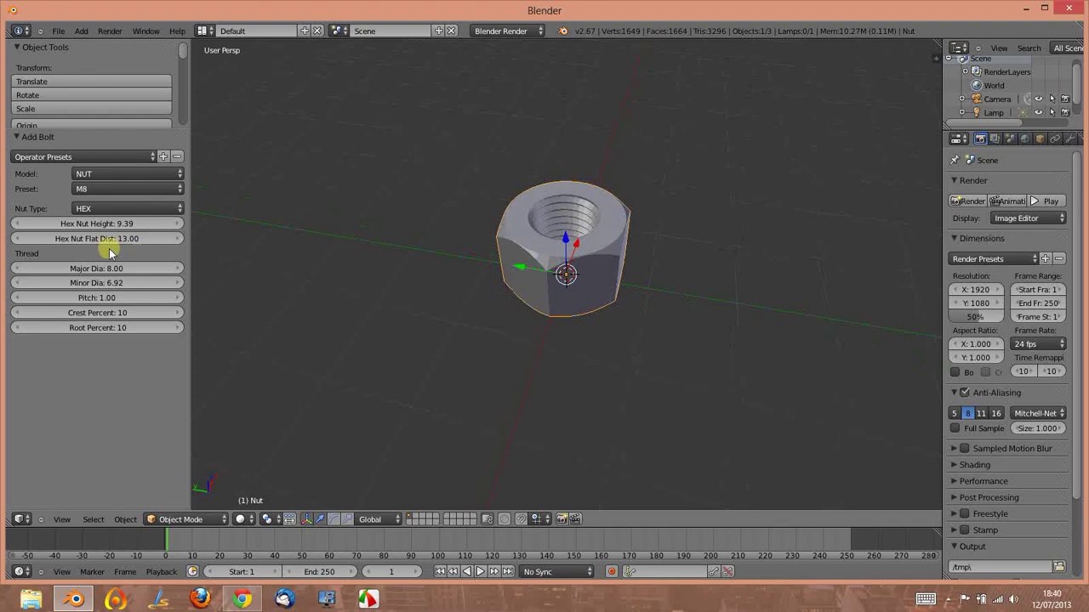
pyautogui.moveTo(97, 238); pyautogui.dragTo(247, 260)
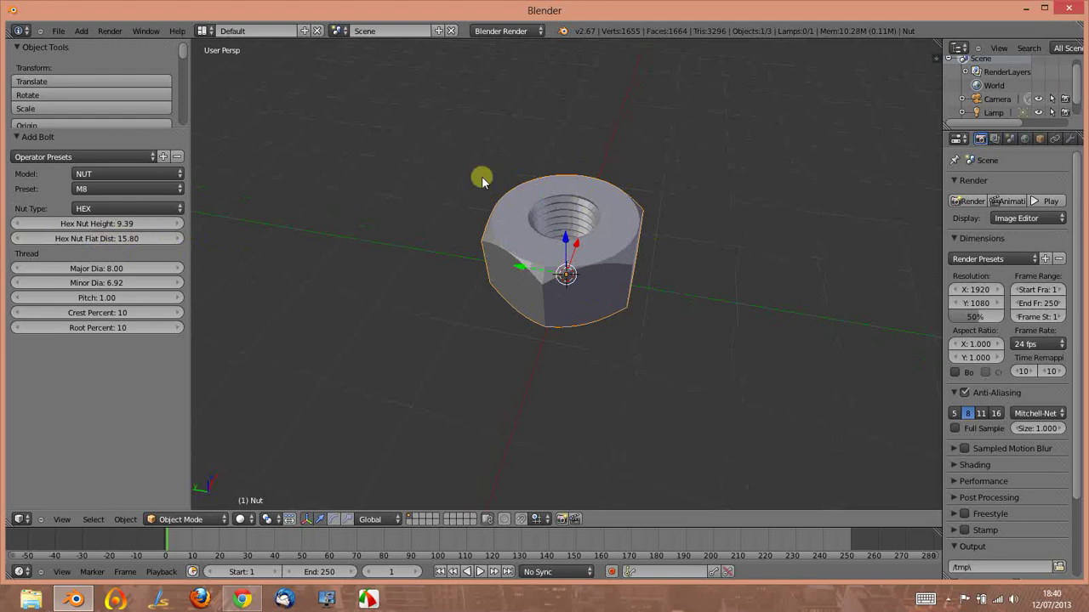
pyautogui.moveTo(61, 236); pyautogui.dragTo(459, 281)
pyautogui.moveTo(606, 366)
pyautogui.mouseDown(button='middle')
pyautogui.moveTo(627, 273)
pyautogui.moveTo(613, 330)
pyautogui.mouseUp(button='middle')
pyautogui.moveTo(148, 241); pyautogui.dragTo(4, 240)
pyautogui.moveTo(156, 239); pyautogui.dragTo(25, 241)
pyautogui.moveTo(139, 238)
pyautogui.mouseDown()
pyautogui.moveTo(26, 238)
pyautogui.moveTo(77, 236)
pyautogui.mouseUp()
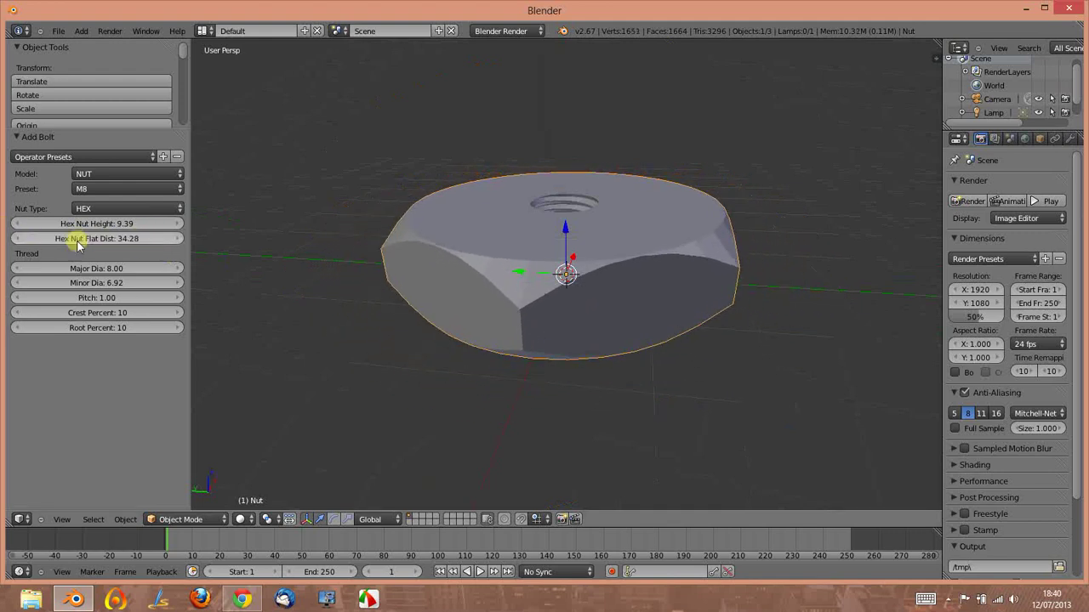
# Step: Type an exact flat distance, trying 10 and 20 before settling on 15
pyautogui.click(78, 237)
pyautogui.write('10')
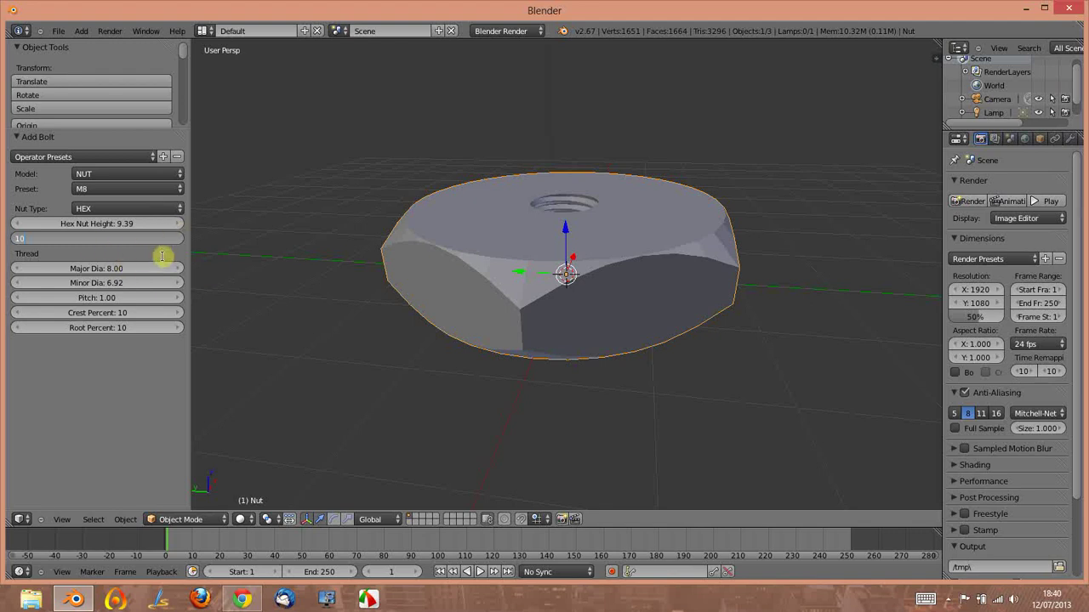
pyautogui.press('Return')
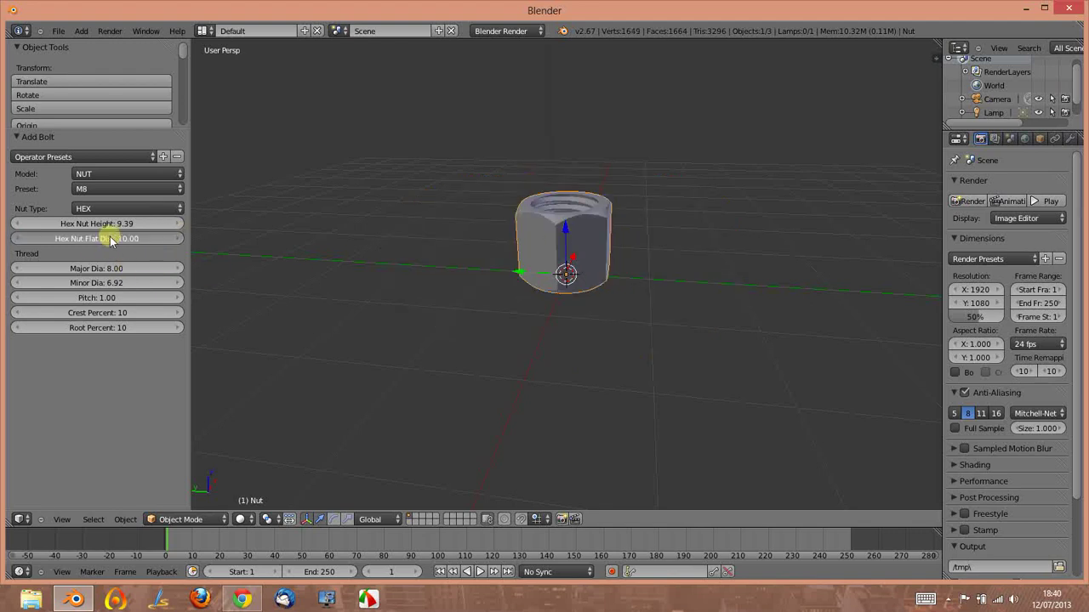
pyautogui.press('Return')
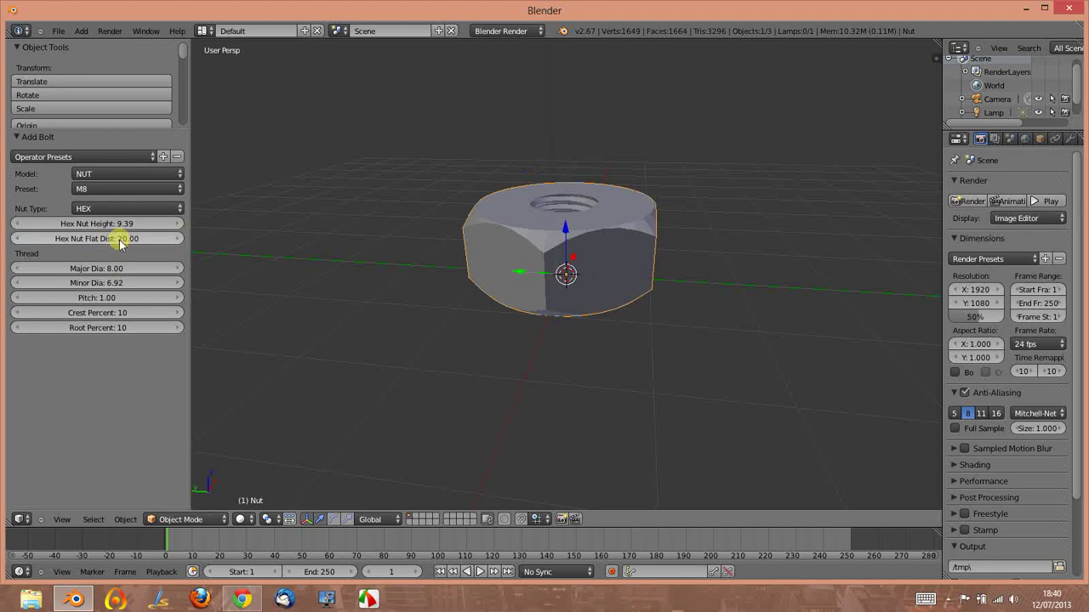
pyautogui.click(67, 238)
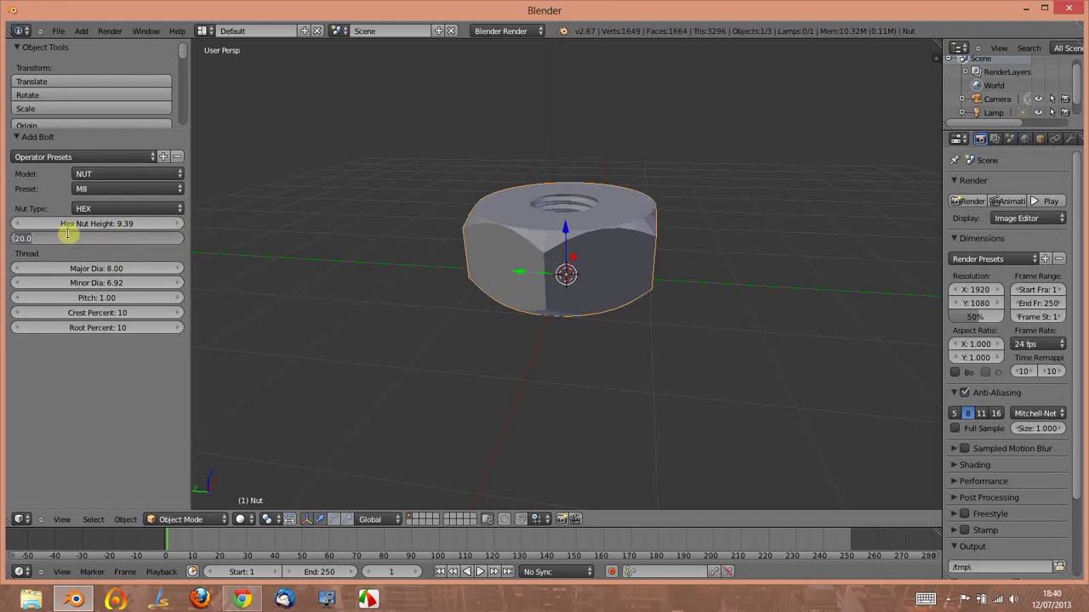
pyautogui.write('15')
pyautogui.press('Return')
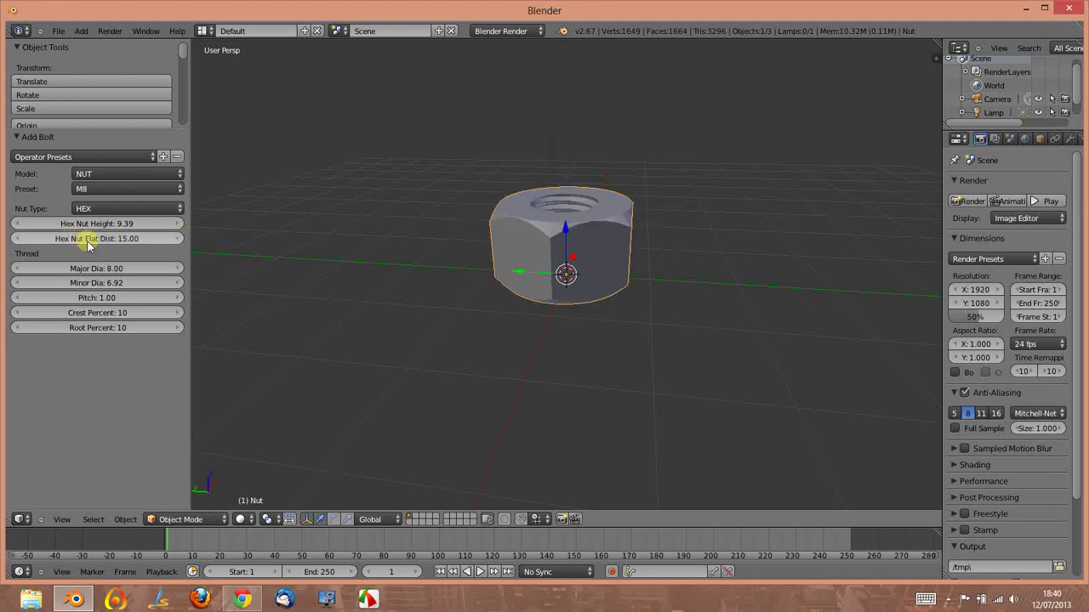
# Step: Raise the thread Major Dia to 8.60
pyautogui.moveTo(488, 270)
pyautogui.mouseDown(button='middle')
pyautogui.moveTo(511, 360)
pyautogui.moveTo(303, 306)
pyautogui.mouseUp(button='middle')
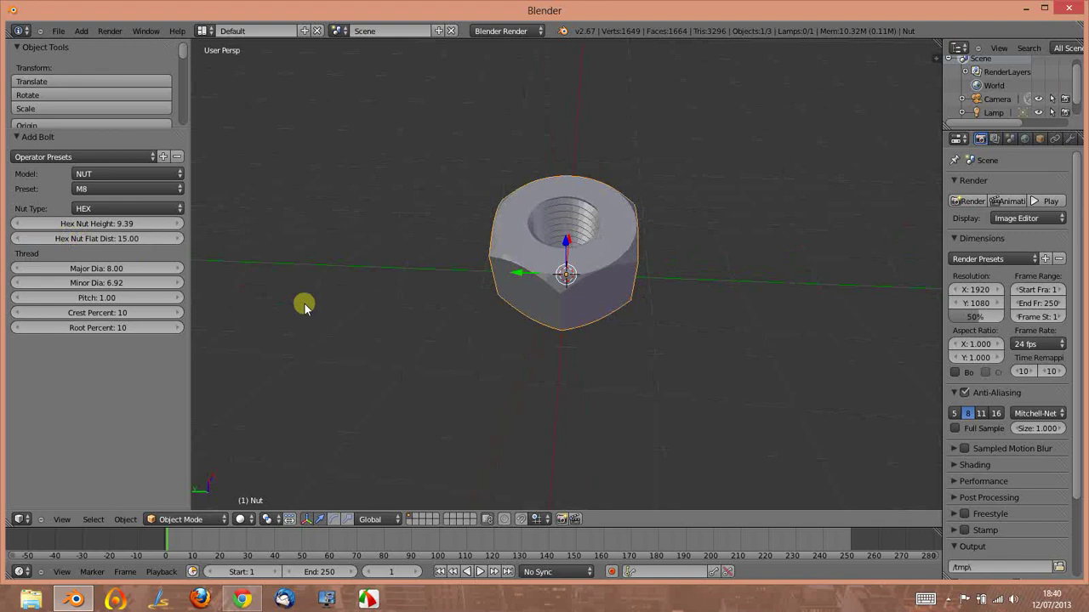
pyautogui.click(66, 270)
pyautogui.moveTo(100, 270)
pyautogui.mouseDown()
pyautogui.moveTo(130, 270)
pyautogui.moveTo(71, 262)
pyautogui.mouseUp()
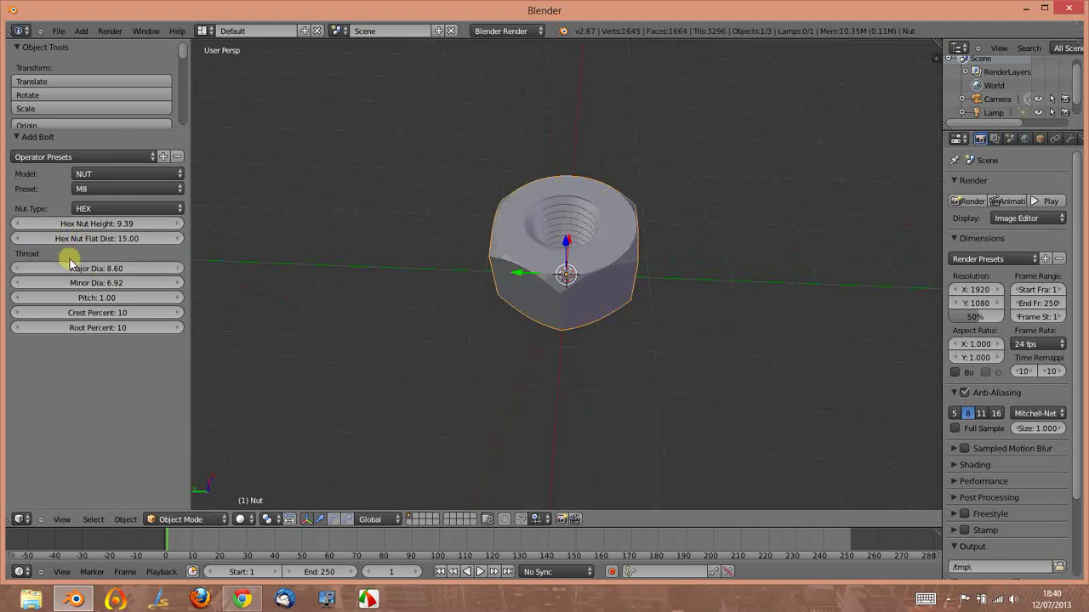
pyautogui.scroll(4, 578, 199)
pyautogui.scroll(2, 565, 144)
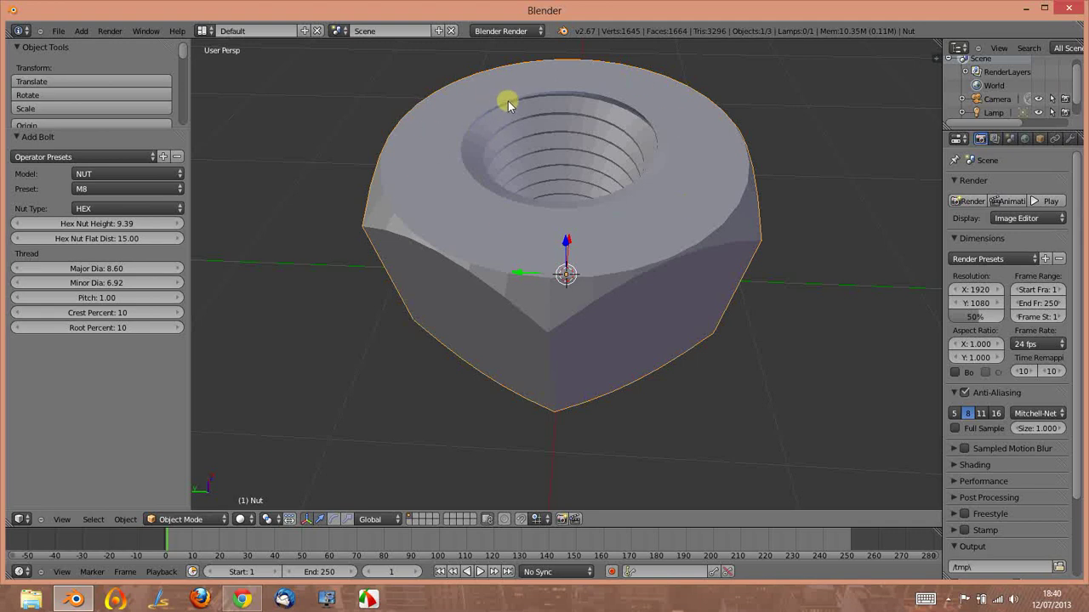
# Step: Draw a freehand ring around the nut's threaded hole and place the 3D cursor on top
pyautogui.moveTo(480, 113)
pyautogui.mouseDown()
pyautogui.moveTo(474, 182)
pyautogui.moveTo(570, 207)
pyautogui.moveTo(656, 145)
pyautogui.moveTo(633, 106)
pyautogui.moveTo(559, 92)
pyautogui.moveTo(491, 110)
pyautogui.mouseUp()
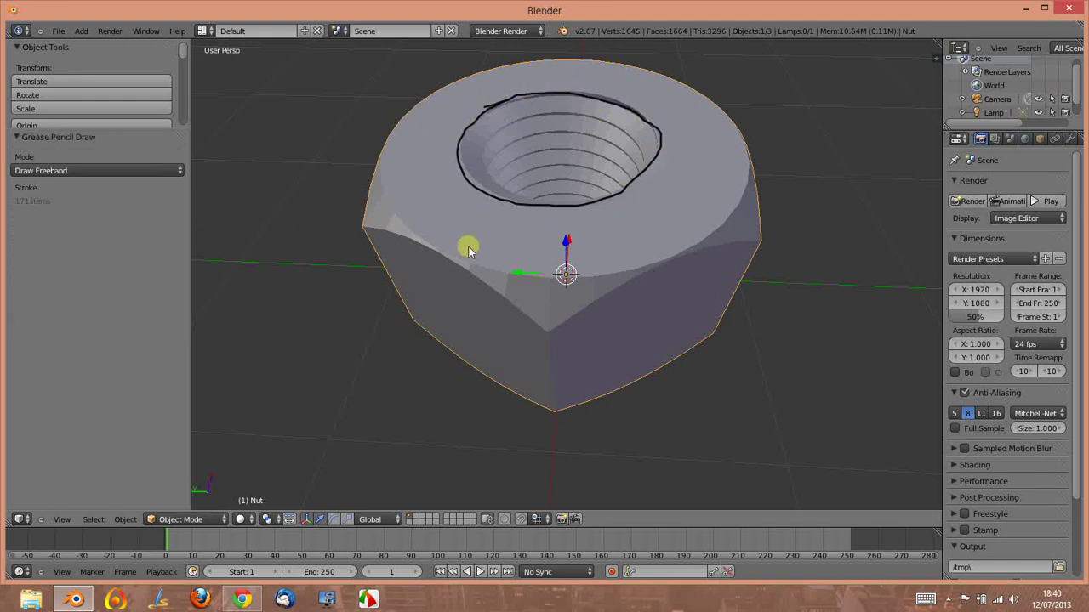
pyautogui.scroll(-3, 495, 239)
pyautogui.moveTo(499, 248)
pyautogui.mouseDown(button='middle')
pyautogui.moveTo(517, 267)
pyautogui.moveTo(564, 258)
pyautogui.moveTo(498, 243)
pyautogui.moveTo(513, 250)
pyautogui.mouseUp(button='middle')
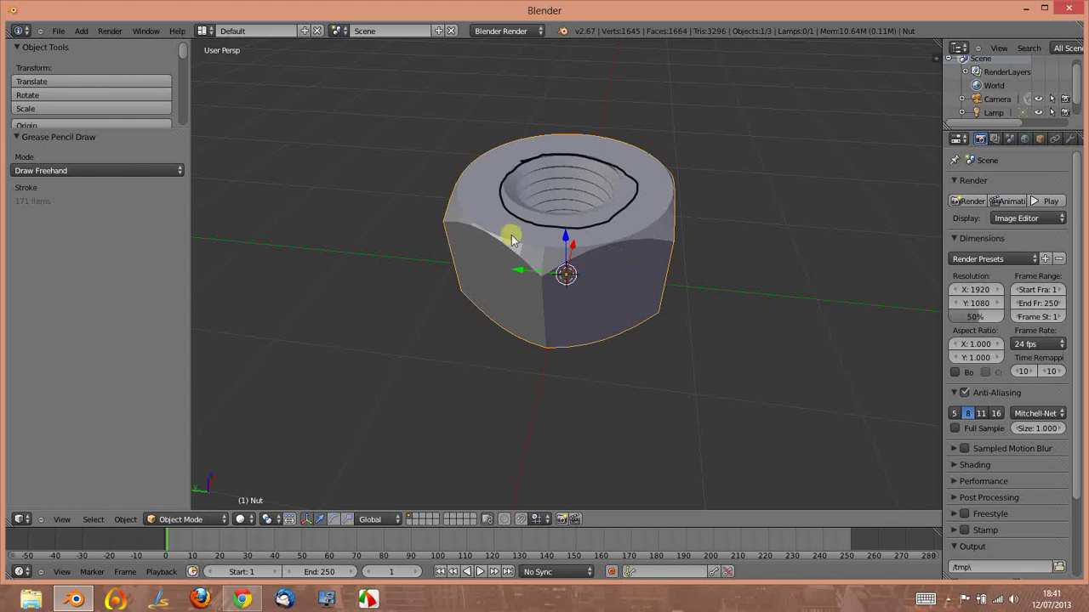
pyautogui.click(505, 197)
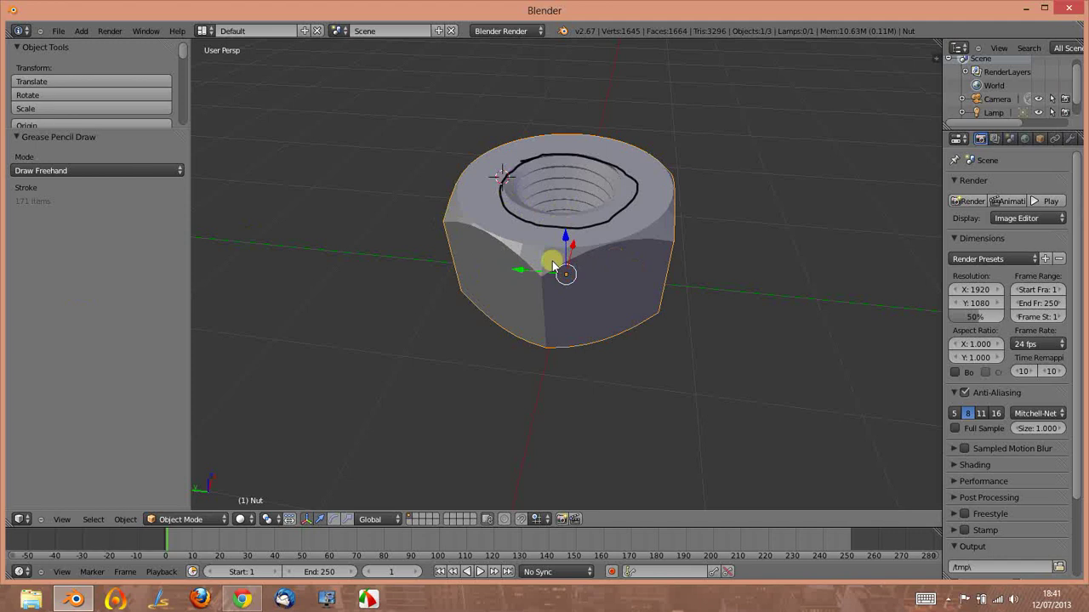
pyautogui.scroll(-3, 552, 266)
pyautogui.moveTo(553, 266); pyautogui.dragTo(637, 238, button='middle')
pyautogui.click(58, 30)
# Step: Reload the start-up file, delete its default cube, and cancel the Add menu
pyautogui.click(63, 47)
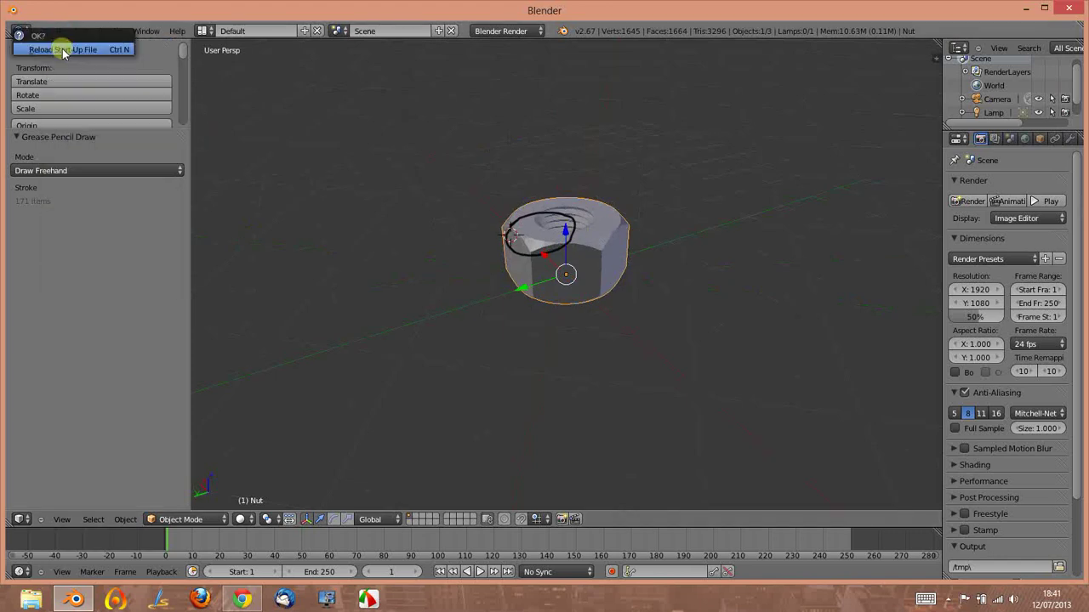
pyautogui.click(63, 49)
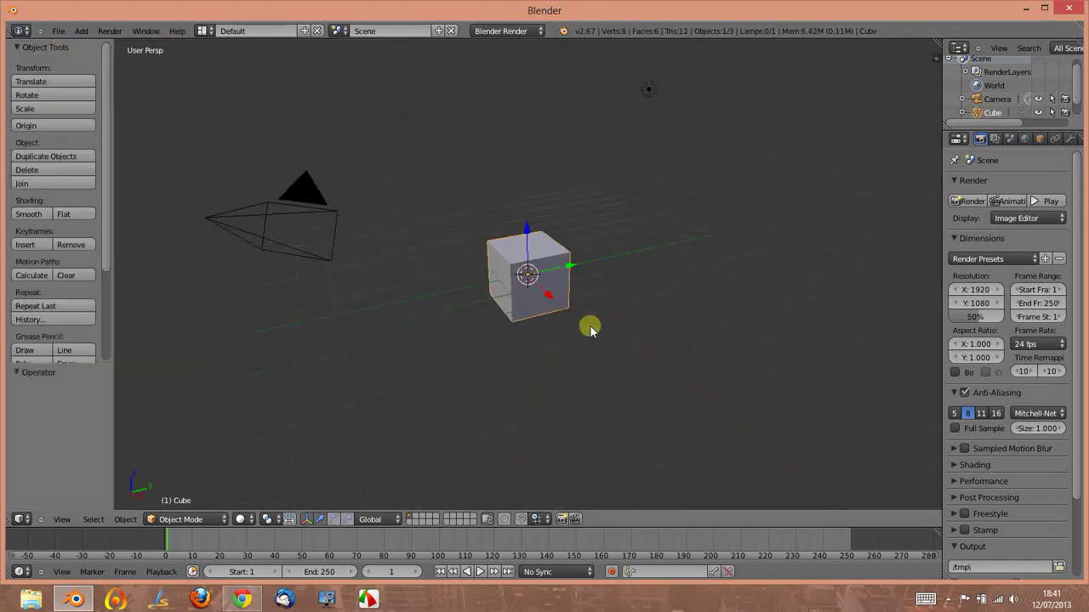
pyautogui.press('x')
pyautogui.click(481, 288)
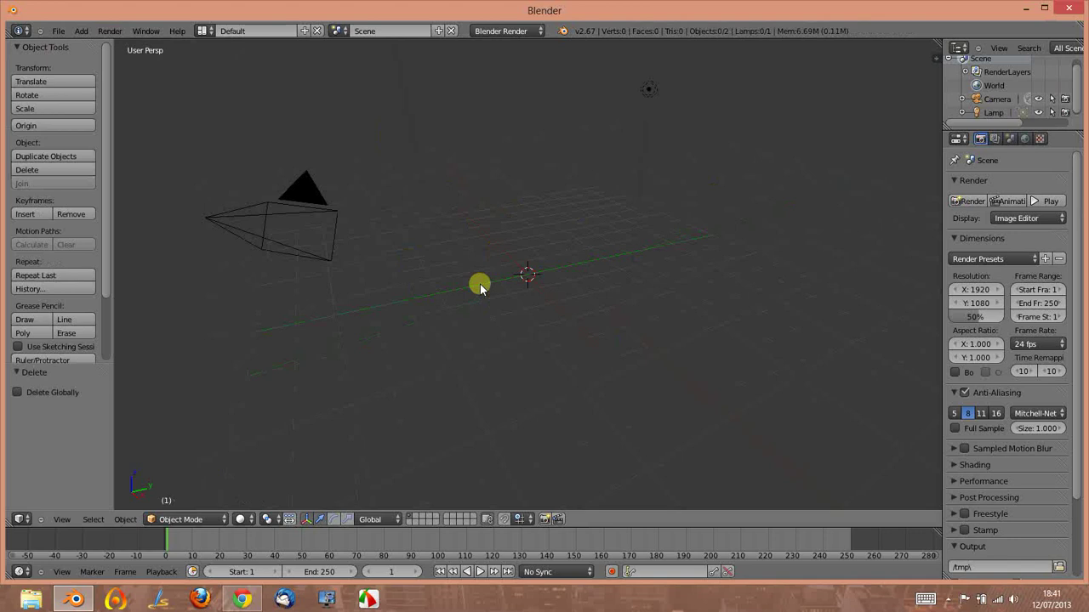
pyautogui.hotkey('shift', 'a')
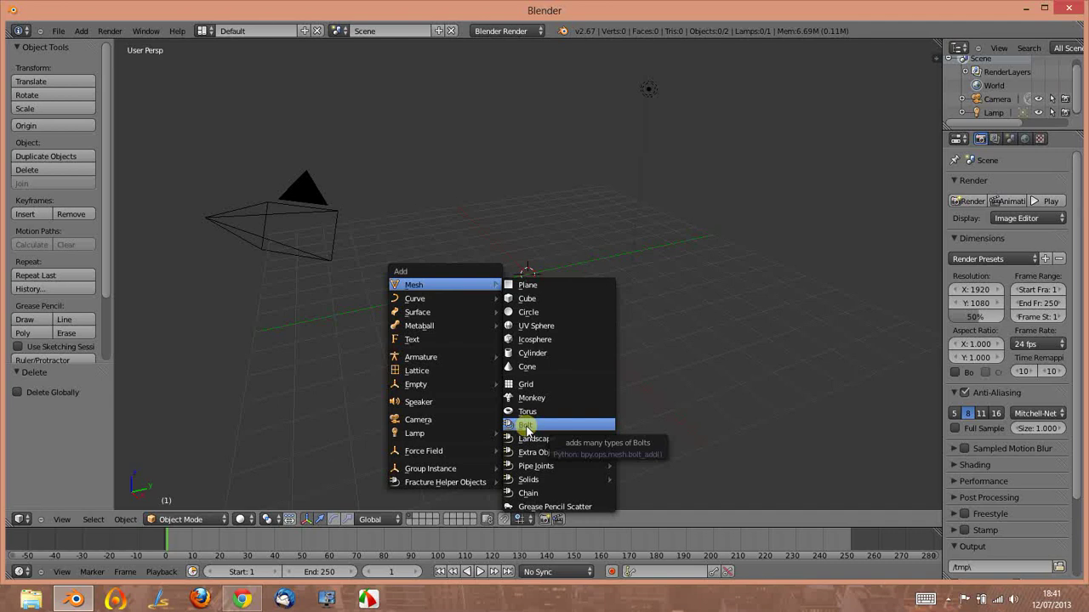
pyautogui.press('Escape')
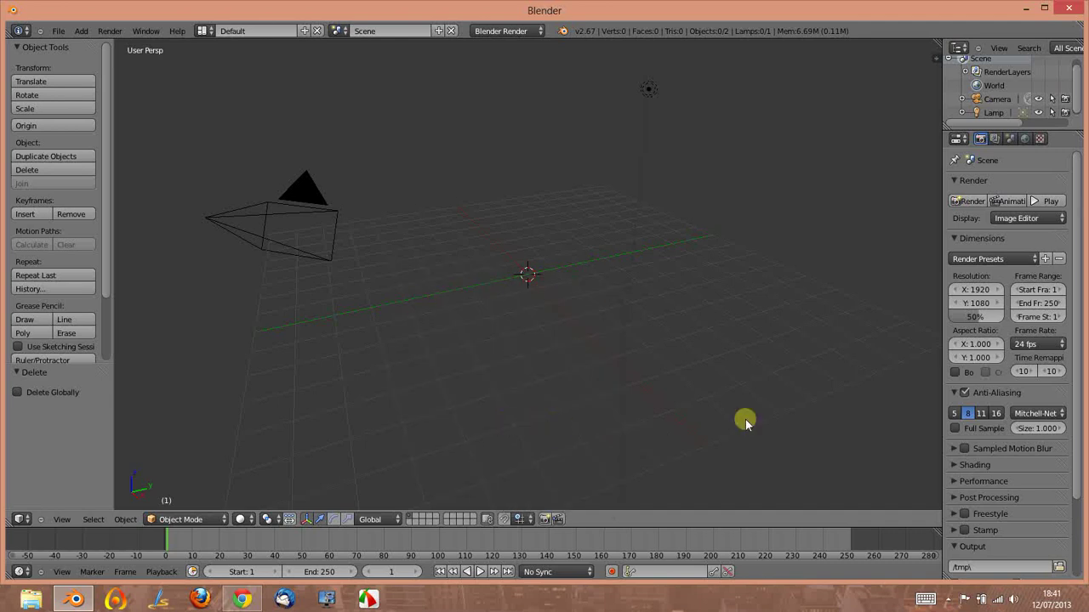
pyautogui.click(58, 31)
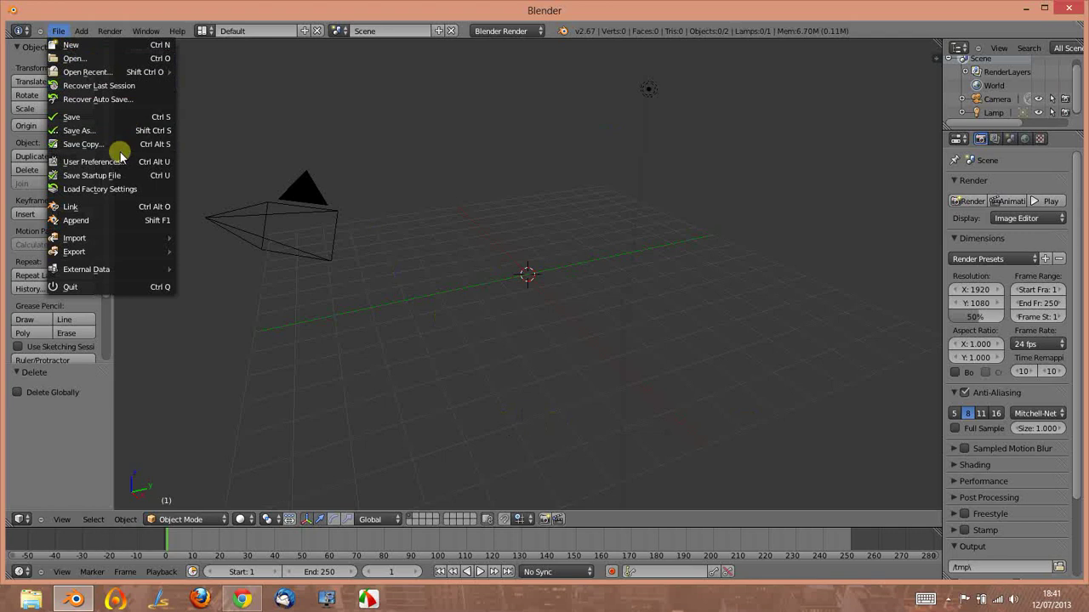
pyautogui.click(90, 161)
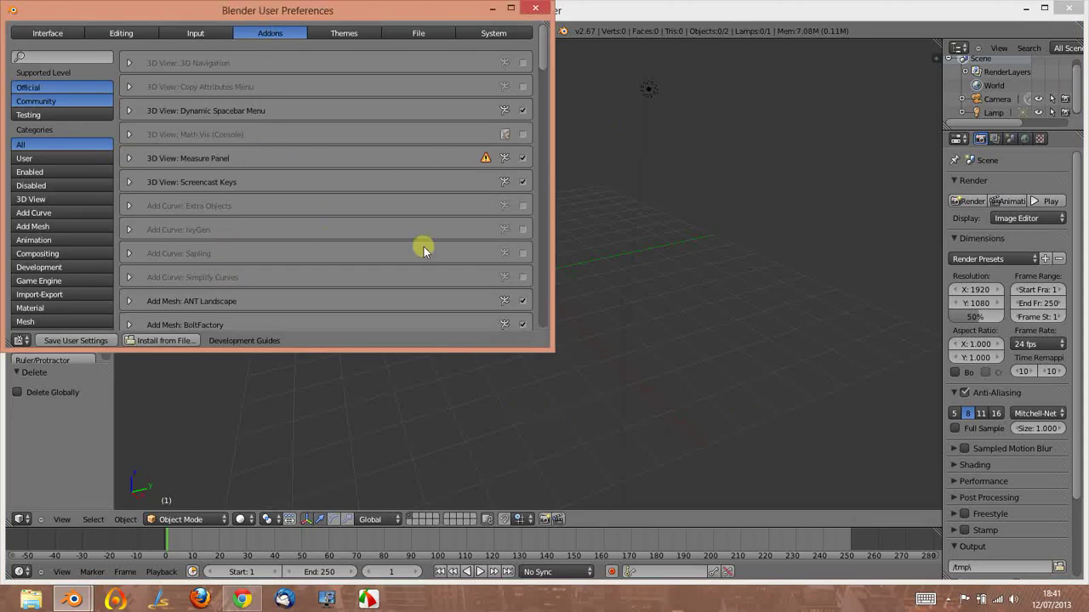
pyautogui.click(535, 8)
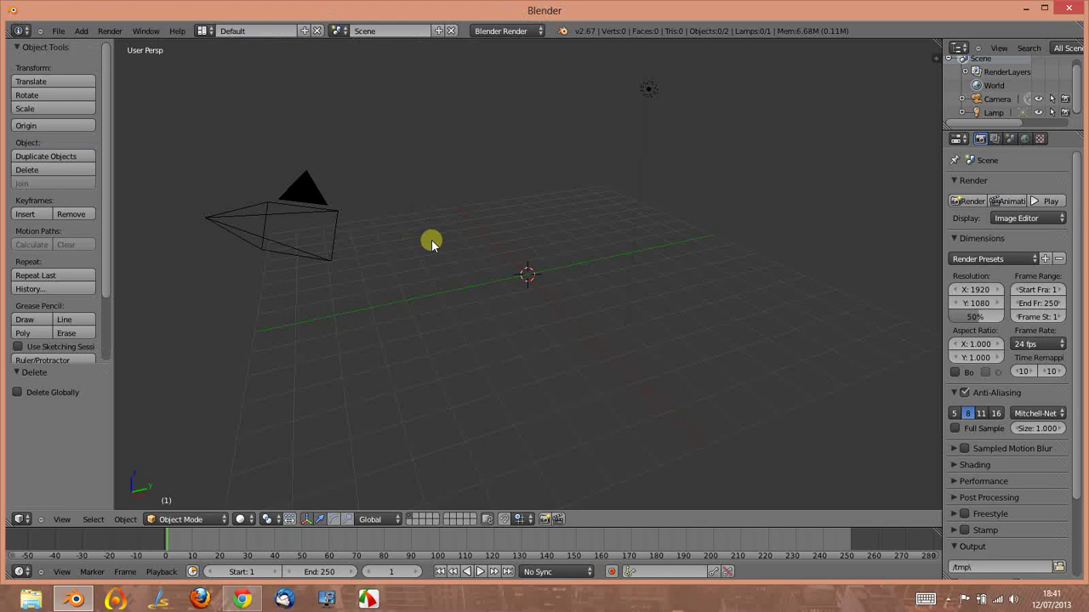
pyautogui.hotkey('shift', 'a')
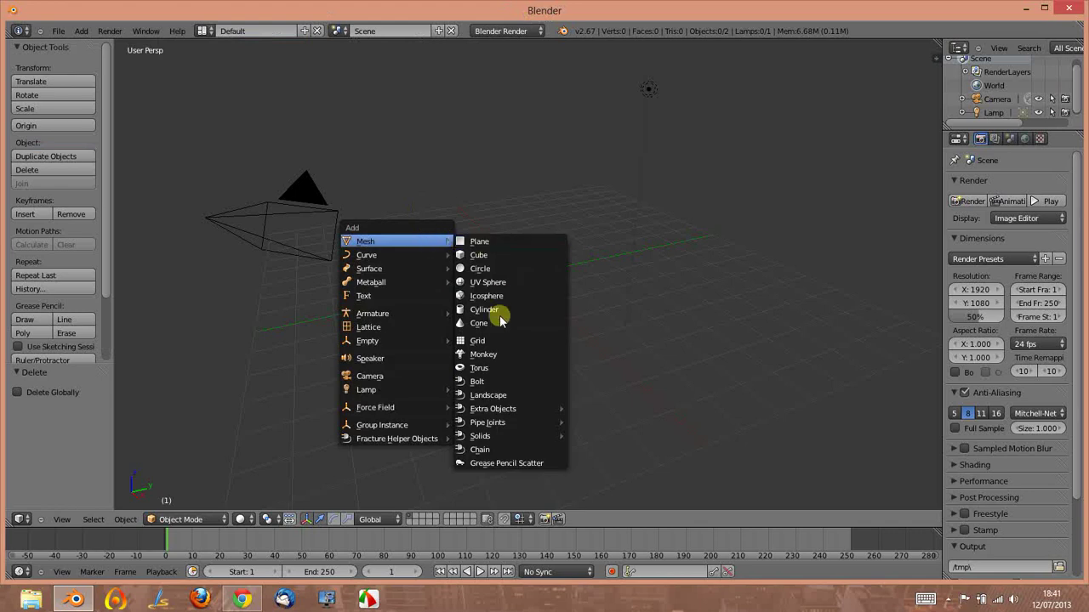
# Step: Add a new M8 hex nut, enlarge its settings panel, and drag Major Dia to 7.84
pyautogui.click(503, 384)
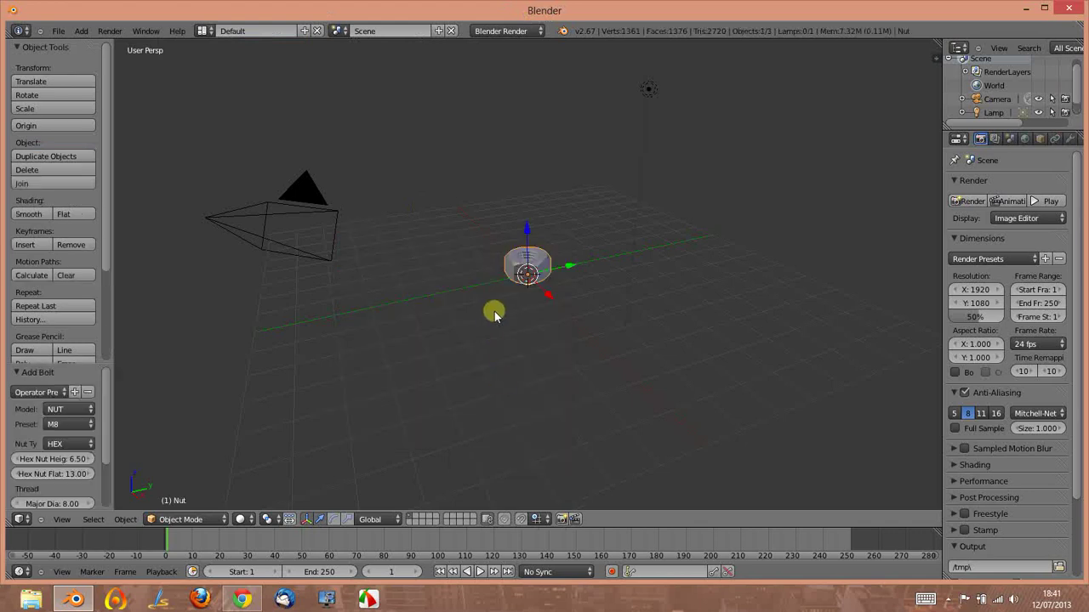
pyautogui.scroll(5, 548, 214)
pyautogui.scroll(3, 549, 214)
pyautogui.scroll(1, 549, 215)
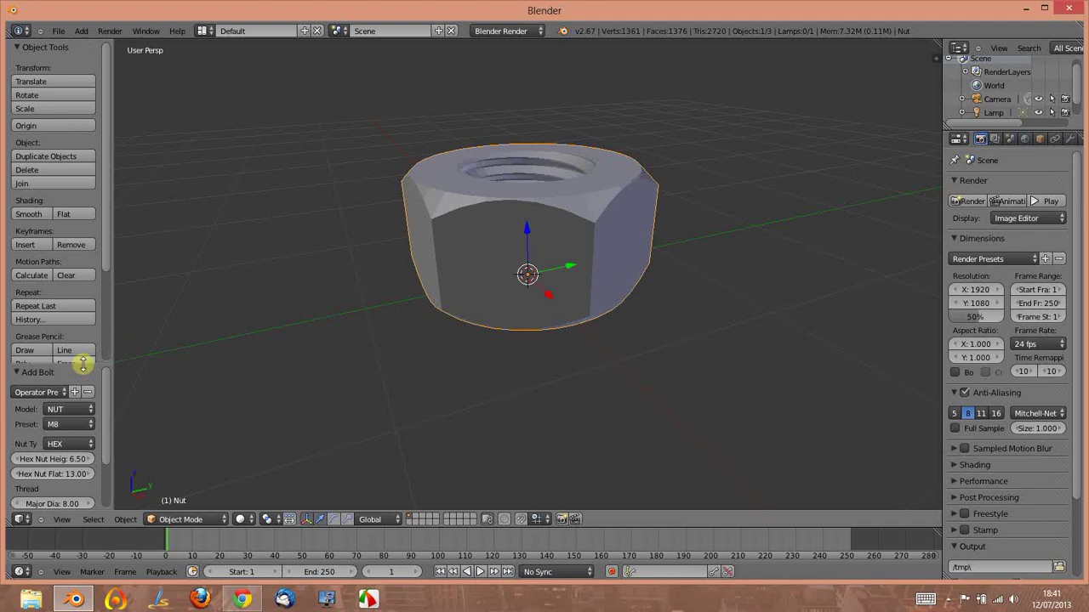
pyautogui.moveTo(83, 364)
pyautogui.mouseDown()
pyautogui.moveTo(73, 266)
pyautogui.moveTo(162, 323)
pyautogui.moveTo(284, 341)
pyautogui.mouseUp()
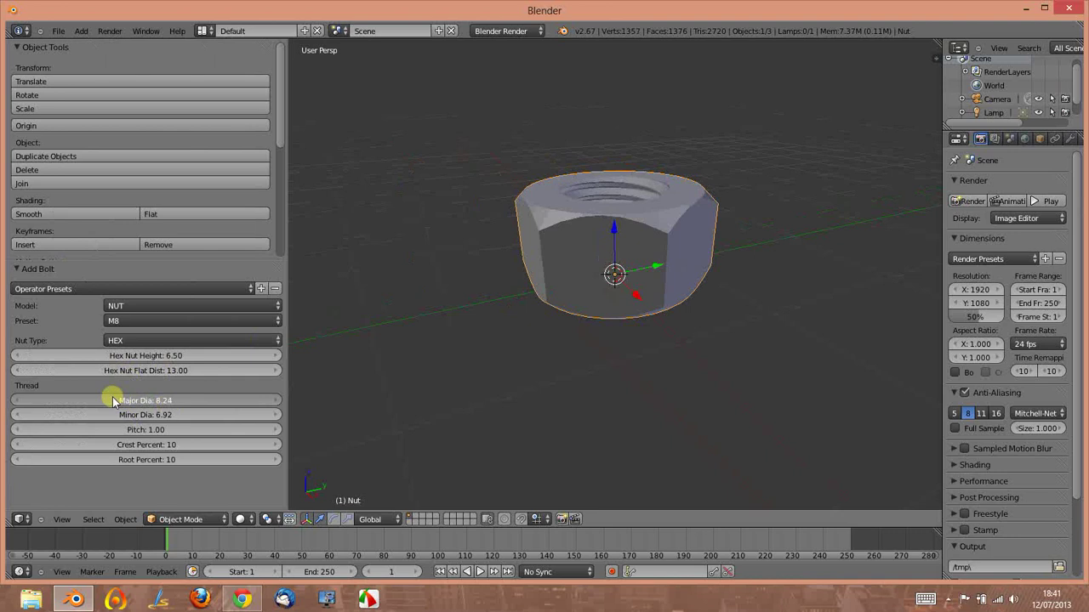
pyautogui.moveTo(167, 410); pyautogui.dragTo(109, 396)
pyautogui.moveTo(517, 195); pyautogui.dragTo(648, 149, button='middle')
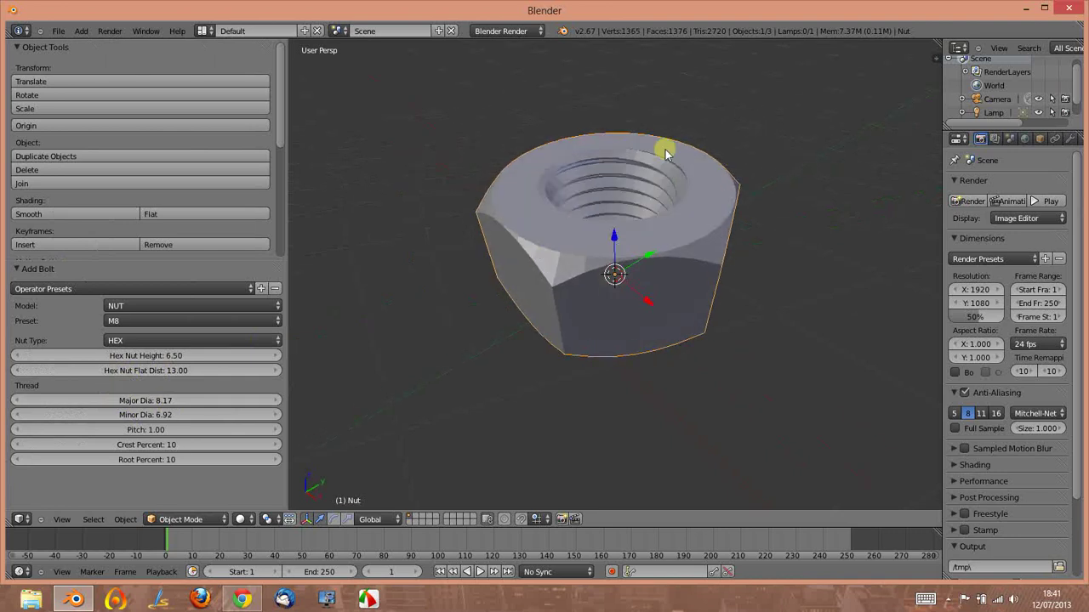
pyautogui.moveTo(161, 396); pyautogui.dragTo(226, 403)
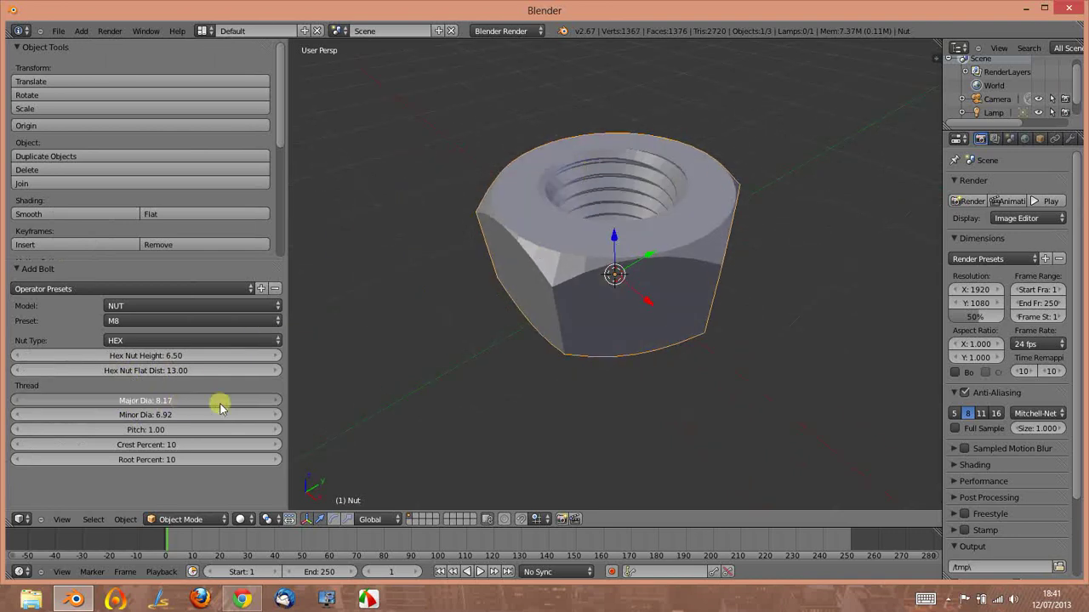
pyautogui.moveTo(119, 401)
pyautogui.mouseDown()
pyautogui.moveTo(96, 393)
pyautogui.moveTo(329, 334)
pyautogui.mouseUp()
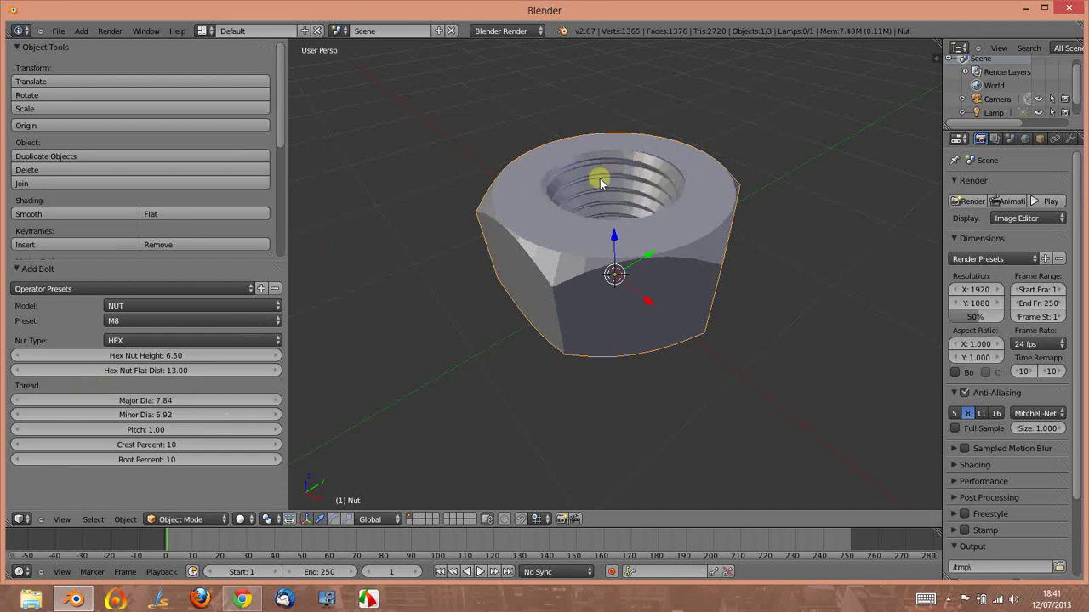
pyautogui.scroll(2, 357, 263)
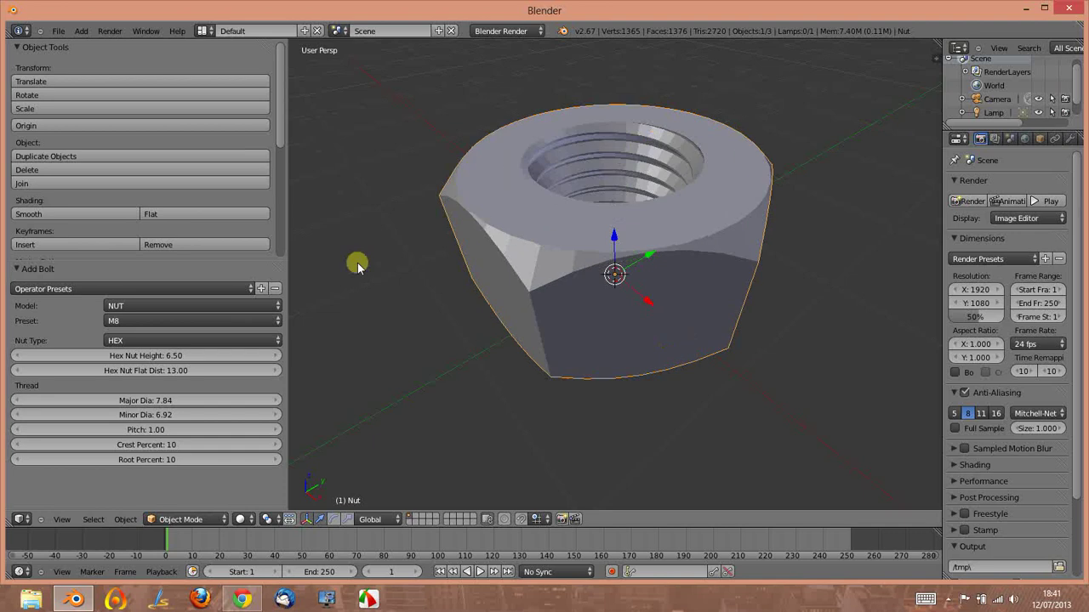
# Step: Set the nut's Minor Dia to 6.43
pyautogui.moveTo(175, 419); pyautogui.dragTo(82, 396)
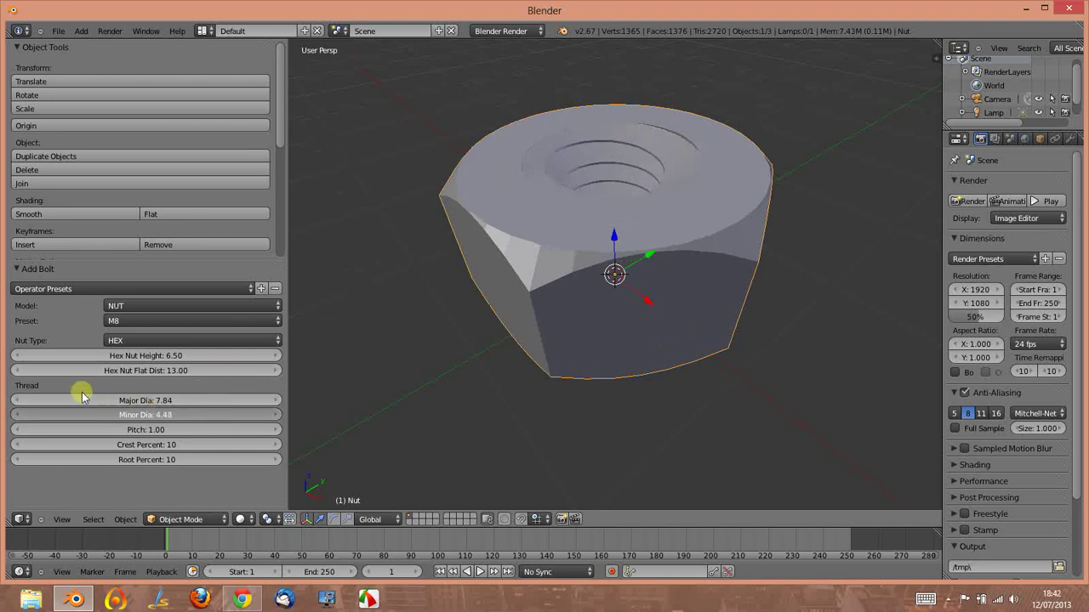
pyautogui.moveTo(158, 415)
pyautogui.mouseDown()
pyautogui.moveTo(128, 419)
pyautogui.moveTo(170, 430)
pyautogui.mouseUp()
pyautogui.click(157, 429)
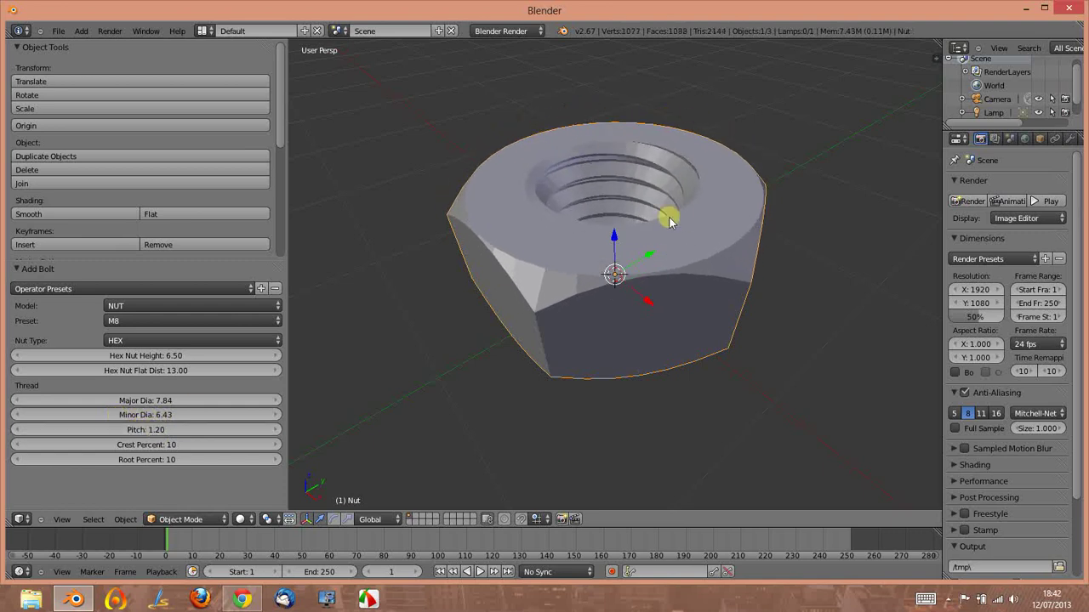
pyautogui.moveTo(669, 220); pyautogui.dragTo(722, 284, button='middle')
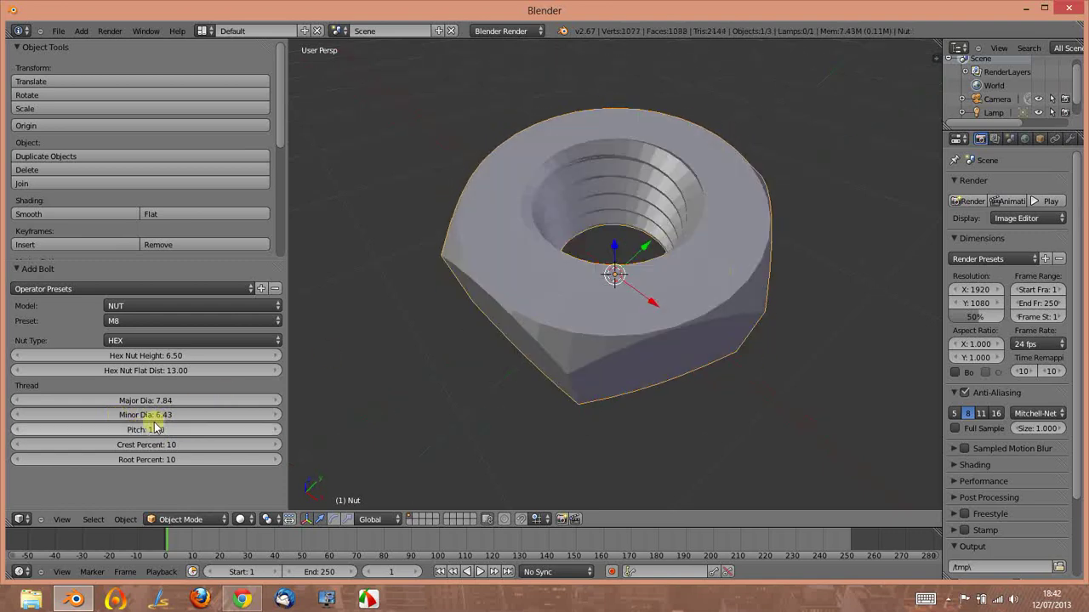
# Step: Drag the thread Pitch up and down, settle on a fine 0.25, and inspect the hole
pyautogui.moveTo(156, 428); pyautogui.dragTo(284, 437)
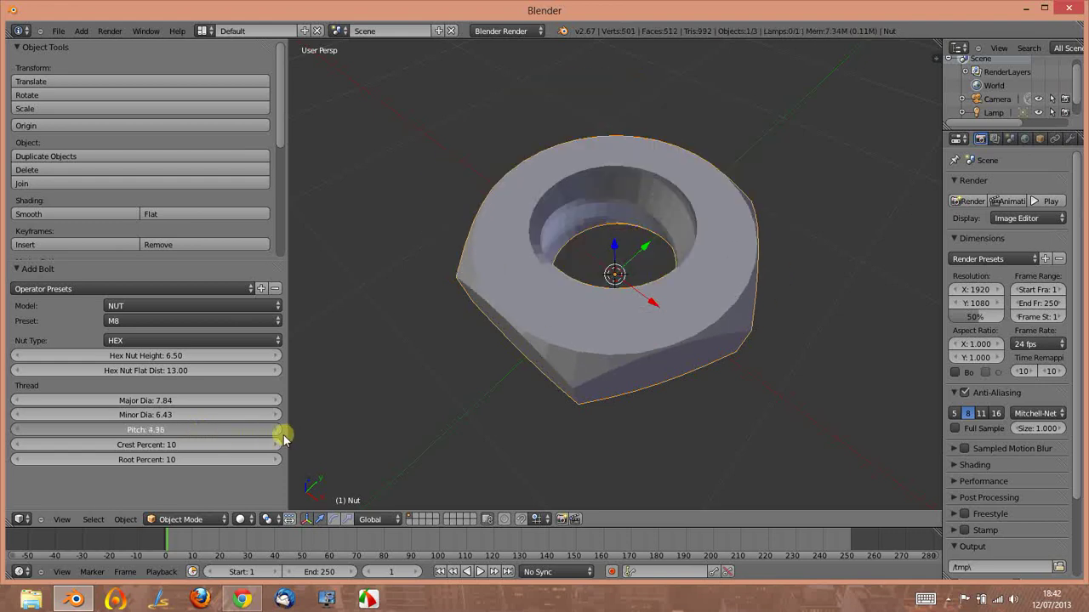
pyautogui.moveTo(284, 437); pyautogui.dragTo(351, 439)
pyautogui.moveTo(420, 384)
pyautogui.mouseDown(button='middle')
pyautogui.moveTo(728, 245)
pyautogui.moveTo(734, 297)
pyautogui.moveTo(710, 281)
pyautogui.moveTo(690, 214)
pyautogui.moveTo(631, 216)
pyautogui.mouseUp(button='middle')
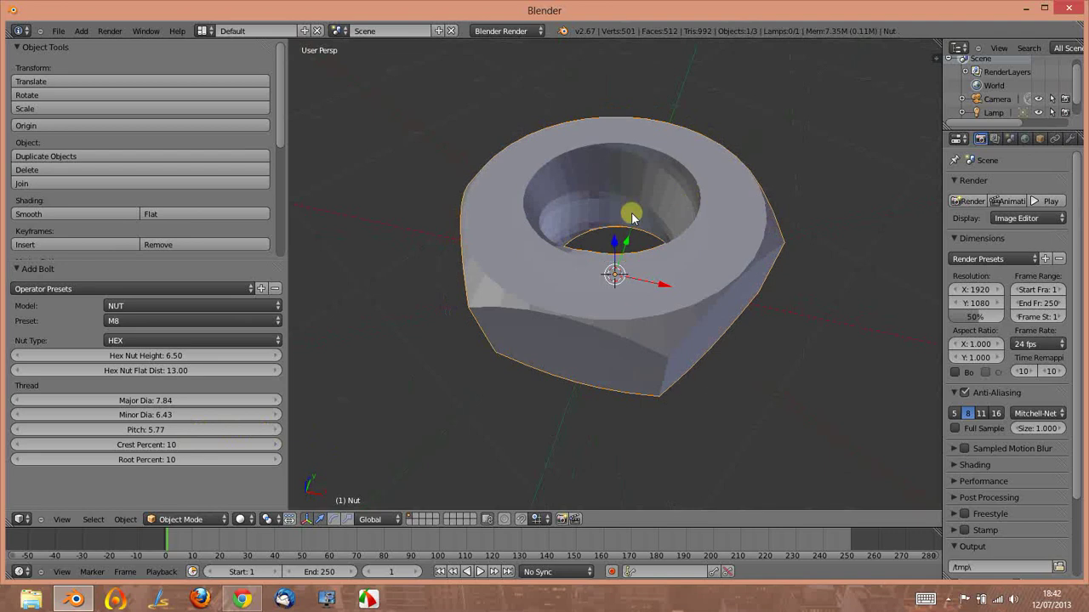
pyautogui.moveTo(198, 431); pyautogui.dragTo(49, 429)
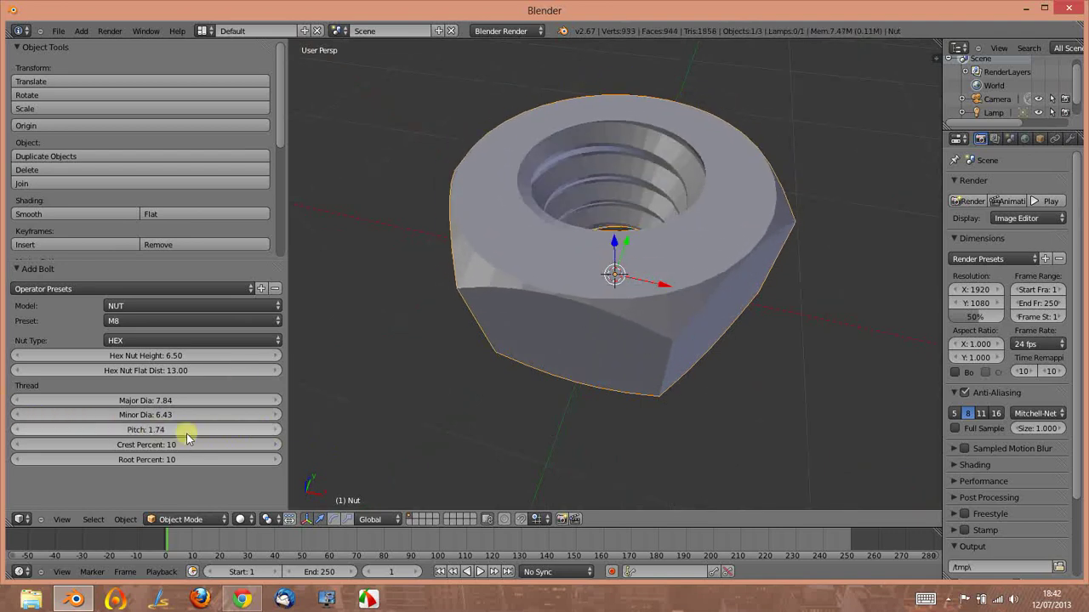
pyautogui.moveTo(187, 433); pyautogui.dragTo(163, 431)
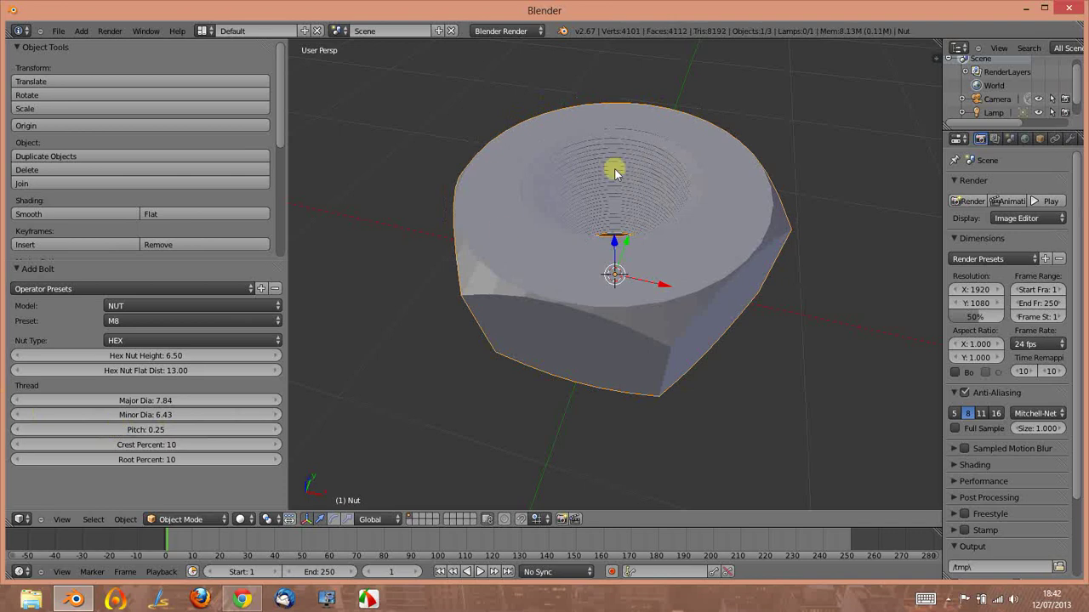
pyautogui.scroll(8, 616, 172)
pyautogui.moveTo(656, 141)
pyautogui.mouseDown(button='middle')
pyautogui.moveTo(728, 165)
pyautogui.moveTo(706, 242)
pyautogui.moveTo(743, 104)
pyautogui.moveTo(654, 161)
pyautogui.mouseUp(button='middle')
pyautogui.scroll(-5, 655, 161)
pyautogui.scroll(-2, 625, 202)
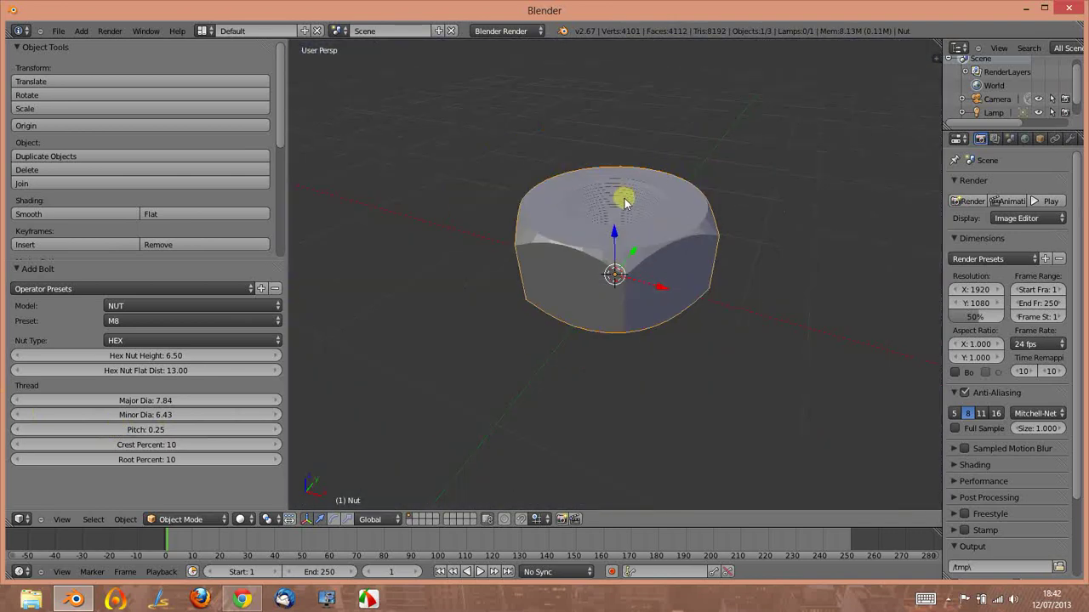
pyautogui.scroll(6, 625, 202)
pyautogui.scroll(-4, 593, 189)
pyautogui.moveTo(556, 182)
pyautogui.mouseDown(button='middle')
pyautogui.moveTo(770, 226)
pyautogui.moveTo(736, 207)
pyautogui.moveTo(584, 218)
pyautogui.moveTo(822, 187)
pyautogui.moveTo(624, 184)
pyautogui.moveTo(660, 214)
pyautogui.moveTo(520, 197)
pyautogui.moveTo(595, 187)
pyautogui.mouseUp(button='middle')
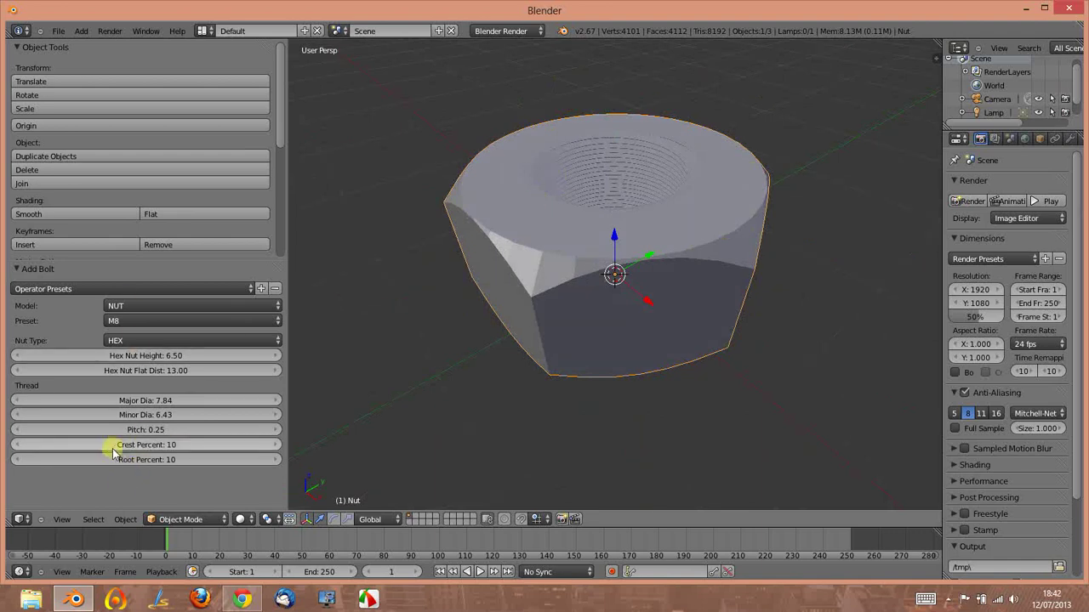
# Step: Raise Crest Percent, inspect the threaded hole, and raise Pitch to 0.44
pyautogui.moveTo(116, 449)
pyautogui.mouseDown()
pyautogui.moveTo(261, 449)
pyautogui.moveTo(107, 445)
pyautogui.moveTo(250, 443)
pyautogui.mouseUp()
pyautogui.scroll(2, 567, 166)
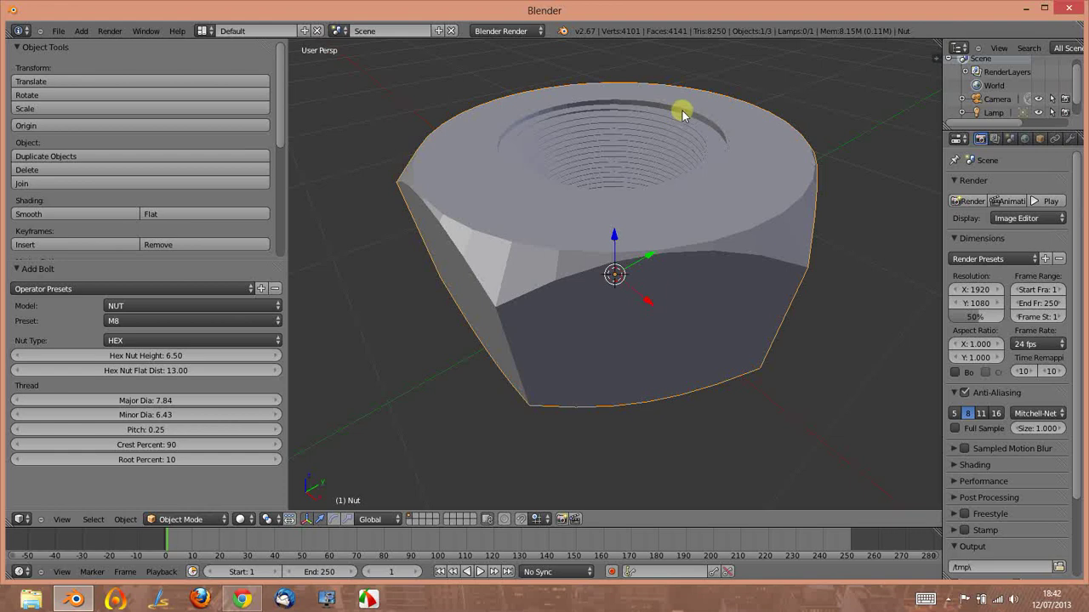
pyautogui.scroll(5, 697, 113)
pyautogui.scroll(-3, 697, 165)
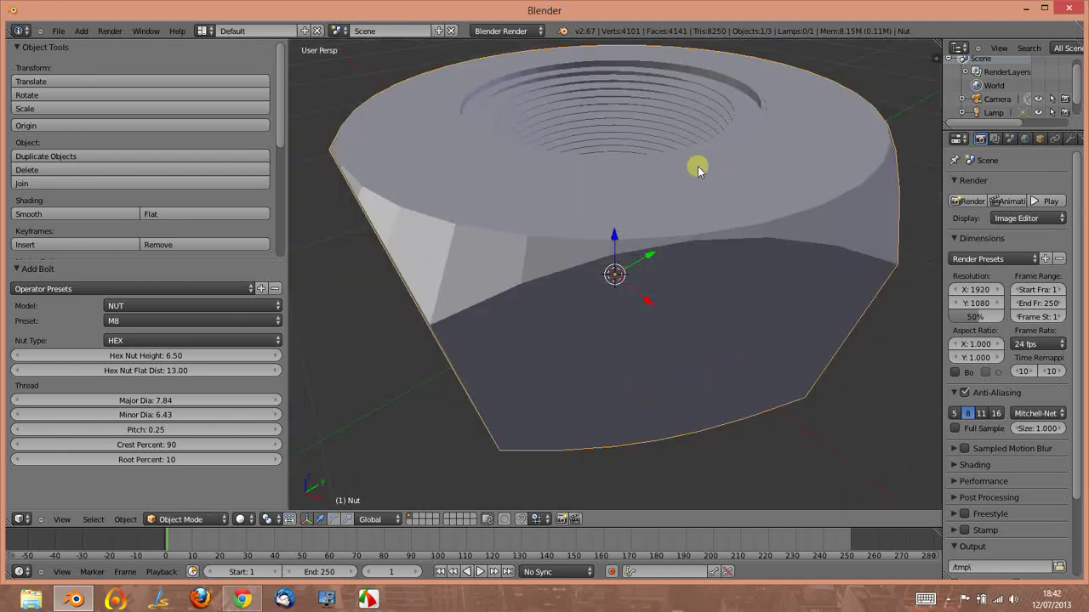
pyautogui.moveTo(729, 151); pyautogui.dragTo(802, 151, button='middle')
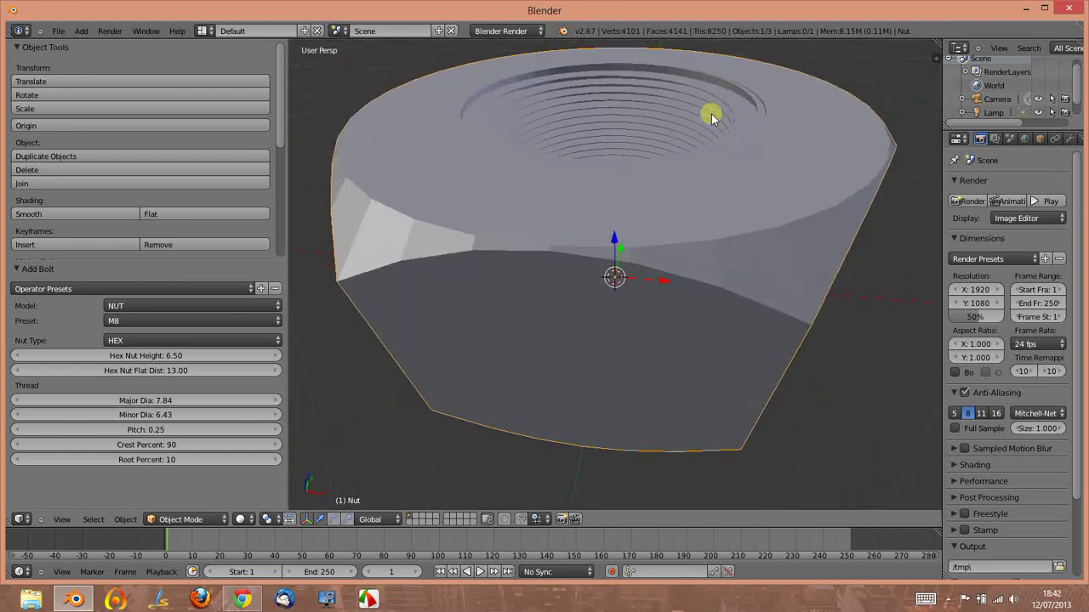
pyautogui.moveTo(712, 111); pyautogui.dragTo(741, 182, button='middle')
pyautogui.scroll(4, 719, 178)
pyautogui.scroll(1, 691, 196)
pyautogui.scroll(2, 663, 247)
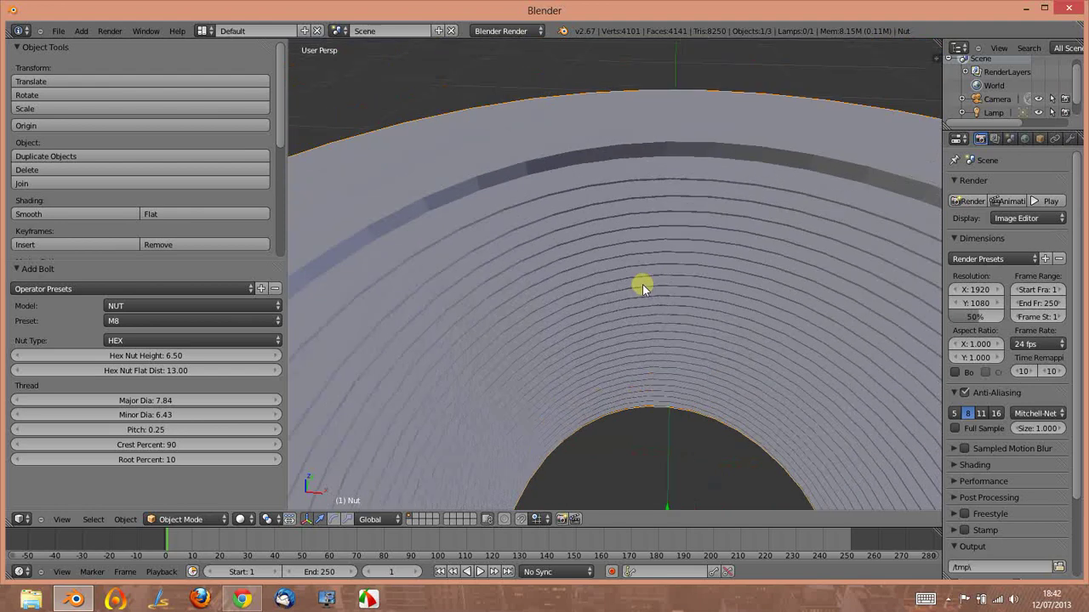
pyautogui.scroll(2, 612, 221)
pyautogui.scroll(1, 590, 162)
pyautogui.scroll(3, 593, 287)
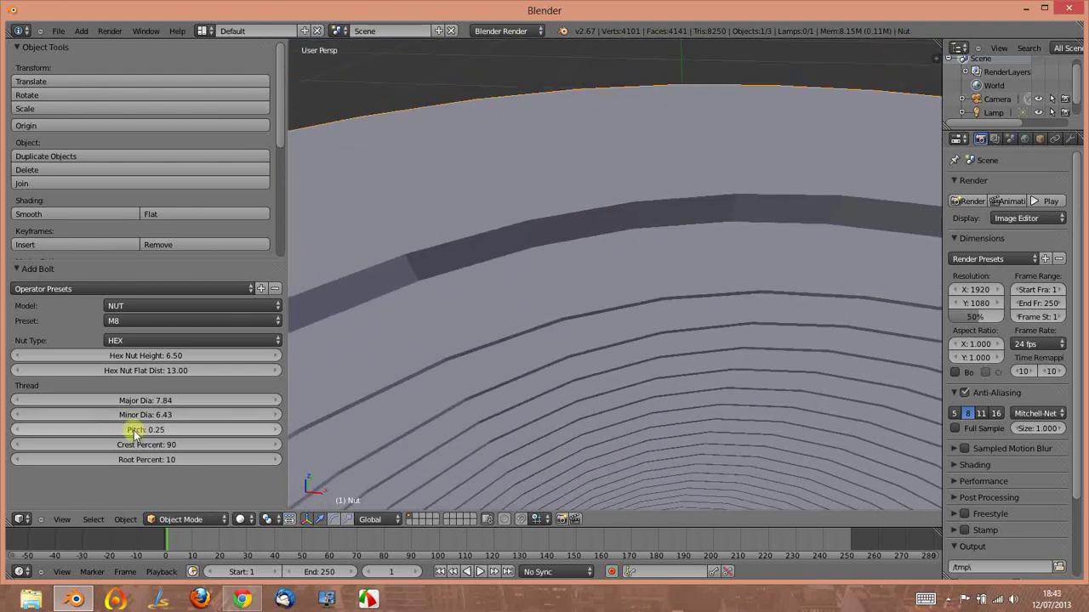
pyautogui.moveTo(134, 433)
pyautogui.mouseDown()
pyautogui.moveTo(174, 431)
pyautogui.moveTo(145, 430)
pyautogui.mouseUp()
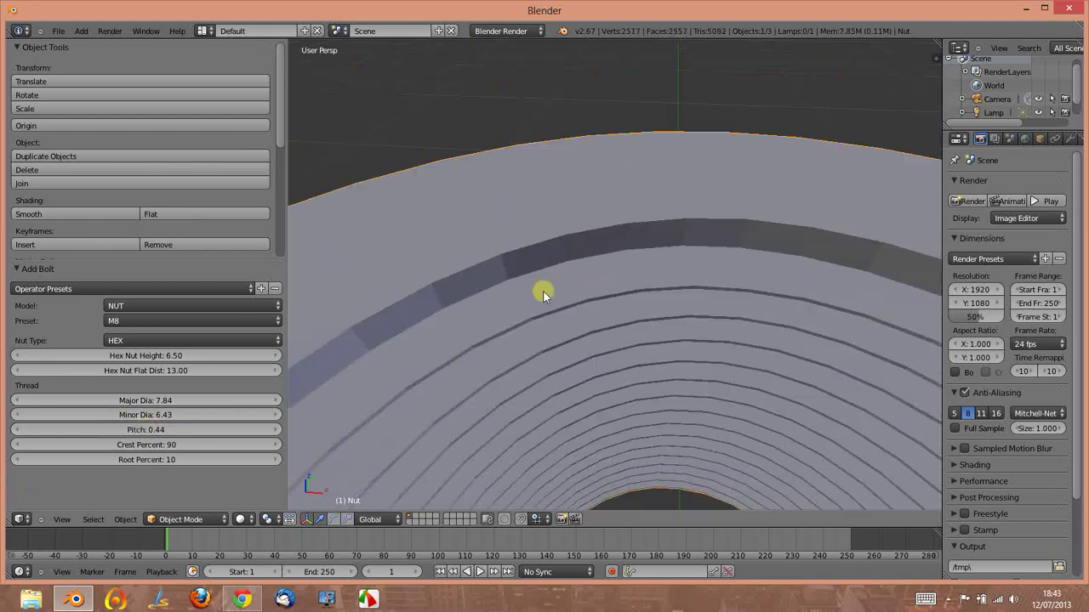
pyautogui.scroll(-3, 544, 294)
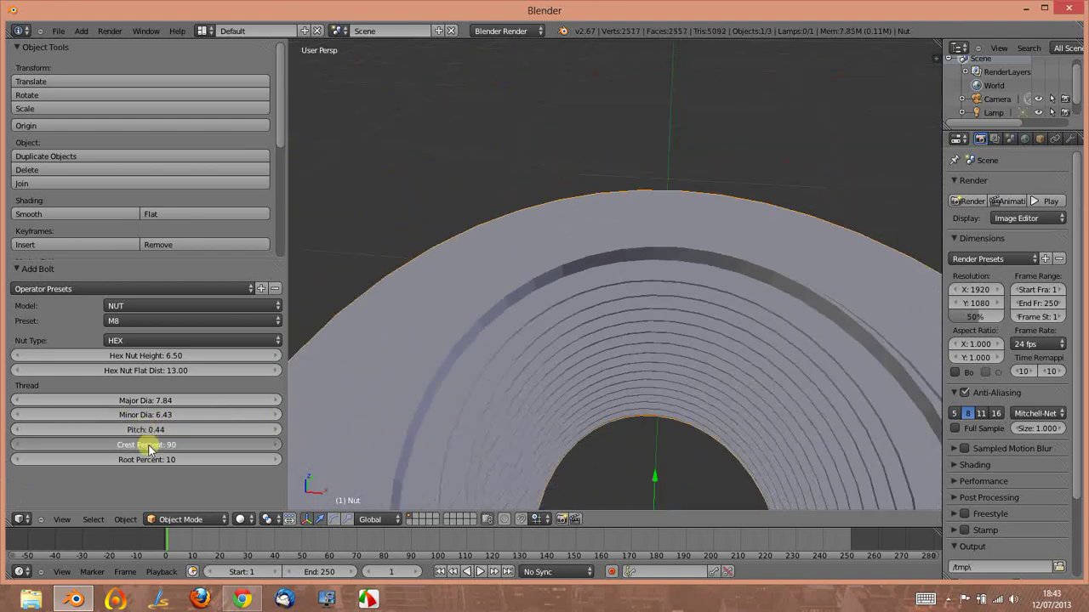
# Step: Set Crest Percent to 90 and Root Percent to 49
pyautogui.moveTo(210, 444)
pyautogui.mouseDown()
pyautogui.moveTo(165, 445)
pyautogui.moveTo(243, 445)
pyautogui.moveTo(172, 449)
pyautogui.moveTo(343, 470)
pyautogui.mouseUp()
pyautogui.moveTo(330, 478); pyautogui.dragTo(360, 342, button='middle')
pyautogui.moveTo(138, 469)
pyautogui.mouseDown()
pyautogui.moveTo(177, 460)
pyautogui.moveTo(157, 464)
pyautogui.mouseUp()
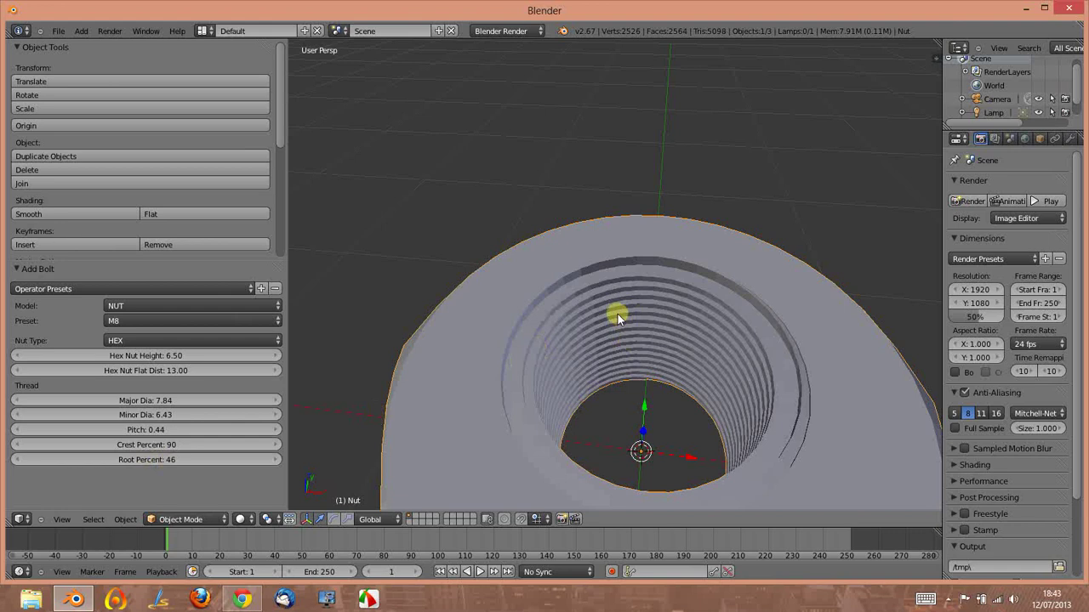
pyautogui.moveTo(164, 463); pyautogui.dragTo(176, 462)
pyautogui.scroll(-6, 734, 344)
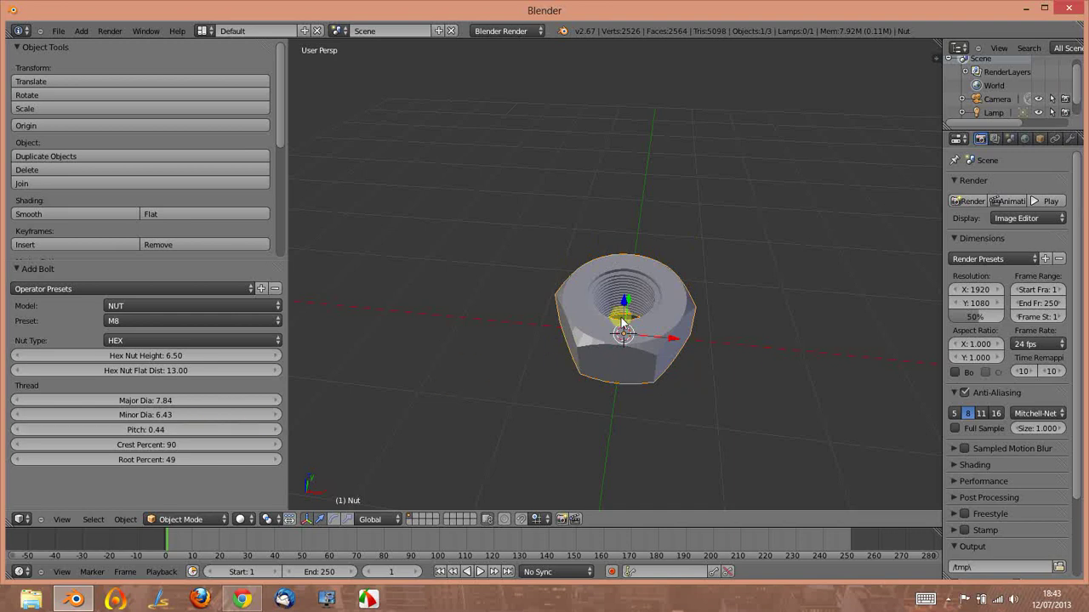
# Step: Turn the nut into an M8 hex bolt, adjust its thread pitch, then delete it
pyautogui.click(217, 306)
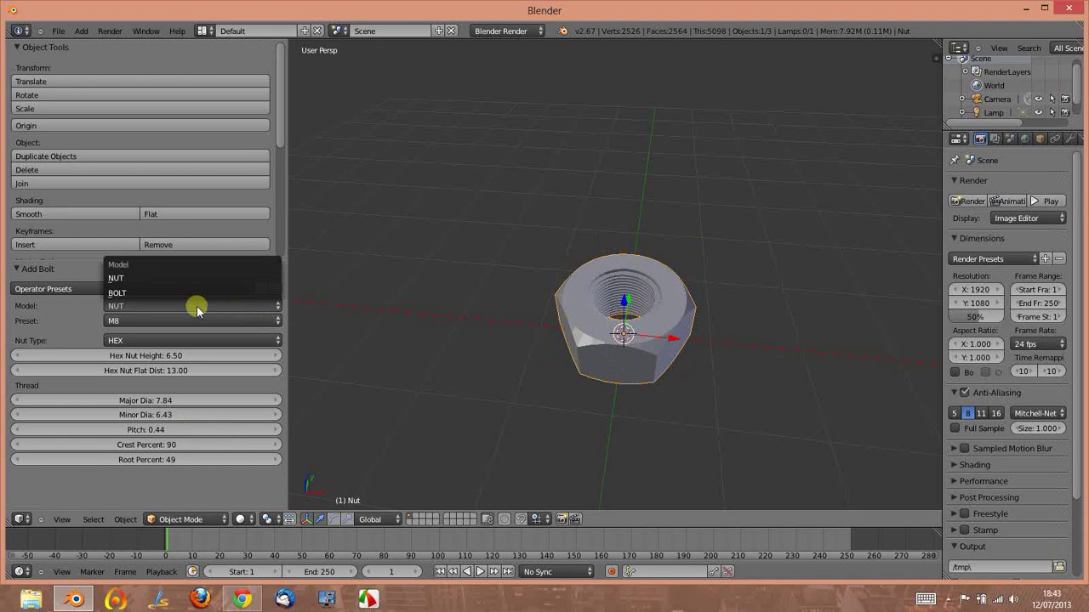
pyautogui.click(153, 295)
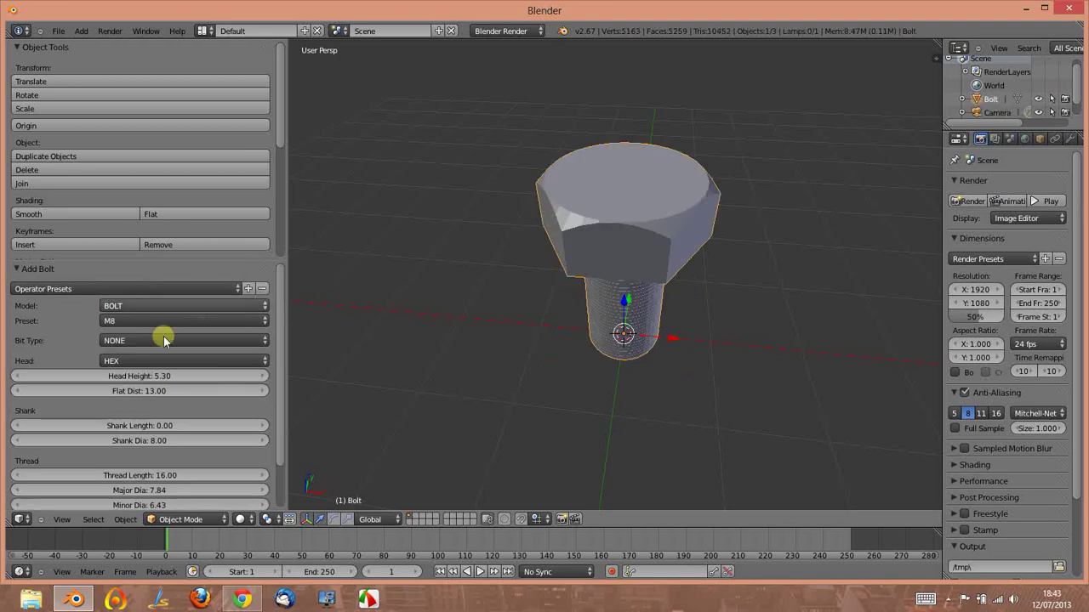
pyautogui.scroll(-2, 213, 353)
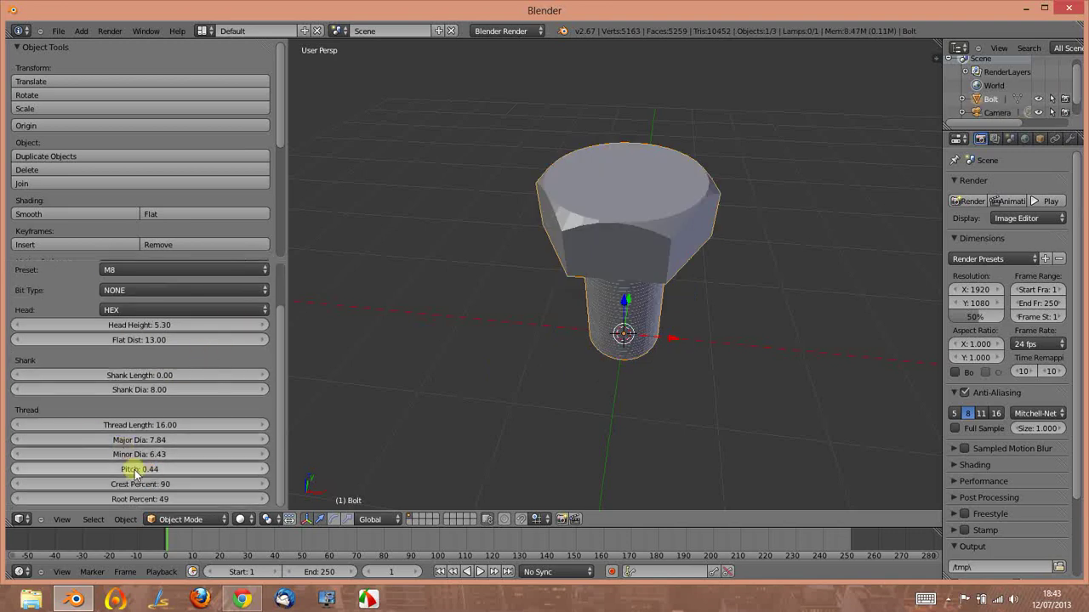
pyautogui.moveTo(161, 468)
pyautogui.mouseDown()
pyautogui.moveTo(155, 442)
pyautogui.moveTo(578, 226)
pyautogui.mouseUp()
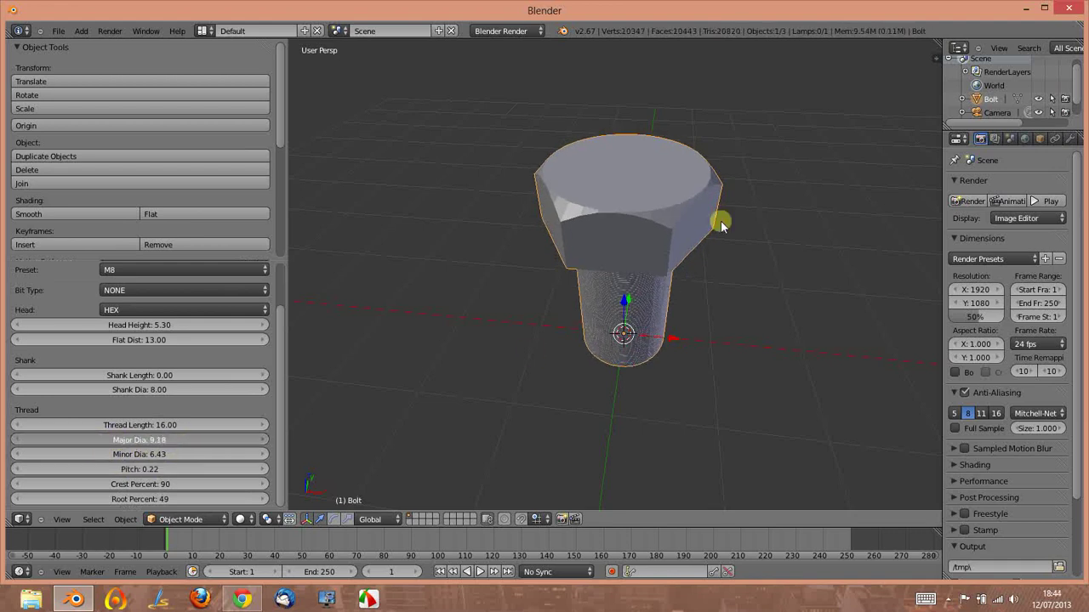
pyautogui.click(554, 222)
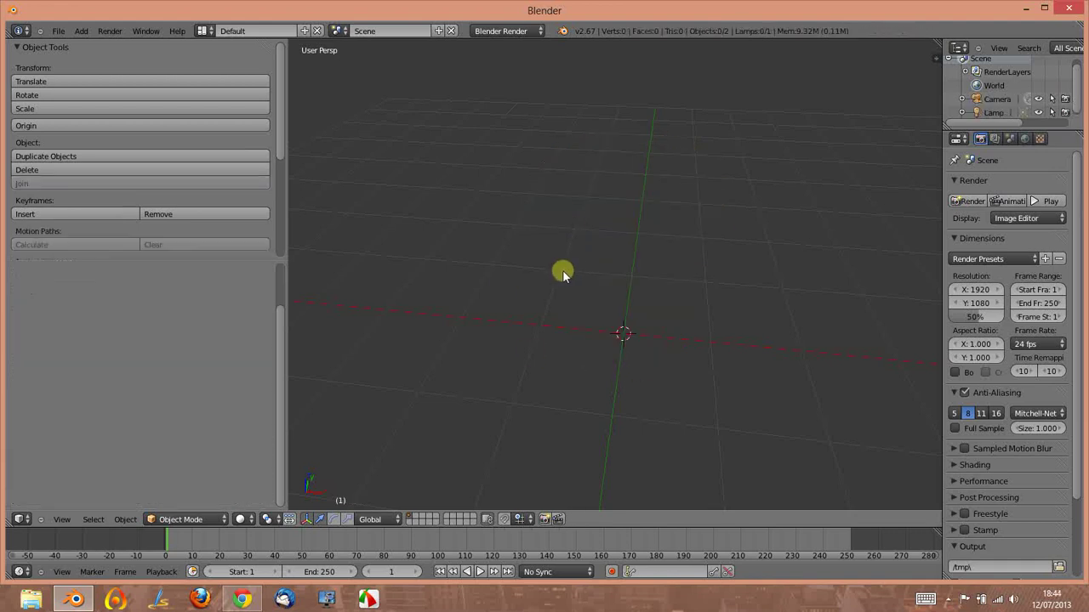
# Step: Add a Landscape terrain mesh, then find the ANT Landscape addon by searching 'ant' in Preferences
pyautogui.hotkey('shift', 'a')
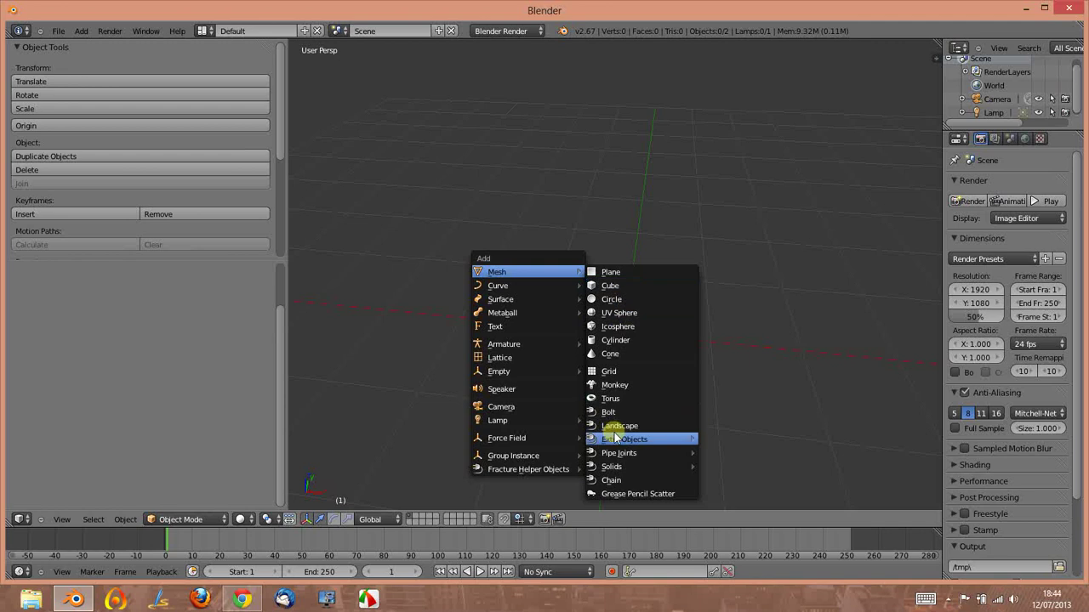
pyautogui.click(623, 426)
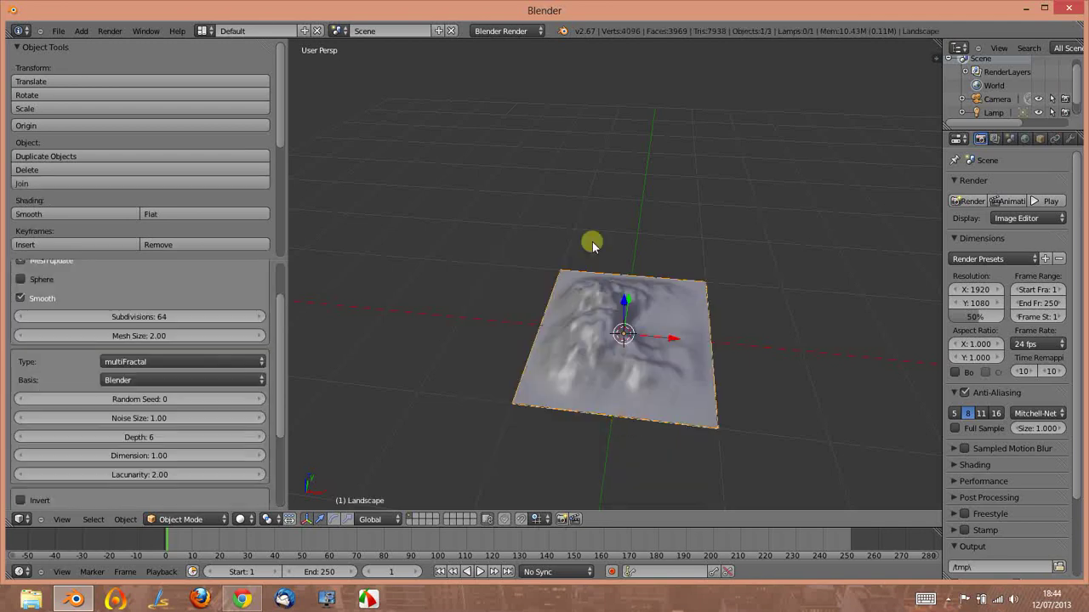
pyautogui.click(58, 30)
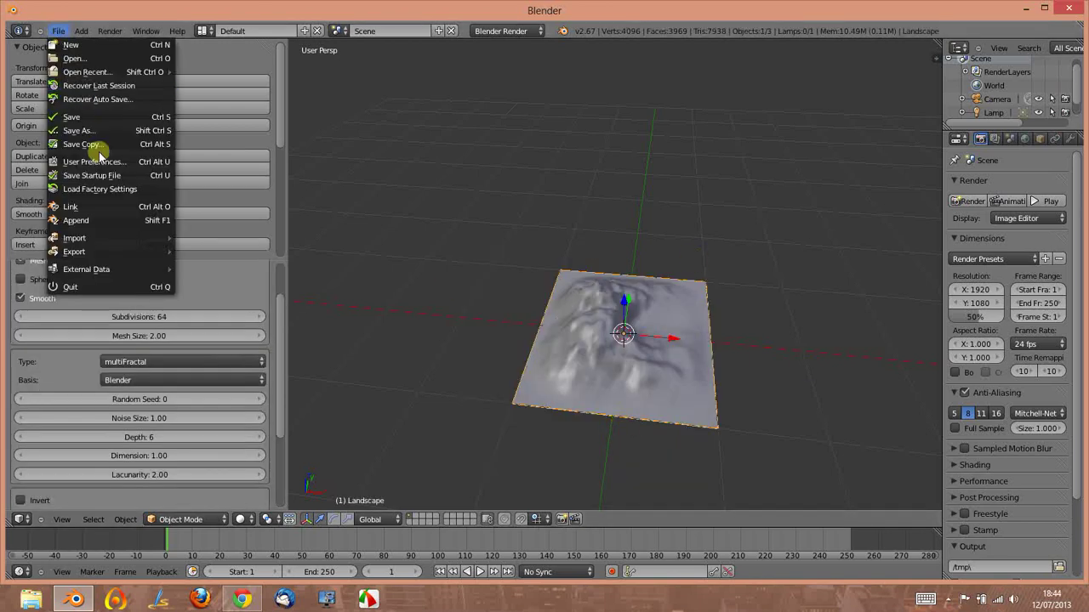
pyautogui.click(89, 159)
pyautogui.click(61, 58)
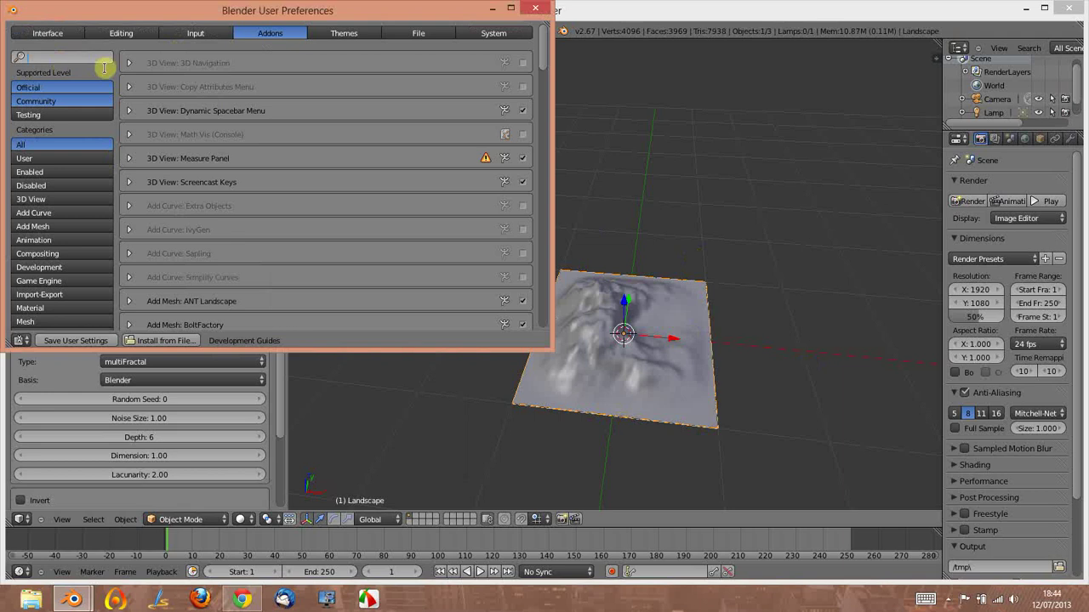
pyautogui.write('ant')
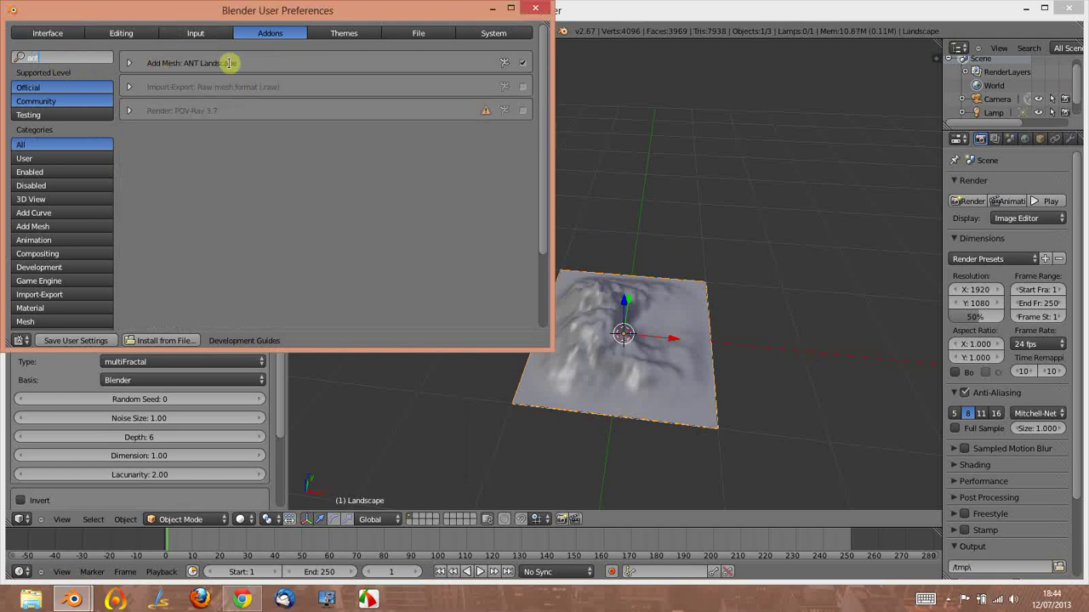
pyautogui.click(538, 8)
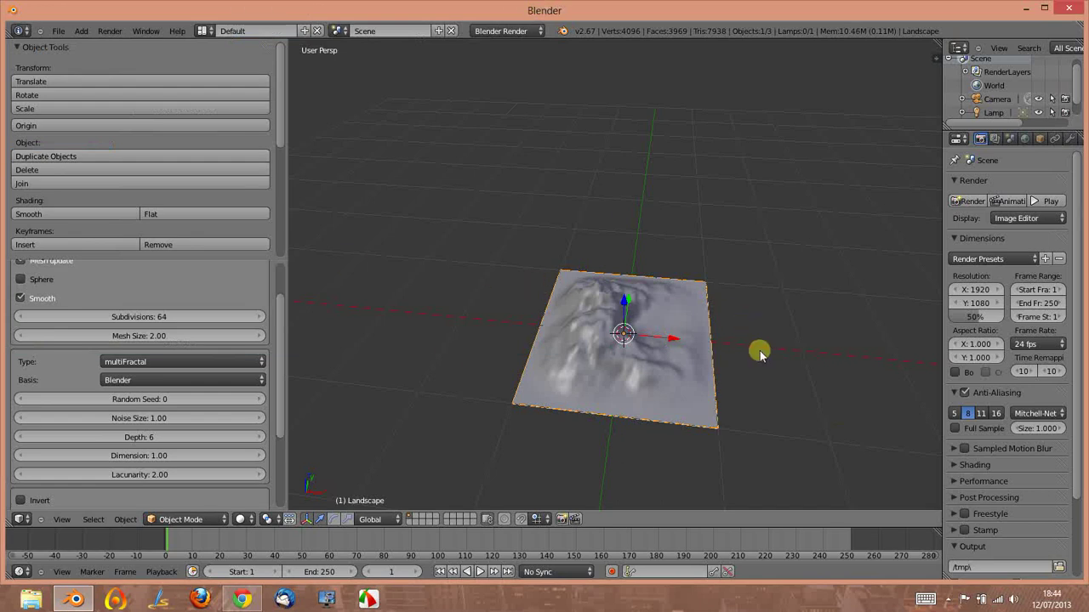
# Step: Orbit around the landscape and try the Turbulence, ridgedMFractal, Marble and heteroTerrain noise types
pyautogui.moveTo(759, 354); pyautogui.dragTo(615, 321, button='middle')
pyautogui.scroll(4, 569, 316)
pyautogui.scroll(-3, 549, 303)
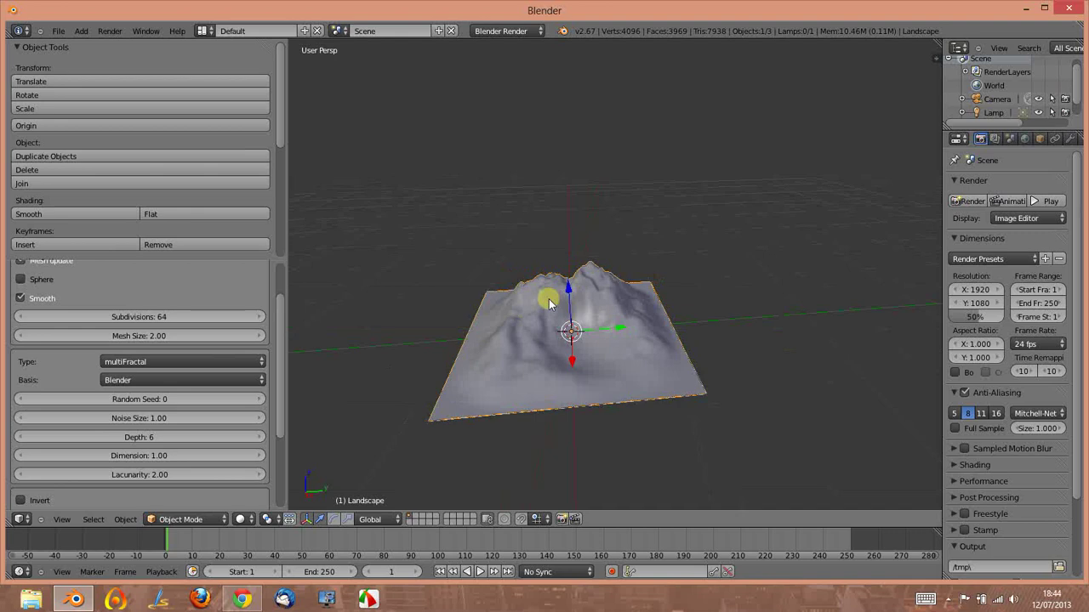
pyautogui.moveTo(548, 304)
pyautogui.mouseDown(button='middle')
pyautogui.moveTo(741, 289)
pyautogui.moveTo(612, 301)
pyautogui.moveTo(539, 284)
pyautogui.mouseUp(button='middle')
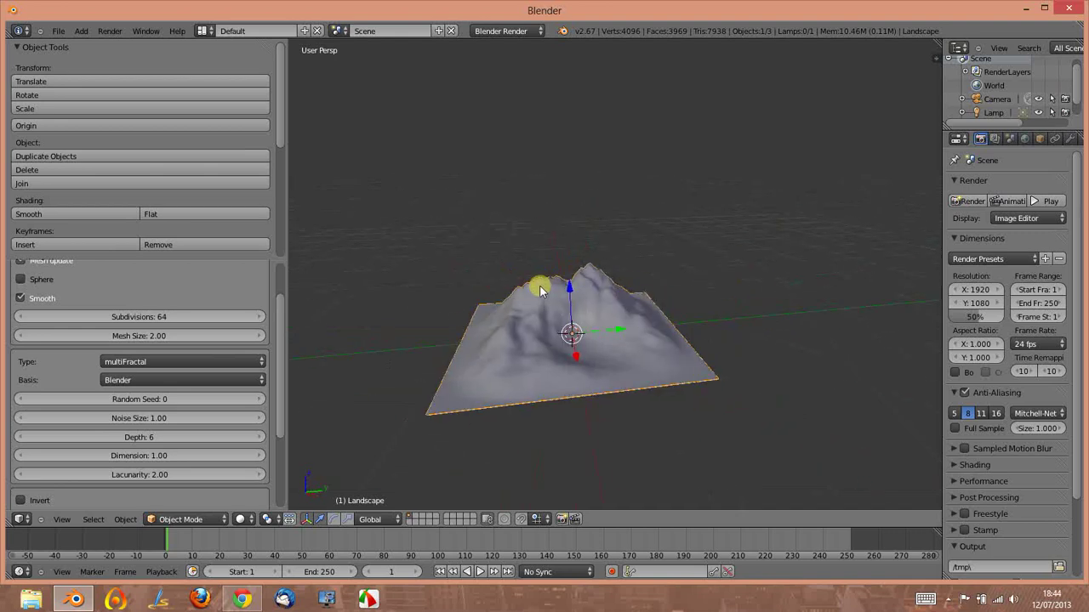
pyautogui.click(252, 363)
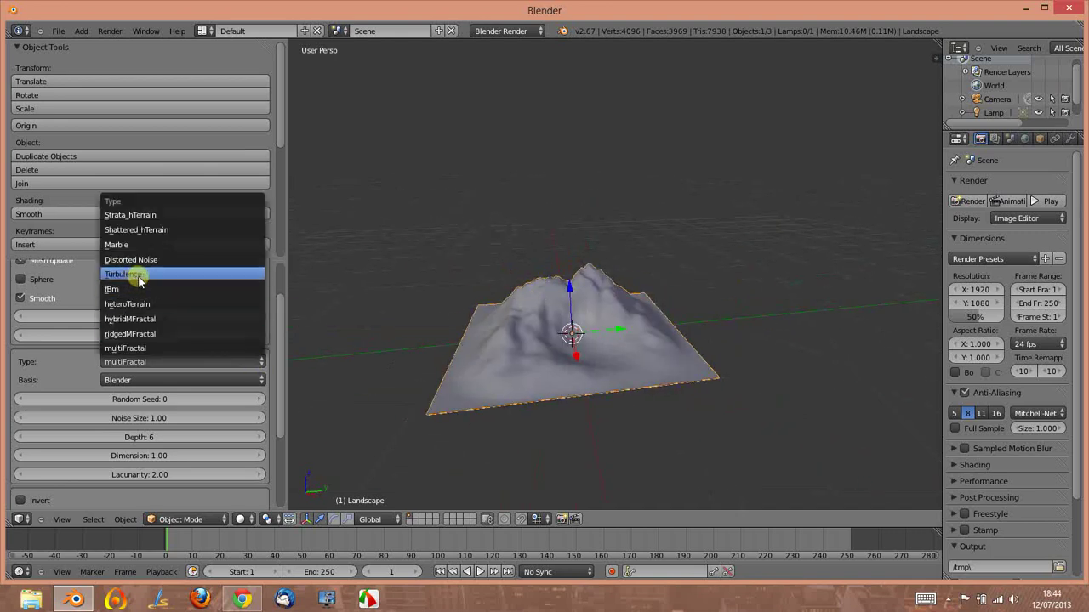
pyautogui.click(139, 275)
pyautogui.click(255, 362)
pyautogui.click(145, 335)
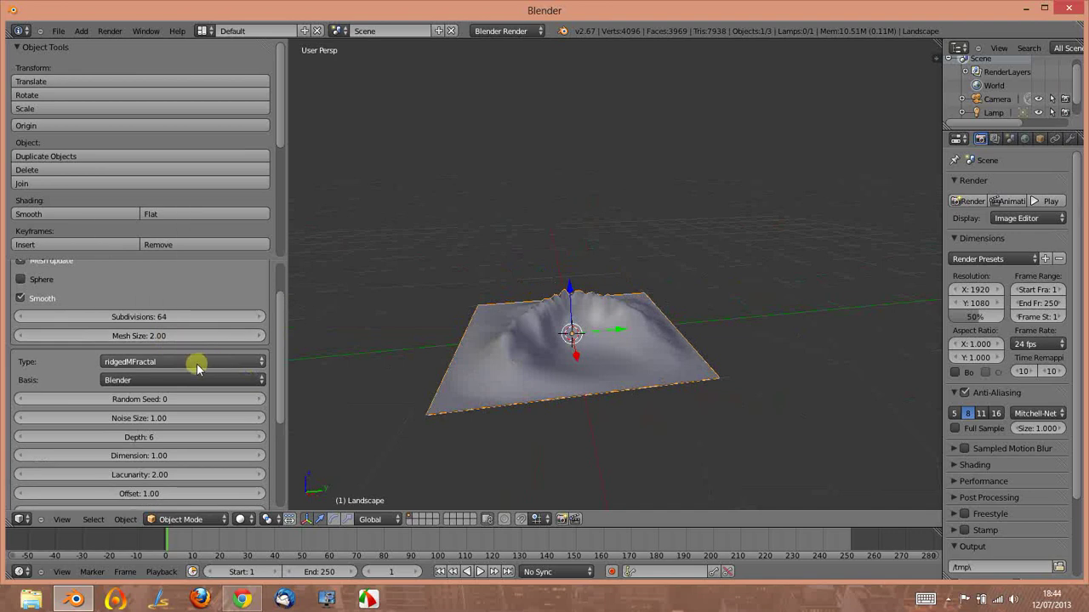
pyautogui.click(197, 366)
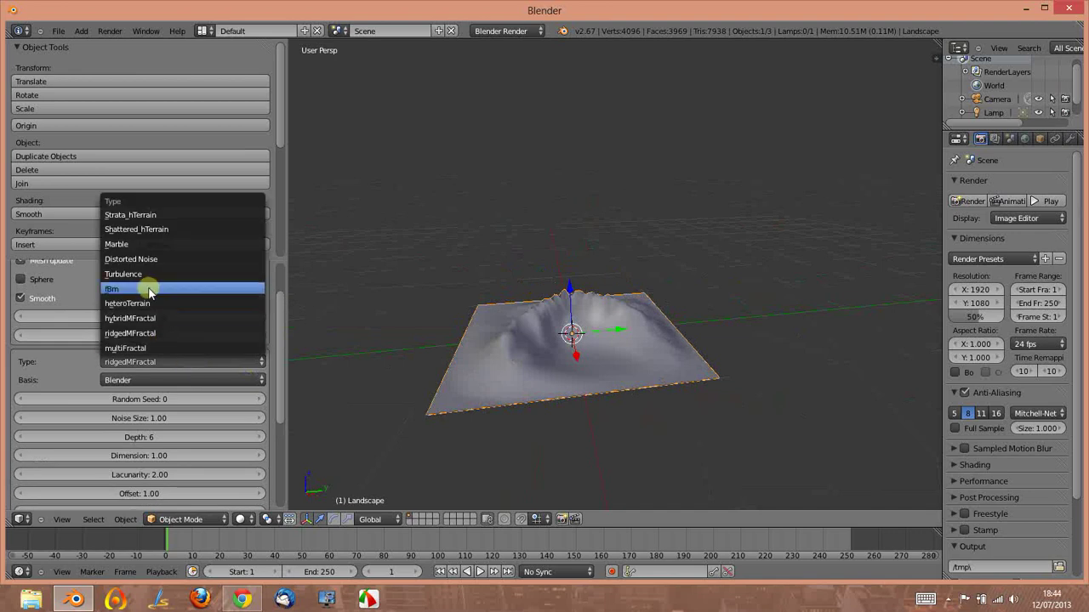
pyautogui.click(139, 244)
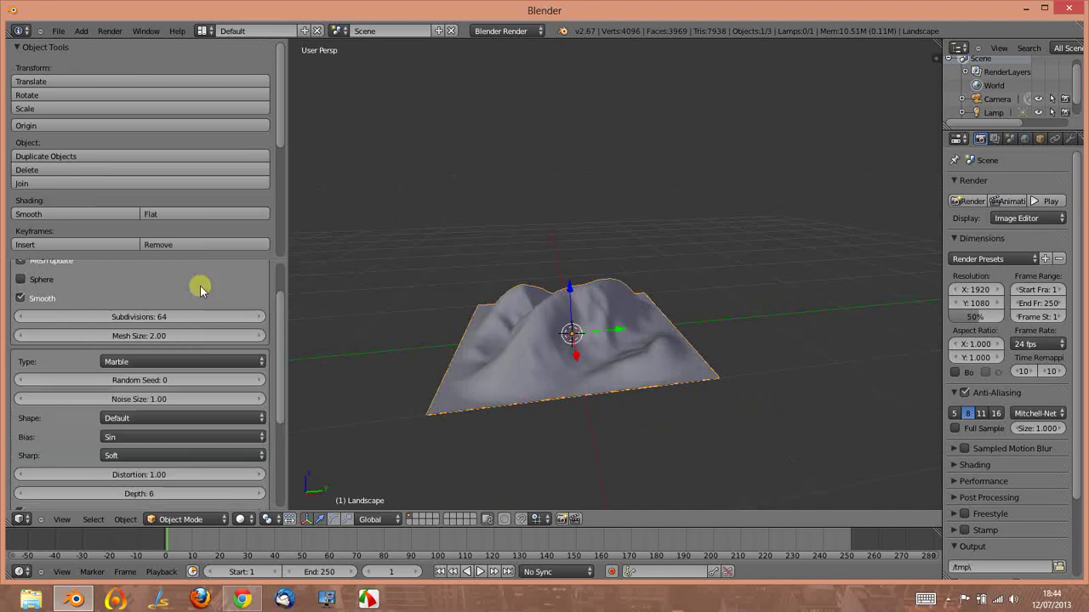
pyautogui.click(187, 366)
pyautogui.click(138, 302)
# Step: Try ridgedMFractal, Strata_hTerrain, Shattered_hTerrain and hybridMFractal, finally settling on fBm noise
pyautogui.click(182, 361)
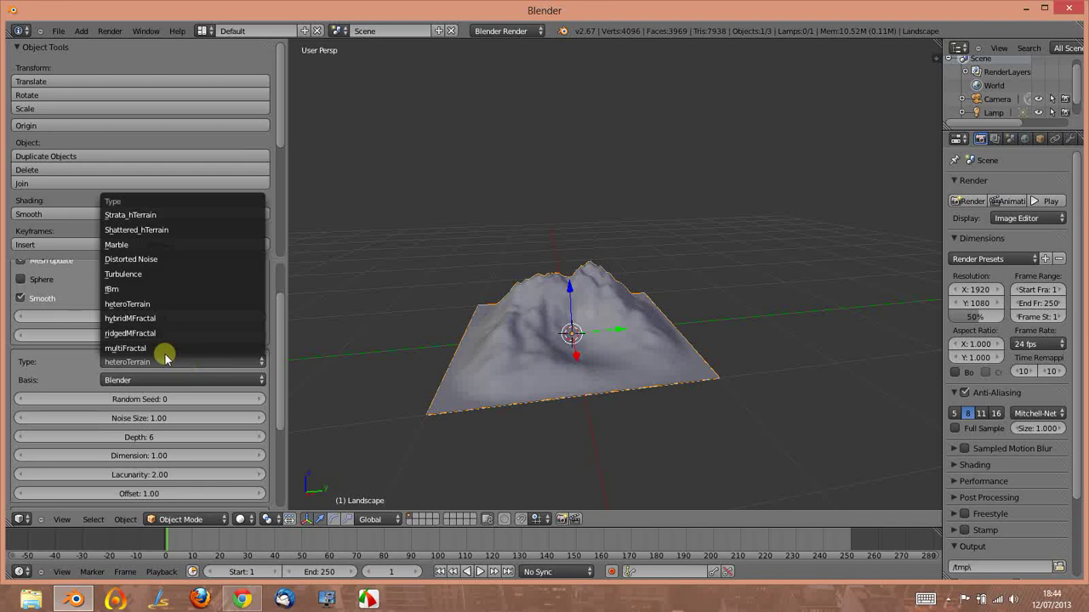
pyautogui.click(145, 333)
pyautogui.click(165, 362)
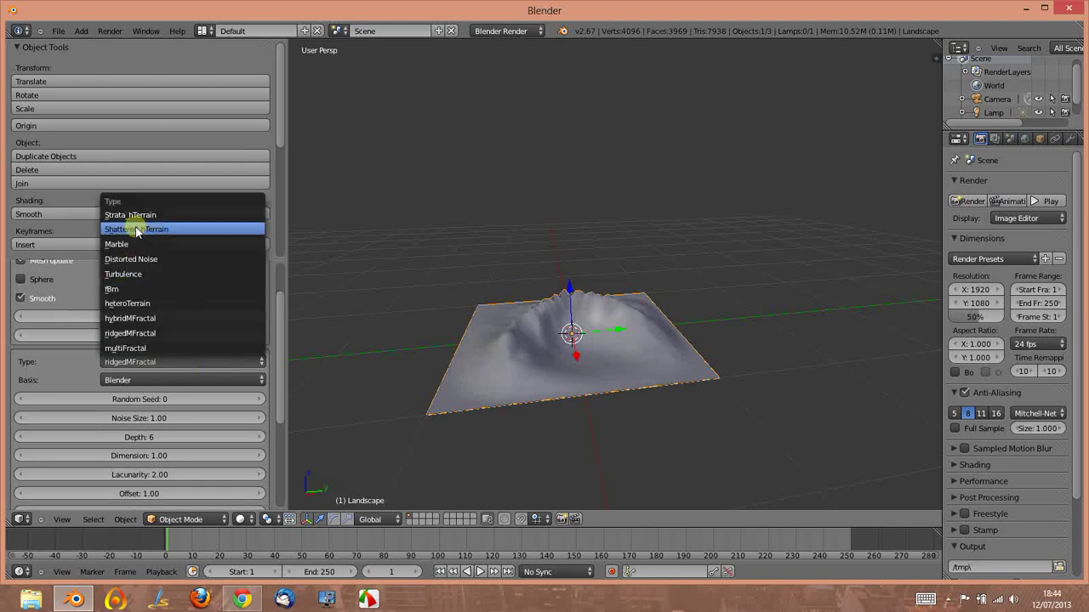
pyautogui.click(136, 214)
pyautogui.click(173, 364)
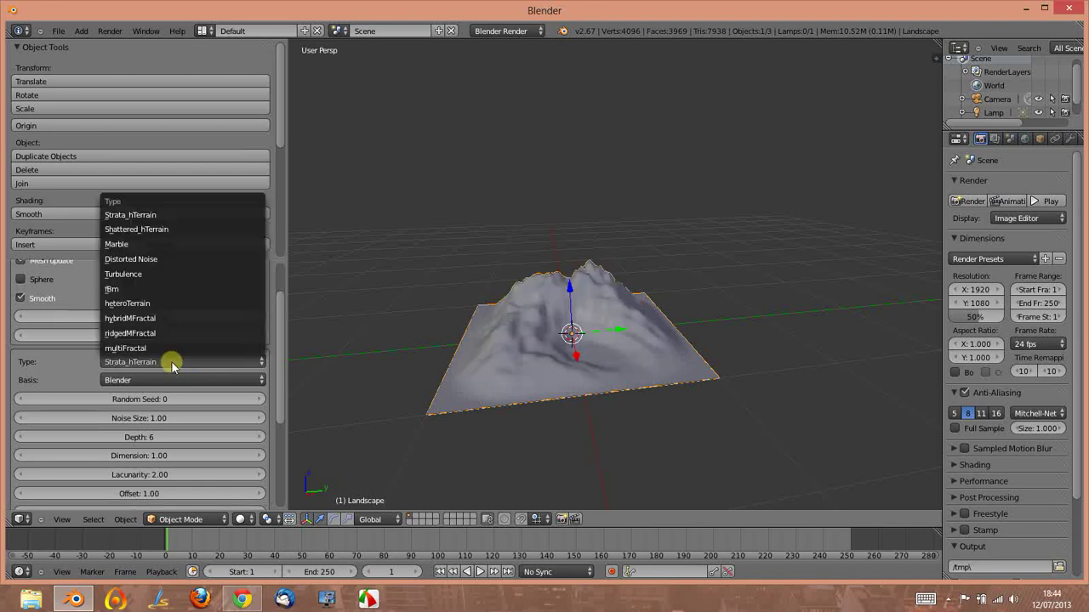
pyautogui.click(144, 228)
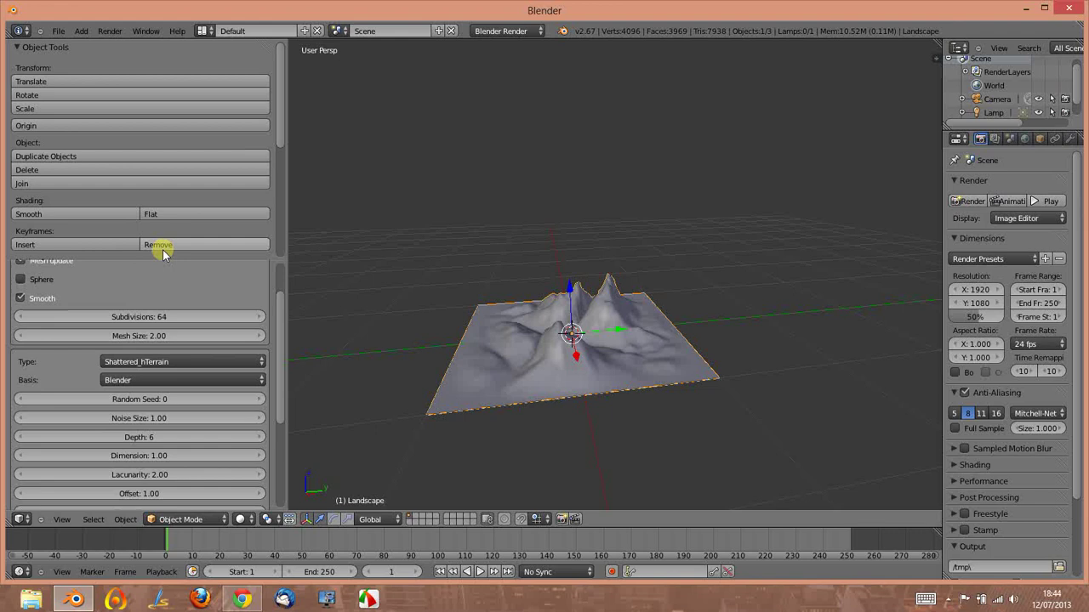
pyautogui.click(161, 362)
pyautogui.click(136, 318)
pyautogui.click(158, 361)
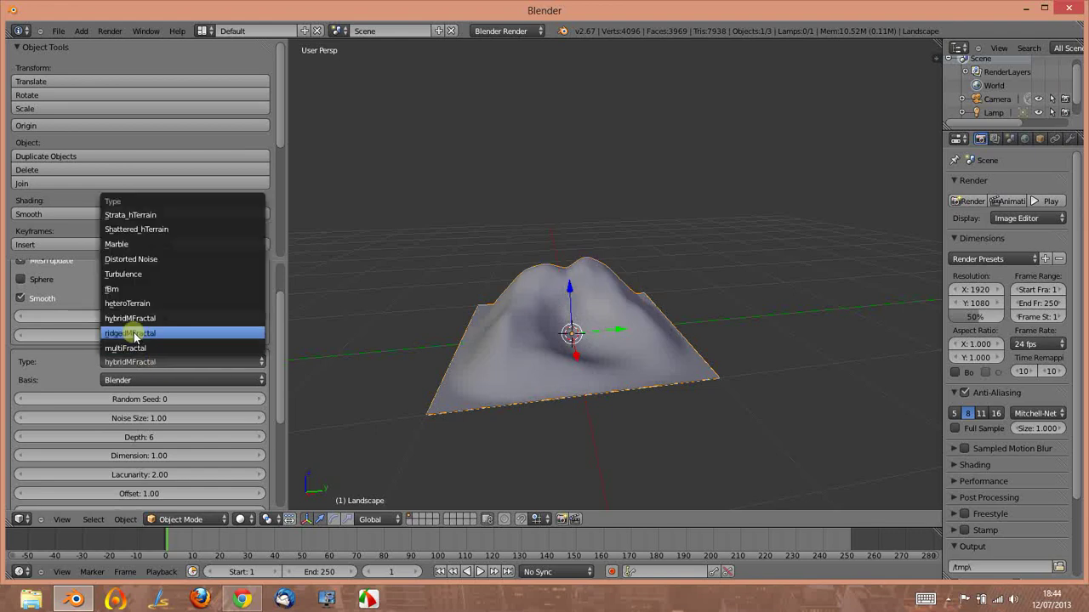
pyautogui.click(135, 335)
pyautogui.click(164, 363)
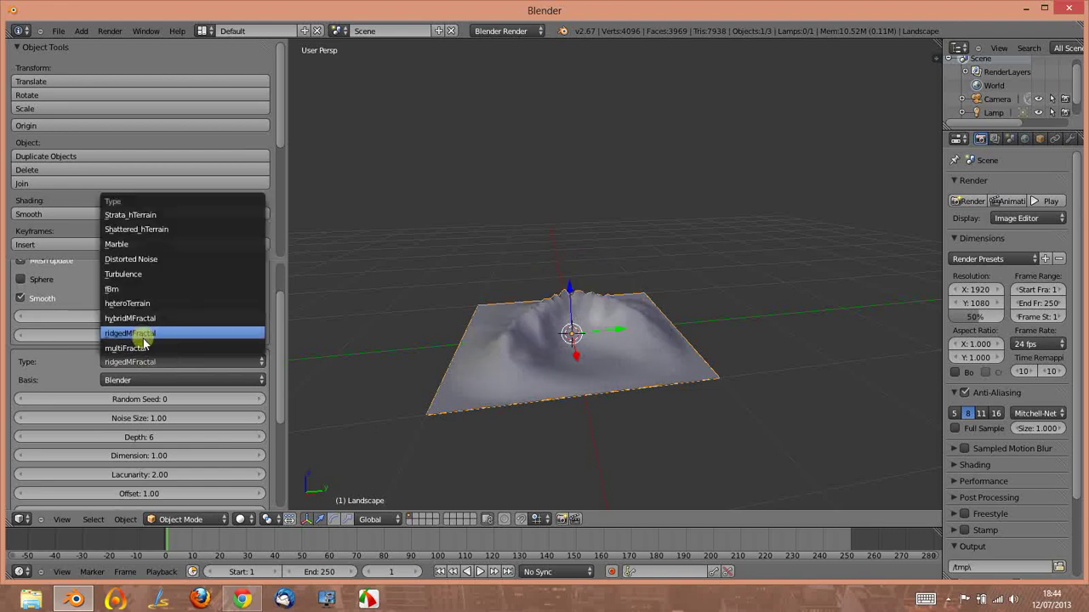
pyautogui.click(123, 289)
# Step: Try heteroTerrain and fBm, then set the landscape noise type to Distorted Noise
pyautogui.moveTo(627, 344); pyautogui.dragTo(508, 360, button='middle')
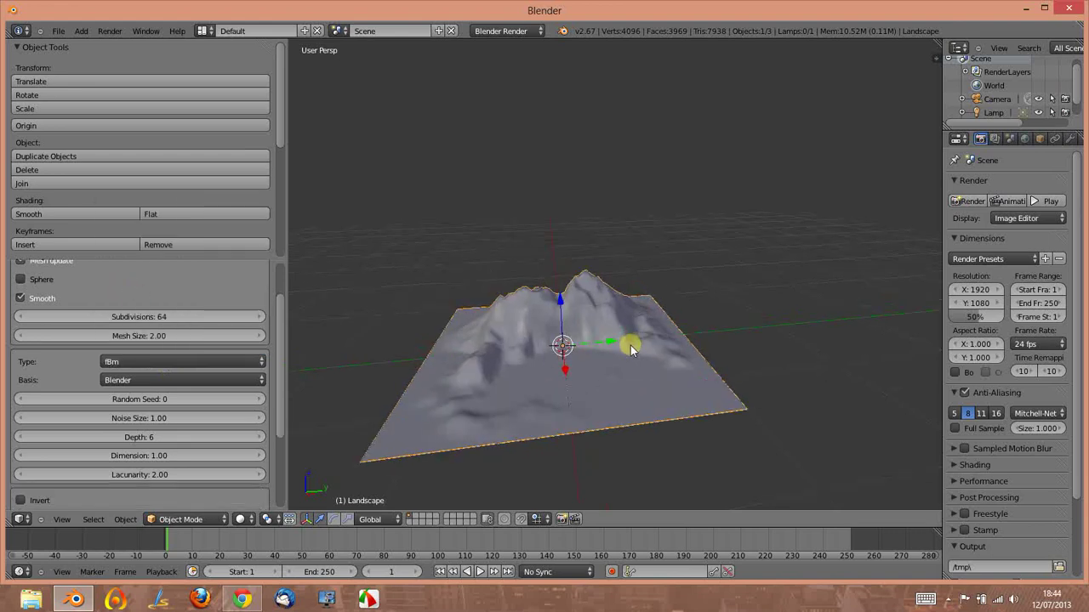
pyautogui.click(156, 360)
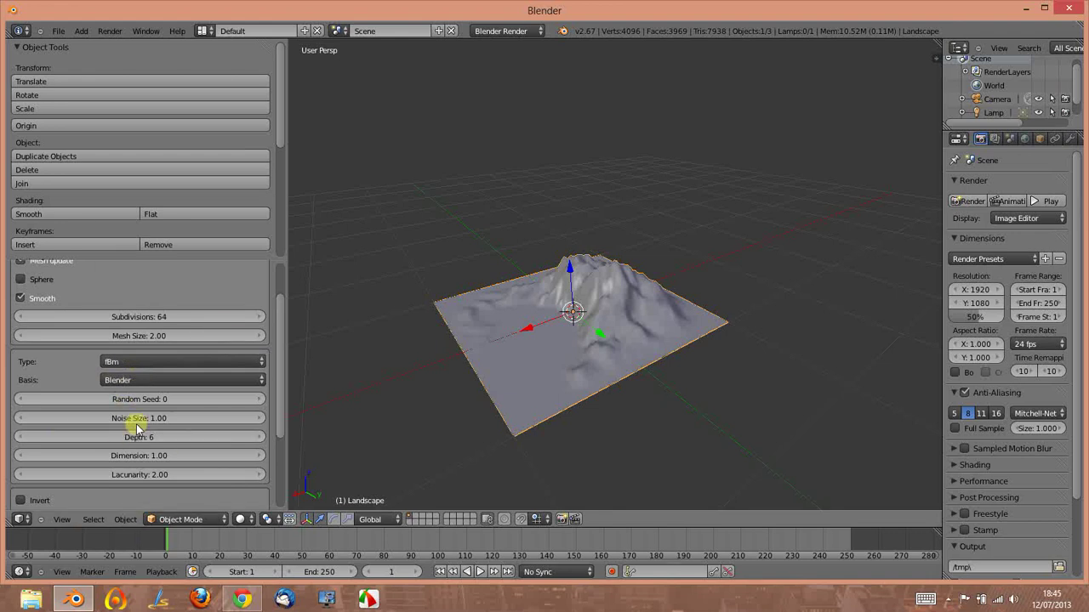
pyautogui.click(121, 366)
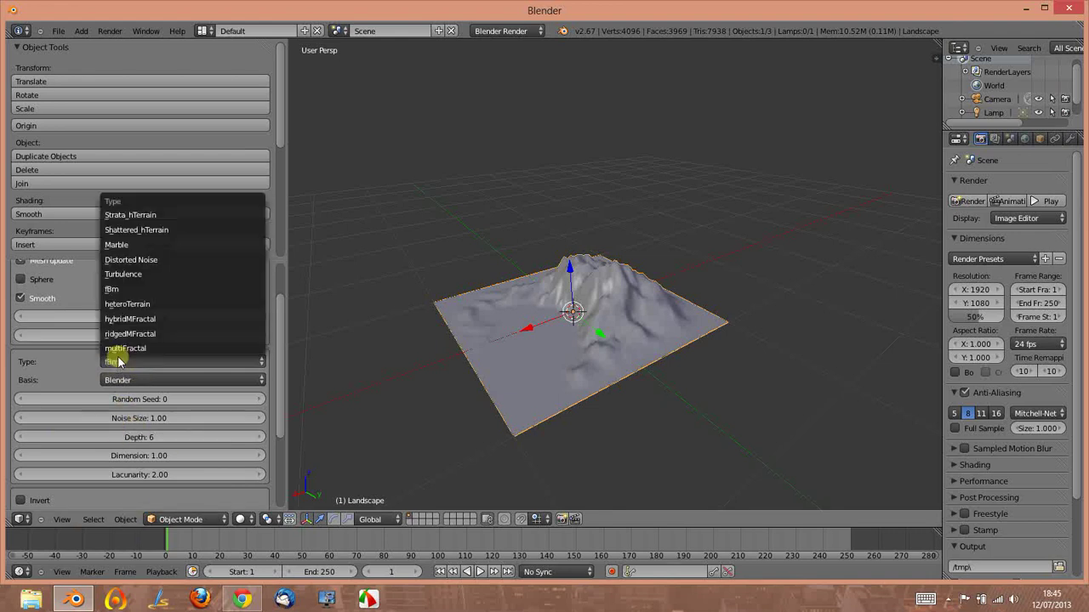
pyautogui.click(130, 304)
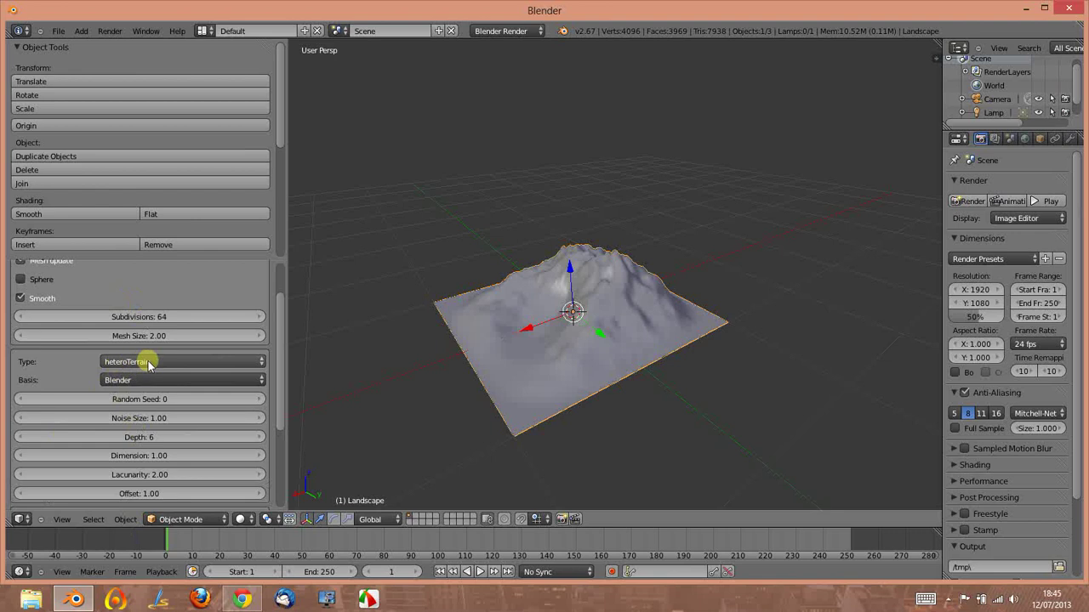
pyautogui.moveTo(377, 318)
pyautogui.mouseDown(button='middle')
pyautogui.moveTo(554, 297)
pyautogui.moveTo(437, 317)
pyautogui.mouseUp(button='middle')
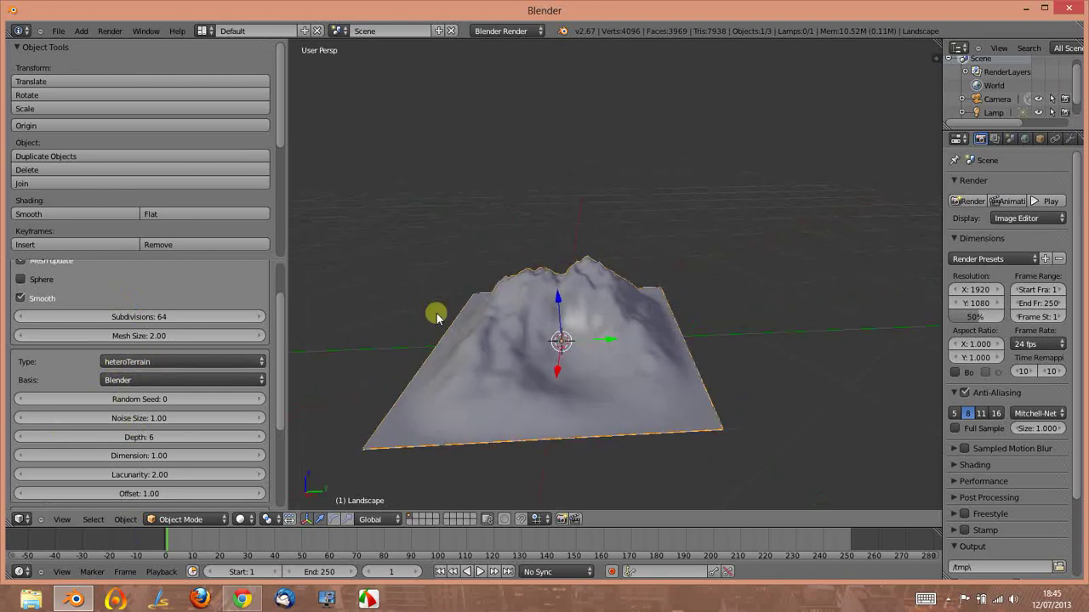
pyautogui.click(157, 363)
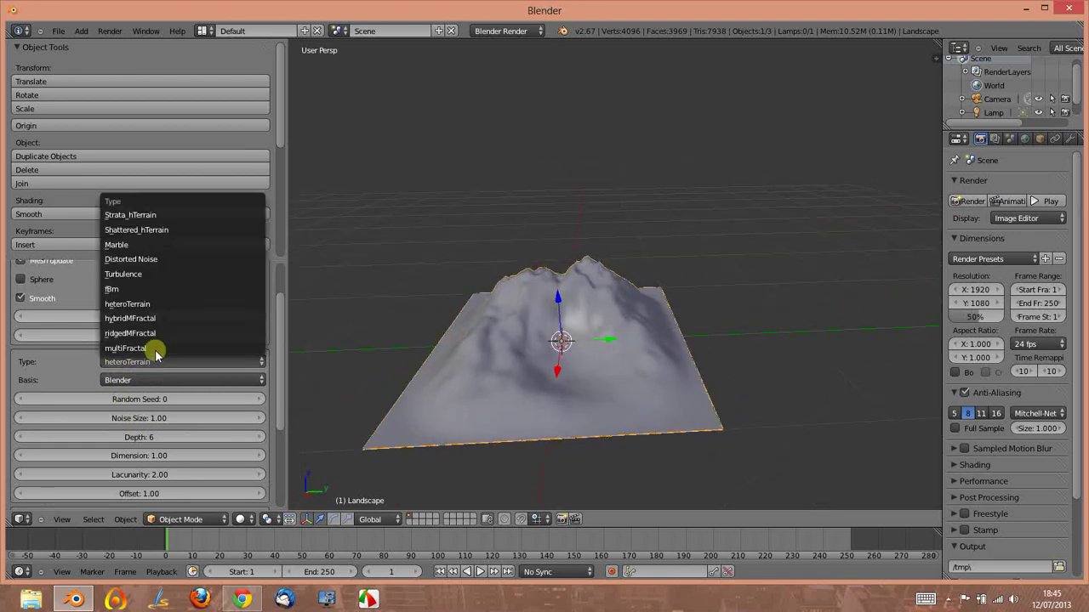
pyautogui.click(119, 291)
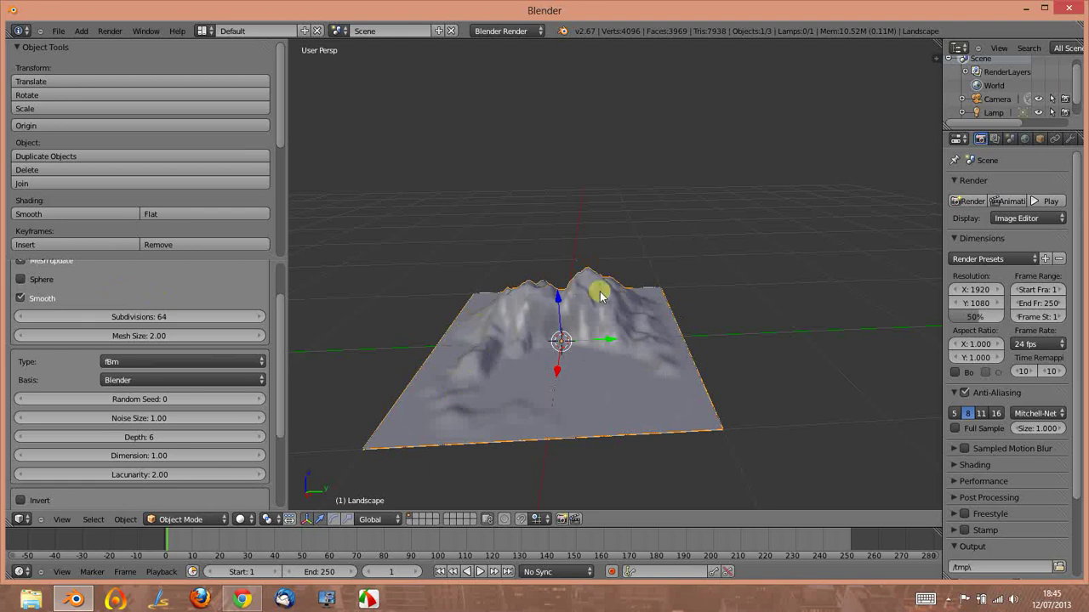
pyautogui.click(186, 362)
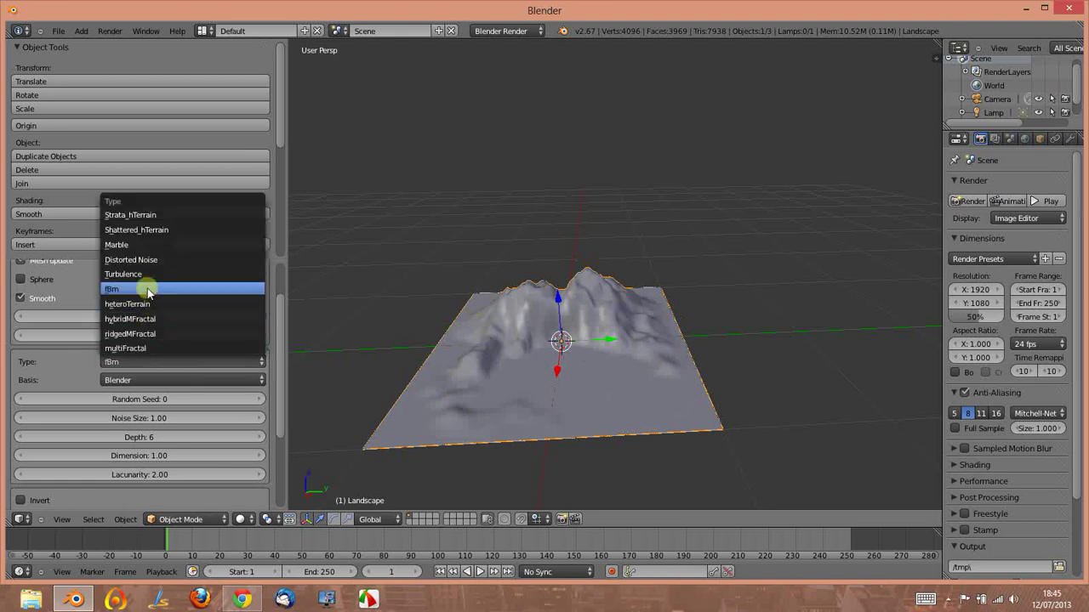
pyautogui.click(145, 260)
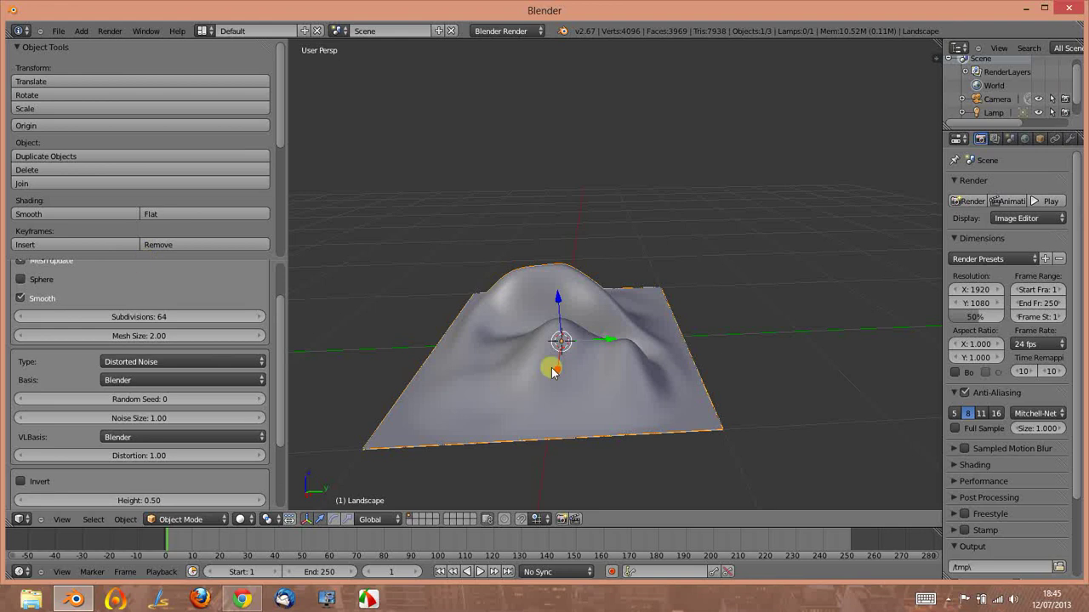
# Step: Try the Marble, Strata_hTerrain and fBm terrain types, ending on Turbulence
pyautogui.moveTo(551, 371)
pyautogui.mouseDown(button='middle')
pyautogui.moveTo(584, 394)
pyautogui.moveTo(532, 382)
pyautogui.moveTo(604, 391)
pyautogui.moveTo(598, 350)
pyautogui.mouseUp(button='middle')
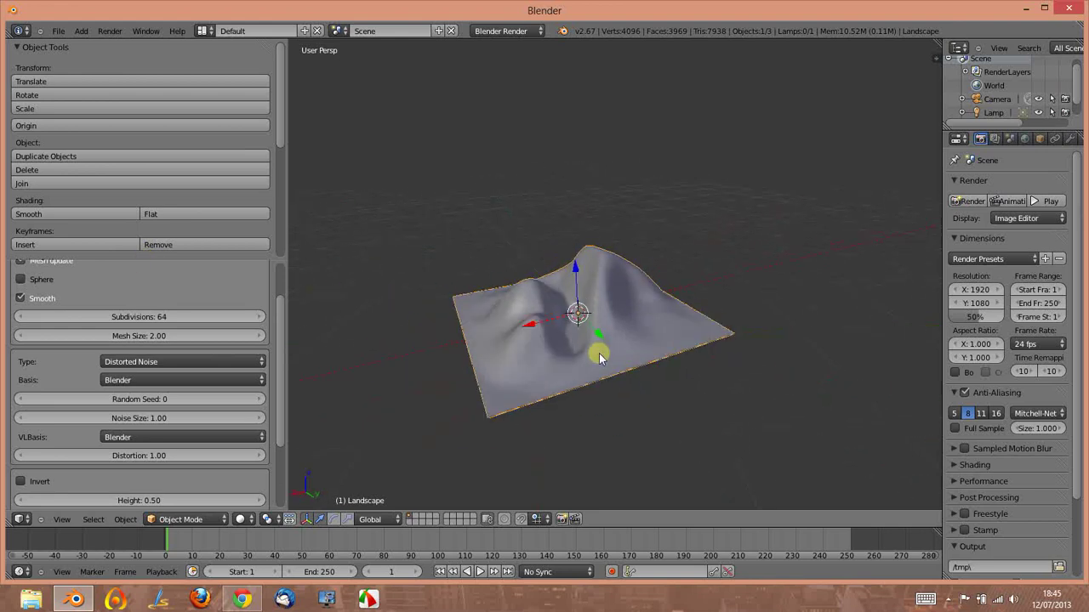
pyautogui.click(161, 362)
pyautogui.click(145, 244)
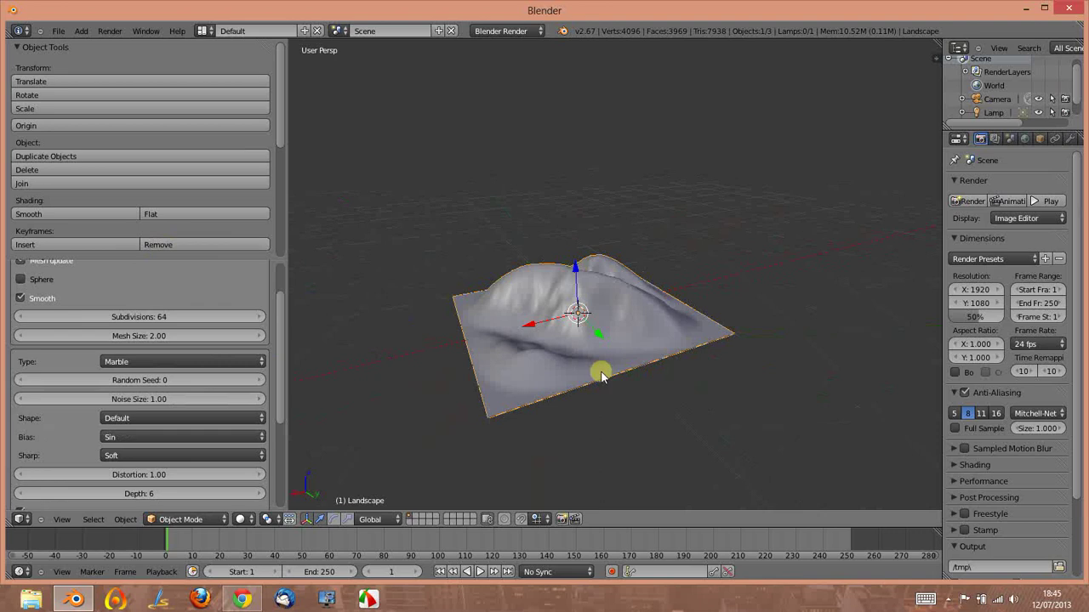
pyautogui.moveTo(598, 369); pyautogui.dragTo(492, 370, button='middle')
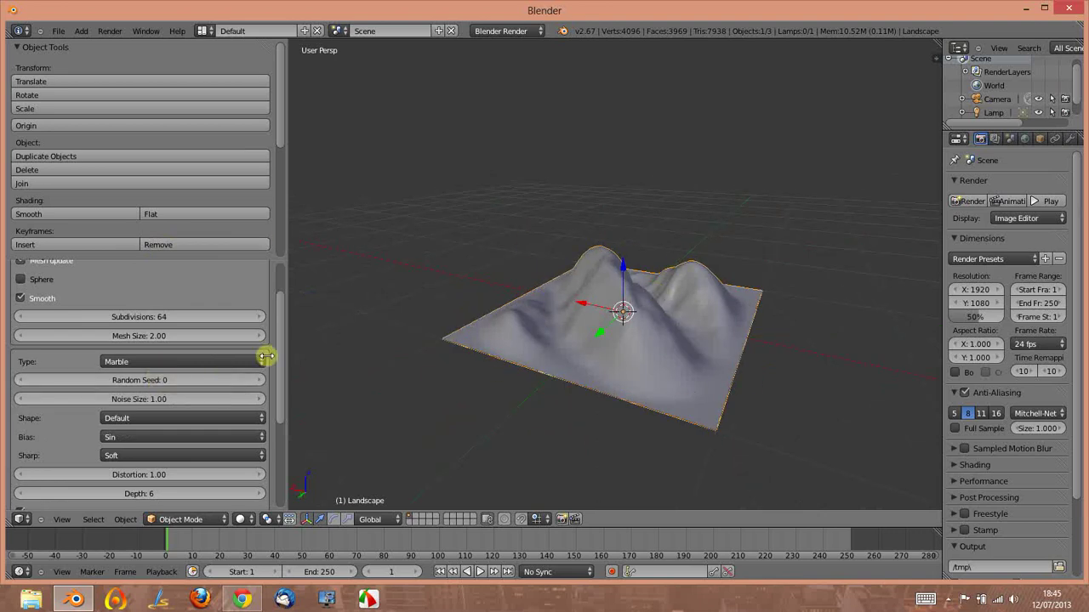
pyautogui.click(207, 366)
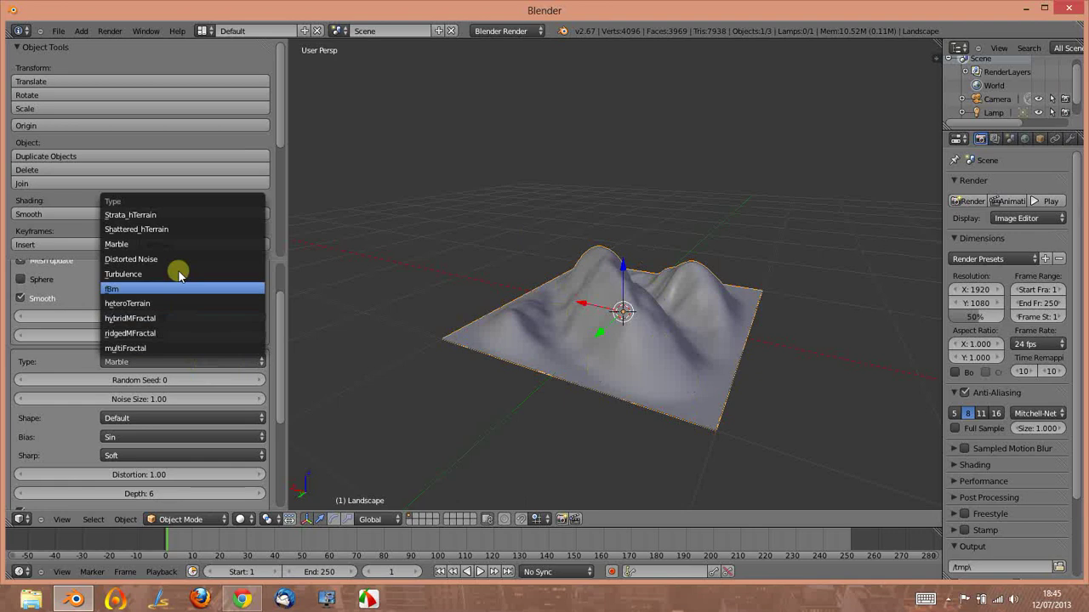
pyautogui.click(159, 215)
pyautogui.moveTo(629, 306); pyautogui.dragTo(796, 298, button='middle')
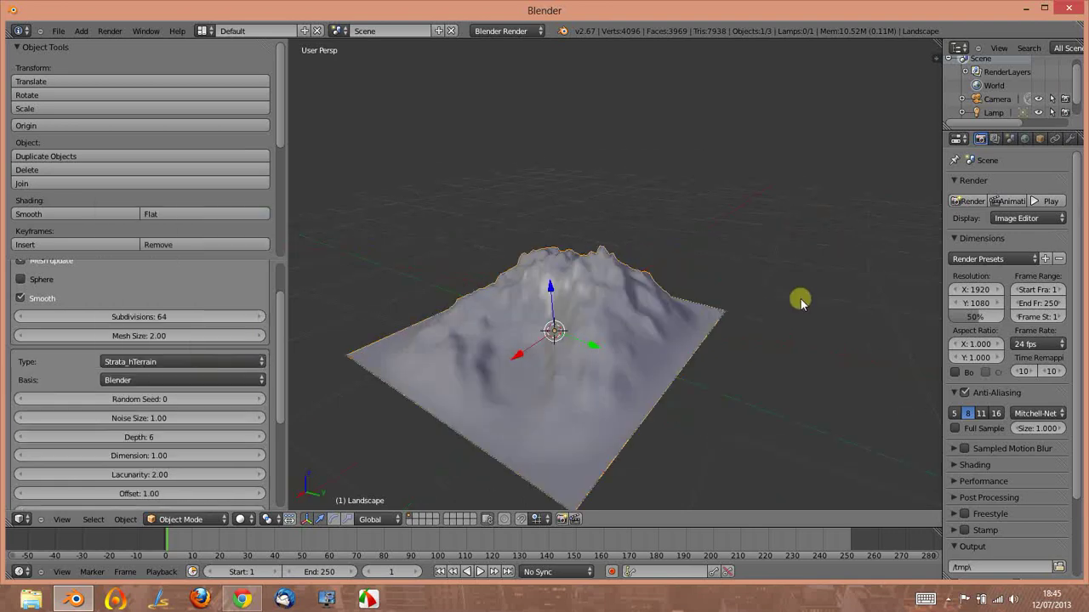
pyautogui.scroll(3, 681, 306)
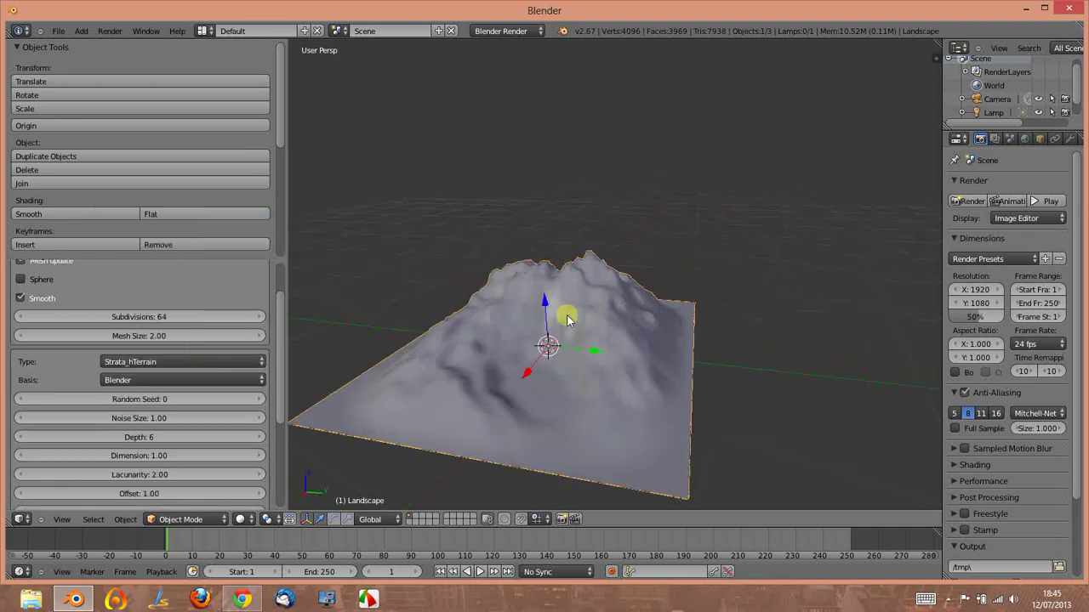
pyautogui.click(134, 366)
pyautogui.click(123, 289)
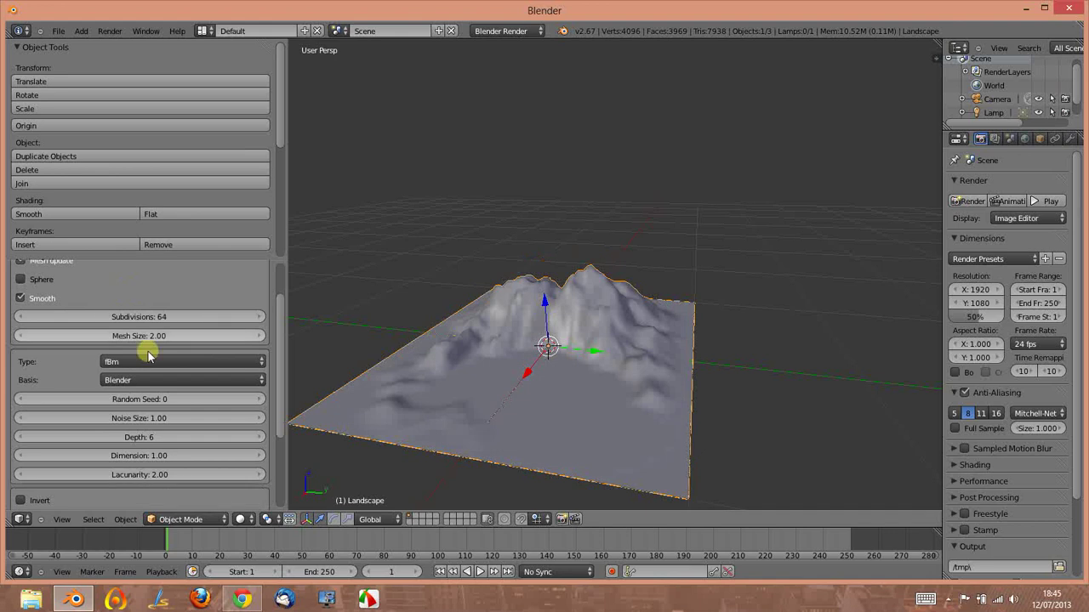
pyautogui.click(154, 361)
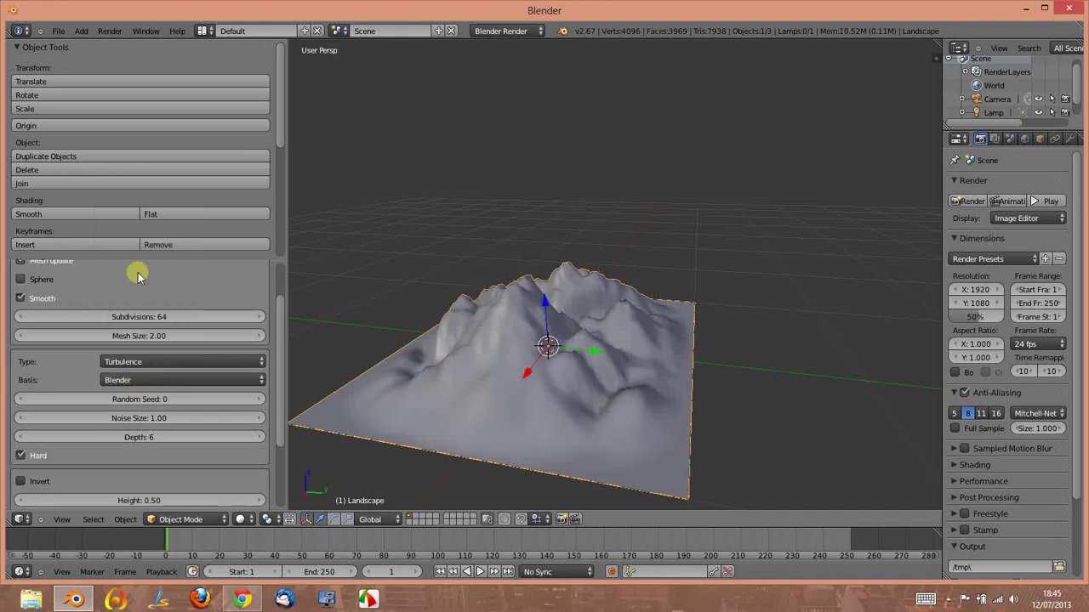
pyautogui.click(135, 274)
# Step: Try the NewPerlin and Voronoi_F3 noise bases, then settle on Voronoi_F2-F1
pyautogui.click(152, 380)
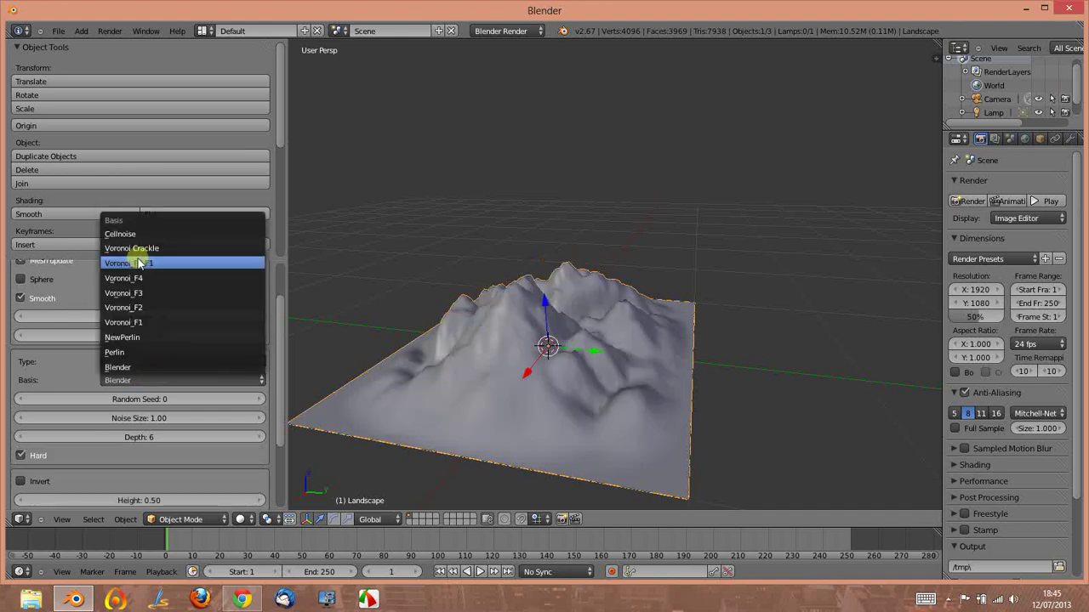
pyautogui.click(134, 263)
pyautogui.click(128, 380)
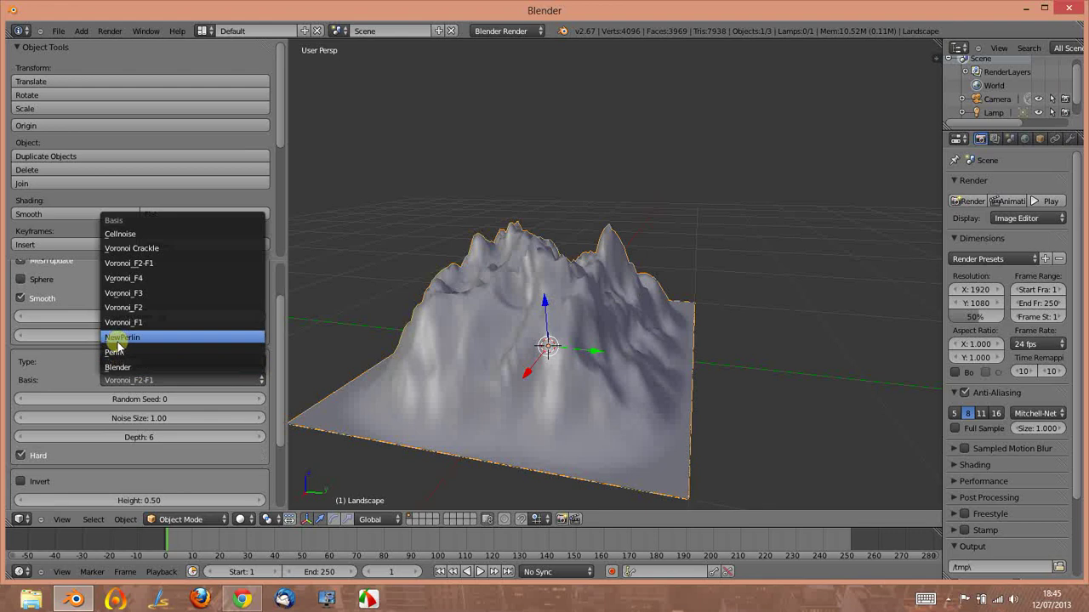
pyautogui.click(120, 337)
pyautogui.click(141, 380)
pyautogui.click(122, 293)
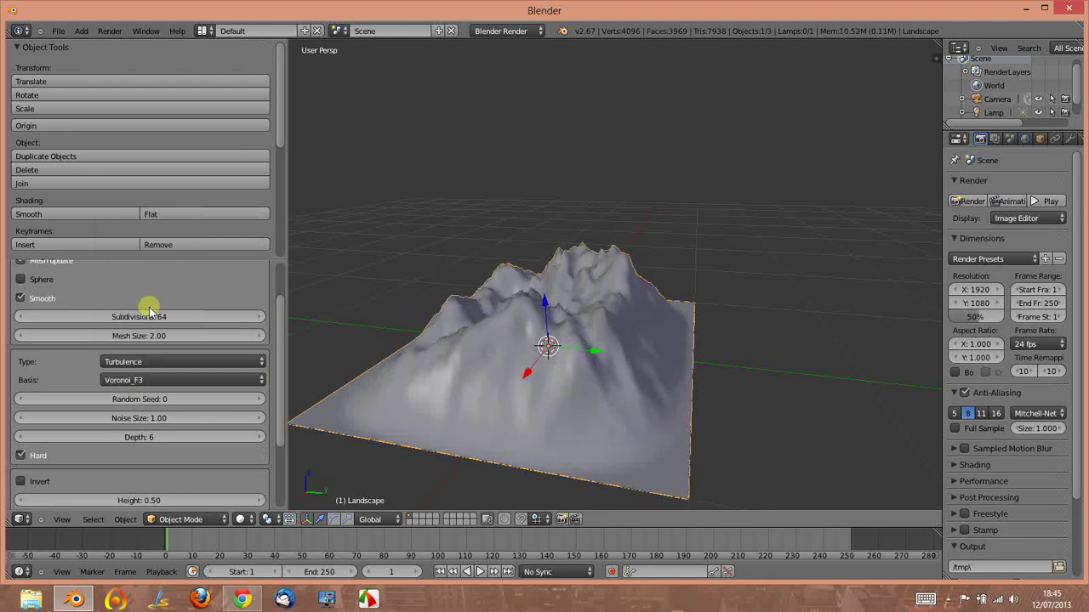
pyautogui.click(161, 378)
pyautogui.click(125, 270)
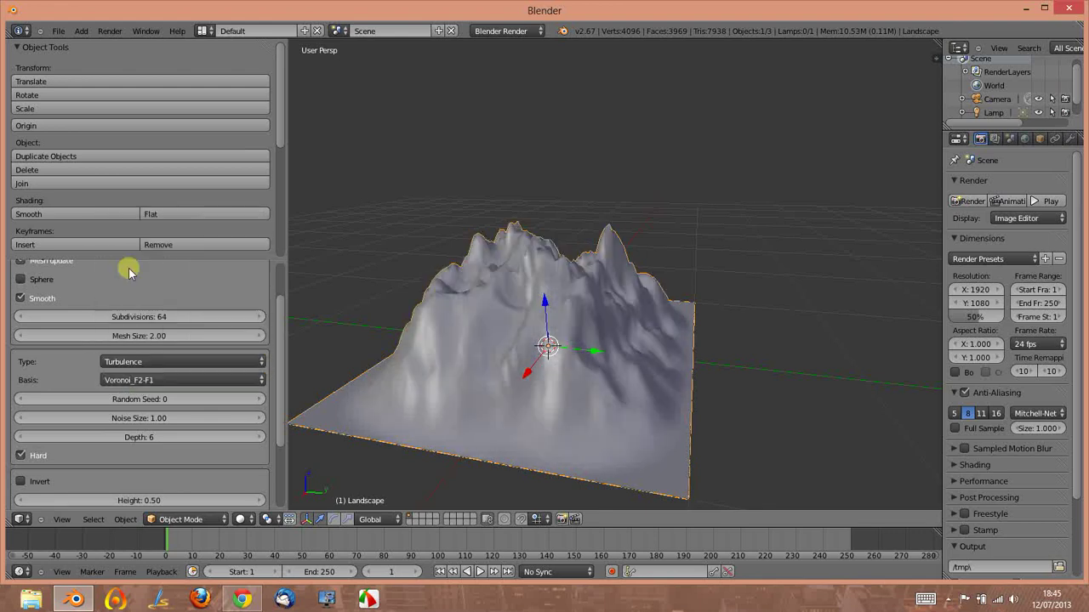
pyautogui.click(153, 380)
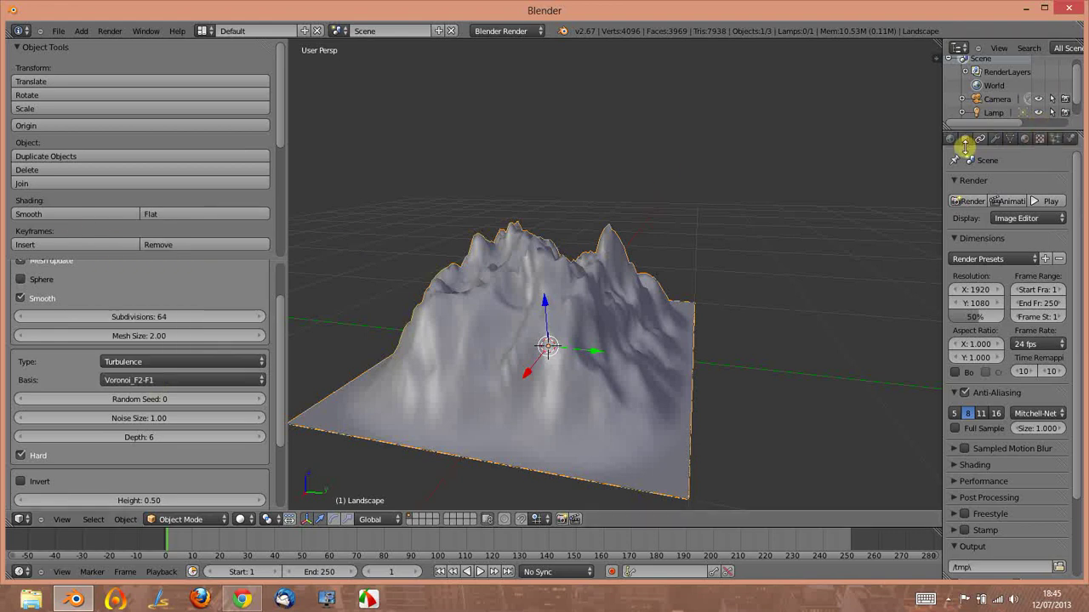
# Step: Create a new texture in the Texture tab, set its type to Voronoi, and orbit the view
pyautogui.click(1053, 139)
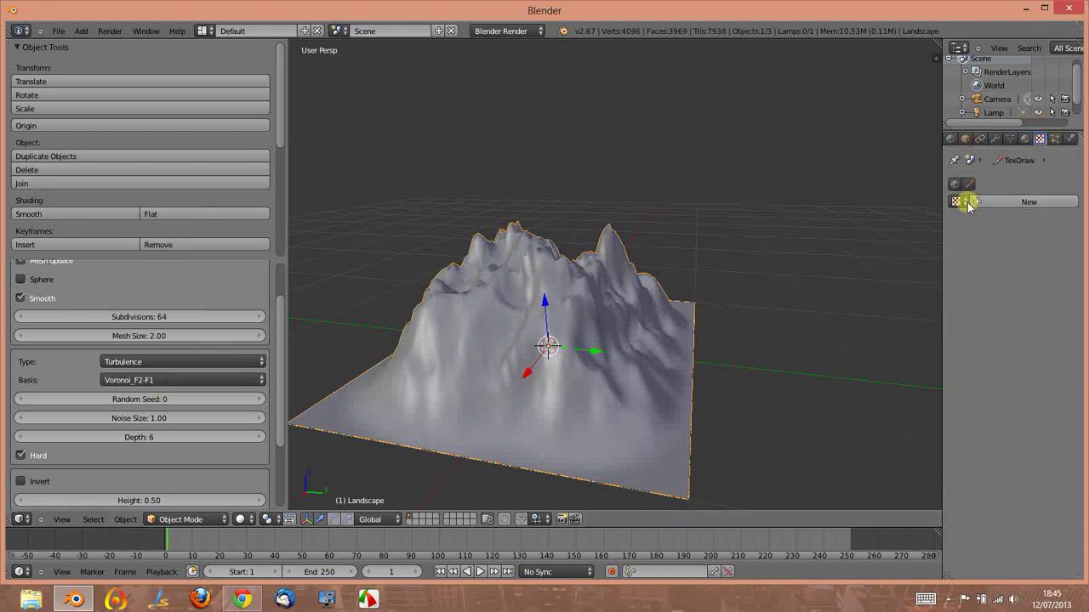
pyautogui.click(997, 204)
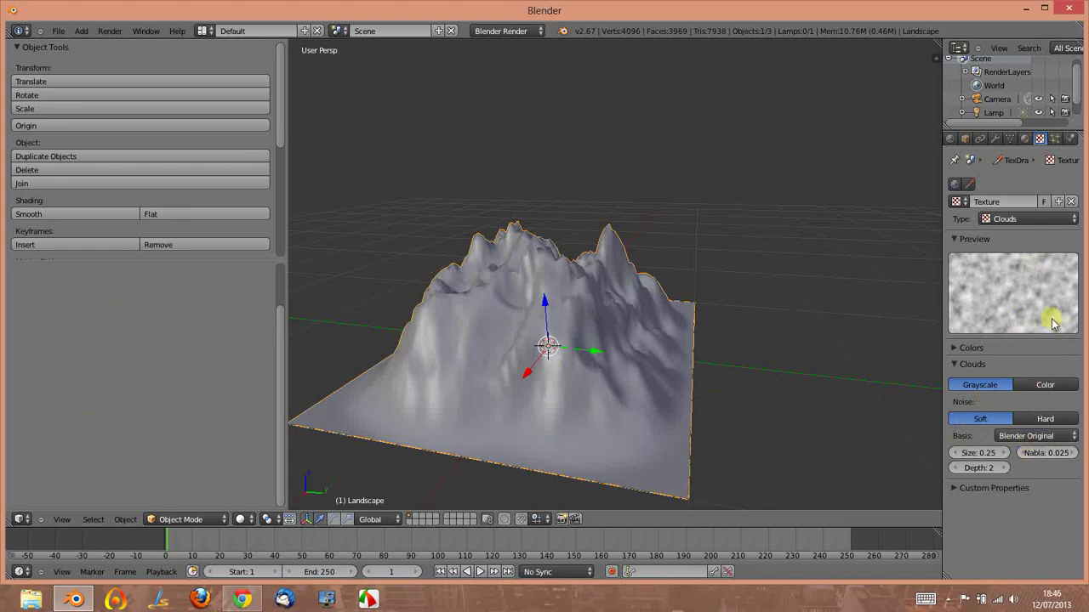
pyautogui.click(1021, 220)
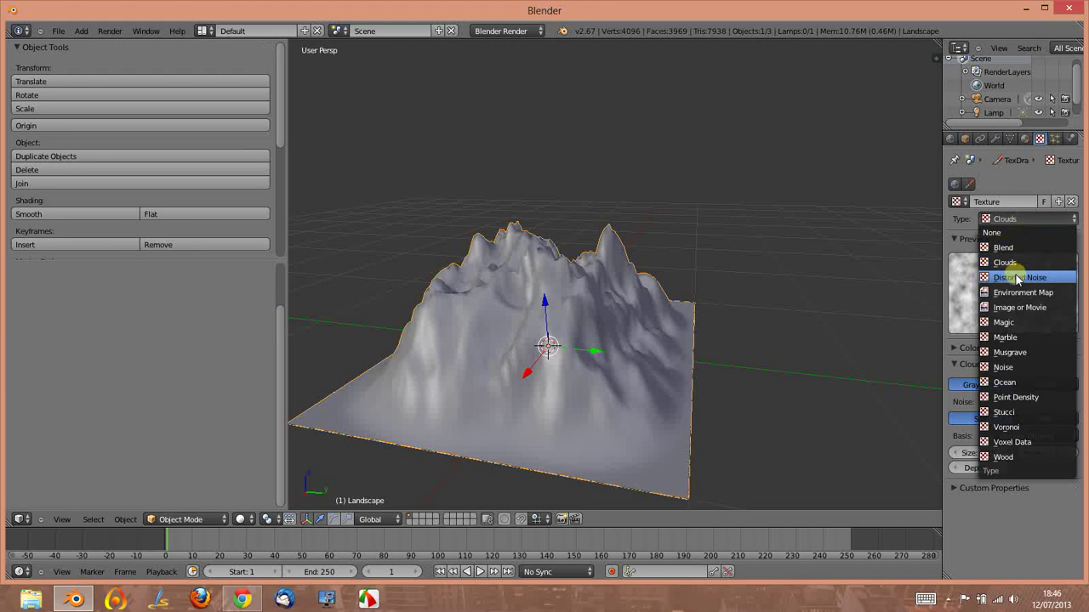
pyautogui.click(1012, 428)
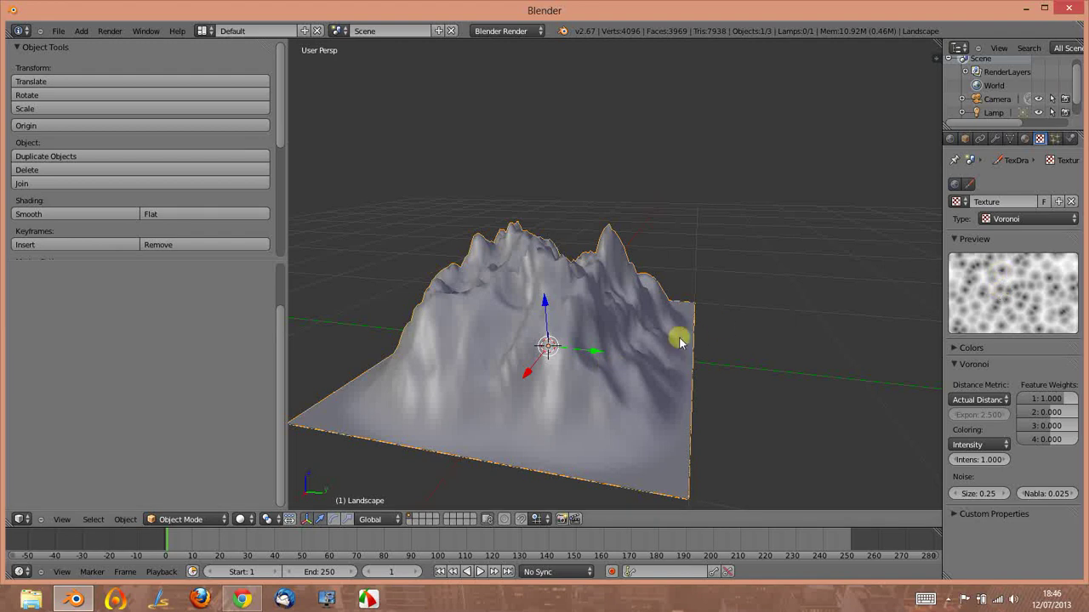
pyautogui.moveTo(695, 361)
pyautogui.mouseDown(button='middle')
pyautogui.moveTo(661, 377)
pyautogui.moveTo(600, 369)
pyautogui.mouseUp(button='middle')
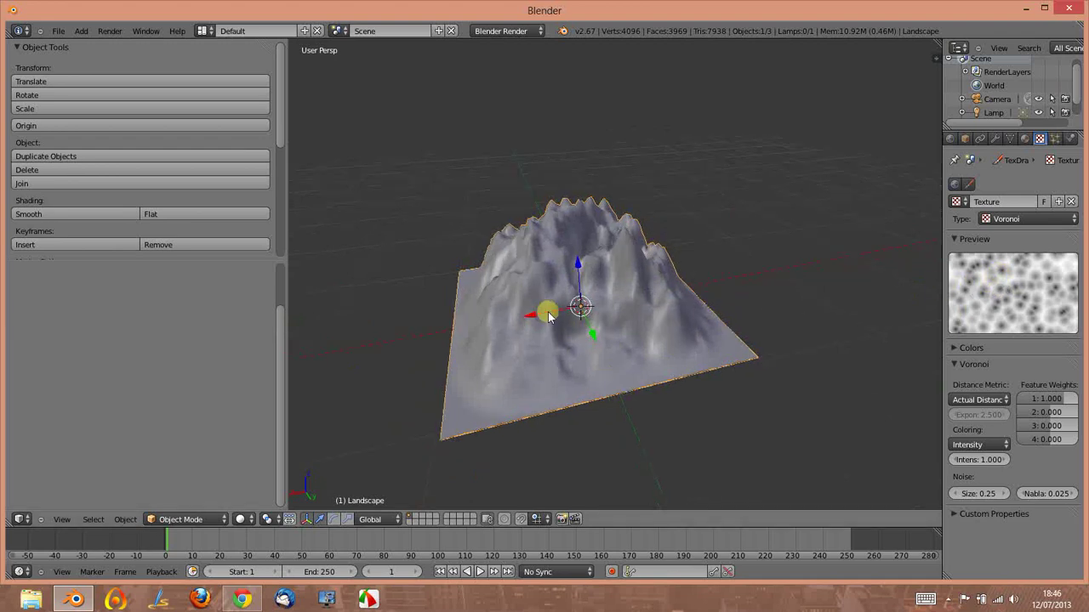
# Step: Orbit over the terrain, snap to top view with Numpad 7, then orbit to low and high angles
pyautogui.moveTo(545, 308)
pyautogui.mouseDown(button='middle')
pyautogui.moveTo(550, 385)
pyautogui.moveTo(513, 394)
pyautogui.mouseUp(button='middle')
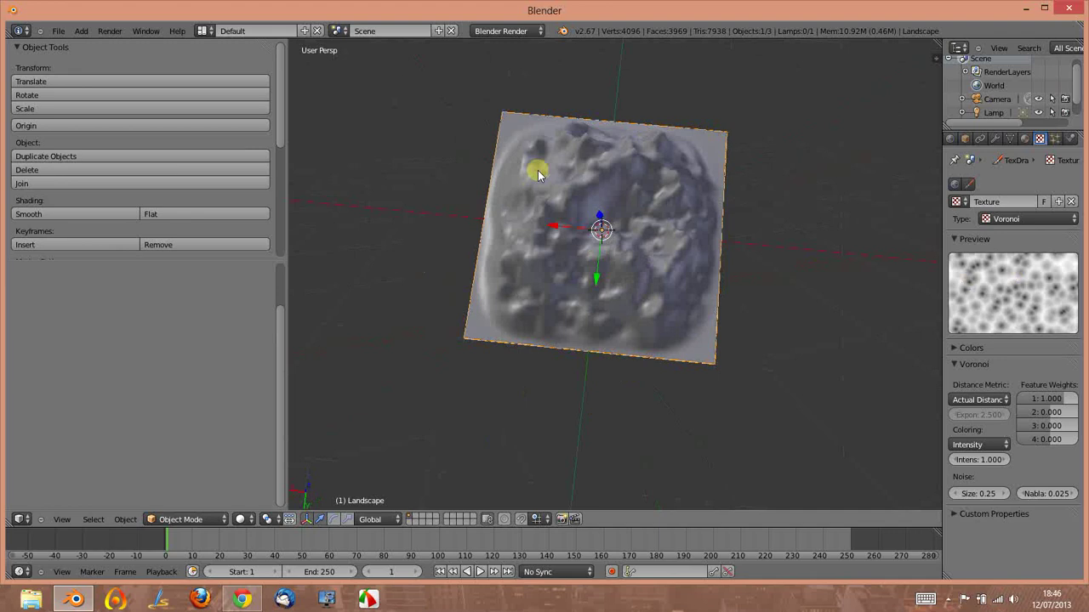
pyautogui.press('KP_7')
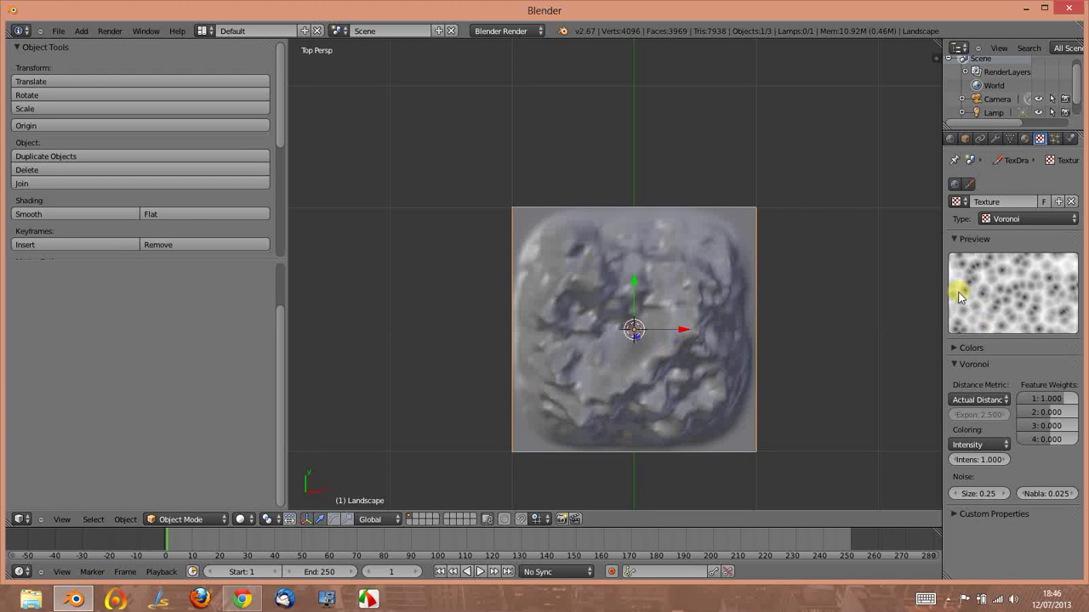
pyautogui.moveTo(637, 316); pyautogui.dragTo(648, 432, button='middle')
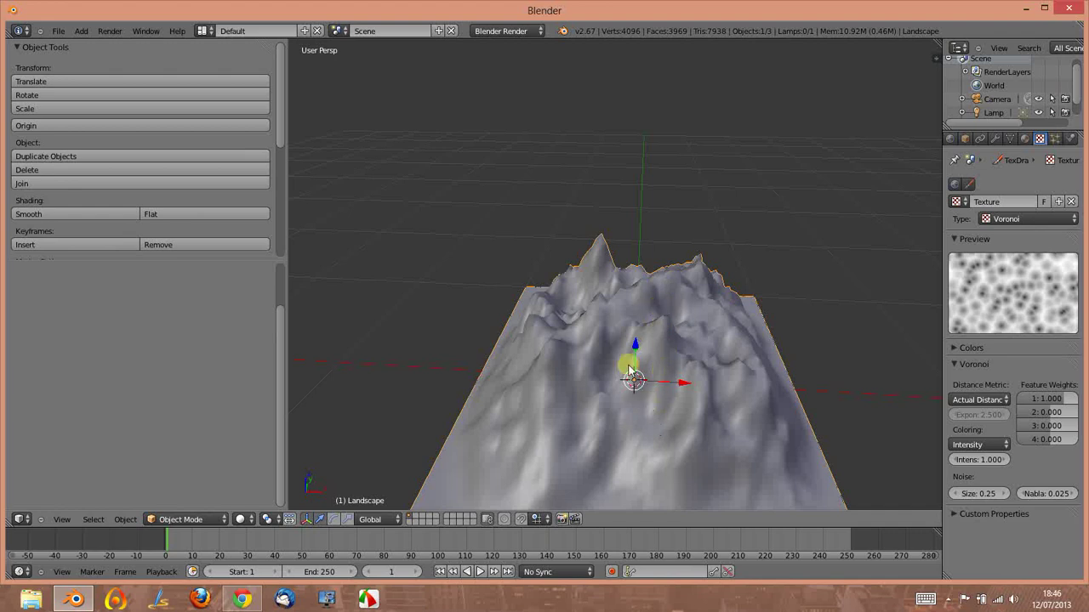
pyautogui.moveTo(608, 370); pyautogui.dragTo(669, 377, button='middle')
pyautogui.scroll(-2, 656, 357)
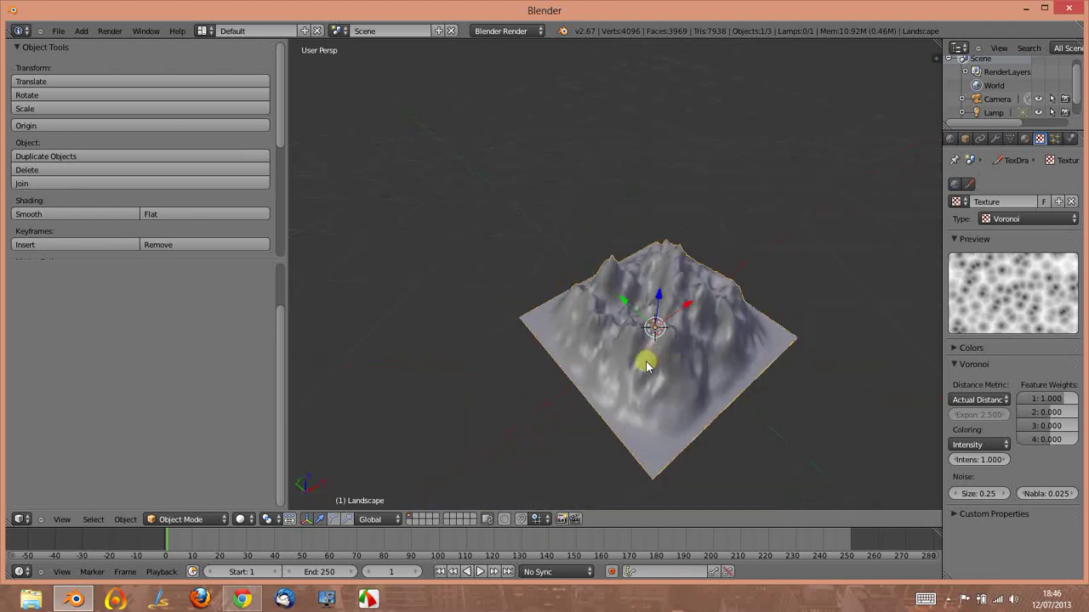
# Step: Delete the landscape and add a new plane to the scene
pyautogui.press('x')
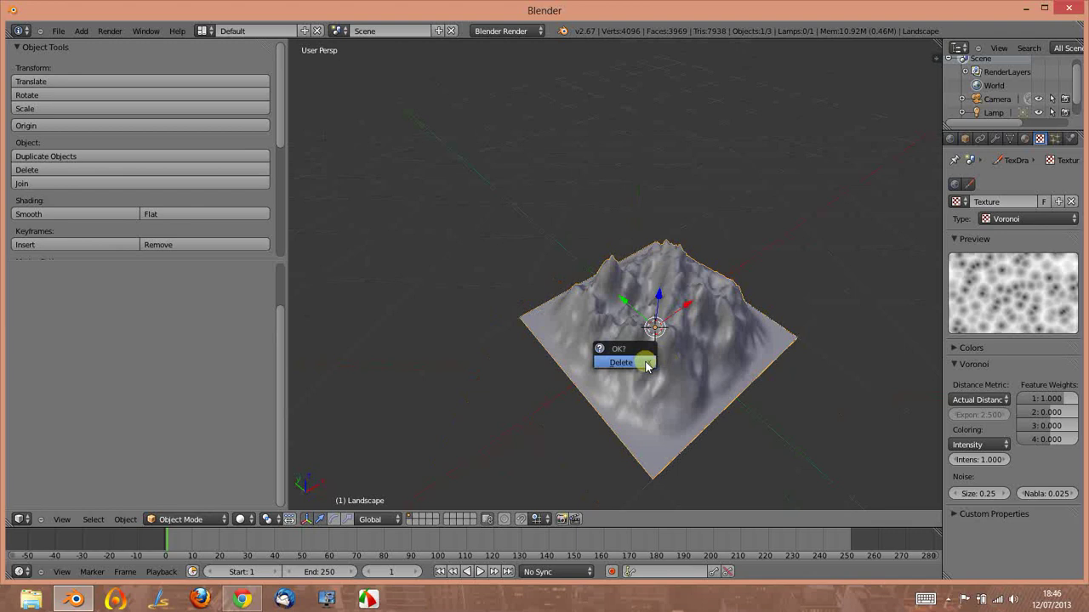
pyautogui.click(646, 365)
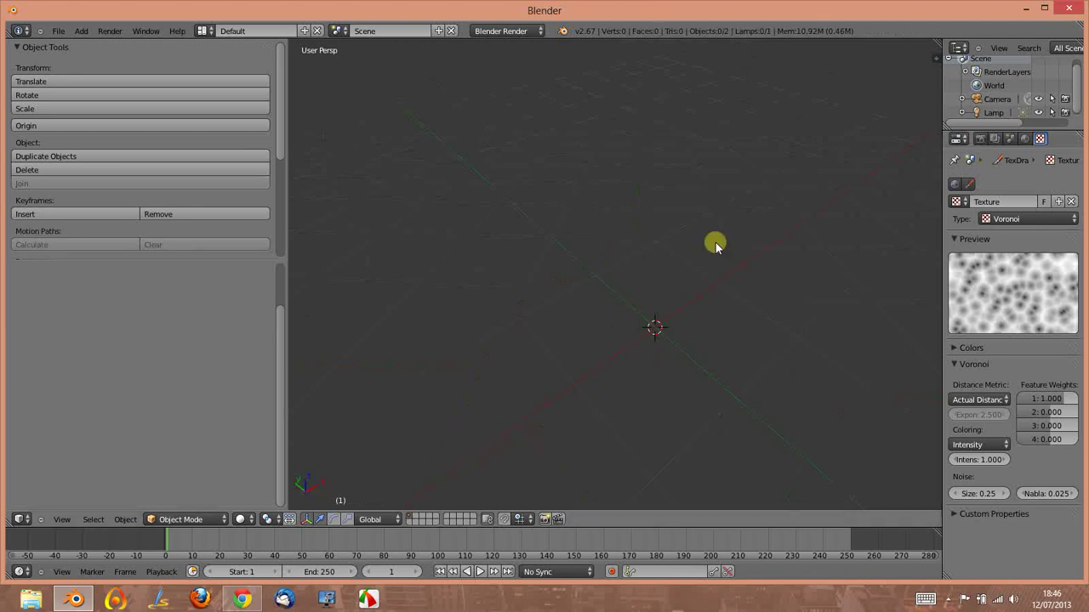
pyautogui.hotkey('shift', 'a')
pyautogui.click(660, 243)
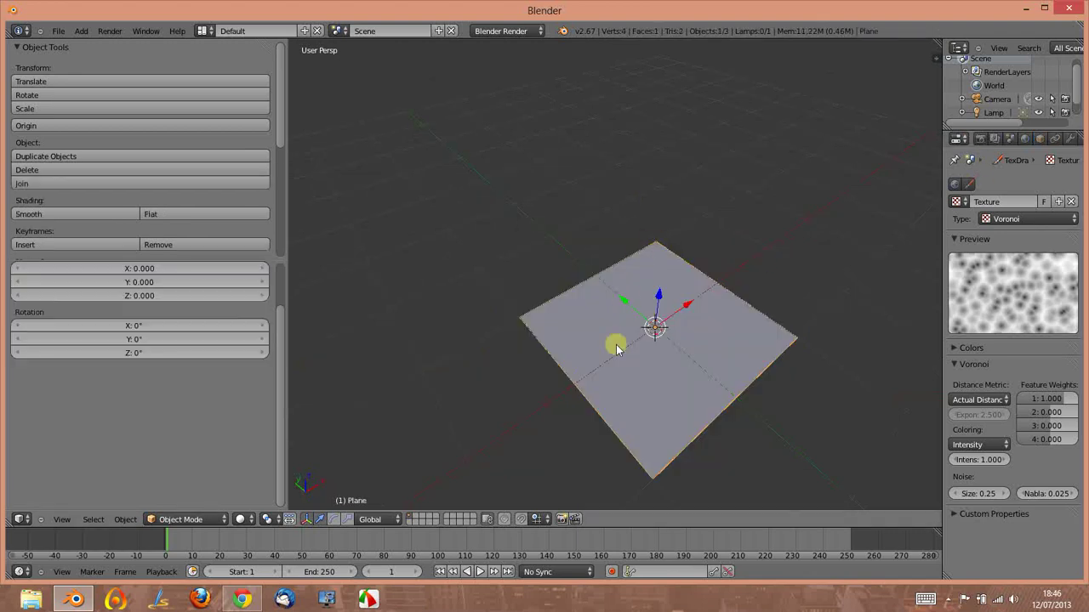
pyautogui.moveTo(684, 457)
pyautogui.mouseDown(button='middle')
pyautogui.moveTo(652, 413)
pyautogui.moveTo(675, 427)
pyautogui.mouseUp(button='middle')
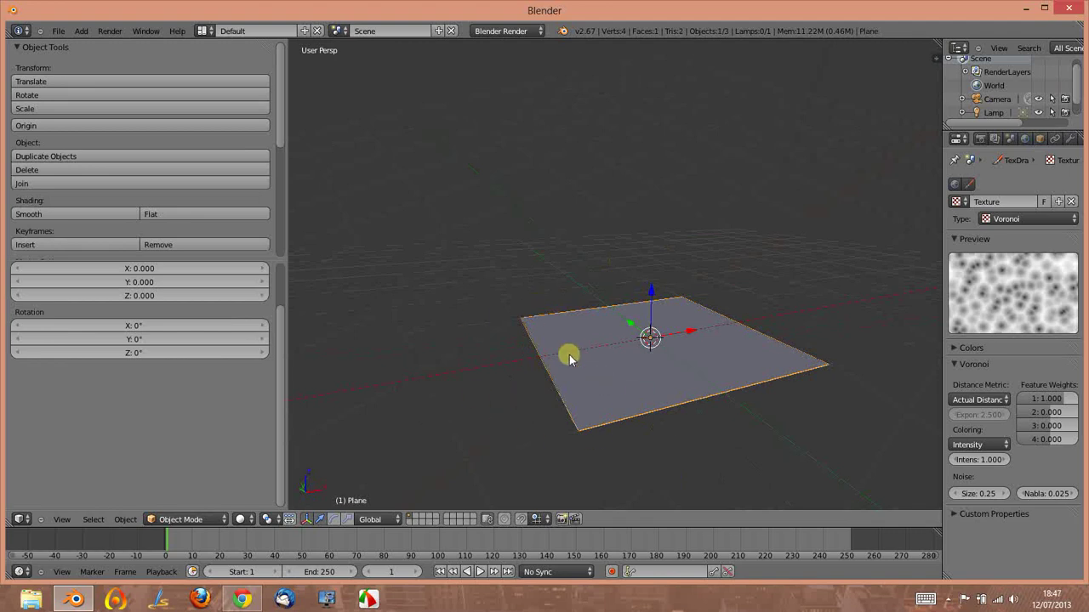
# Step: Subdivide the plane four times in Edit Mode into a 256-face, 289-vertex grid
pyautogui.press('Tab')
pyautogui.press('w')
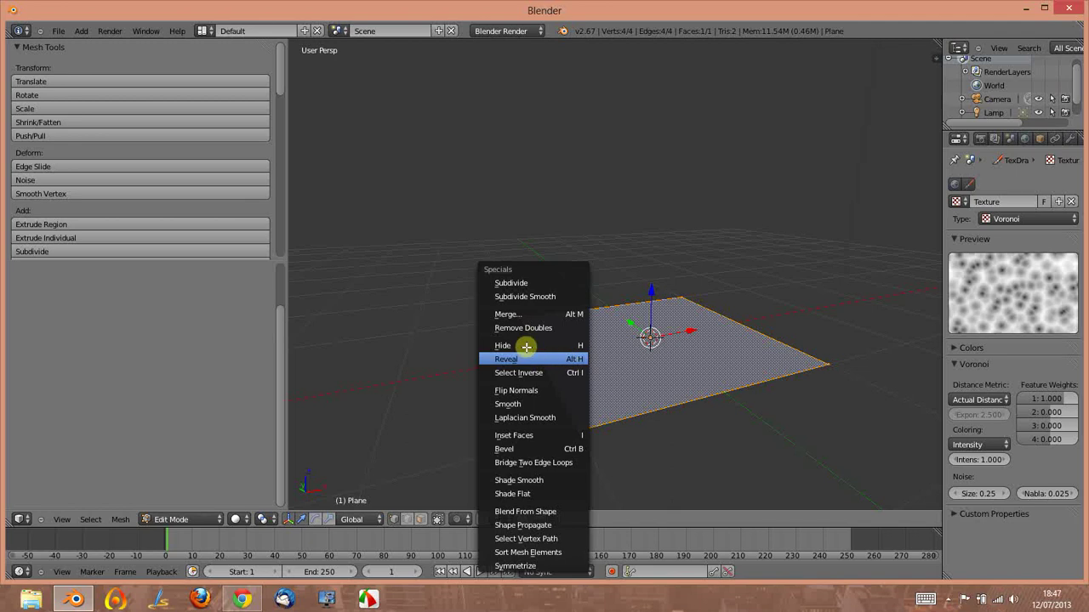
pyautogui.click(522, 282)
pyautogui.press('w')
pyautogui.click(528, 294)
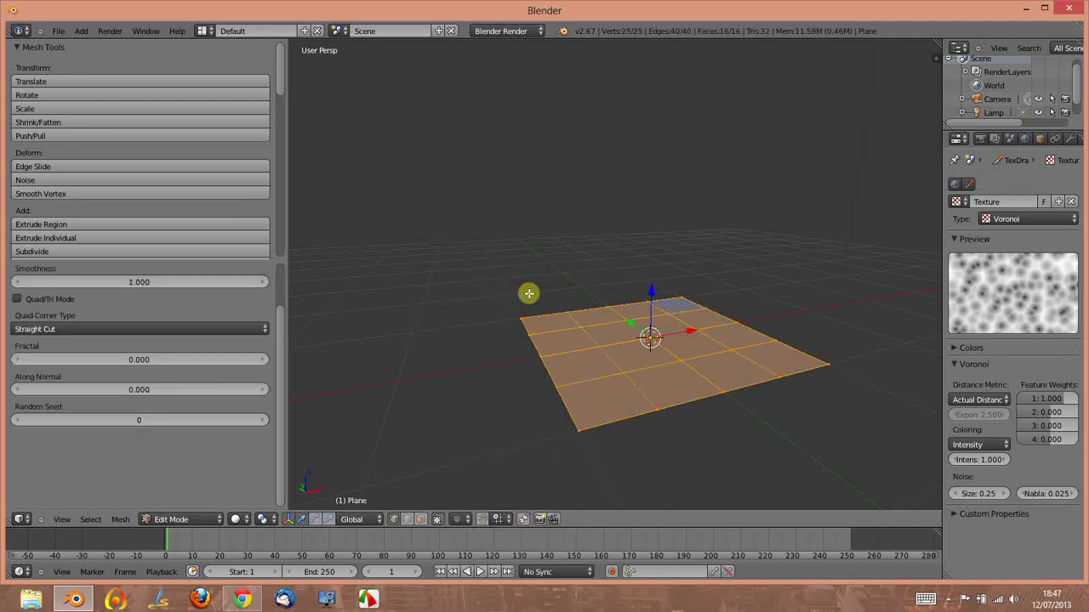
pyautogui.press('w')
pyautogui.click(528, 294)
pyautogui.press('w')
pyautogui.click(529, 292)
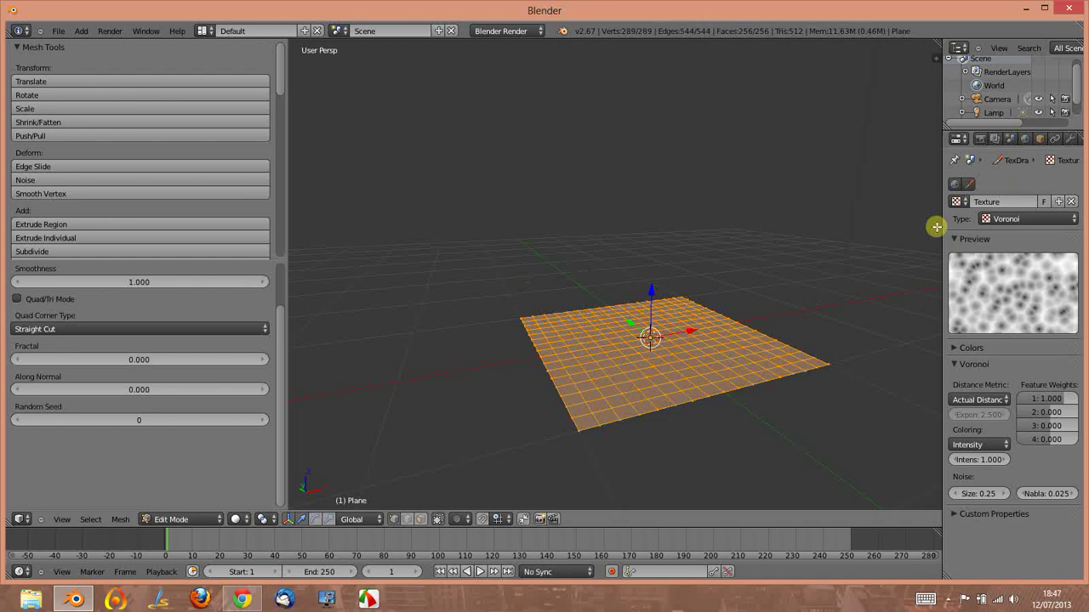
pyautogui.press('Tab')
pyautogui.click(1069, 139)
# Step: Add a Displace modifier driven by Texture and lower its strength to 0.506
pyautogui.click(999, 184)
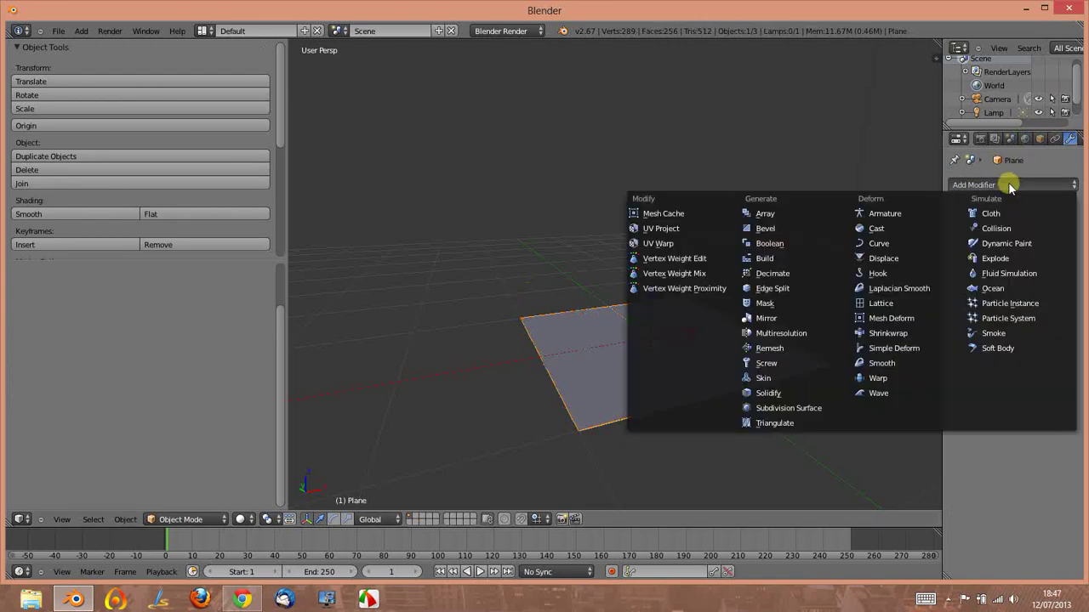
pyautogui.click(884, 258)
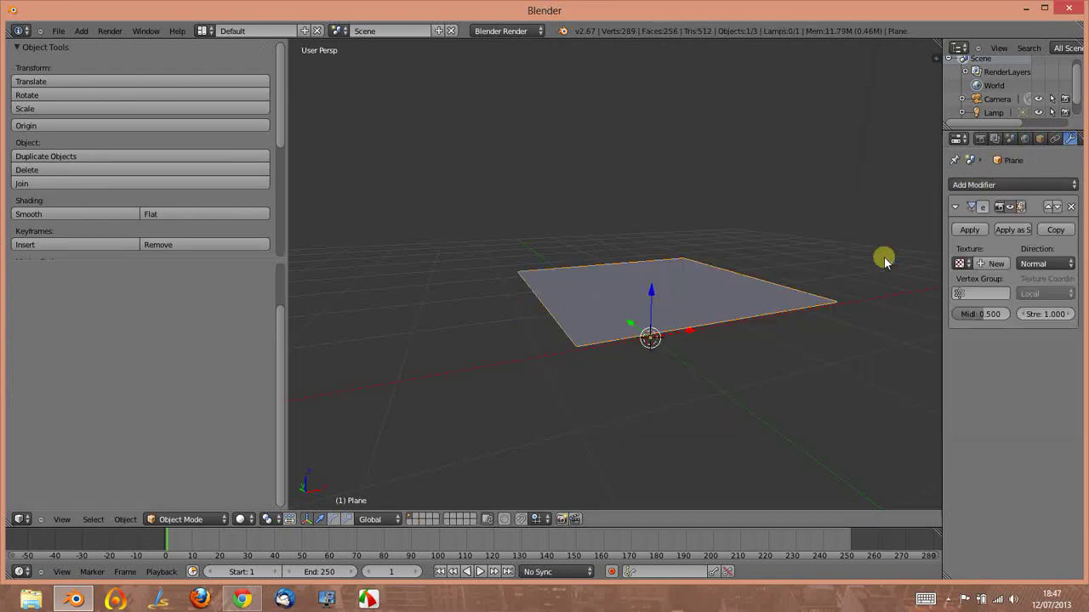
pyautogui.click(961, 264)
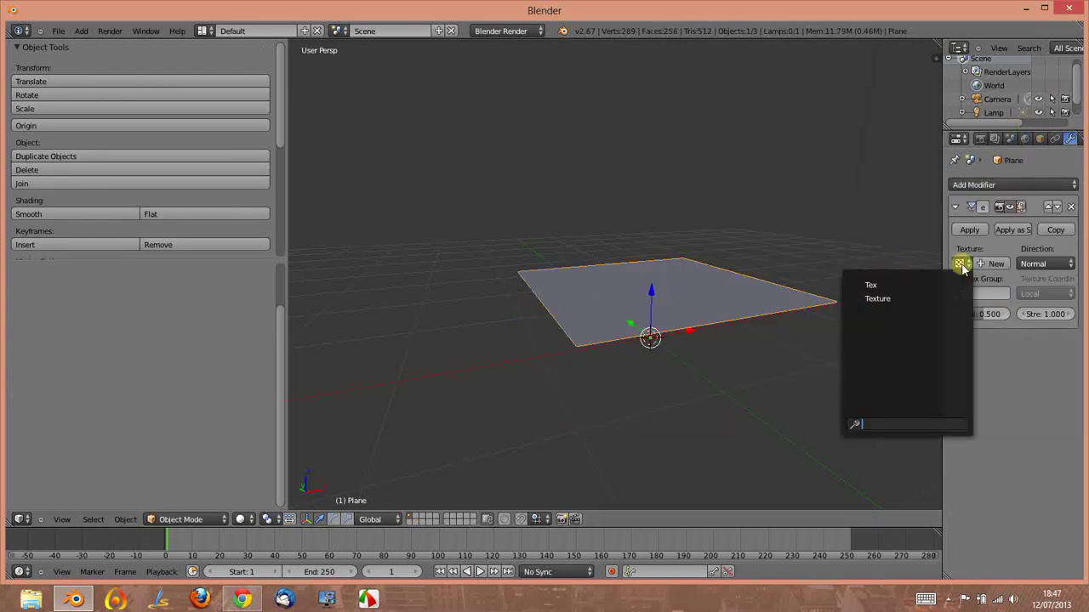
pyautogui.click(868, 300)
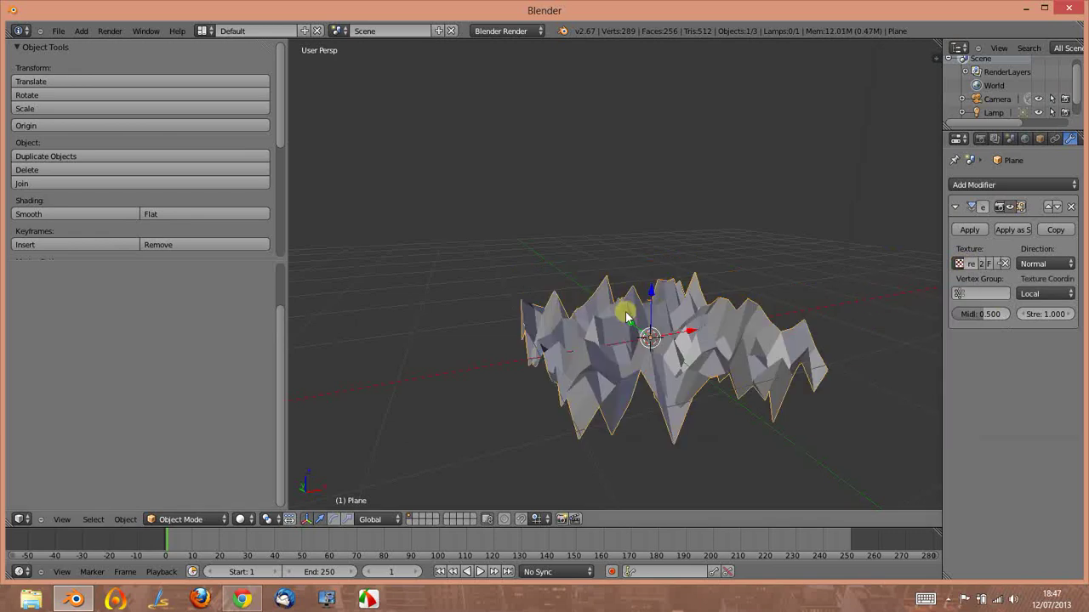
pyautogui.moveTo(774, 387)
pyautogui.mouseDown(button='middle')
pyautogui.moveTo(505, 384)
pyautogui.moveTo(587, 400)
pyautogui.moveTo(680, 391)
pyautogui.mouseUp(button='middle')
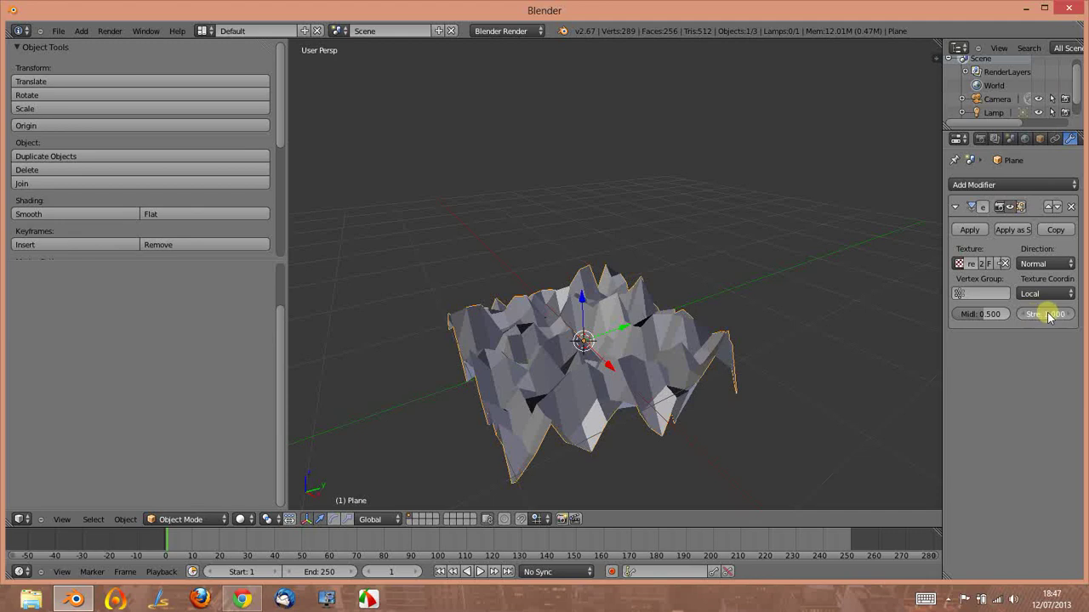
pyautogui.moveTo(1041, 312); pyautogui.dragTo(1025, 317)
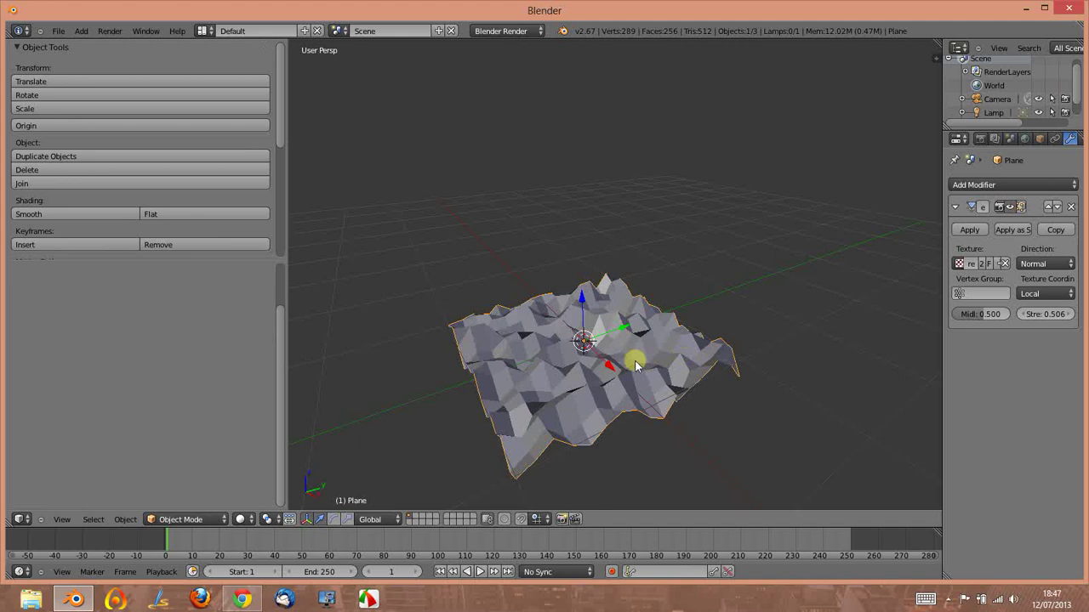
# Step: Smooth the terrain with a level-2 Subdivision Surface via Ctrl+2
pyautogui.moveTo(557, 364)
pyautogui.mouseDown(button='middle')
pyautogui.moveTo(666, 365)
pyautogui.moveTo(618, 360)
pyautogui.mouseUp(button='middle')
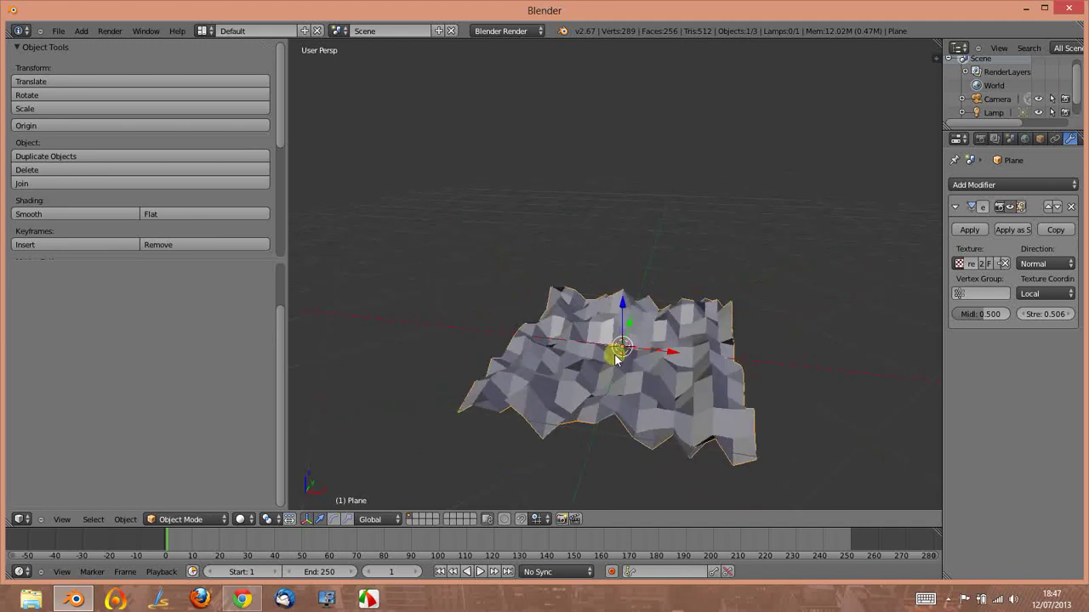
pyautogui.hotkey('ctrl', '2')
pyautogui.moveTo(687, 397)
pyautogui.mouseDown(button='middle')
pyautogui.moveTo(675, 409)
pyautogui.moveTo(614, 396)
pyautogui.mouseUp(button='middle')
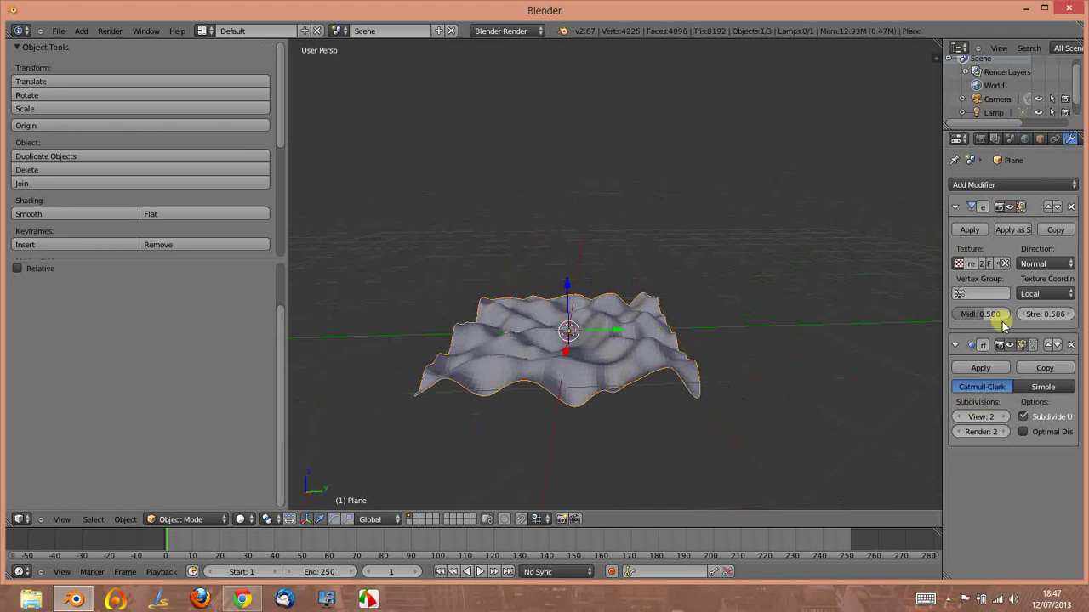
# Step: Set displacement strength 1.562 and midlevel 0.292, trying Z and Y directions
pyautogui.moveTo(981, 316)
pyautogui.mouseDown()
pyautogui.moveTo(1070, 317)
pyautogui.moveTo(1054, 318)
pyautogui.mouseUp()
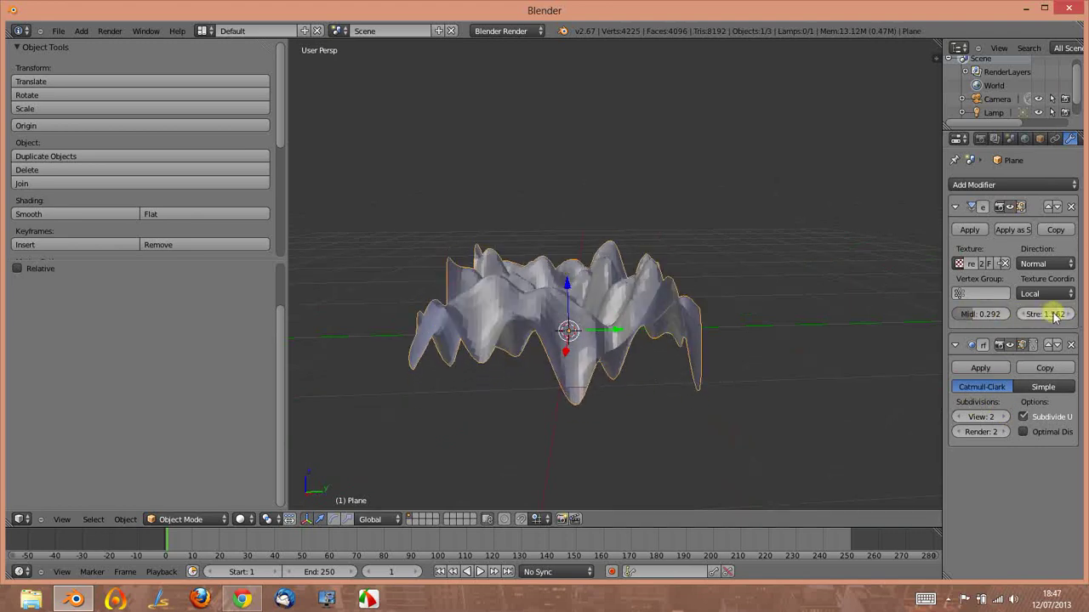
pyautogui.click(1055, 265)
pyautogui.click(1038, 265)
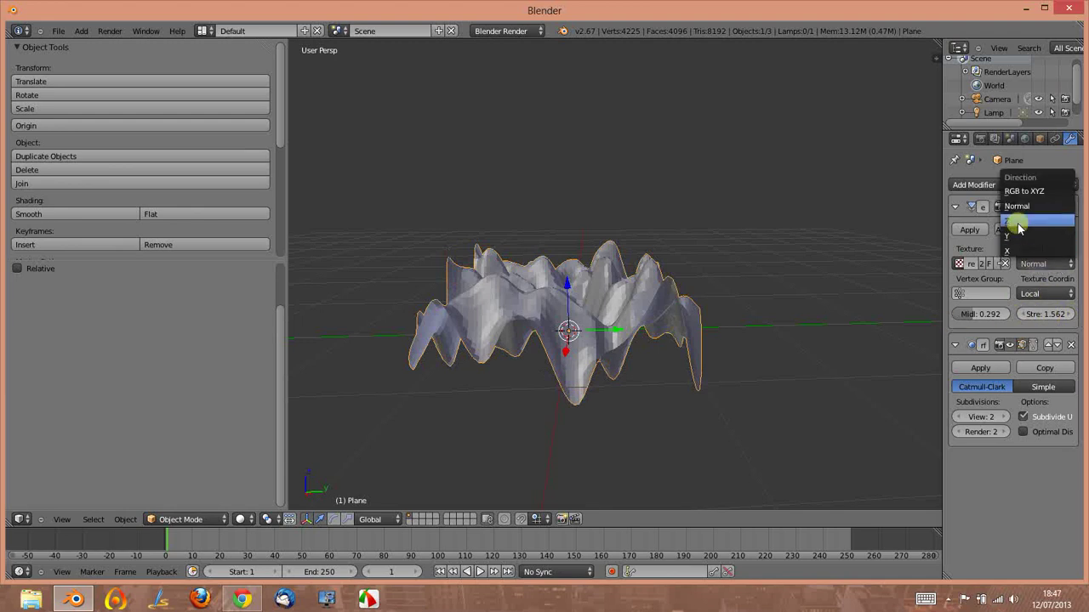
pyautogui.click(1018, 223)
pyautogui.click(1055, 264)
pyautogui.click(1036, 241)
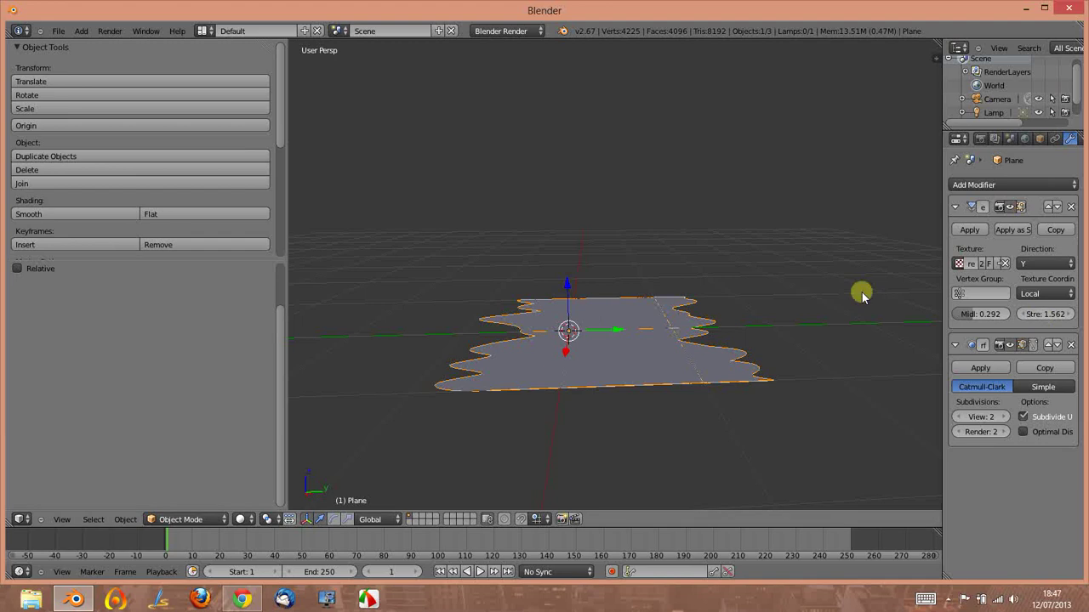
pyautogui.moveTo(719, 372); pyautogui.dragTo(687, 465, button='middle')
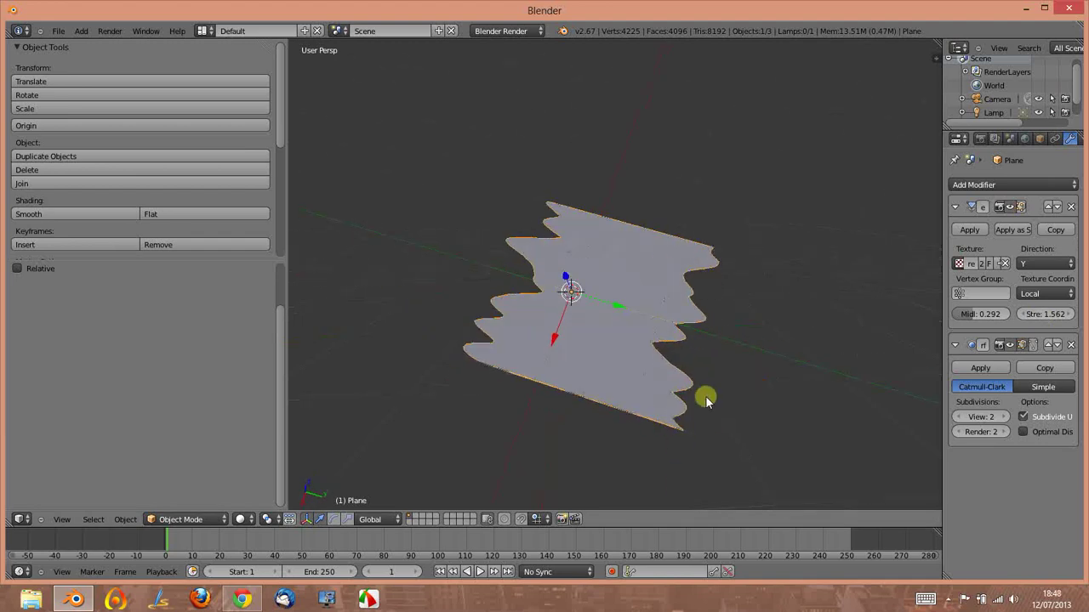
pyautogui.moveTo(694, 396); pyautogui.dragTo(587, 305, button='middle')
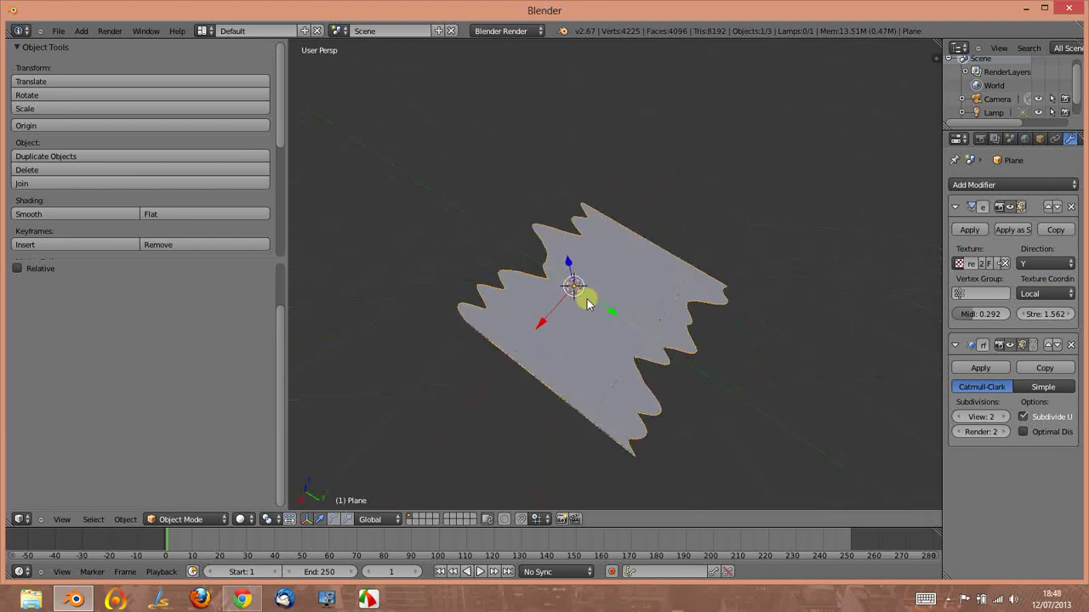
# Step: Try displacing along X, then set the displacement direction back to Z
pyautogui.click(1030, 264)
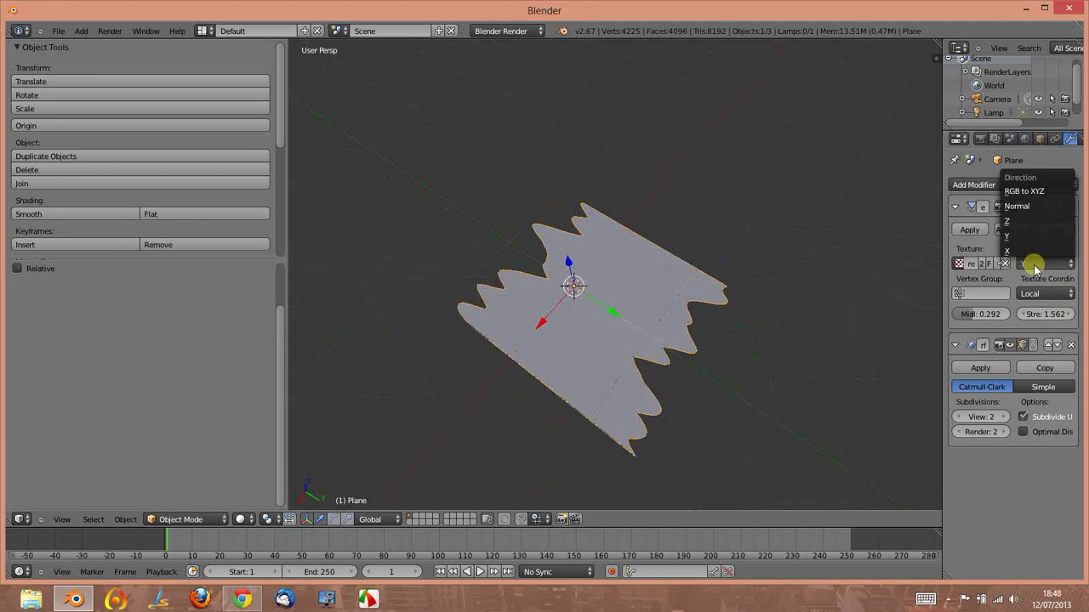
pyautogui.click(1025, 251)
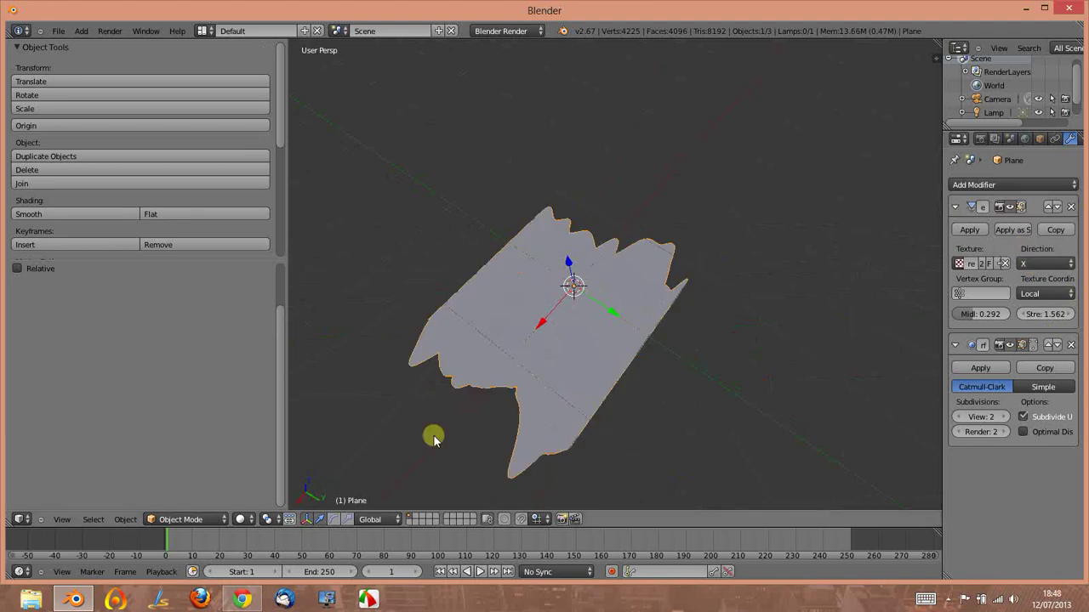
pyautogui.click(1044, 262)
pyautogui.click(1029, 221)
pyautogui.moveTo(688, 396)
pyautogui.mouseDown(button='middle')
pyautogui.moveTo(603, 303)
pyautogui.moveTo(583, 250)
pyautogui.mouseUp(button='middle')
pyautogui.moveTo(518, 278)
pyautogui.mouseDown(button='middle')
pyautogui.moveTo(649, 318)
pyautogui.moveTo(760, 334)
pyautogui.mouseUp(button='middle')
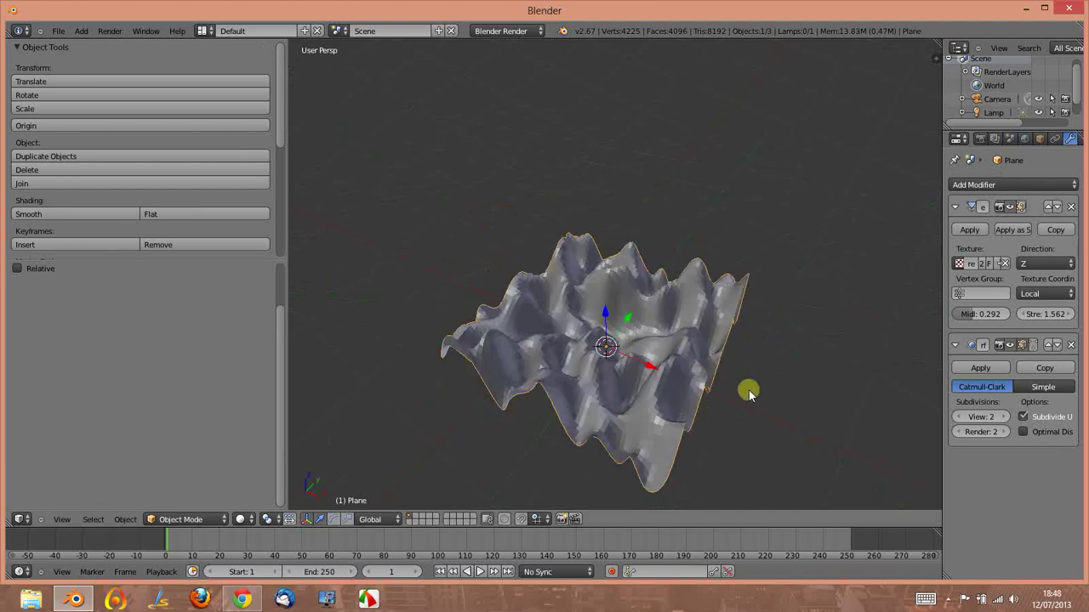
# Step: In Edit Mode, rotate the displaced plane's mesh 90° about X so it stands like a wavy wall
pyautogui.moveTo(748, 386); pyautogui.dragTo(671, 371, button='middle')
pyautogui.press('Tab')
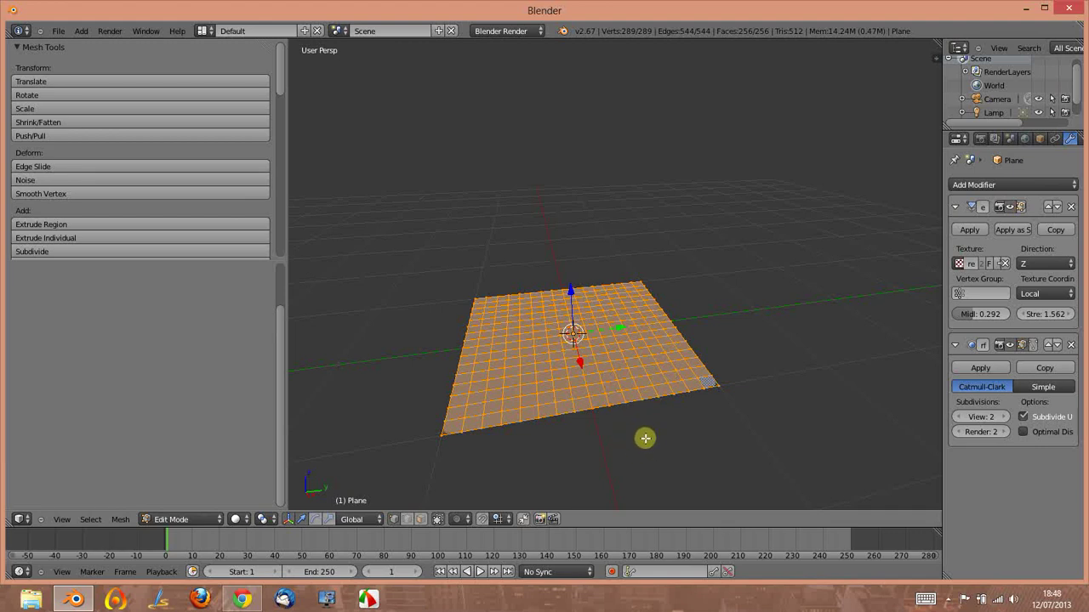
pyautogui.press('r')
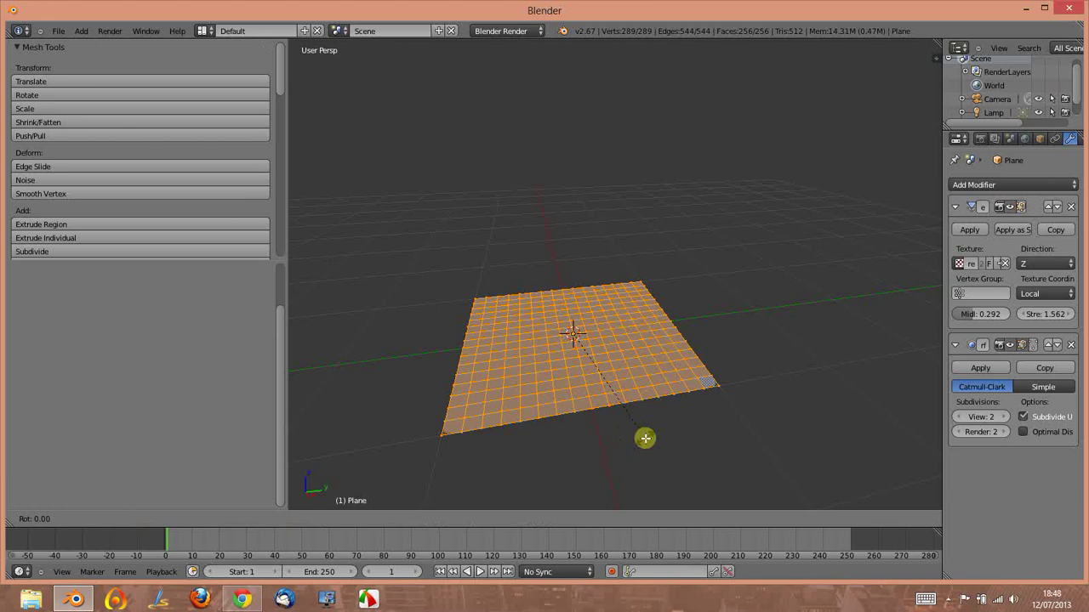
pyautogui.write('90')
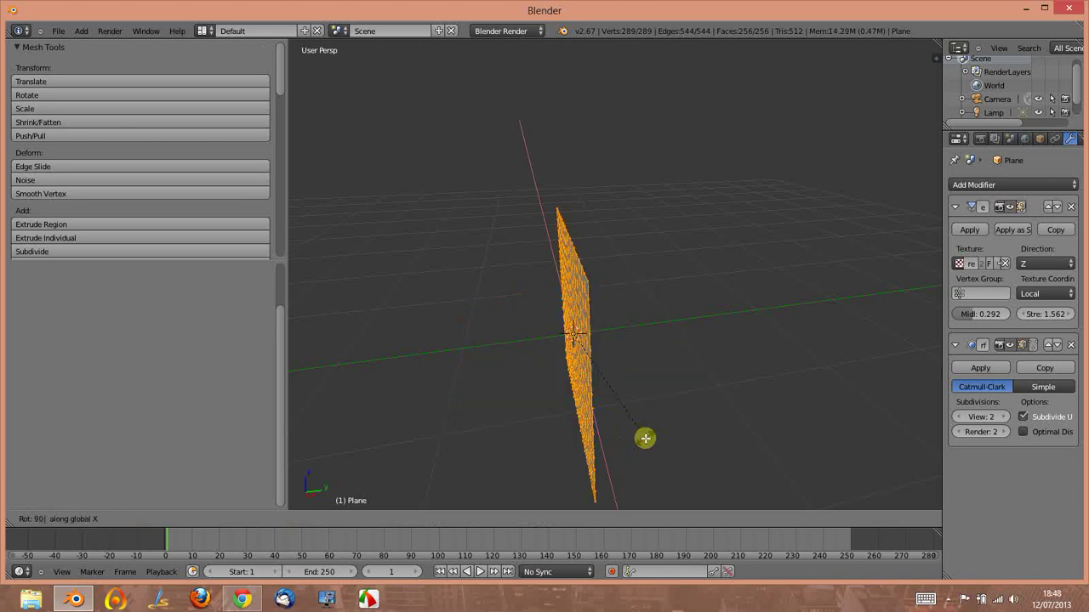
pyautogui.press('Return')
pyautogui.press('Tab')
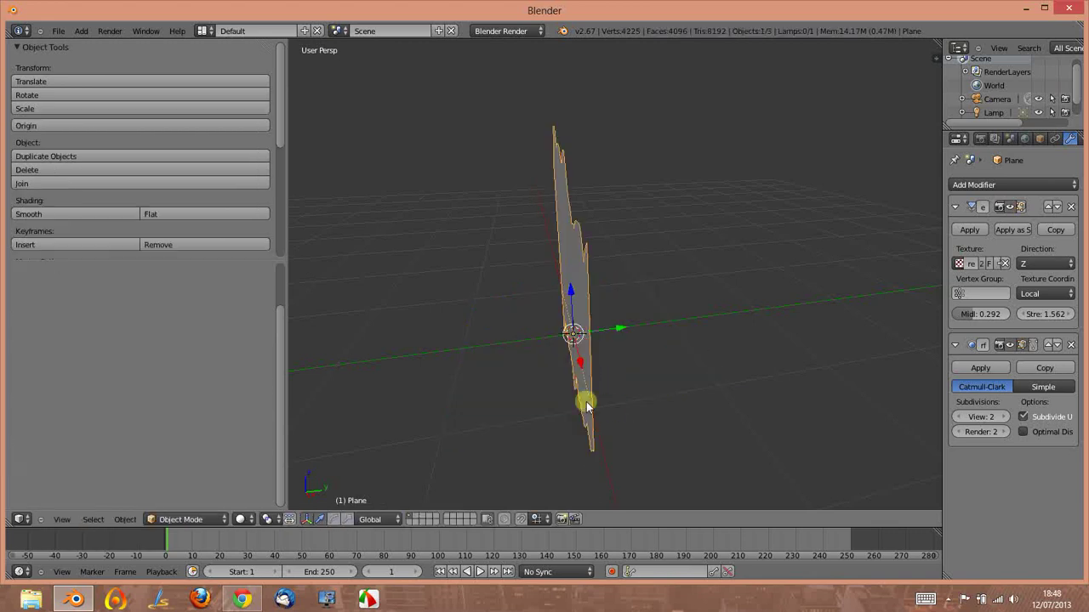
pyautogui.moveTo(549, 388); pyautogui.dragTo(665, 385, button='middle')
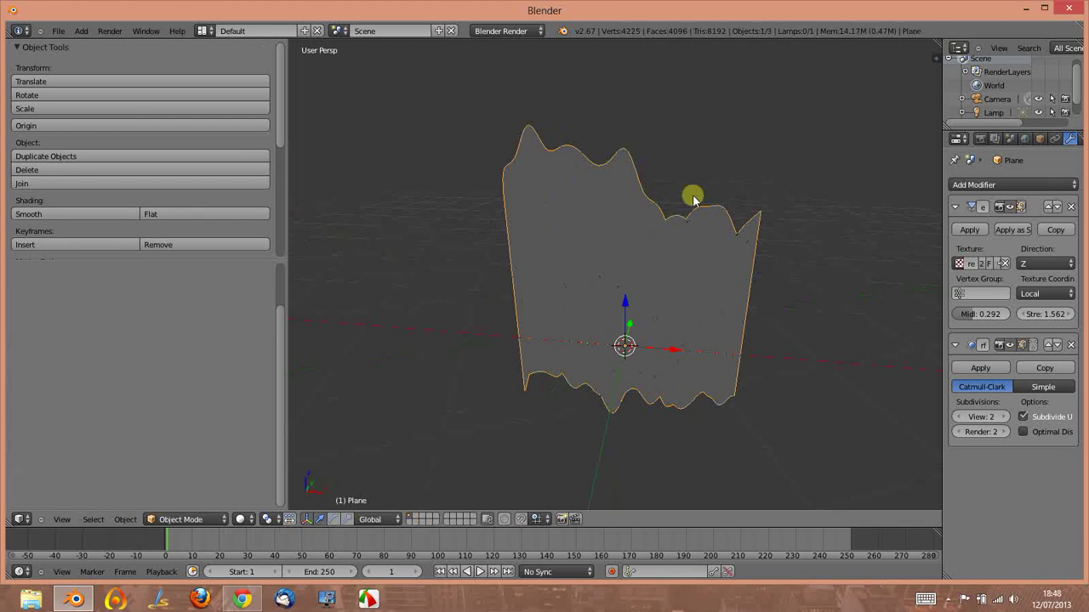
pyautogui.moveTo(782, 335); pyautogui.dragTo(676, 345, button='middle')
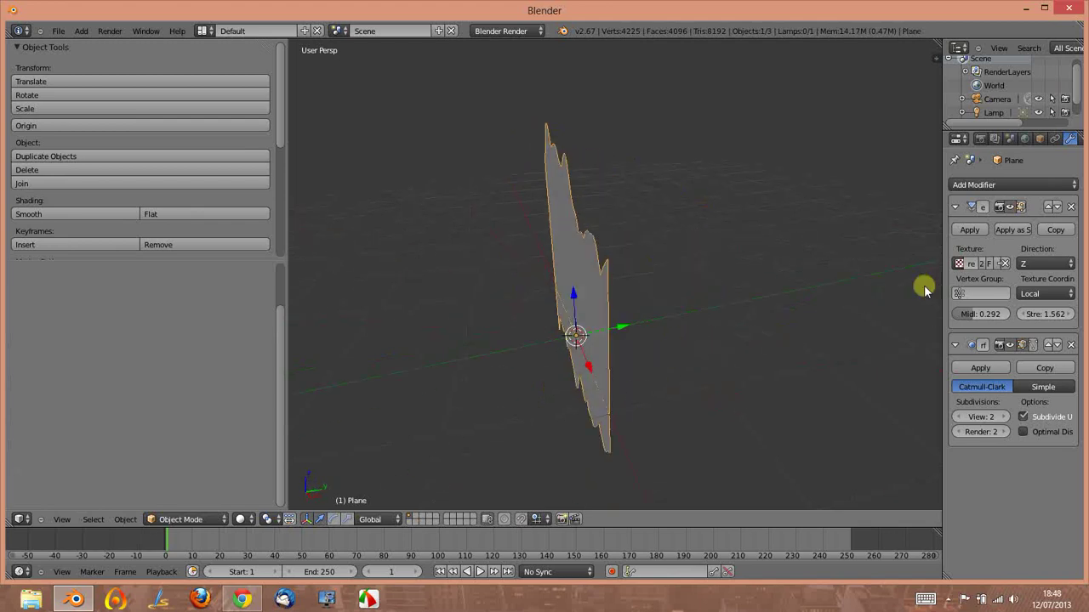
# Step: Switch the plane's Displace Direction to X, then to Y for a twisted shape
pyautogui.click(1041, 264)
pyautogui.click(1010, 251)
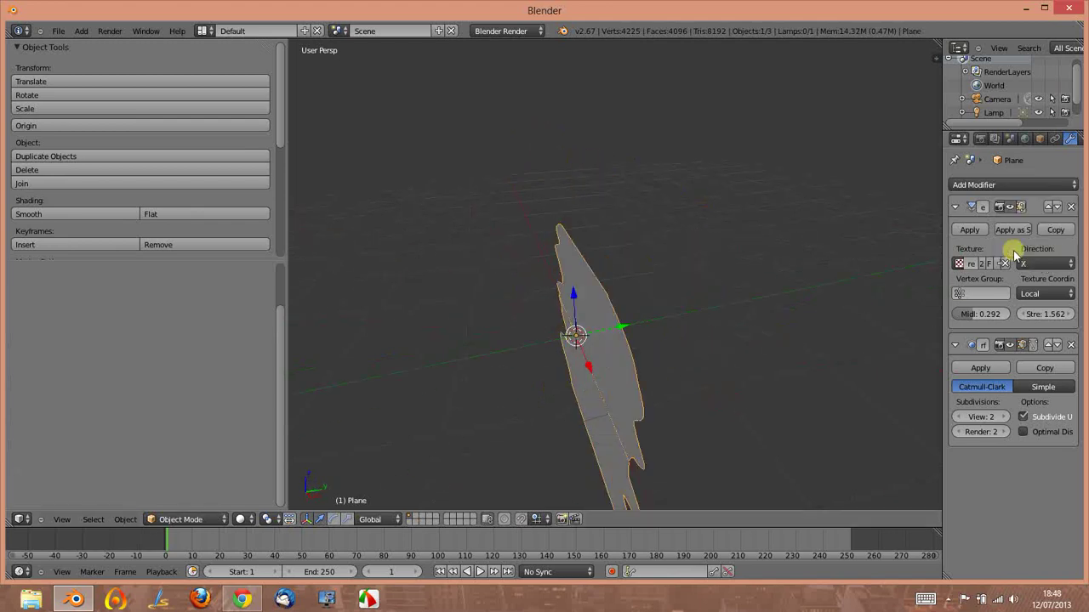
pyautogui.click(1032, 264)
pyautogui.click(1031, 229)
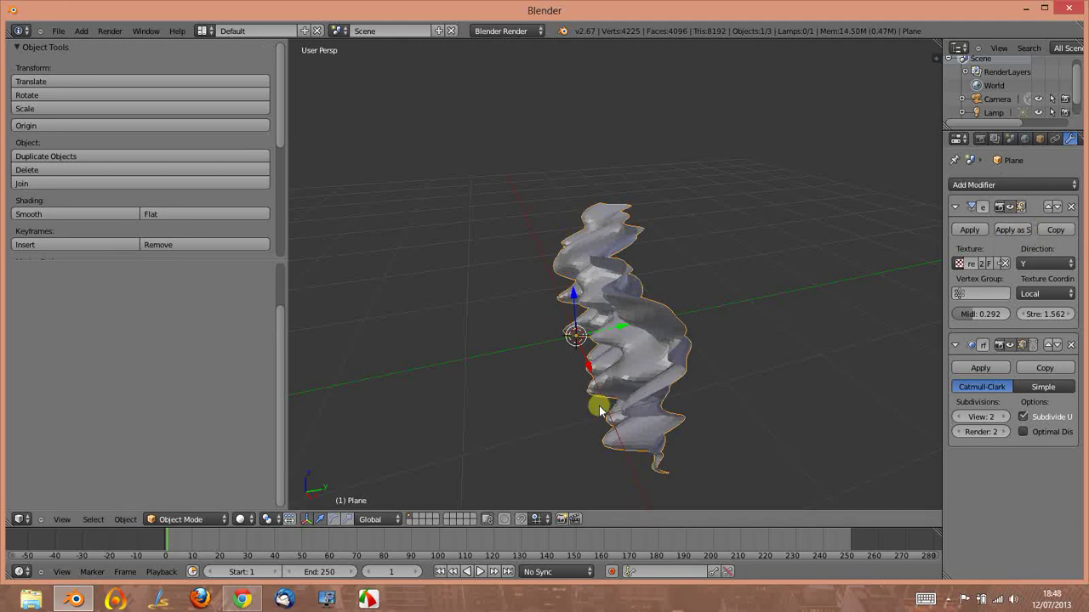
# Step: Delete the twisted plane, leaving only the camera and lamp
pyautogui.moveTo(597, 403)
pyautogui.mouseDown(button='middle')
pyautogui.moveTo(687, 394)
pyautogui.moveTo(590, 358)
pyautogui.mouseUp(button='middle')
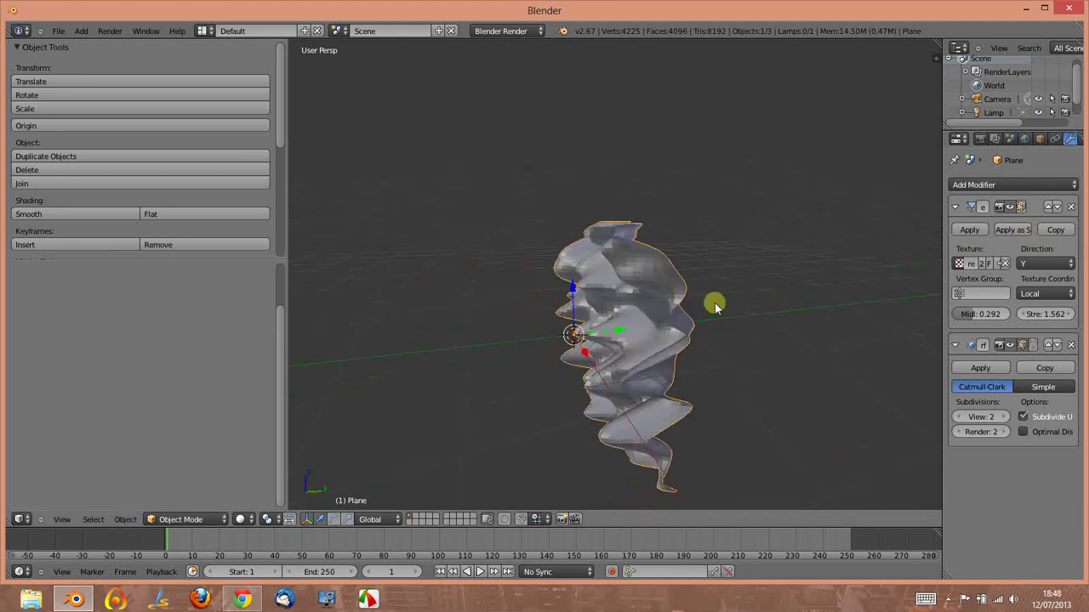
pyautogui.moveTo(660, 332)
pyautogui.mouseDown(button='middle')
pyautogui.moveTo(731, 312)
pyautogui.moveTo(845, 307)
pyautogui.moveTo(673, 335)
pyautogui.mouseUp(button='middle')
pyautogui.press('x')
pyautogui.click(662, 346)
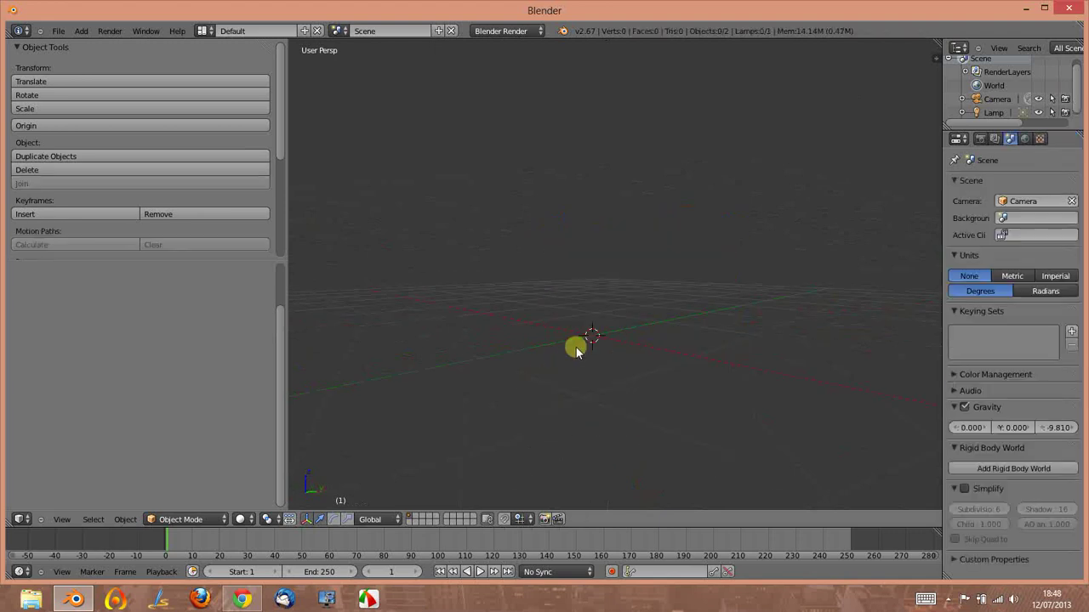
# Step: Add a new Landscape terrain mesh from the Shift+A Mesh menu
pyautogui.hotkey('shift', 'a')
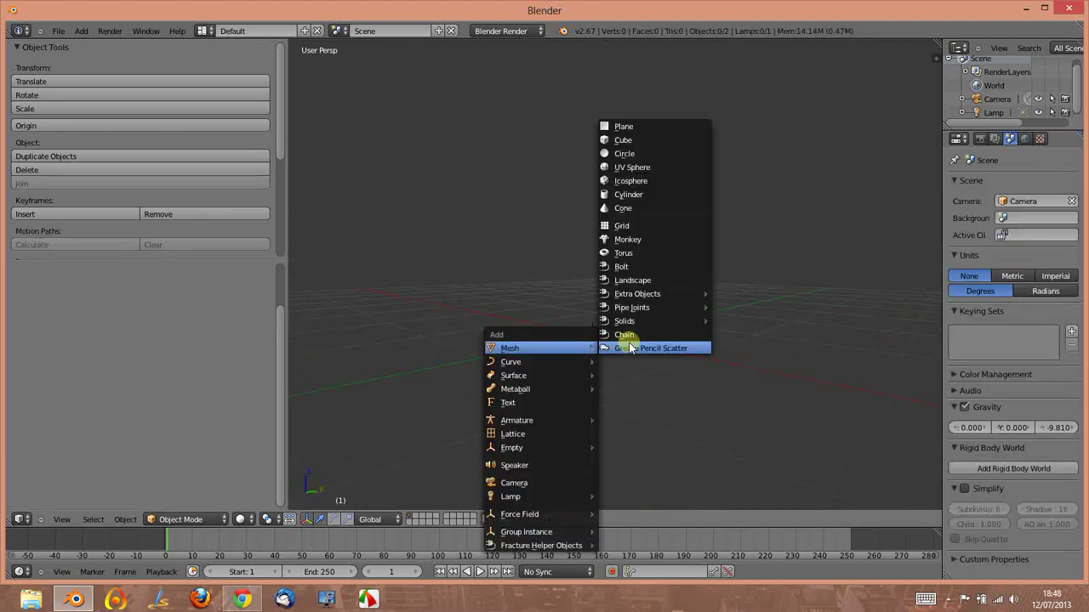
pyautogui.click(629, 281)
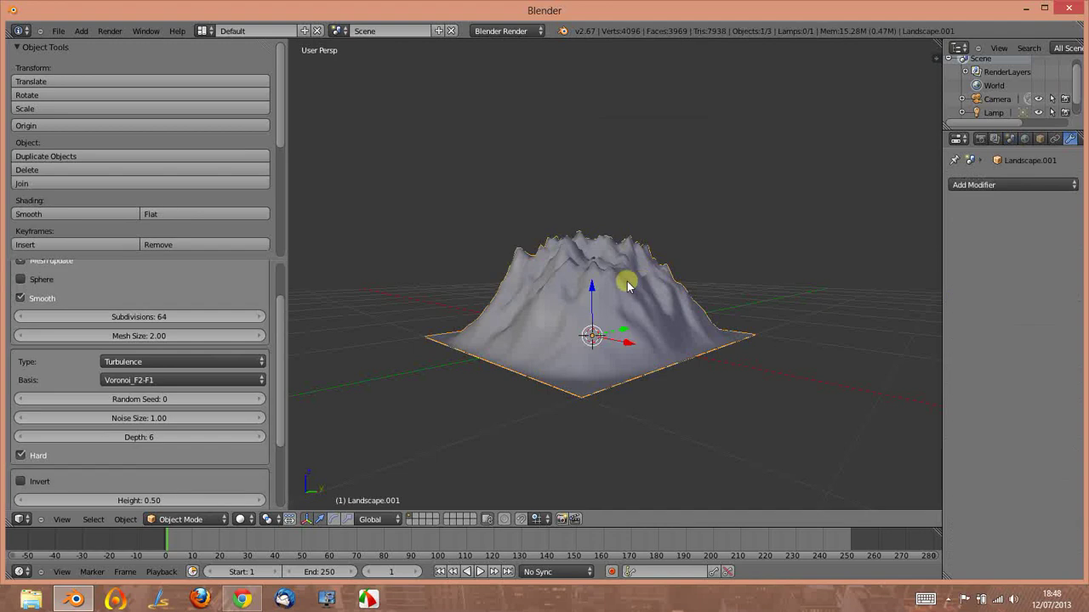
pyautogui.moveTo(434, 357); pyautogui.dragTo(552, 387, button='middle')
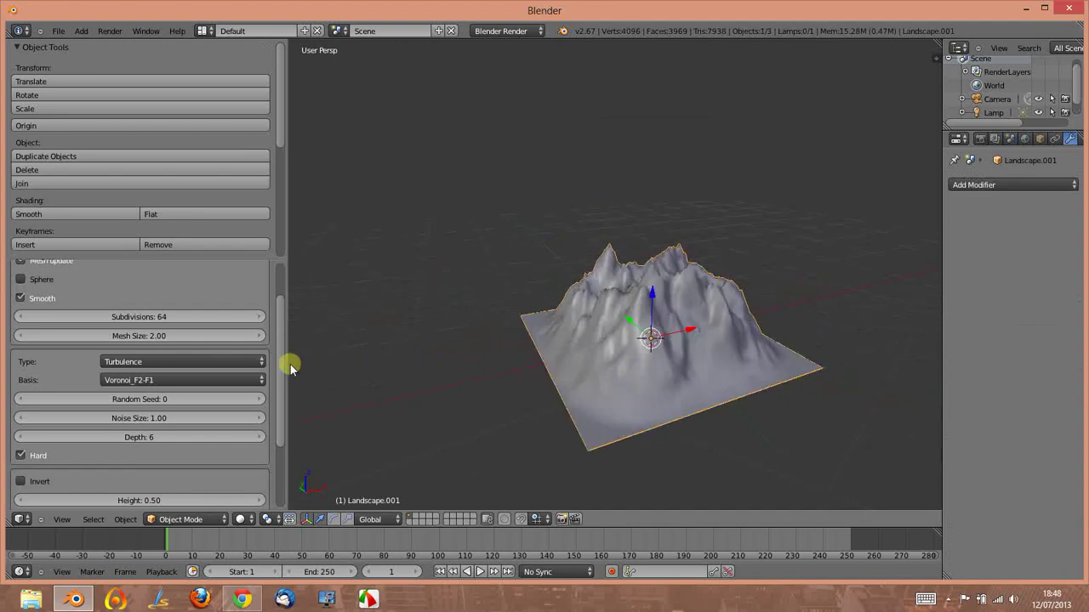
# Step: Widen the Landscape settings panel and raise the Random Seed to 88
pyautogui.moveTo(287, 362); pyautogui.dragTo(402, 364)
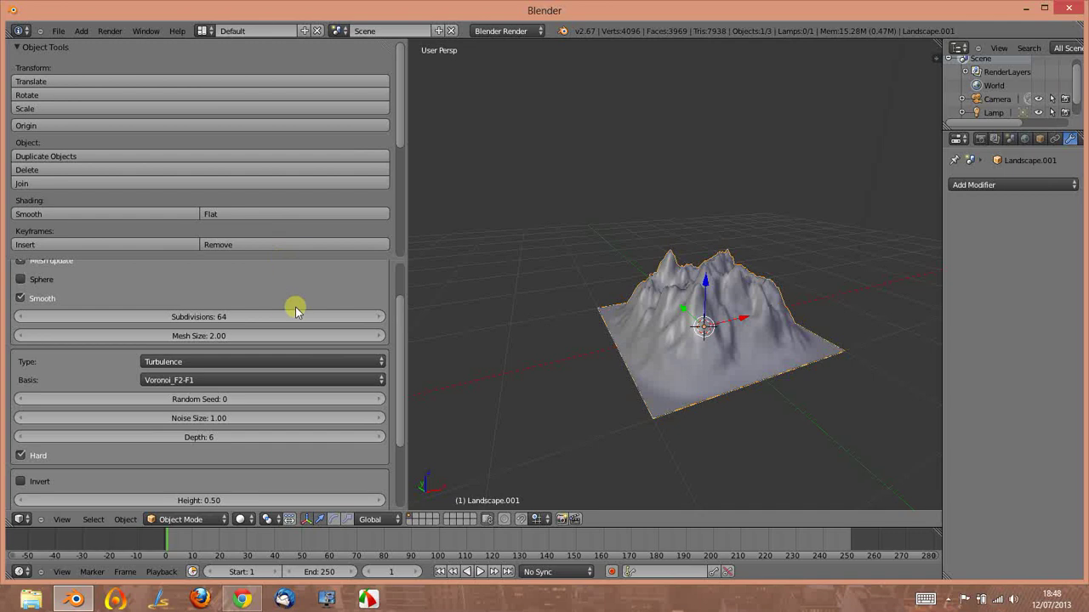
pyautogui.scroll(-3, 295, 307)
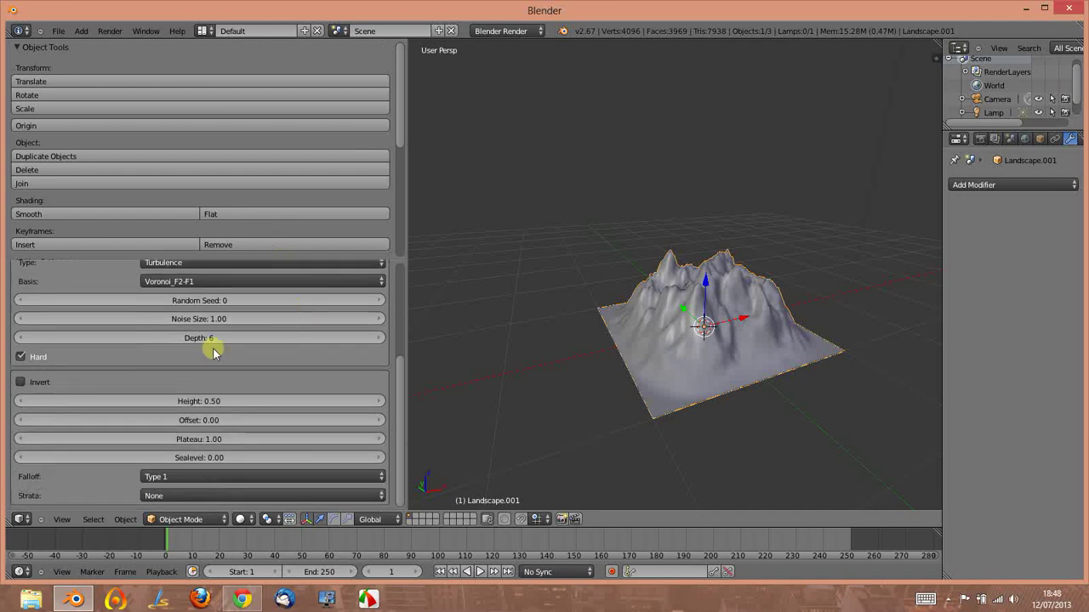
pyautogui.scroll(2, 212, 352)
pyautogui.scroll(3, 212, 355)
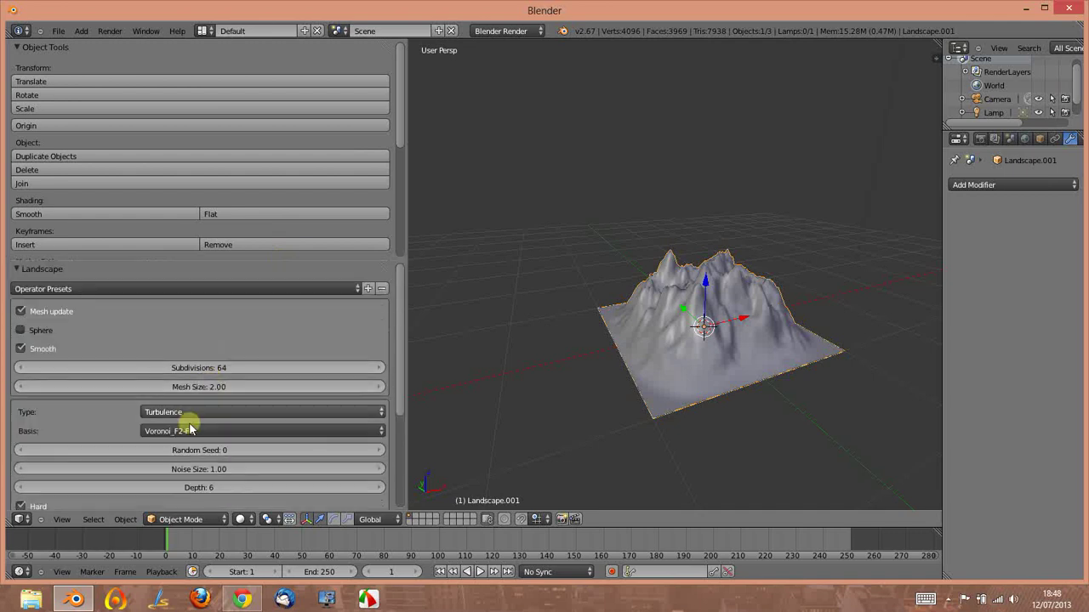
pyautogui.moveTo(181, 455); pyautogui.dragTo(223, 455)
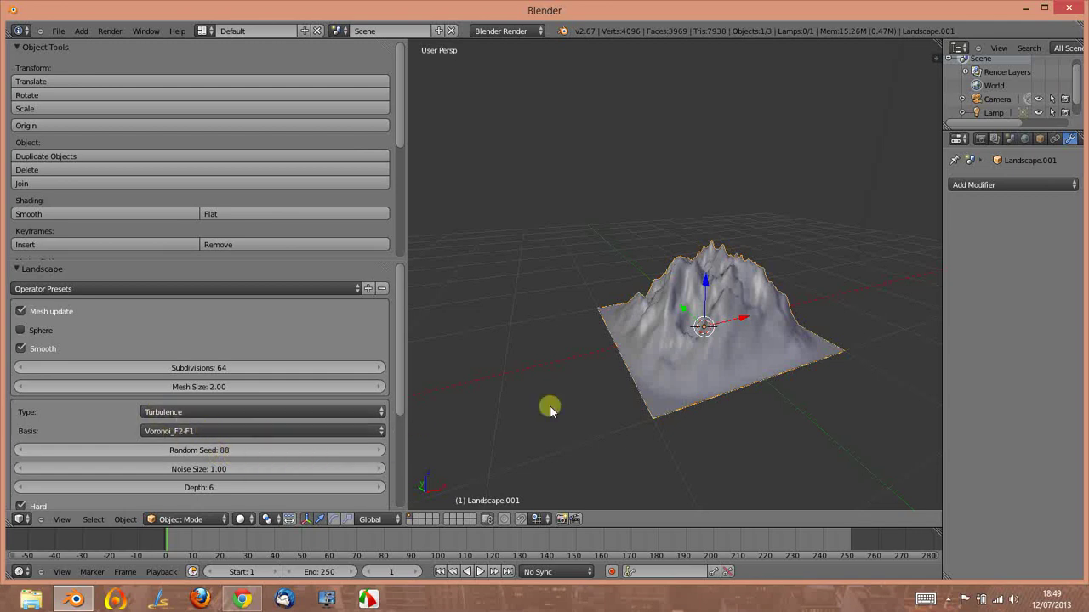
# Step: Enter a Random Seed of 10 to regenerate the terrain as a new cluster of jagged peaks
pyautogui.moveTo(720, 309); pyautogui.dragTo(656, 315, button='middle')
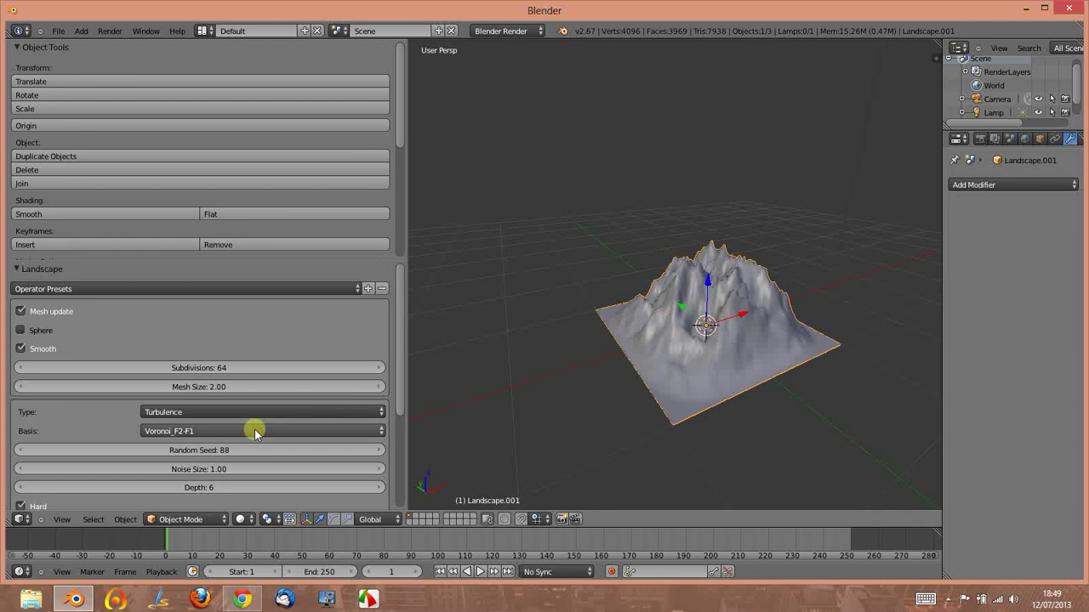
pyautogui.moveTo(192, 453)
pyautogui.mouseDown()
pyautogui.moveTo(162, 453)
pyautogui.moveTo(182, 451)
pyautogui.mouseUp()
pyautogui.click(208, 450)
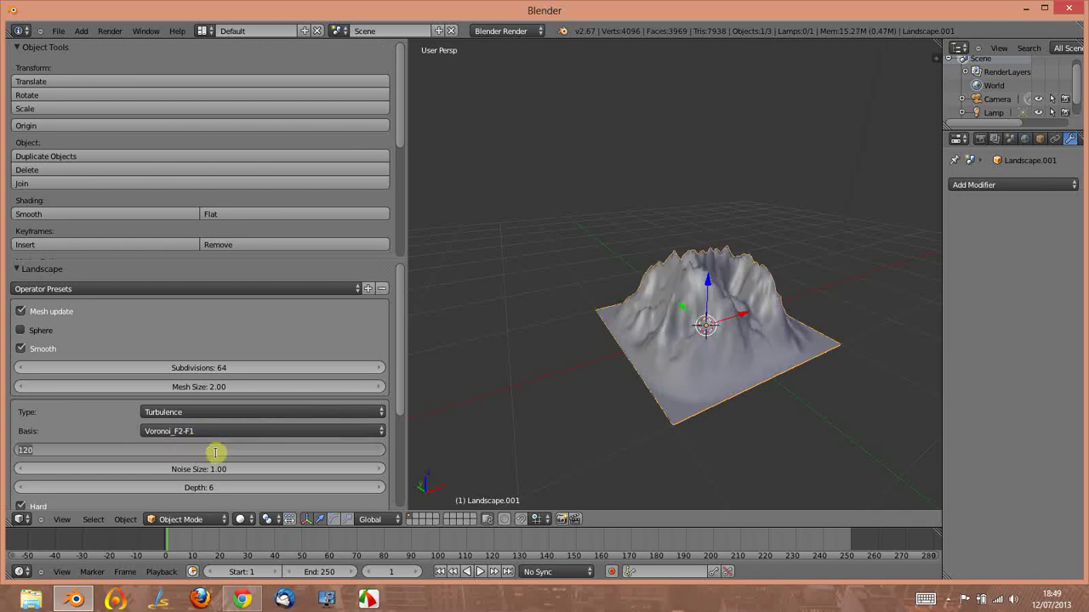
pyautogui.press('Return')
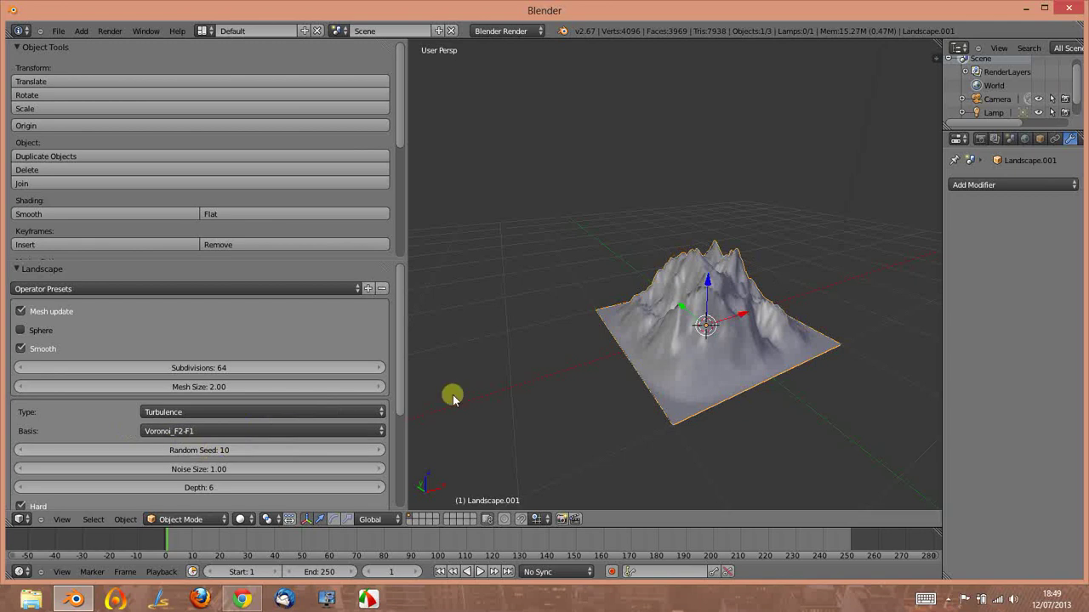
pyautogui.moveTo(635, 317)
pyautogui.mouseDown(button='middle')
pyautogui.moveTo(749, 340)
pyautogui.moveTo(801, 334)
pyautogui.mouseUp(button='middle')
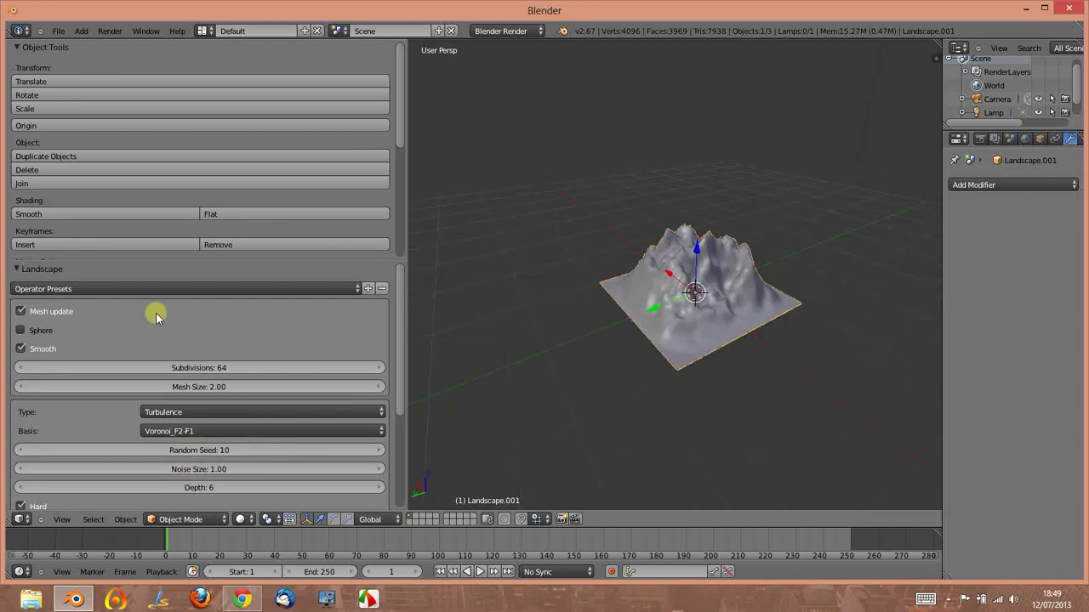
pyautogui.scroll(-2, 247, 353)
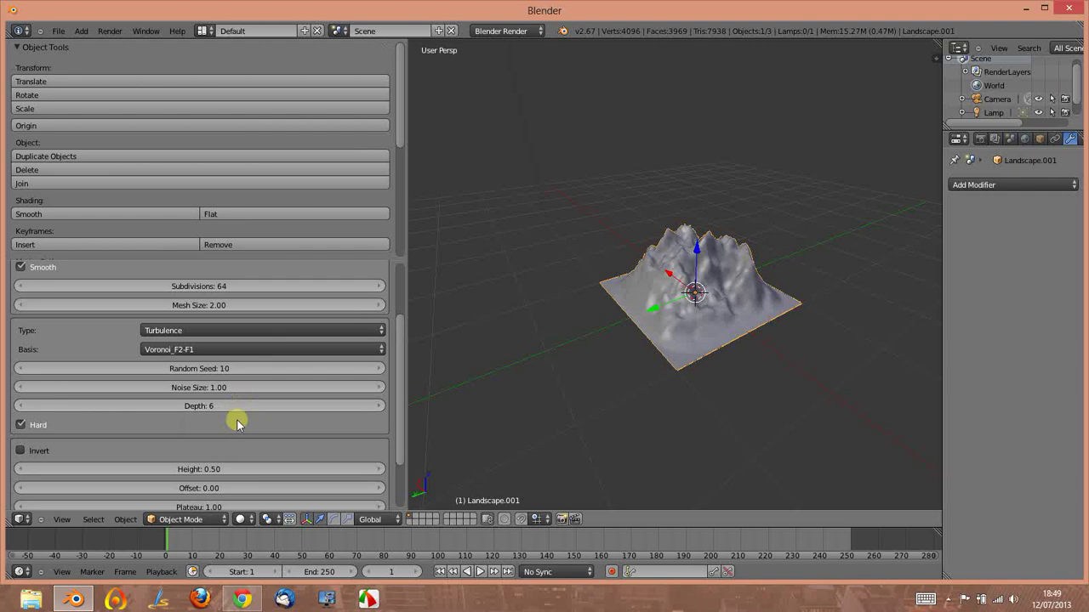
# Step: Look over the landscape's noise type and noise basis choices
pyautogui.click(221, 330)
pyautogui.click(214, 349)
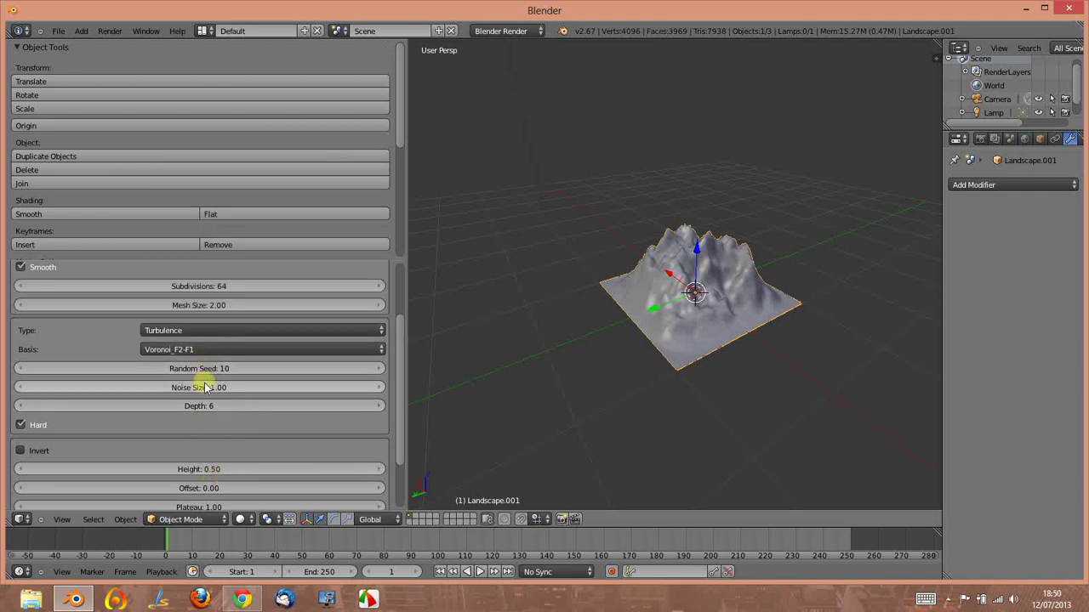
pyautogui.scroll(-1, 238, 429)
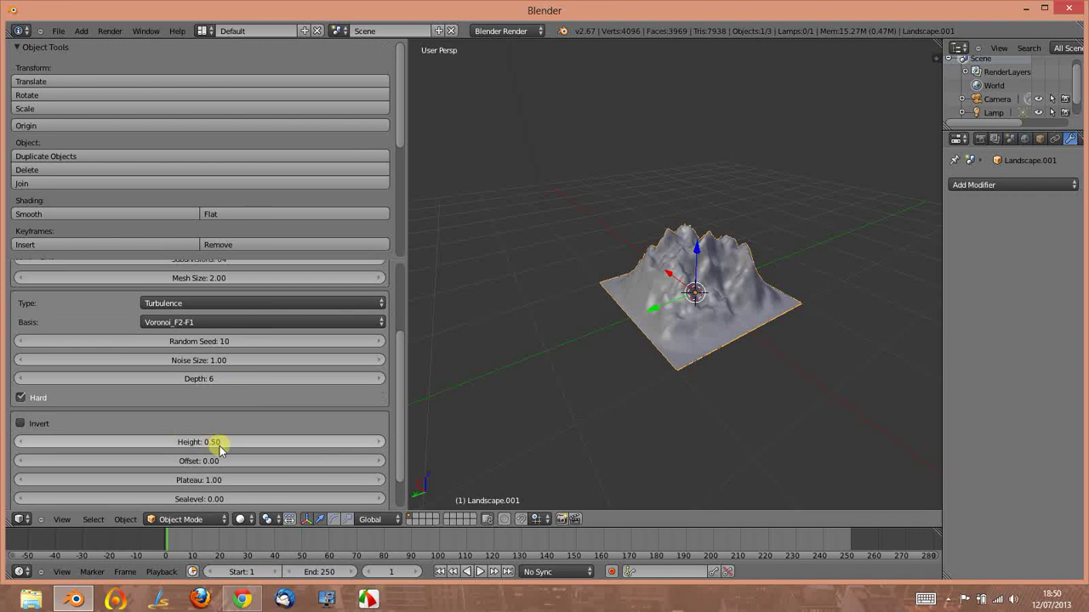
pyautogui.scroll(-1, 219, 449)
pyautogui.moveTo(182, 403)
pyautogui.mouseDown()
pyautogui.moveTo(210, 406)
pyautogui.moveTo(156, 403)
pyautogui.moveTo(191, 406)
pyautogui.mouseUp()
# Step: Try landscape Heights of 10, 5, 2 and 0.05, then settle on 0.50
pyautogui.click(207, 408)
pyautogui.write('10')
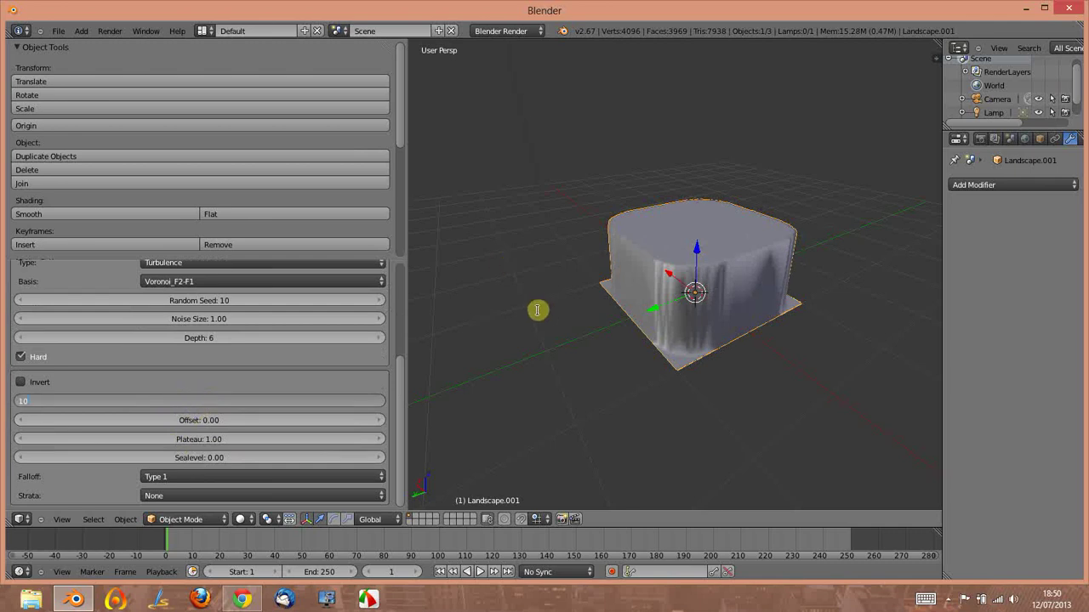
pyautogui.press('Return')
pyautogui.click(243, 405)
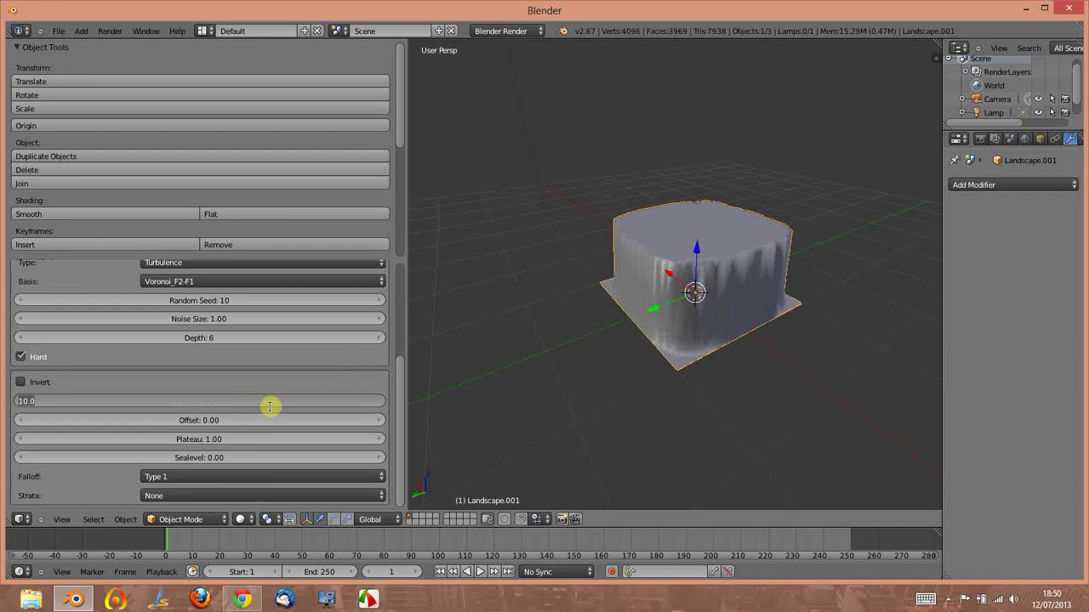
pyautogui.press('Return')
pyautogui.click(191, 401)
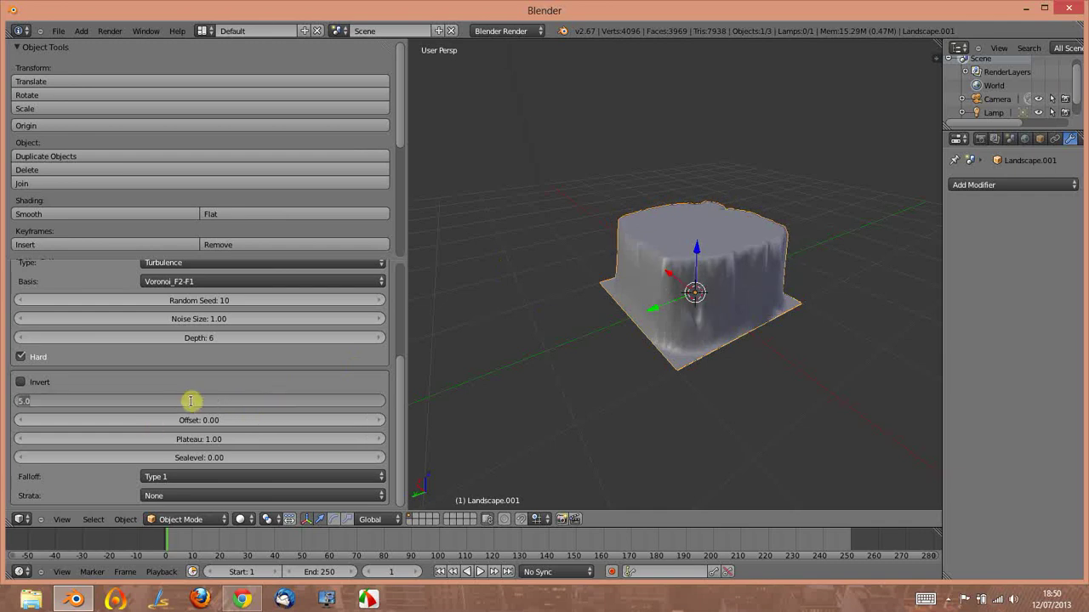
pyautogui.press('Return')
pyautogui.click(194, 403)
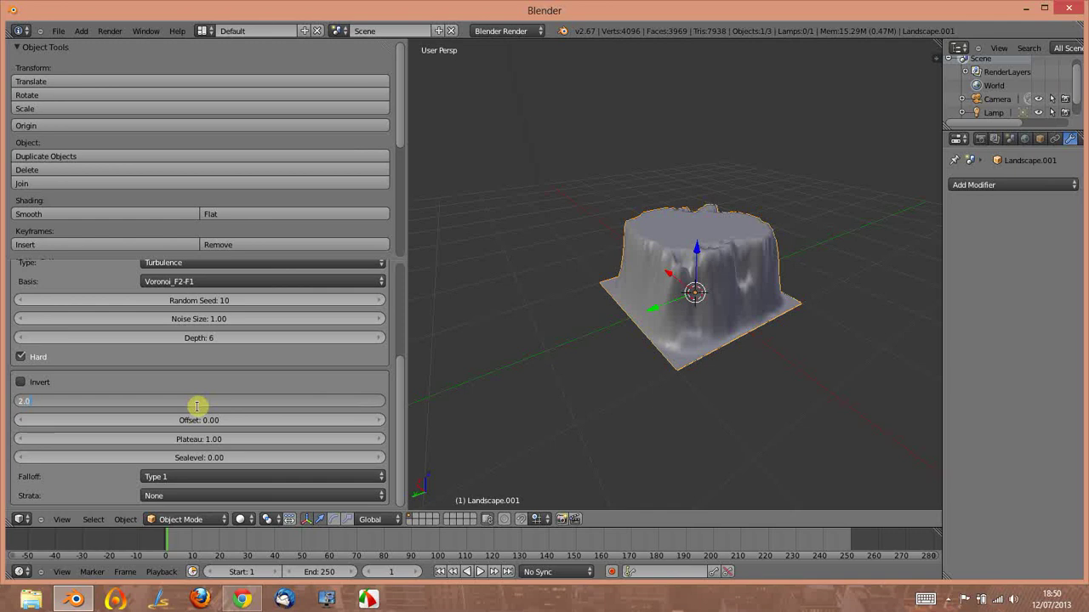
pyautogui.press('Return')
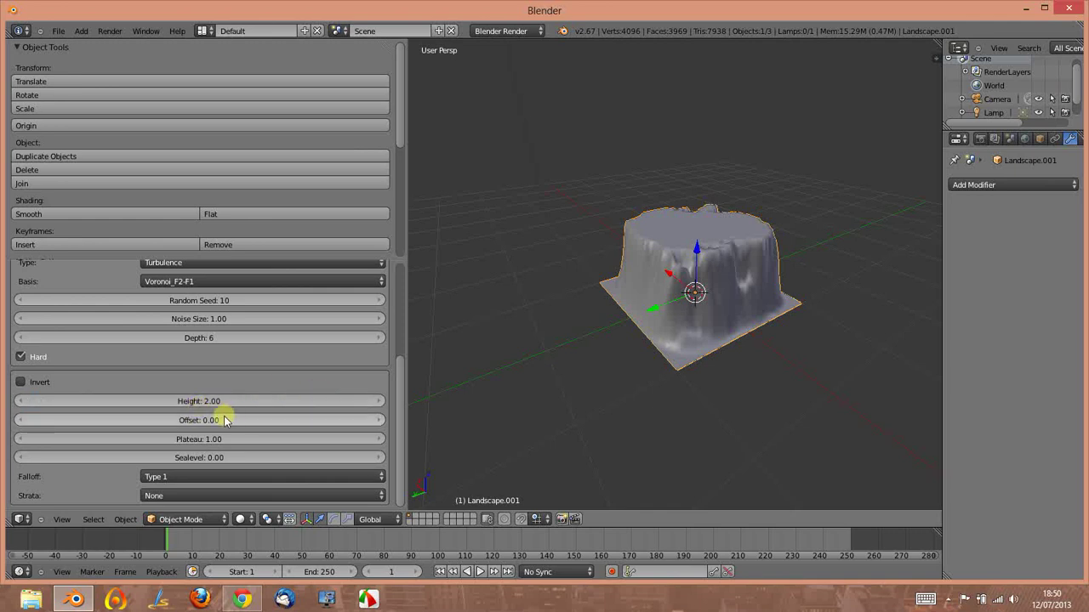
pyautogui.click(220, 402)
pyautogui.write('0.05')
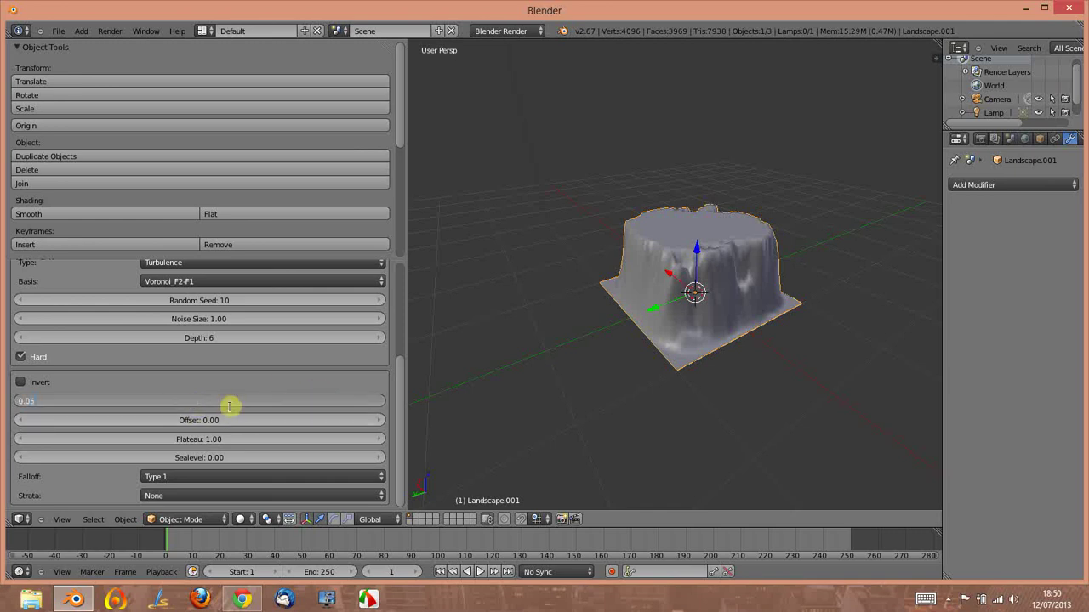
pyautogui.press('Return')
pyautogui.click(188, 400)
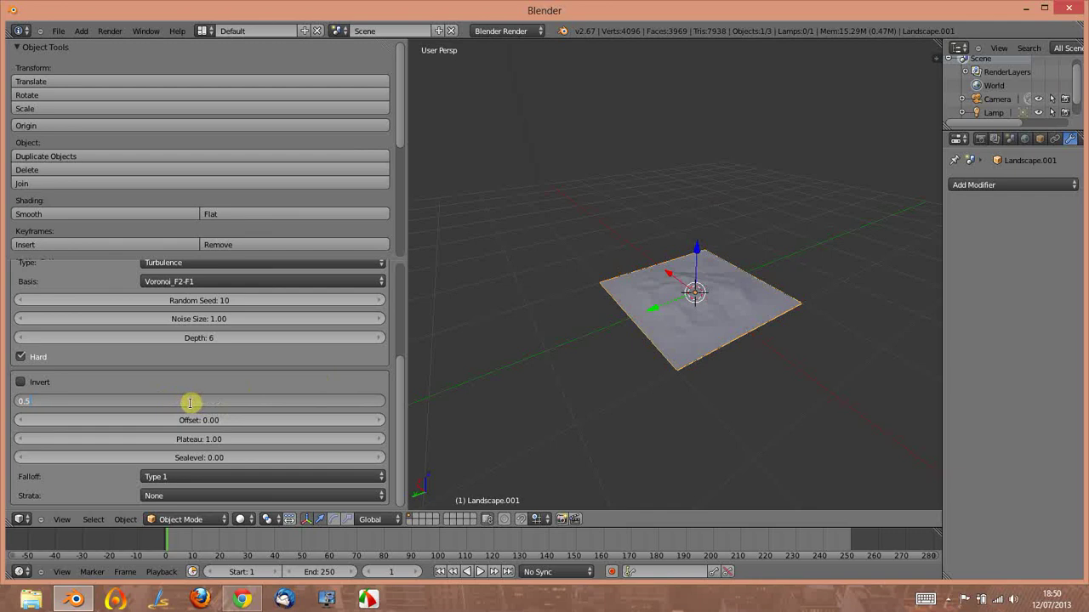
pyautogui.write('0')
pyautogui.press('Return')
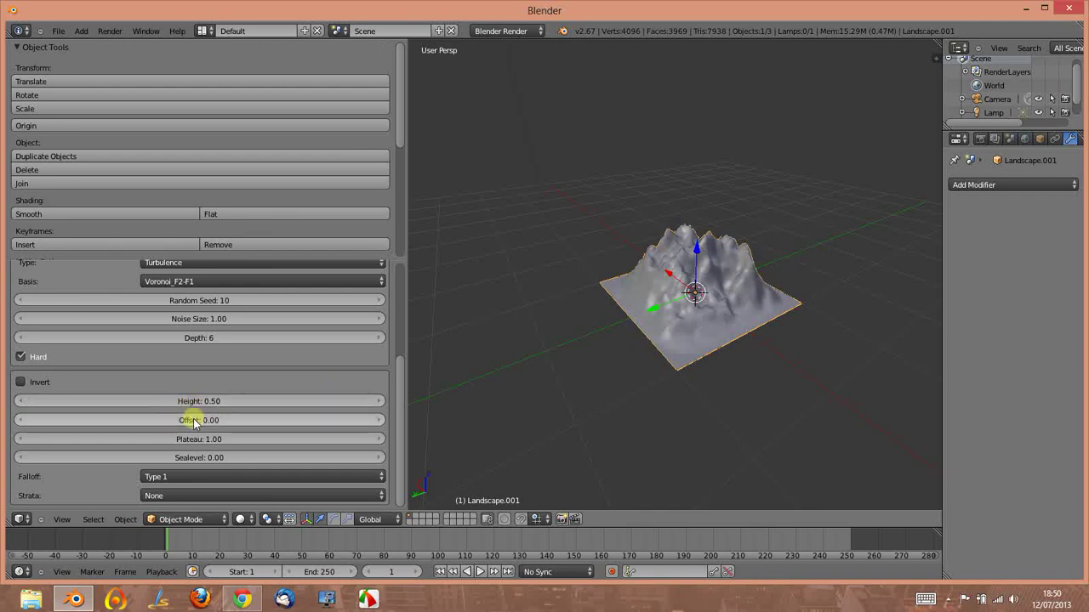
# Step: Try Offset values of 2.00 and 0.50, then settle on 0.05 for spikier peaks
pyautogui.moveTo(194, 420); pyautogui.dragTo(177, 424)
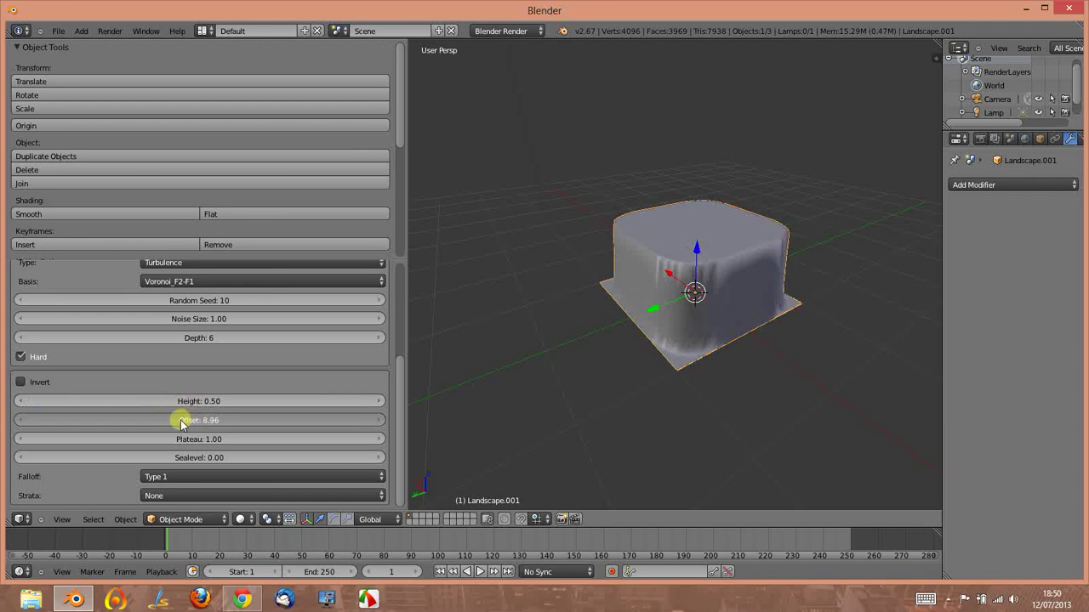
pyautogui.moveTo(180, 423); pyautogui.dragTo(180, 424)
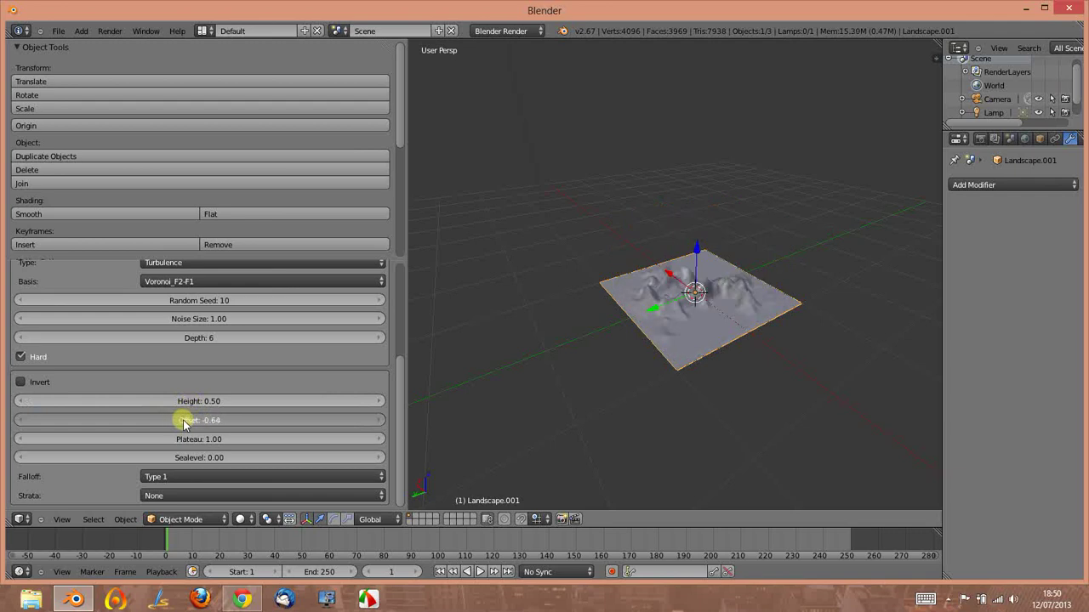
pyautogui.click(181, 422)
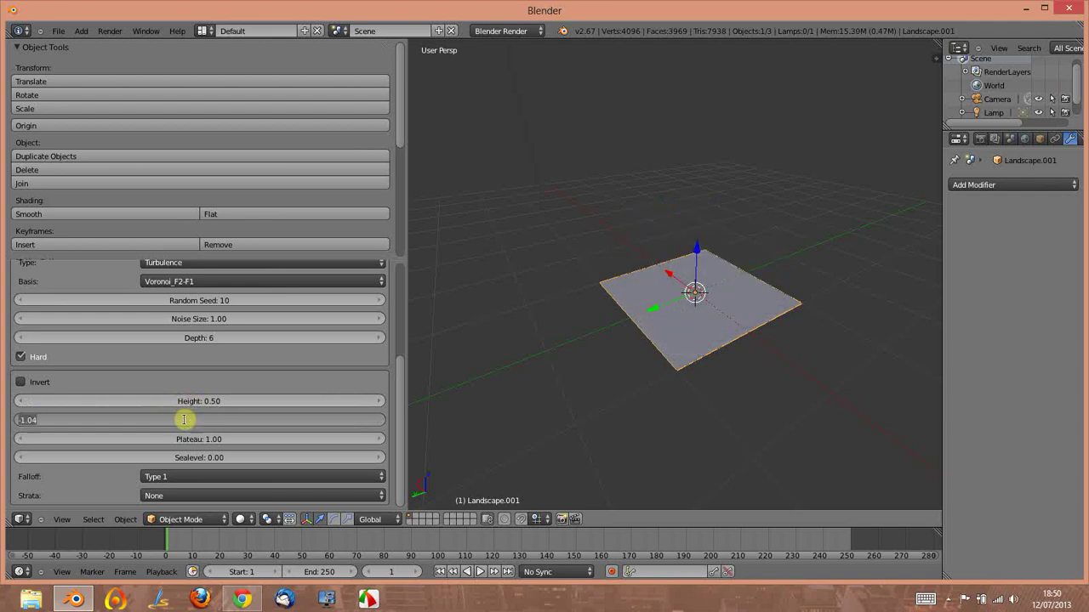
pyautogui.press('Return')
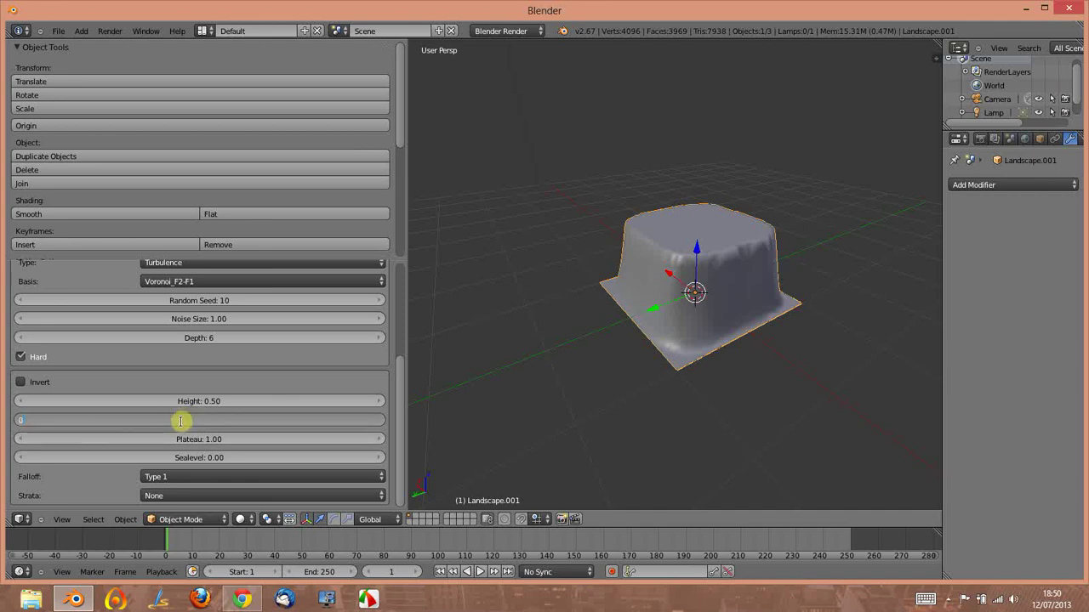
pyautogui.write('.5')
pyautogui.press('Return')
pyautogui.click(186, 423)
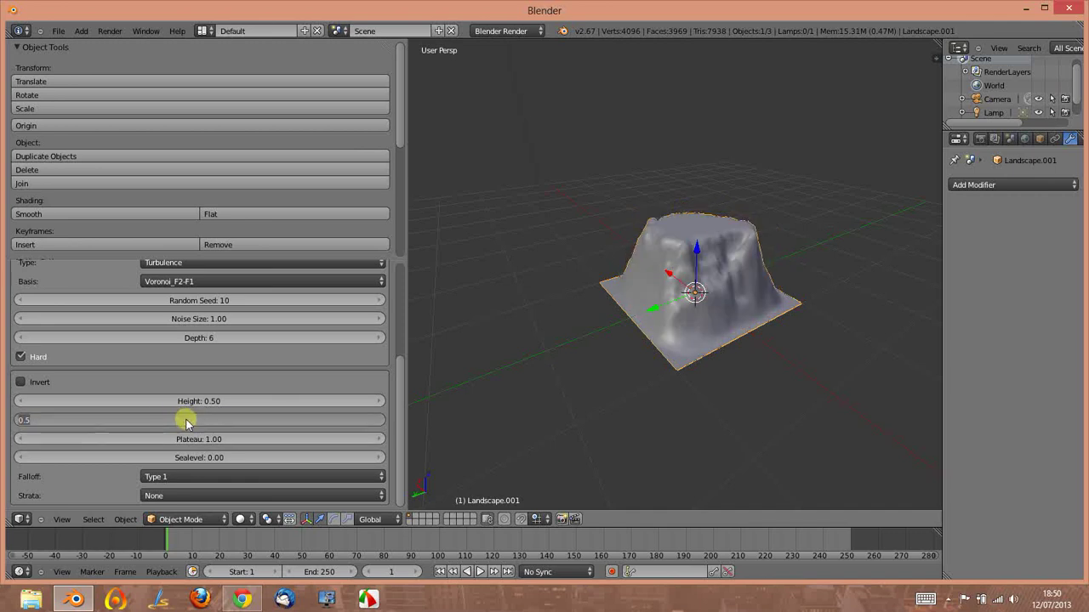
pyautogui.write('0.05')
pyautogui.press('Return')
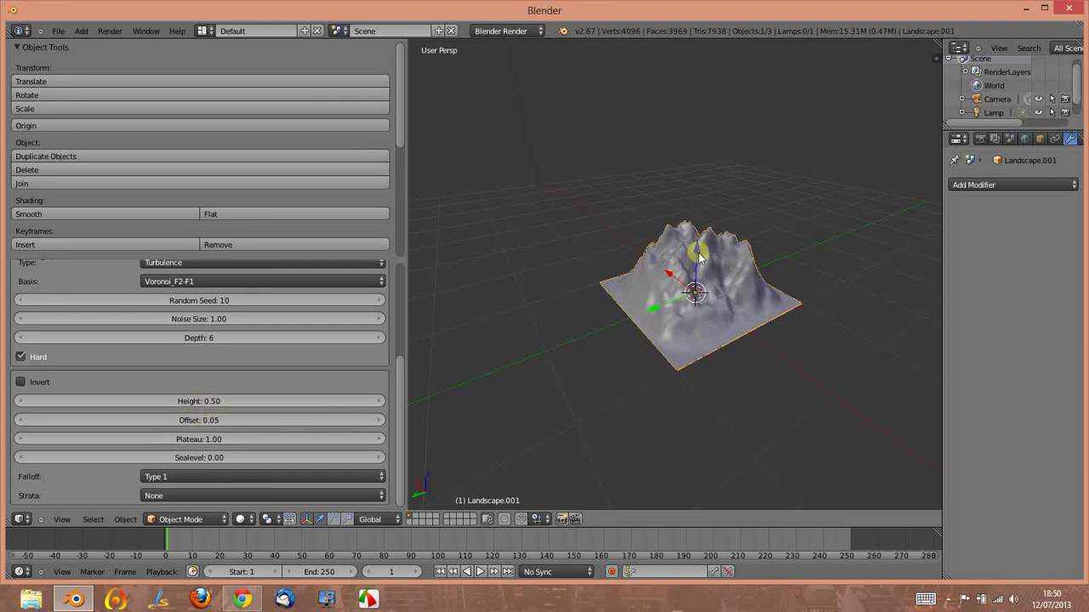
# Step: Enter a Plateau of 0.50 to flatten the tops of the rugged mountain mass
pyautogui.moveTo(748, 270); pyautogui.dragTo(741, 315, button='middle')
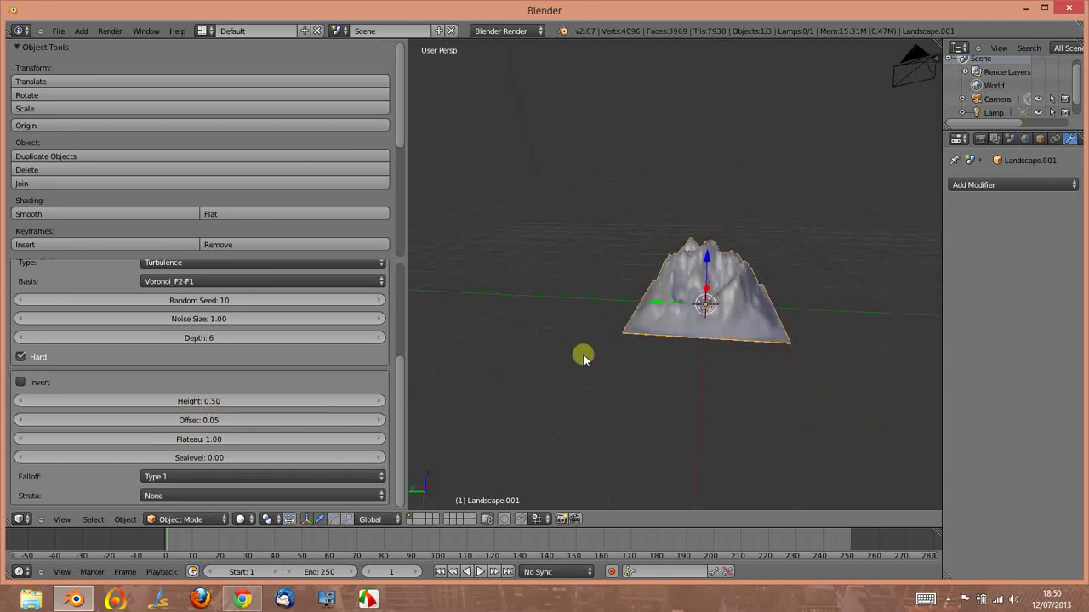
pyautogui.click(205, 438)
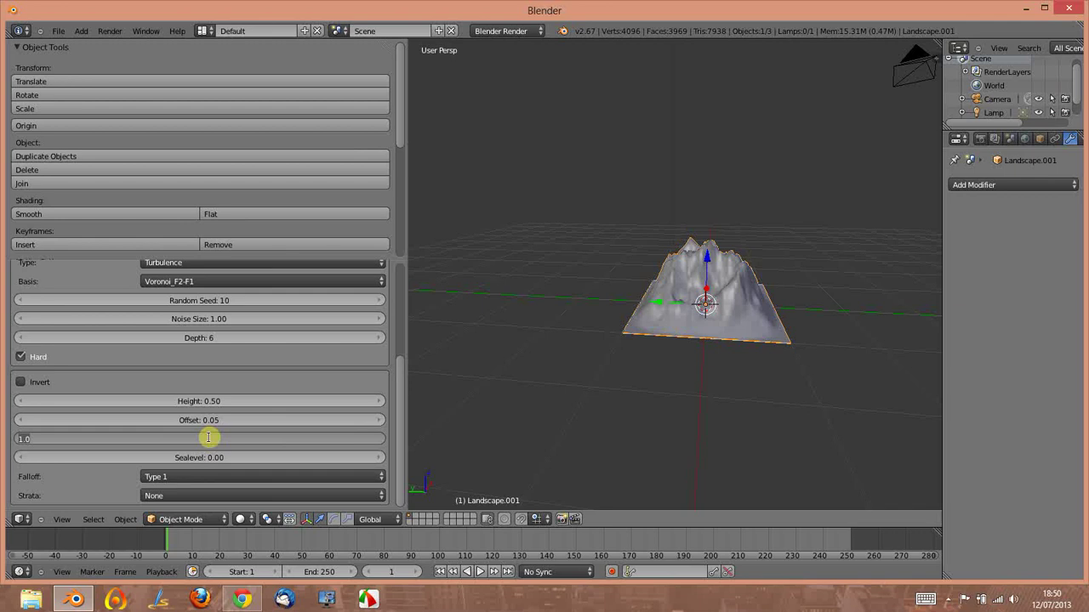
pyautogui.write('0.5')
pyautogui.press('Return')
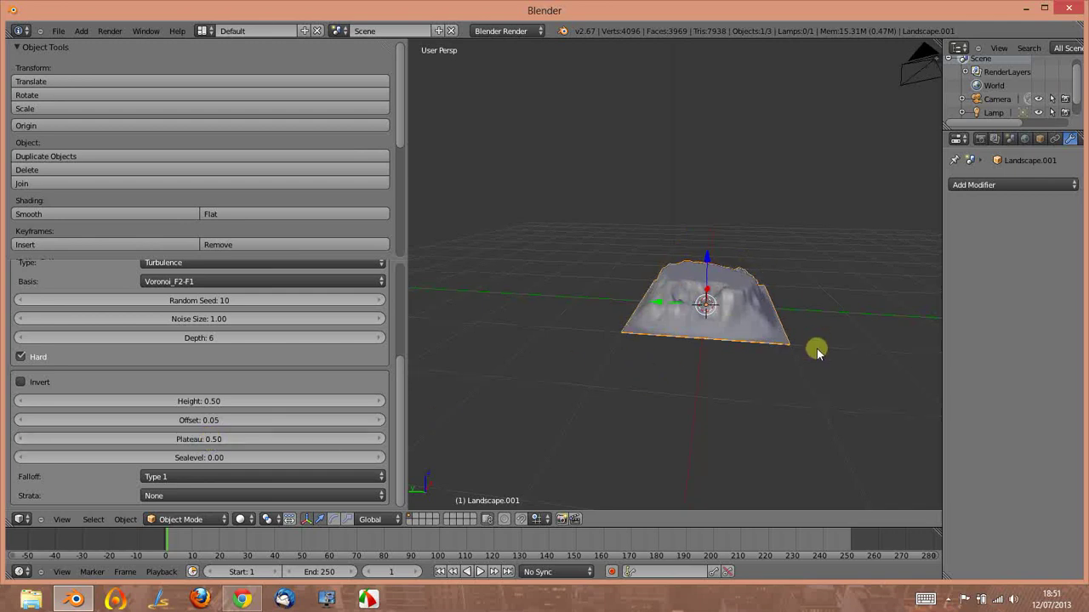
pyautogui.moveTo(814, 348); pyautogui.dragTo(737, 333, button='middle')
pyautogui.moveTo(820, 313); pyautogui.dragTo(697, 284, button='middle')
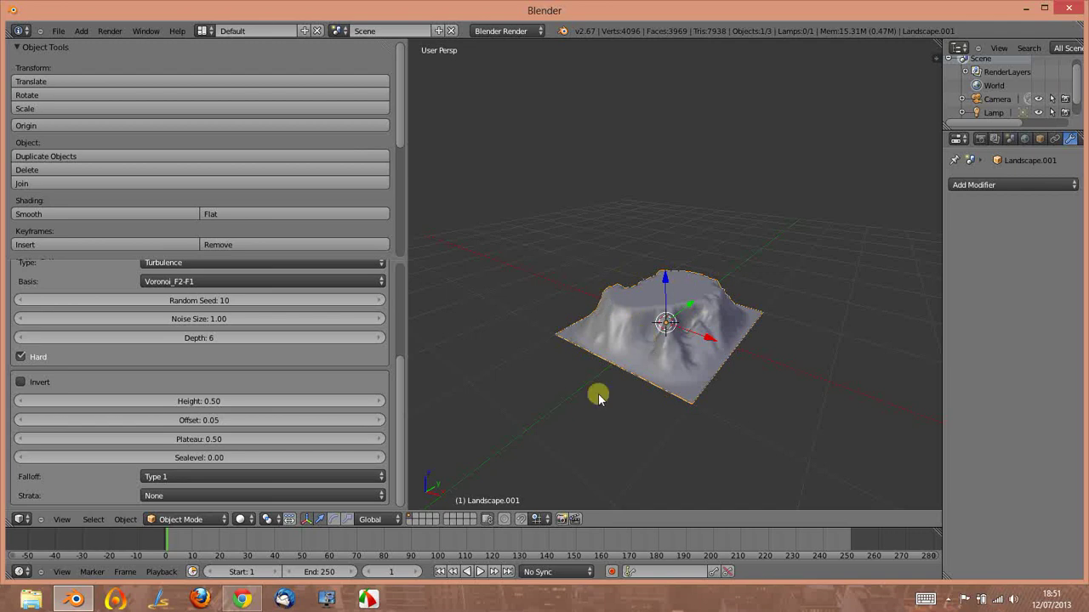
# Step: Try a Sealevel of 0.50, then set it to 0.20 to level the low ground
pyautogui.scroll(2, 598, 393)
pyautogui.scroll(2, 592, 345)
pyautogui.scroll(2, 607, 363)
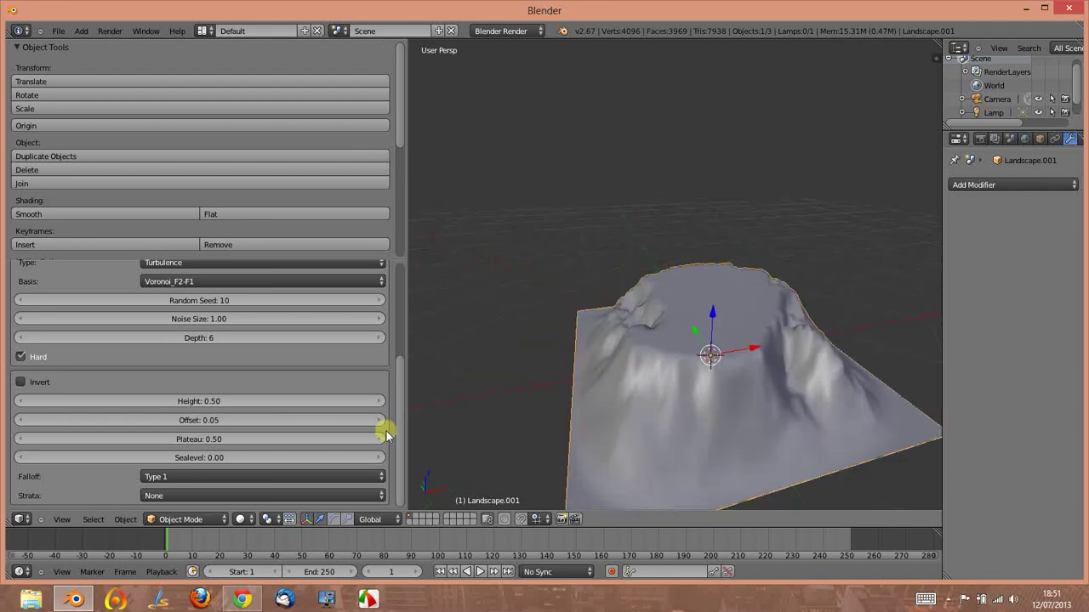
pyautogui.click(200, 459)
pyautogui.write('0.5')
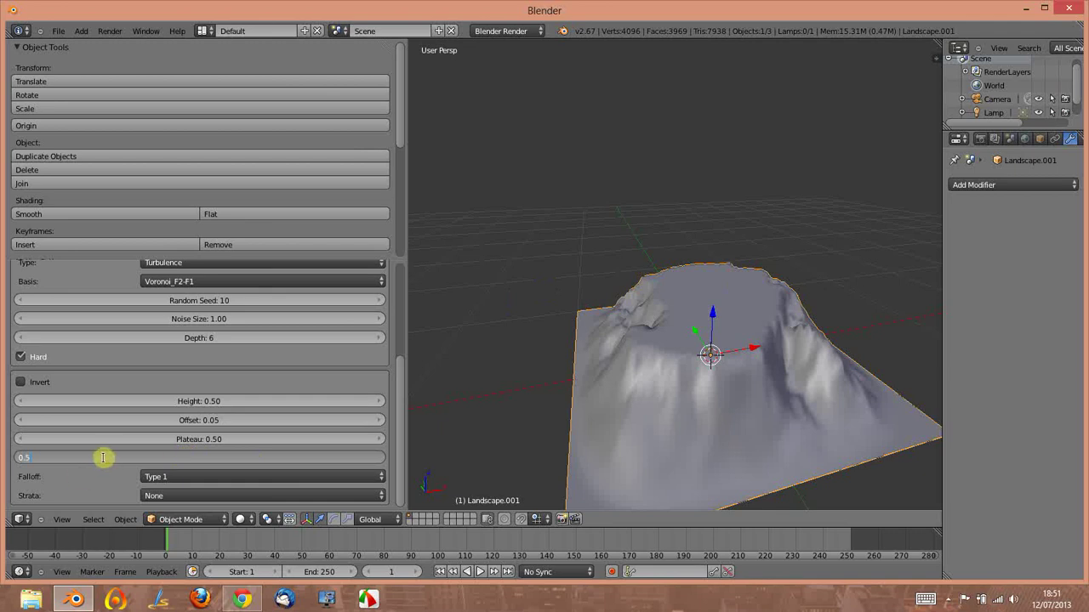
pyautogui.press('Return')
pyautogui.click(176, 456)
pyautogui.write('0.2')
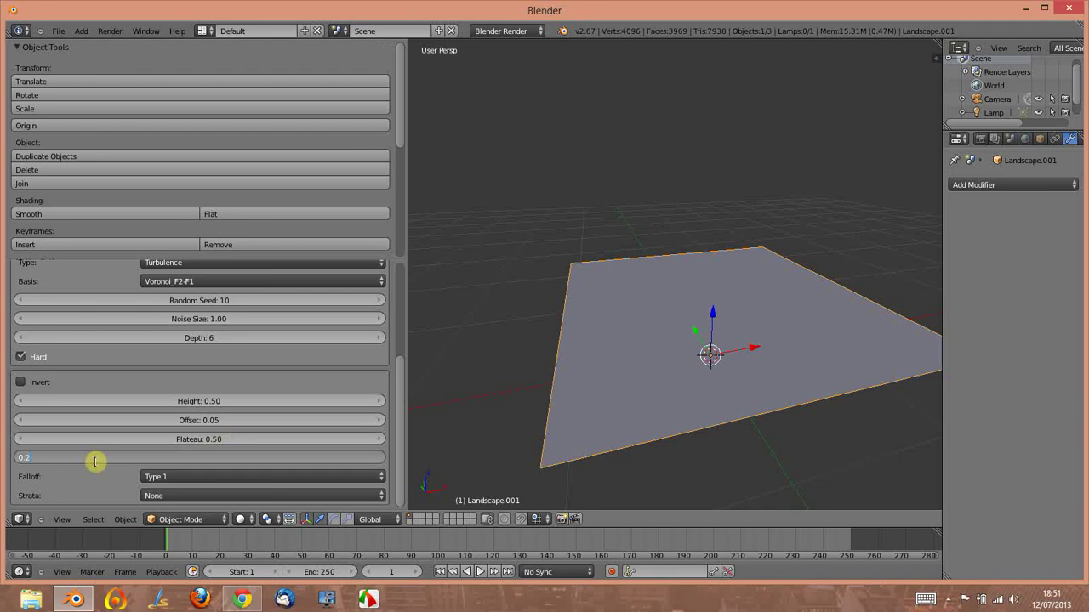
pyautogui.press('Return')
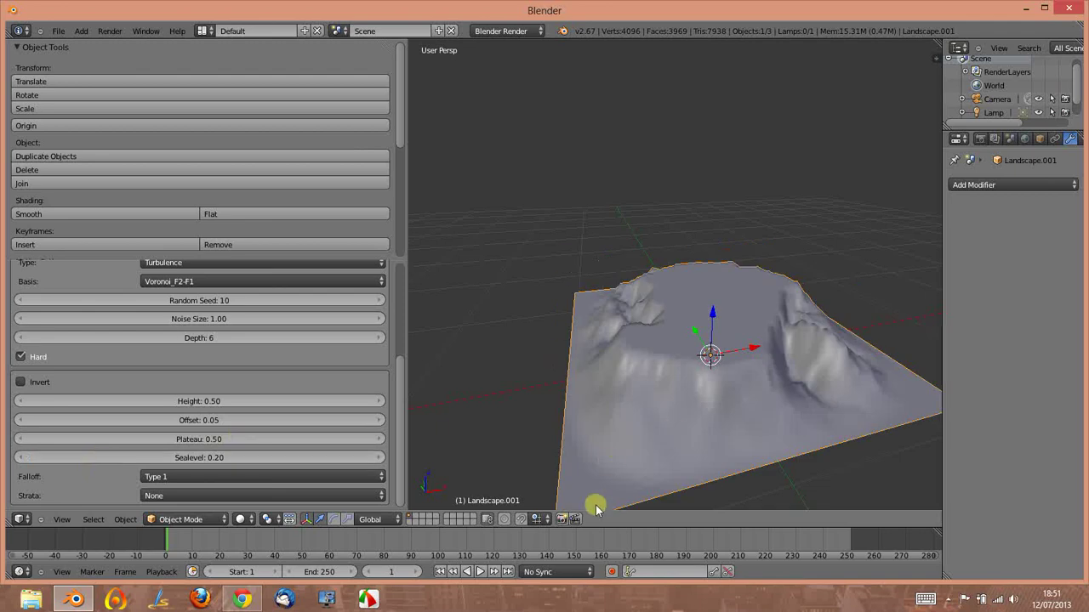
pyautogui.moveTo(674, 375); pyautogui.dragTo(644, 374, button='middle')
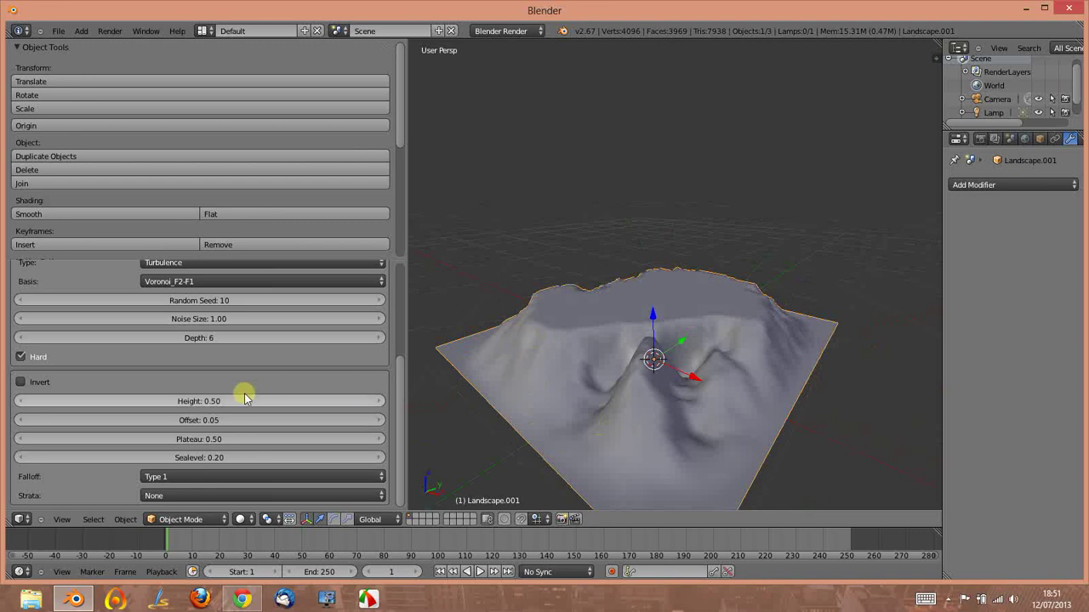
pyautogui.click(213, 479)
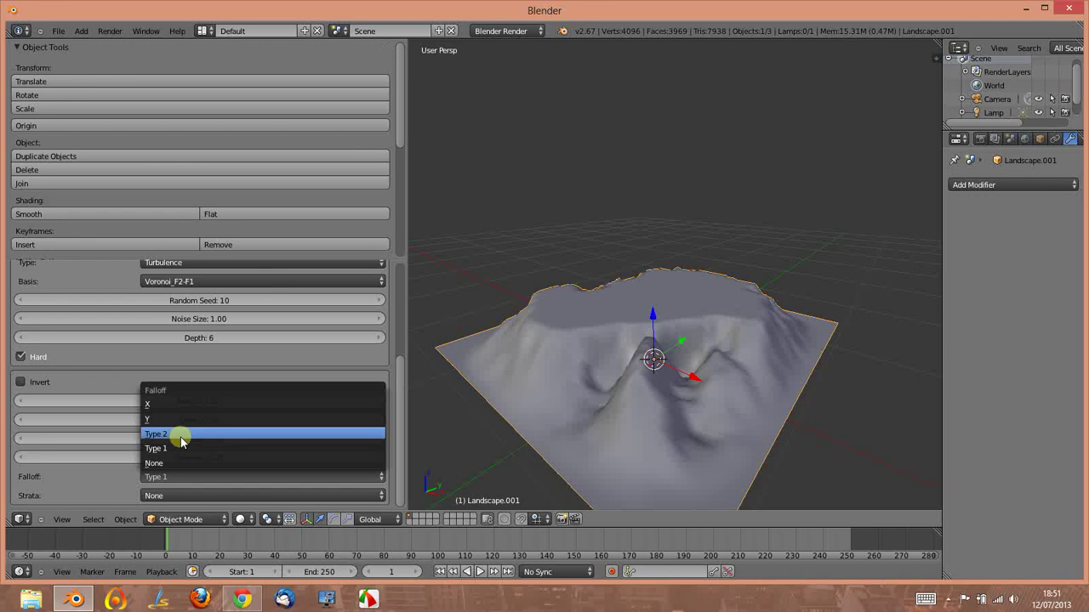
# Step: Cycle the Falloff through Type 2, Type 1 and Y, then settle on X
pyautogui.click(180, 435)
pyautogui.click(214, 476)
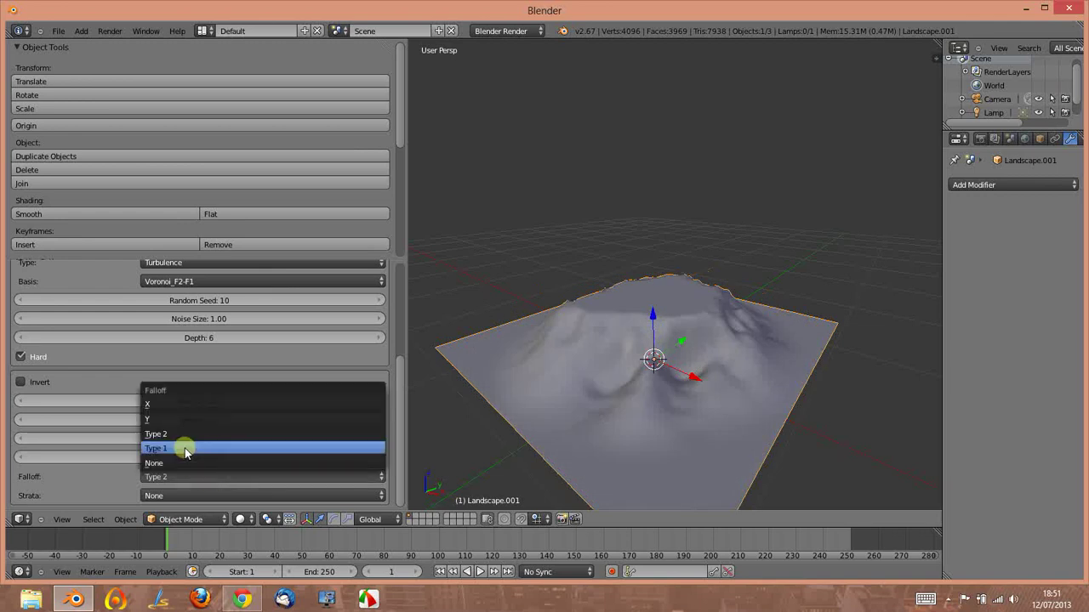
pyautogui.click(185, 449)
pyautogui.click(214, 477)
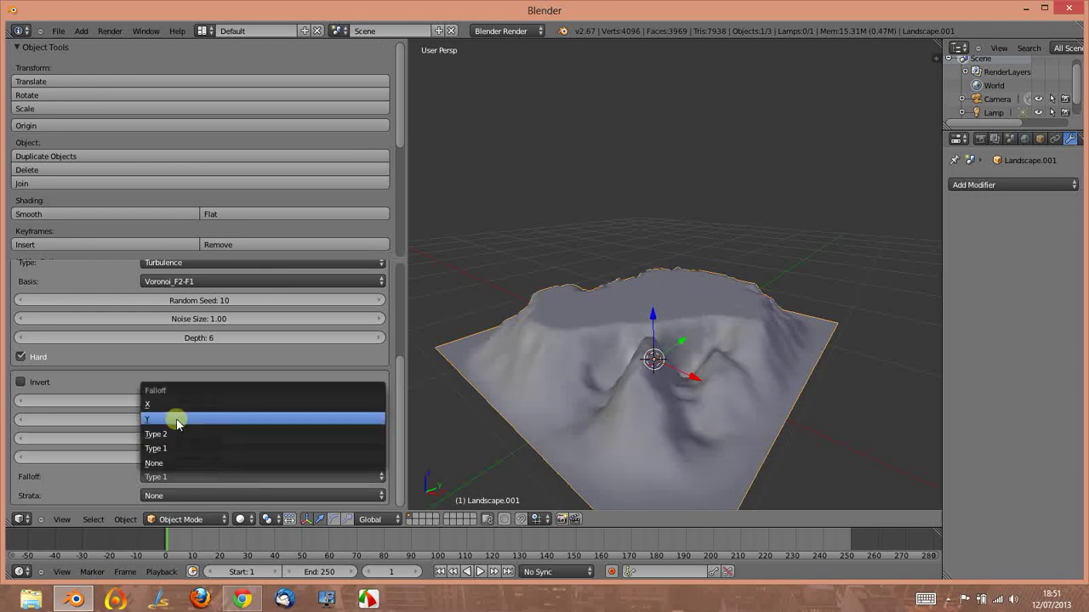
pyautogui.click(177, 422)
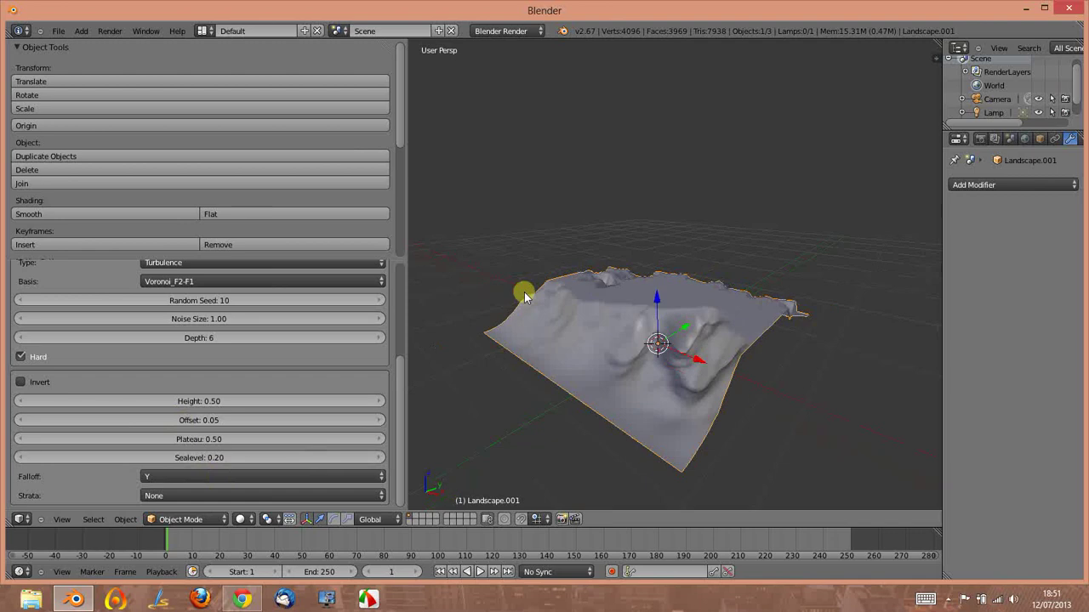
pyautogui.moveTo(524, 296); pyautogui.dragTo(651, 312, button='middle')
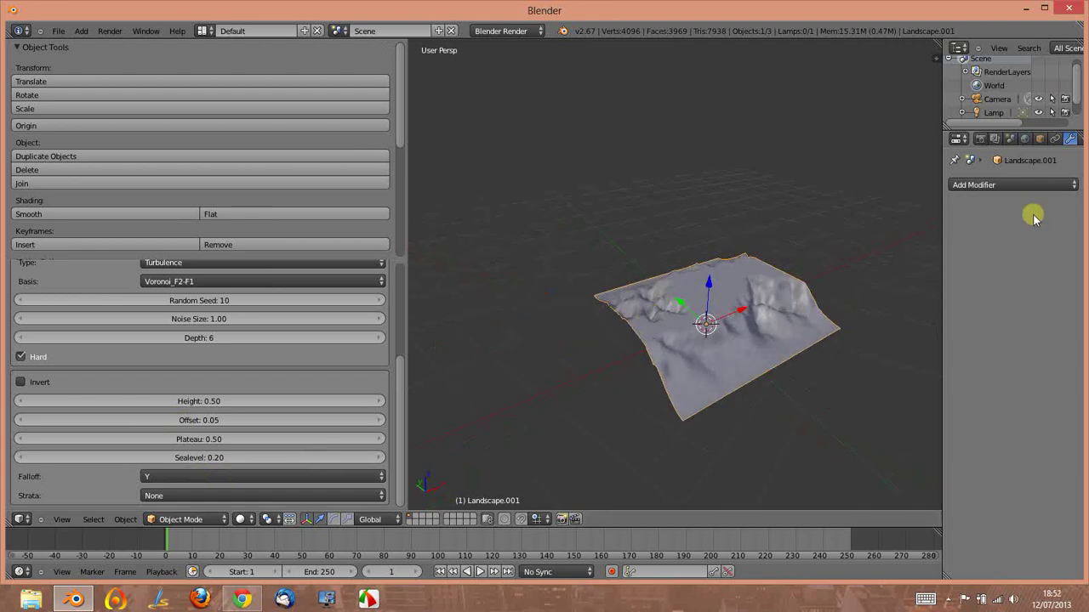
pyautogui.moveTo(826, 328); pyautogui.dragTo(692, 349, button='middle')
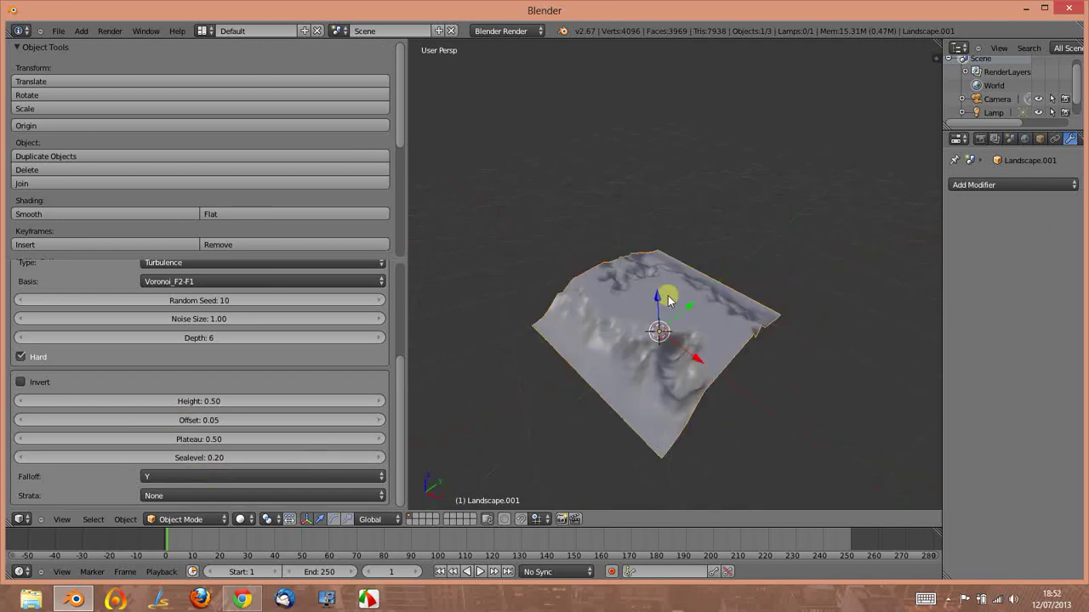
pyautogui.moveTo(778, 357); pyautogui.dragTo(712, 339, button='middle')
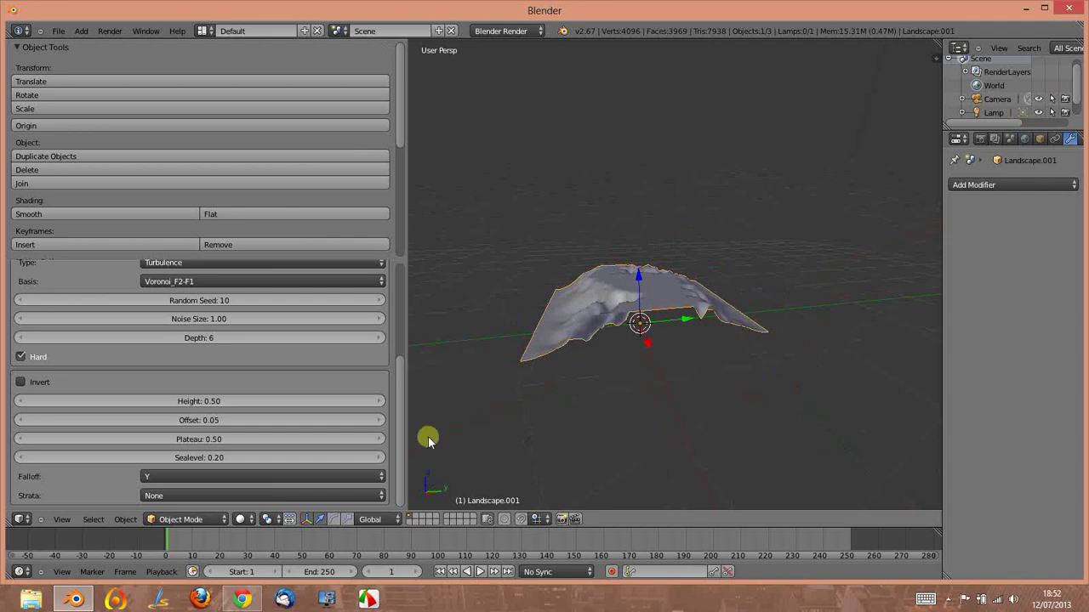
pyautogui.click(348, 476)
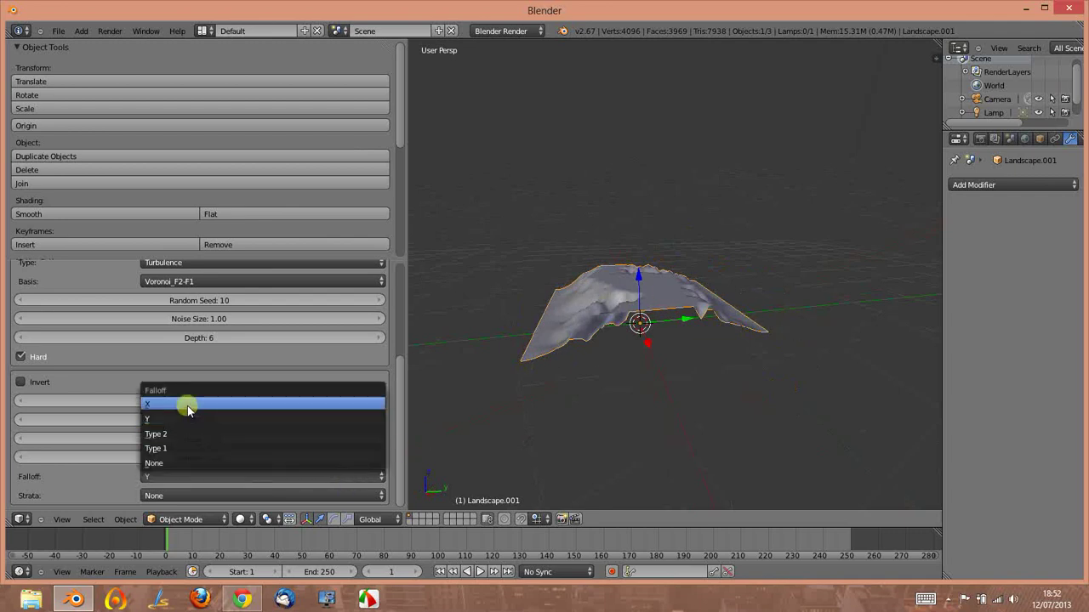
pyautogui.click(188, 403)
pyautogui.moveTo(845, 312)
pyautogui.mouseDown(button='middle')
pyautogui.moveTo(660, 357)
pyautogui.moveTo(757, 359)
pyautogui.moveTo(838, 338)
pyautogui.mouseUp(button='middle')
# Step: Try Strata Types 1, 2 and 3, then set Strata to None with Falloff kept at X
pyautogui.click(373, 496)
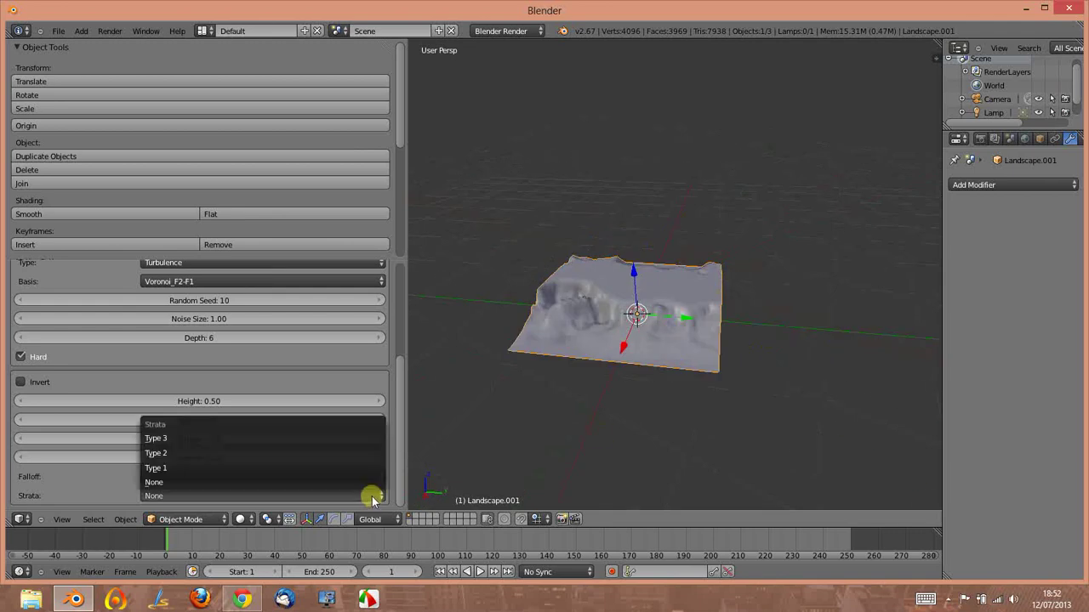
pyautogui.click(221, 463)
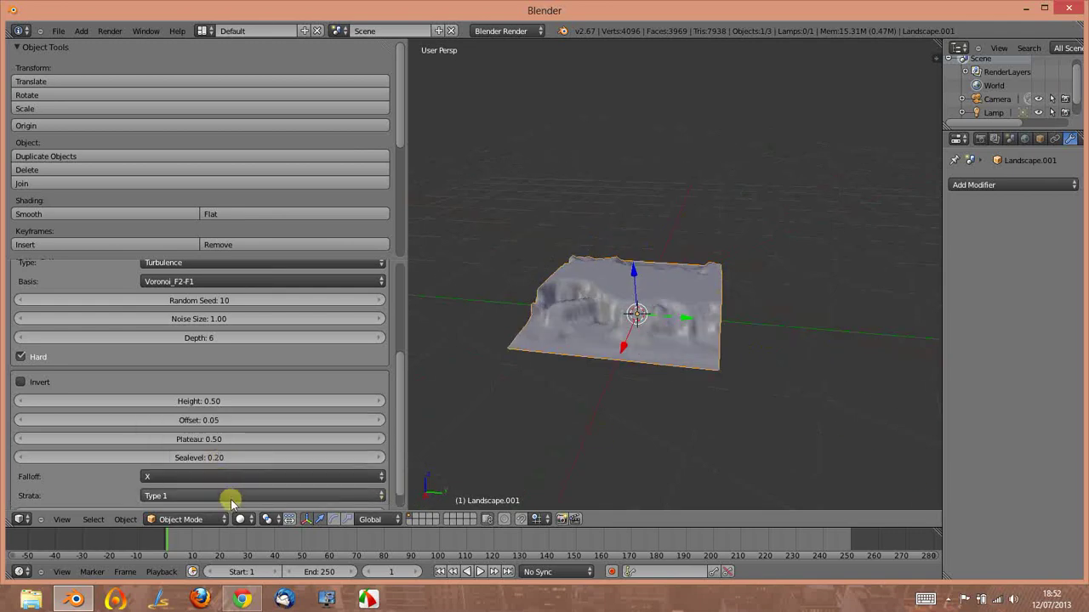
pyautogui.click(228, 498)
pyautogui.click(189, 456)
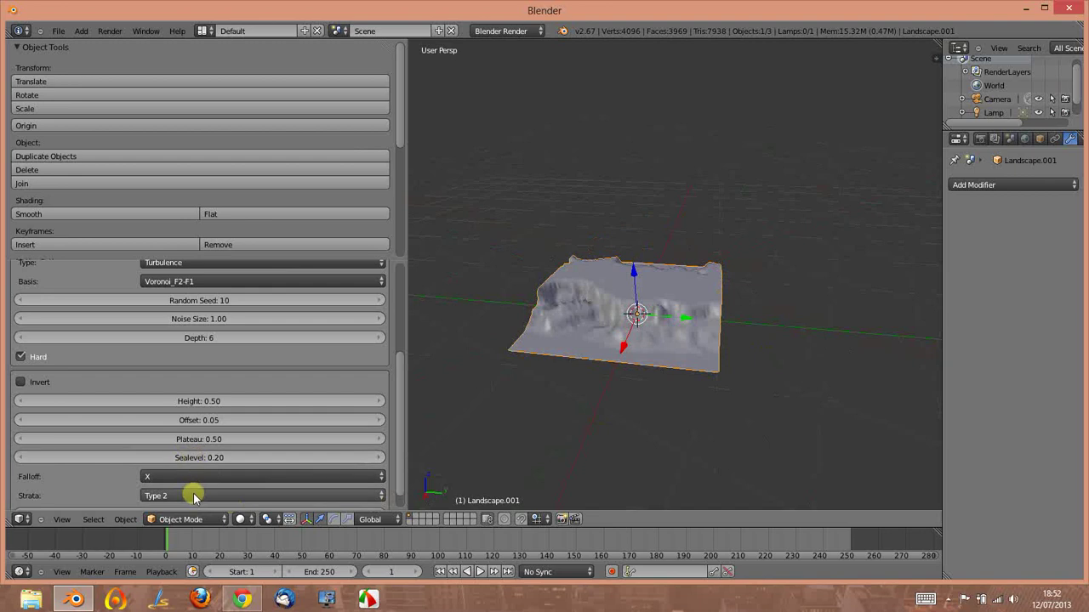
pyautogui.click(196, 495)
pyautogui.click(175, 439)
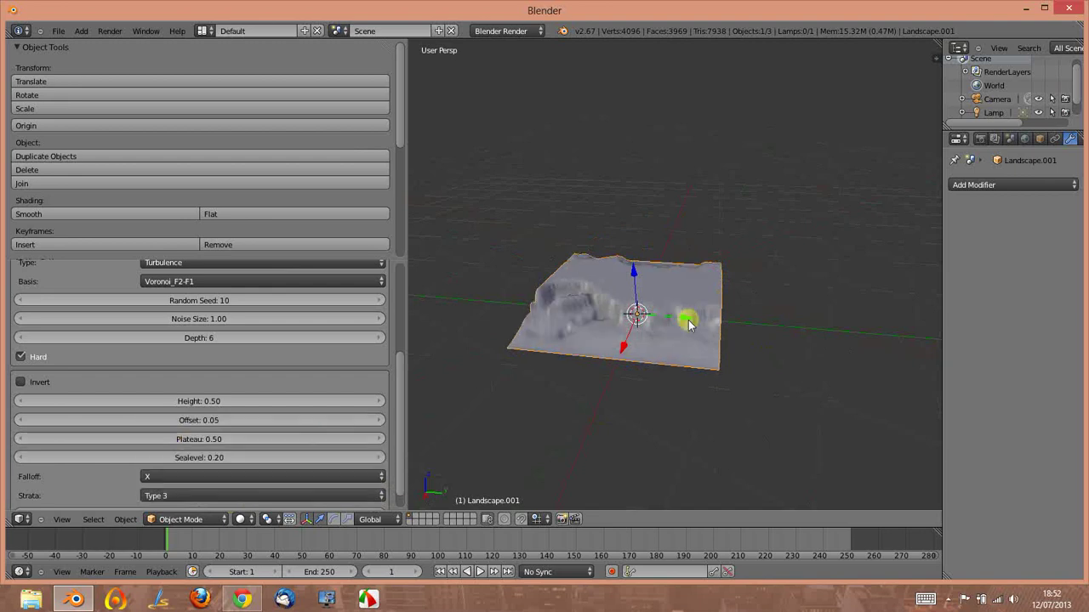
pyautogui.moveTo(777, 322)
pyautogui.mouseDown(button='middle')
pyautogui.moveTo(635, 323)
pyautogui.moveTo(595, 357)
pyautogui.mouseUp(button='middle')
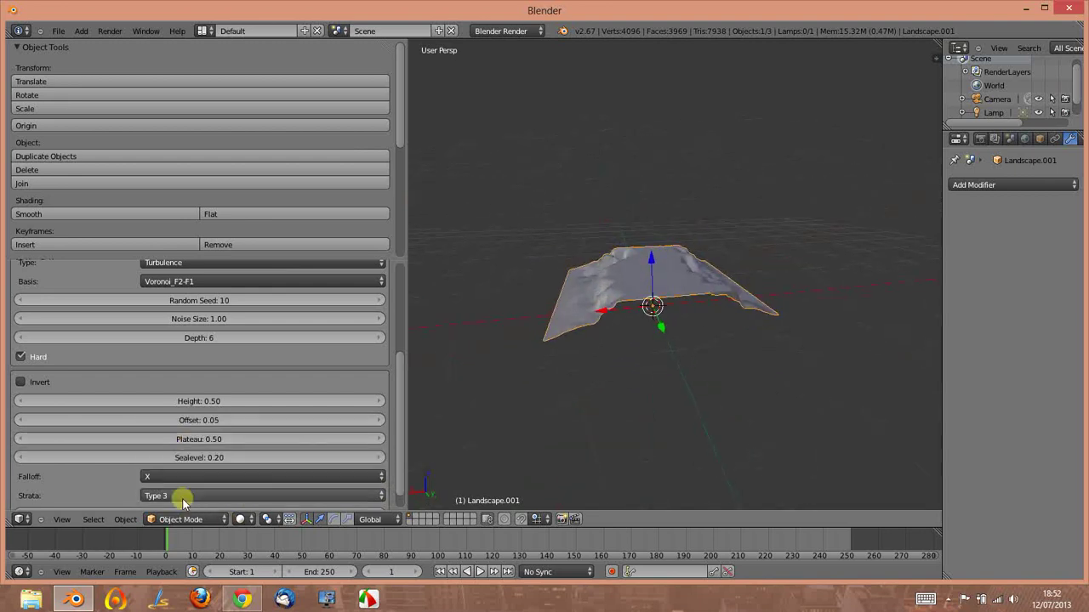
pyautogui.click(243, 495)
pyautogui.click(170, 467)
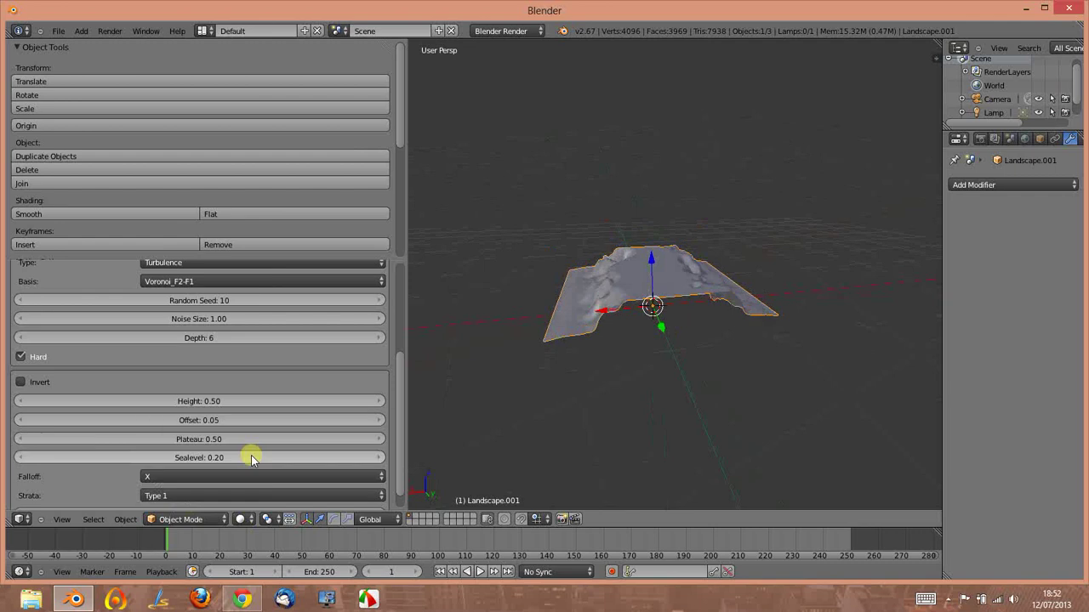
pyautogui.click(226, 495)
pyautogui.click(206, 482)
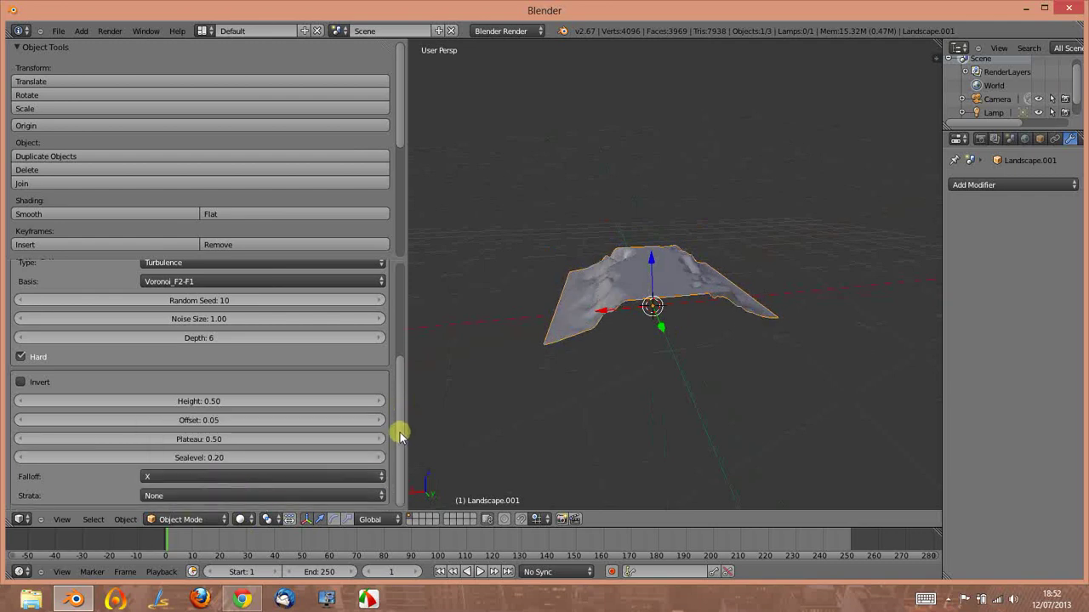
pyautogui.moveTo(483, 346)
pyautogui.mouseDown(button='middle')
pyautogui.moveTo(667, 344)
pyautogui.moveTo(610, 340)
pyautogui.mouseUp(button='middle')
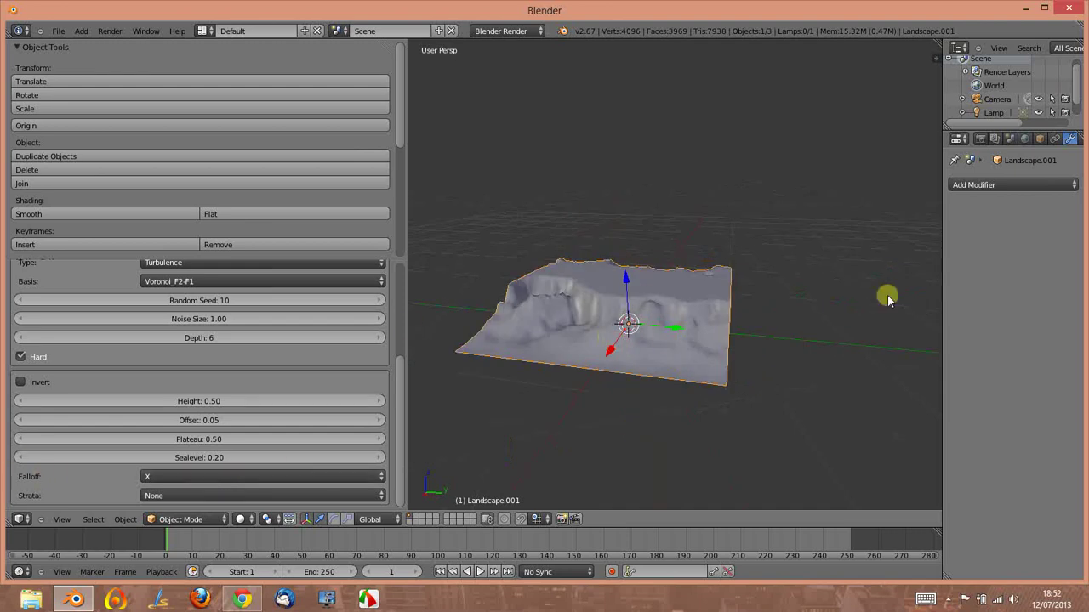
# Step: Add an Array modifier to the landscape with Relative Offset X 0 and Y 1
pyautogui.click(993, 184)
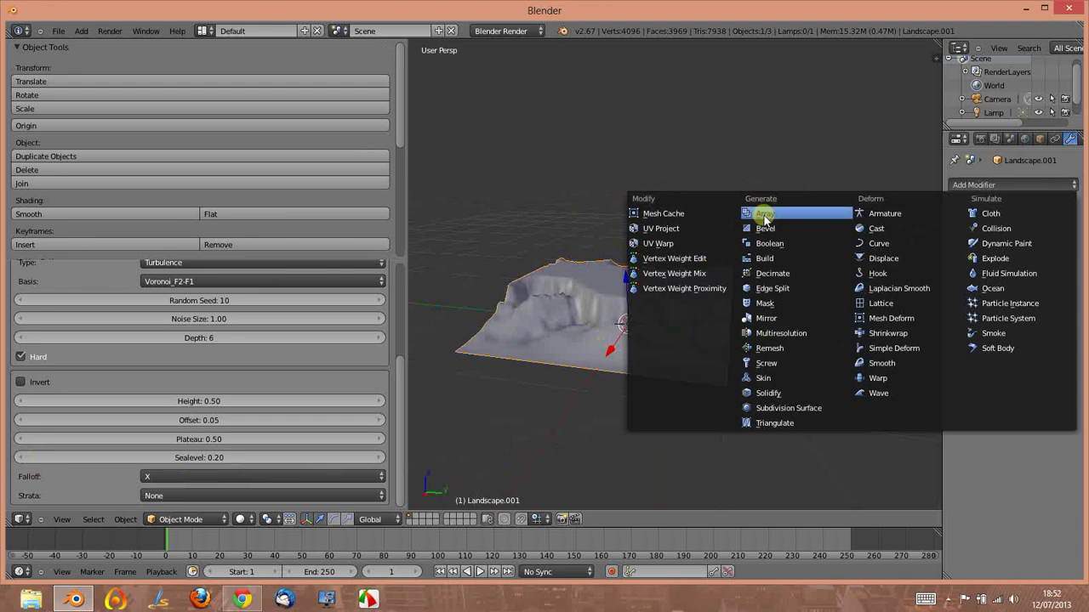
pyautogui.click(765, 213)
pyautogui.scroll(-5, 773, 285)
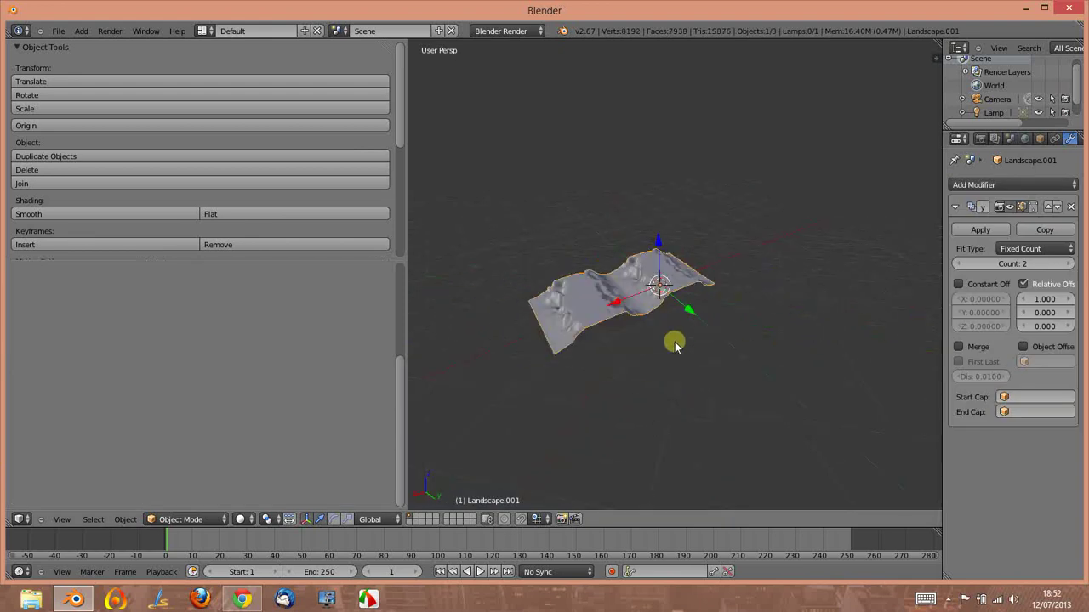
pyautogui.moveTo(675, 340)
pyautogui.mouseDown(button='middle')
pyautogui.moveTo(622, 335)
pyautogui.moveTo(536, 255)
pyautogui.mouseUp(button='middle')
pyautogui.write('0')
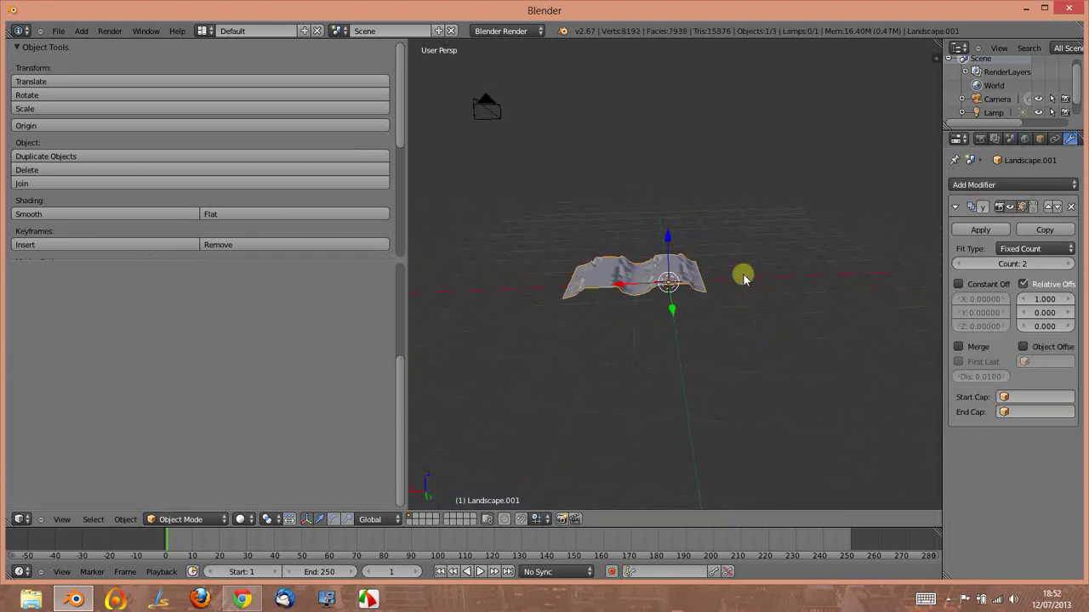
pyautogui.press('Return')
pyautogui.click(1045, 313)
pyautogui.write('1.000')
pyautogui.press('Return')
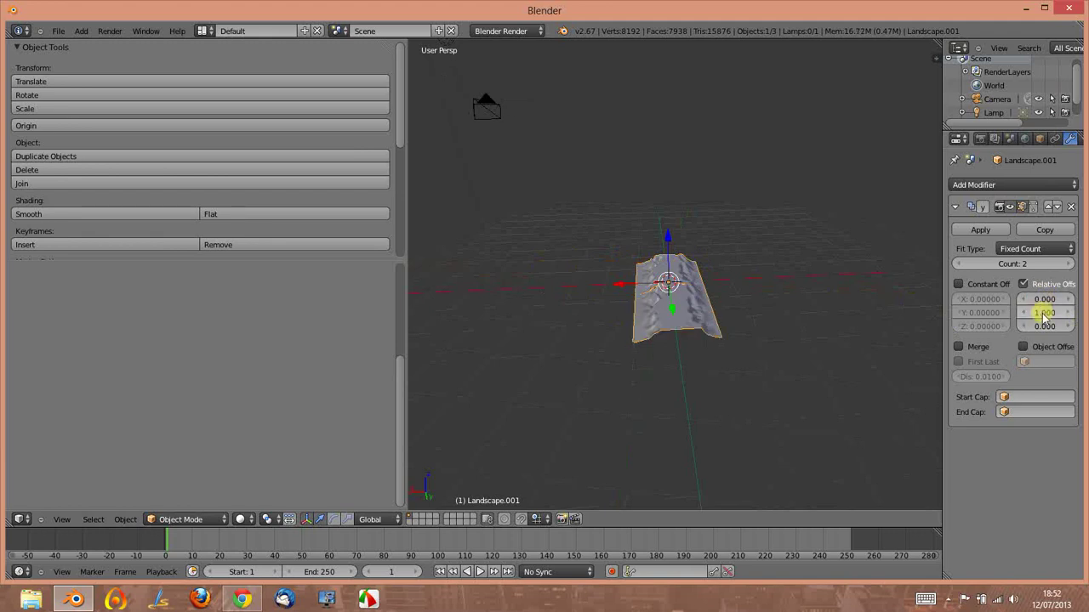
pyautogui.moveTo(583, 462)
pyautogui.mouseDown(button='middle')
pyautogui.moveTo(649, 444)
pyautogui.moveTo(720, 480)
pyautogui.mouseUp(button='middle')
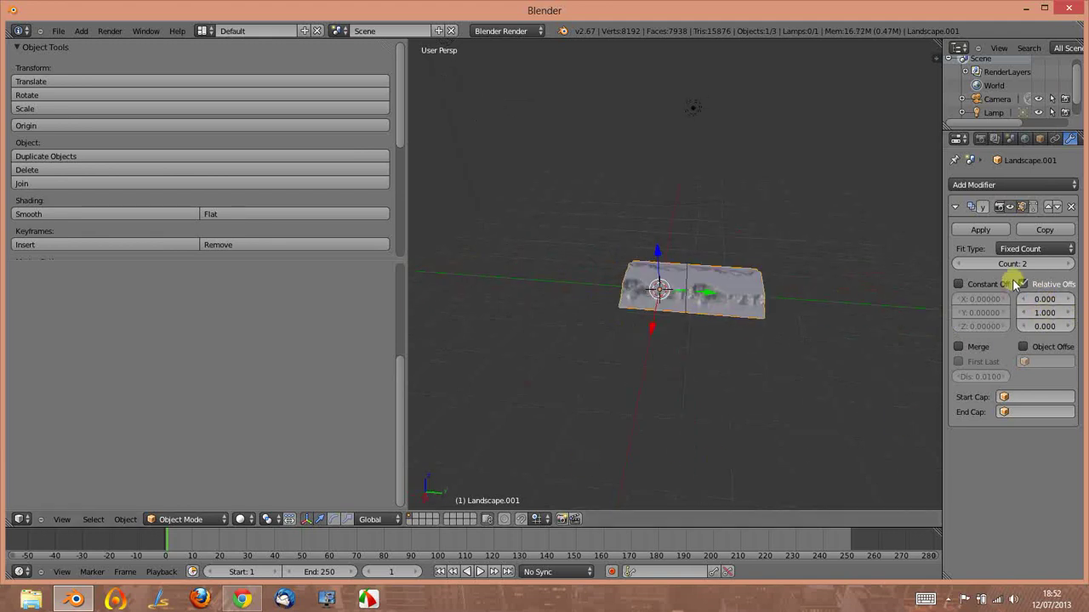
# Step: Set the array Count to 10 and inspect the seams along the strip
pyautogui.moveTo(1021, 265)
pyautogui.mouseDown()
pyautogui.moveTo(1029, 269)
pyautogui.moveTo(978, 270)
pyautogui.mouseUp()
pyautogui.moveTo(476, 357); pyautogui.dragTo(435, 375, button='middle')
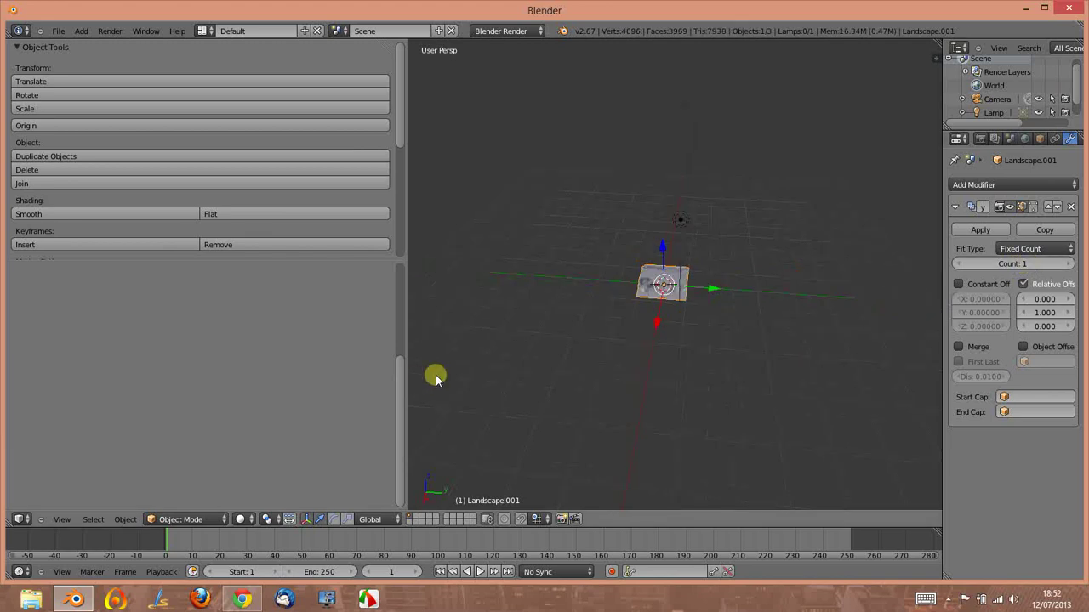
pyautogui.click(1020, 263)
pyautogui.write('10')
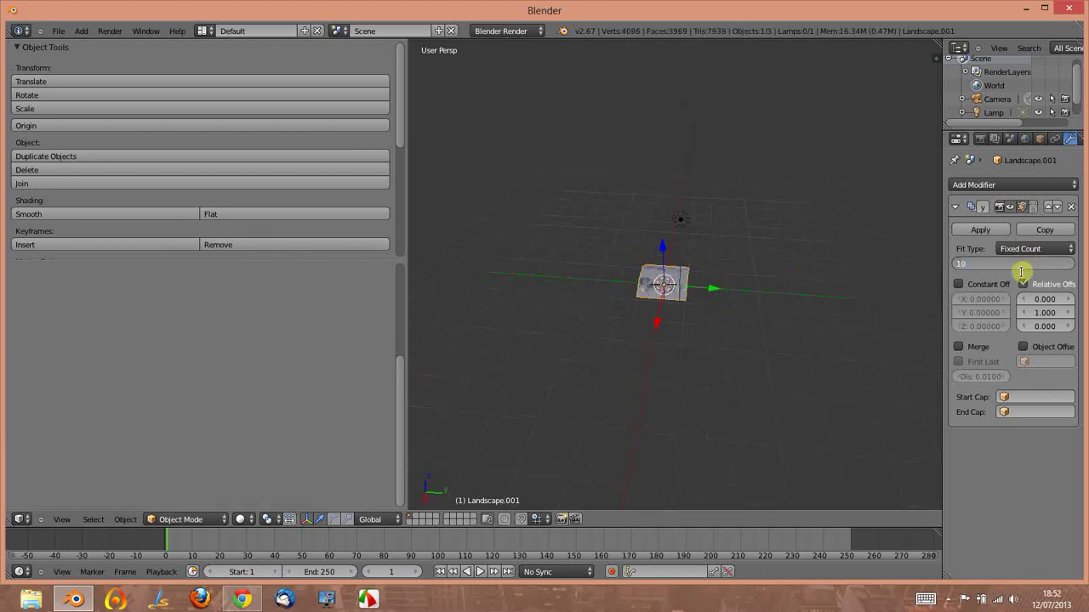
pyautogui.press('Return')
pyautogui.moveTo(633, 379)
pyautogui.mouseDown(button='middle')
pyautogui.moveTo(729, 387)
pyautogui.moveTo(610, 352)
pyautogui.moveTo(778, 338)
pyautogui.moveTo(750, 359)
pyautogui.moveTo(692, 348)
pyautogui.moveTo(751, 323)
pyautogui.moveTo(768, 350)
pyautogui.moveTo(671, 337)
pyautogui.moveTo(566, 348)
pyautogui.moveTo(678, 345)
pyautogui.moveTo(712, 331)
pyautogui.moveTo(717, 312)
pyautogui.mouseUp(button='middle')
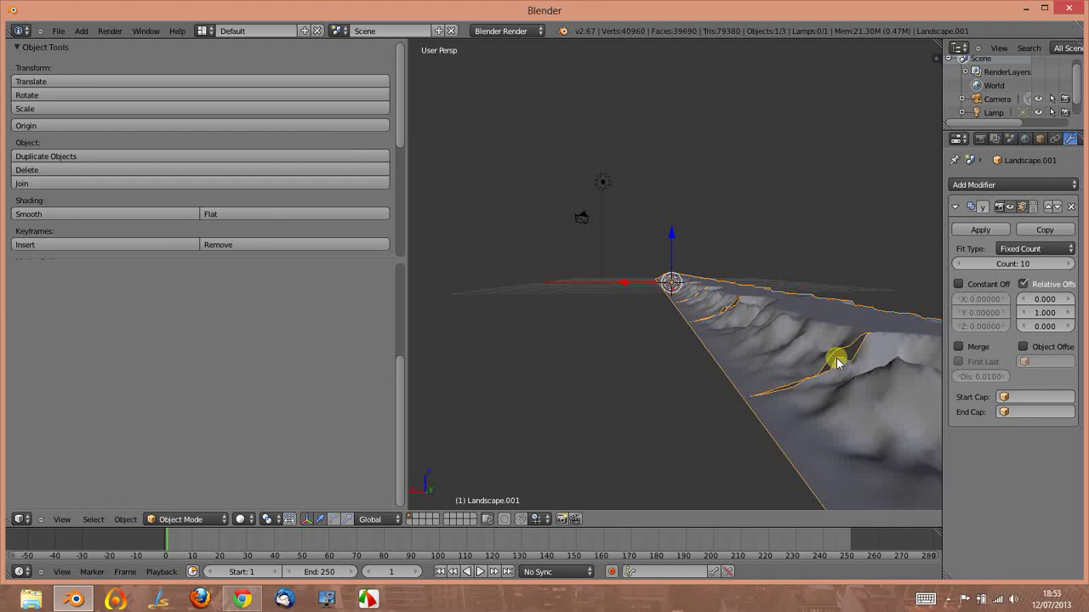
pyautogui.moveTo(836, 363)
pyautogui.mouseDown(button='middle')
pyautogui.moveTo(807, 377)
pyautogui.moveTo(833, 396)
pyautogui.moveTo(821, 406)
pyautogui.mouseUp(button='middle')
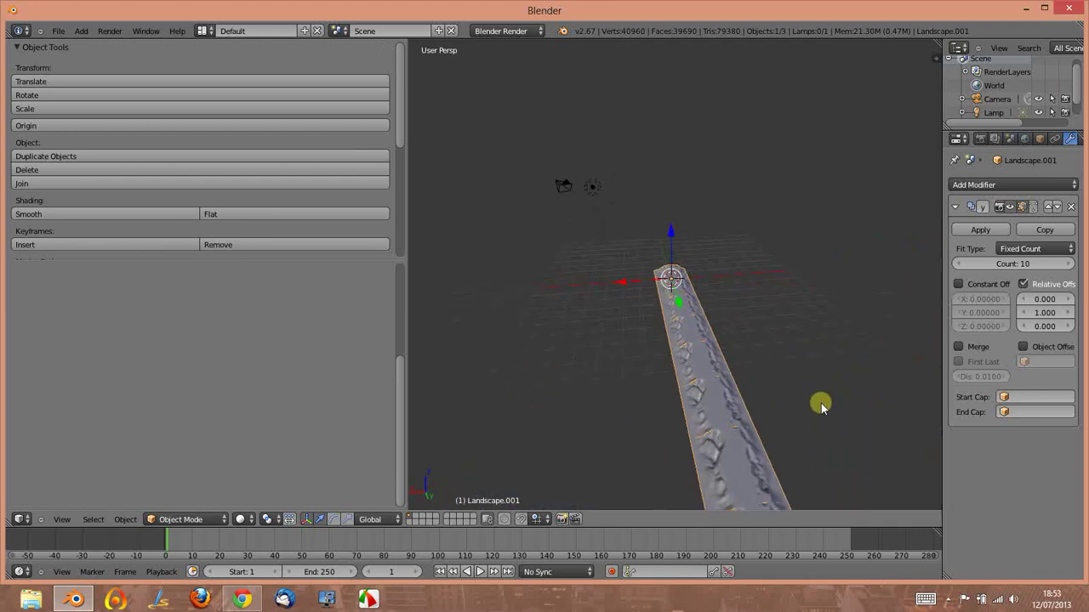
# Step: In Edit Mode, select the tile's boundary edge loop and move it to tidy the seam
pyautogui.press('Tab')
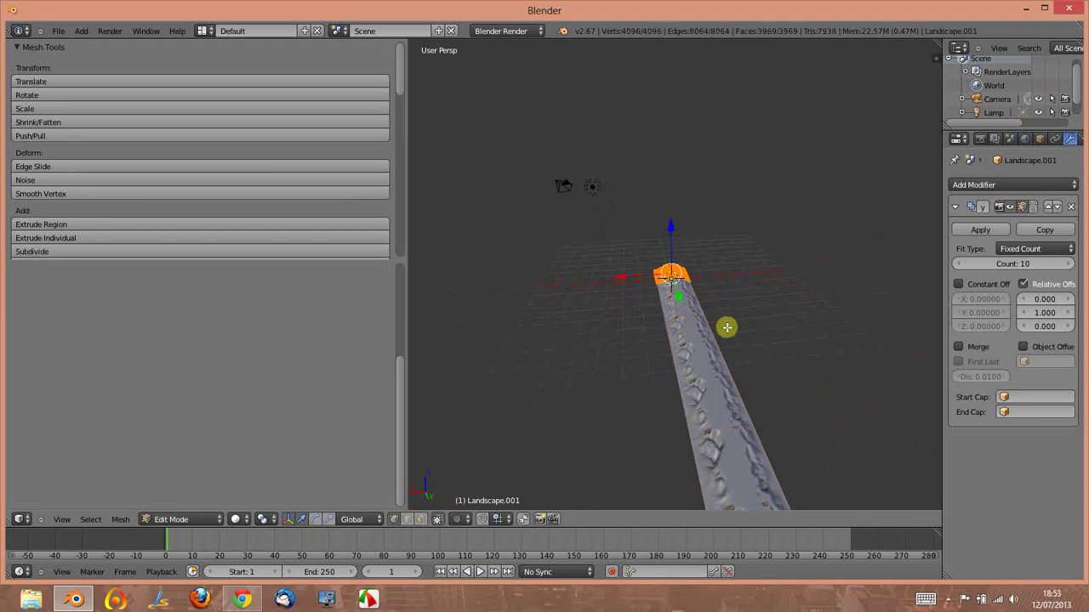
pyautogui.scroll(2, 668, 307)
pyautogui.scroll(2, 646, 298)
pyautogui.scroll(3, 636, 297)
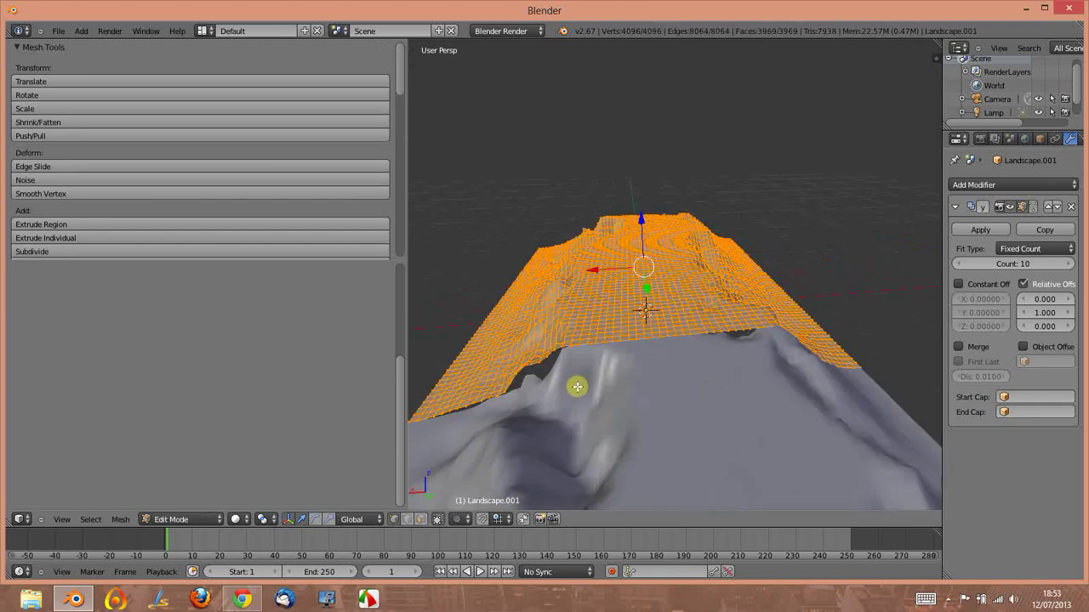
pyautogui.scroll(3, 587, 387)
pyautogui.moveTo(610, 407); pyautogui.dragTo(660, 403, button='middle')
pyautogui.moveTo(672, 375); pyautogui.dragTo(534, 400, button='middle')
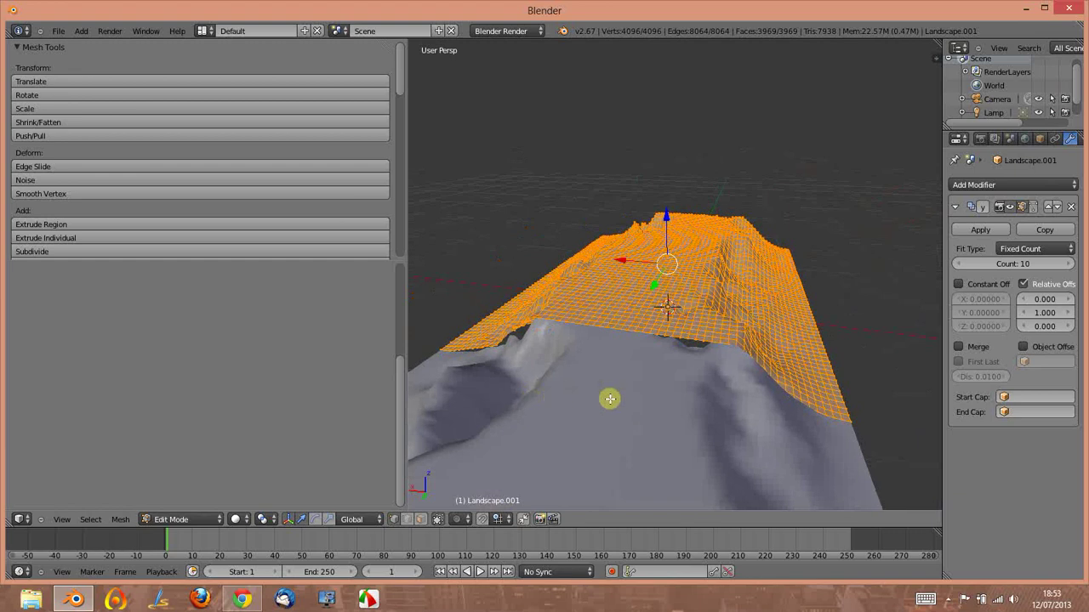
pyautogui.rightClick(695, 337)
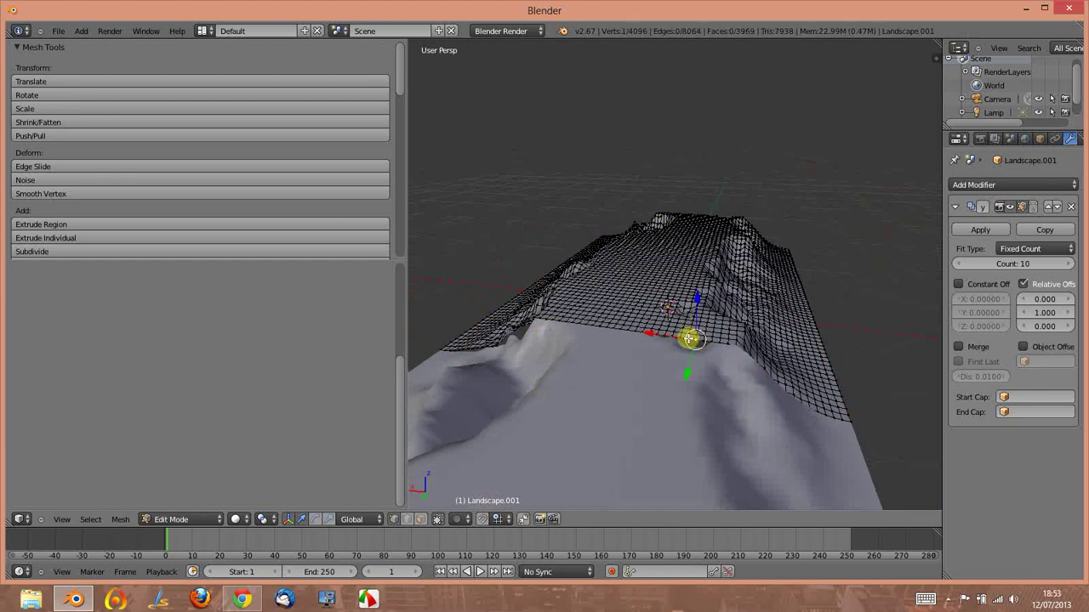
pyautogui.keyDown('alt'); pyautogui.rightClick(696, 337); pyautogui.keyUp('alt')
pyautogui.moveTo(814, 374); pyautogui.dragTo(705, 406, button='middle')
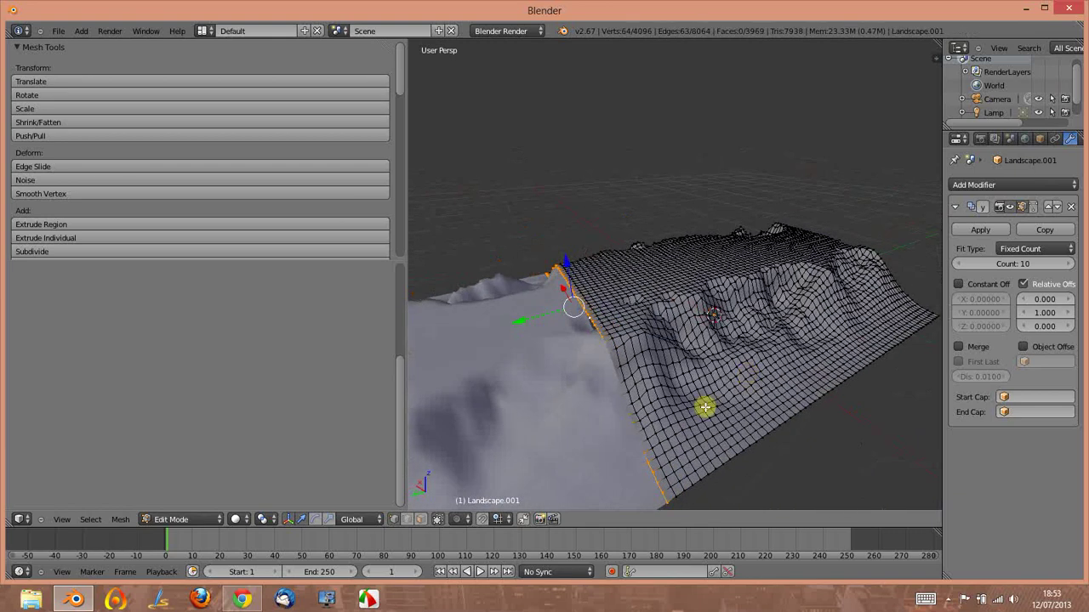
pyautogui.press('g')
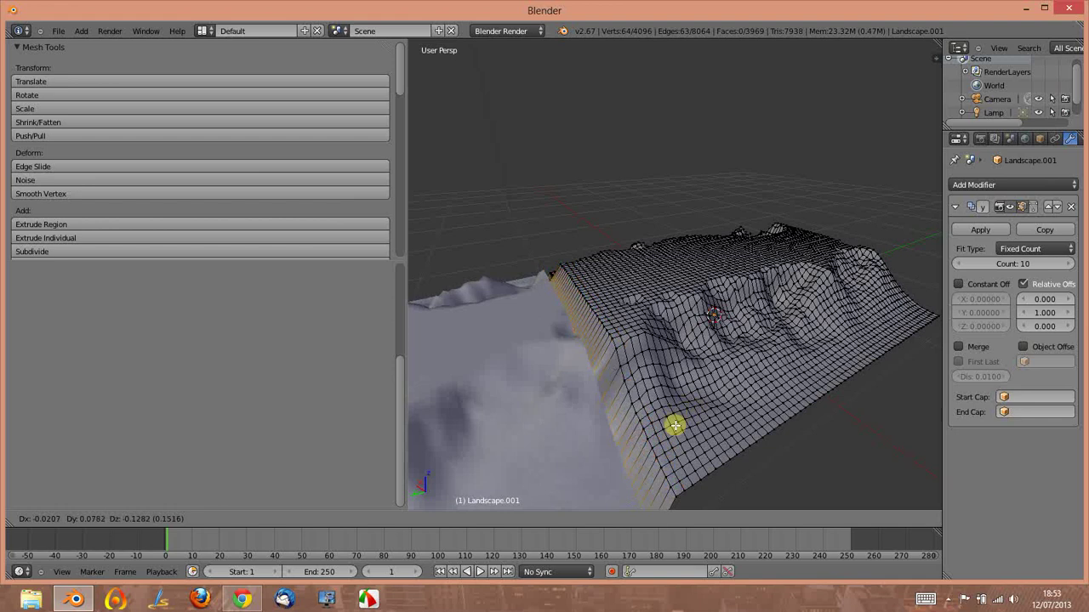
pyautogui.click(674, 426)
pyautogui.moveTo(676, 428)
pyautogui.mouseDown(button='middle')
pyautogui.moveTo(697, 413)
pyautogui.moveTo(663, 397)
pyautogui.moveTo(686, 398)
pyautogui.moveTo(688, 386)
pyautogui.moveTo(688, 406)
pyautogui.moveTo(673, 405)
pyautogui.mouseUp(button='middle')
# Step: Move the whole landscape mesh, then return to Object Mode to review the seams
pyautogui.press('a')
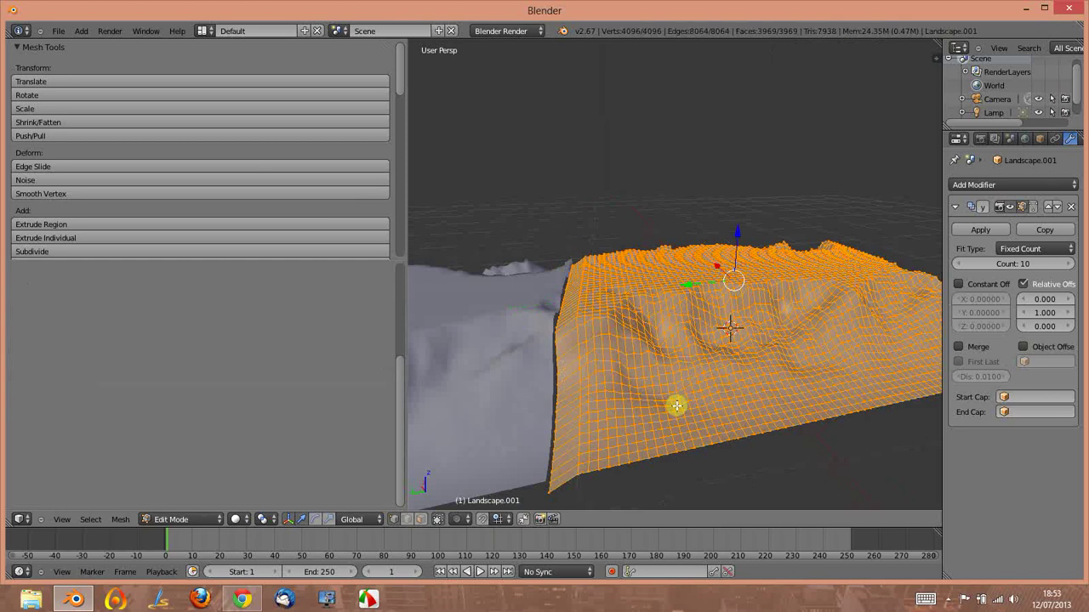
pyautogui.press('g')
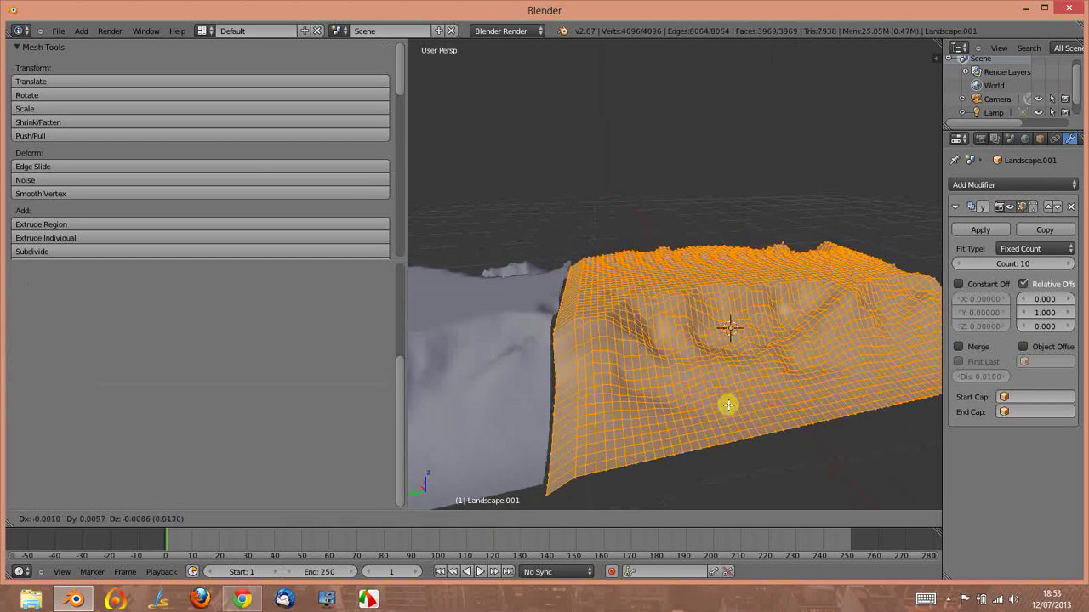
pyautogui.click(728, 404)
pyautogui.press('Tab')
pyautogui.moveTo(592, 442)
pyautogui.mouseDown(button='middle')
pyautogui.moveTo(597, 422)
pyautogui.moveTo(760, 437)
pyautogui.moveTo(914, 431)
pyautogui.moveTo(790, 389)
pyautogui.moveTo(802, 372)
pyautogui.moveTo(844, 435)
pyautogui.moveTo(814, 432)
pyautogui.moveTo(852, 428)
pyautogui.moveTo(801, 418)
pyautogui.mouseUp(button='middle')
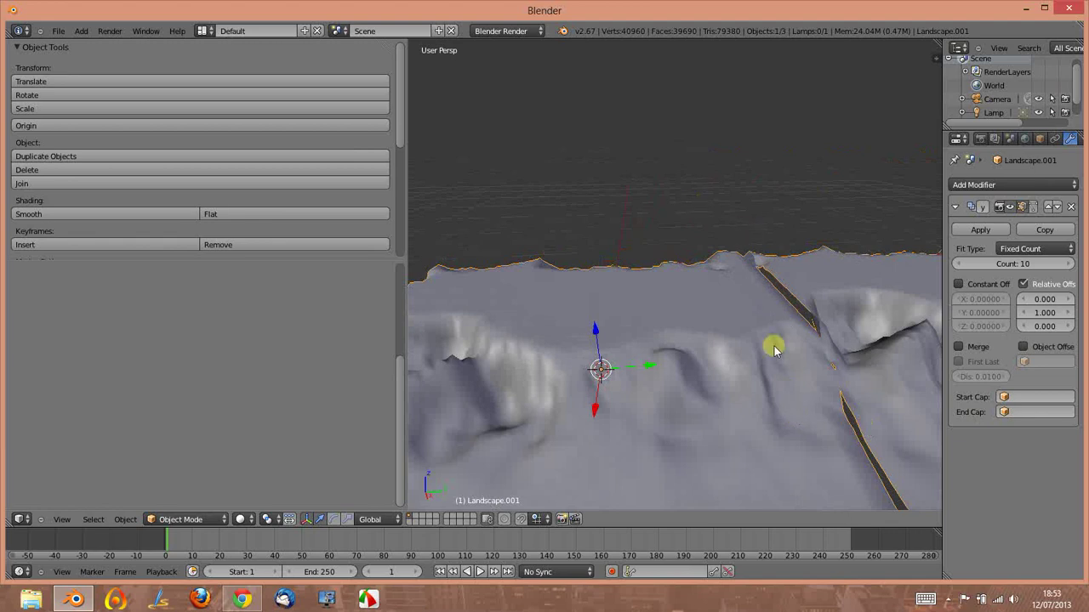
# Step: Apply the Array modifier and nudge one seam vertex in Edit Mode
pyautogui.click(980, 230)
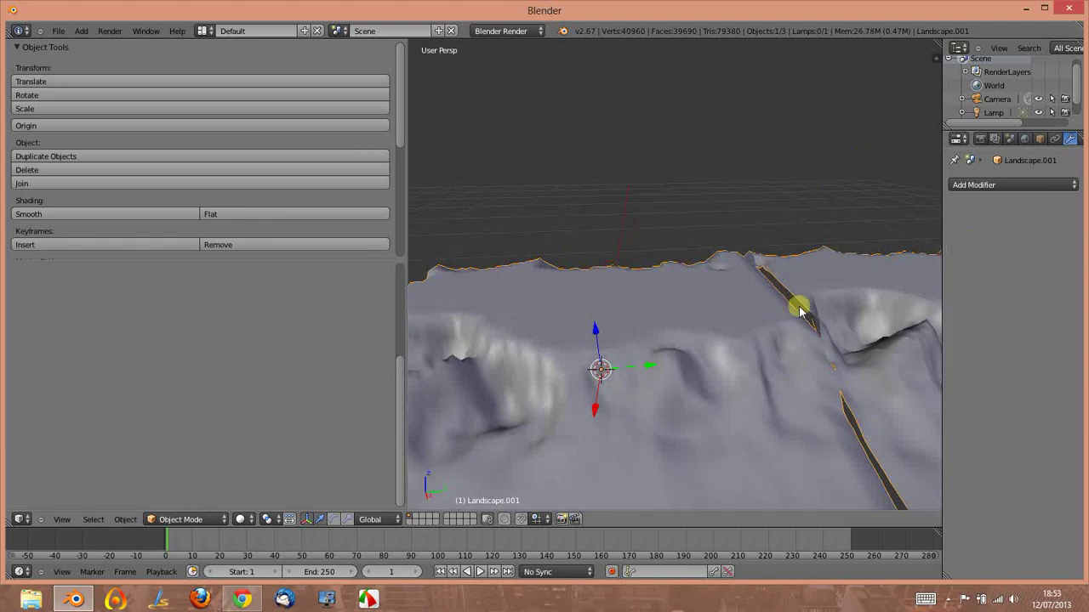
pyautogui.press('Tab')
pyautogui.rightClick(785, 296)
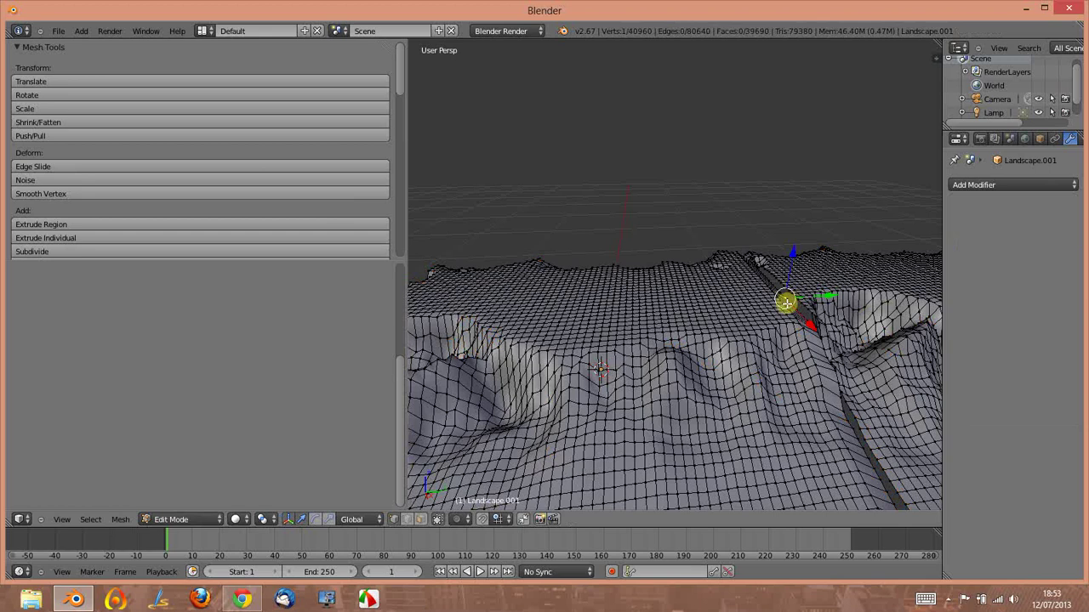
pyautogui.press('g')
pyautogui.click(833, 299)
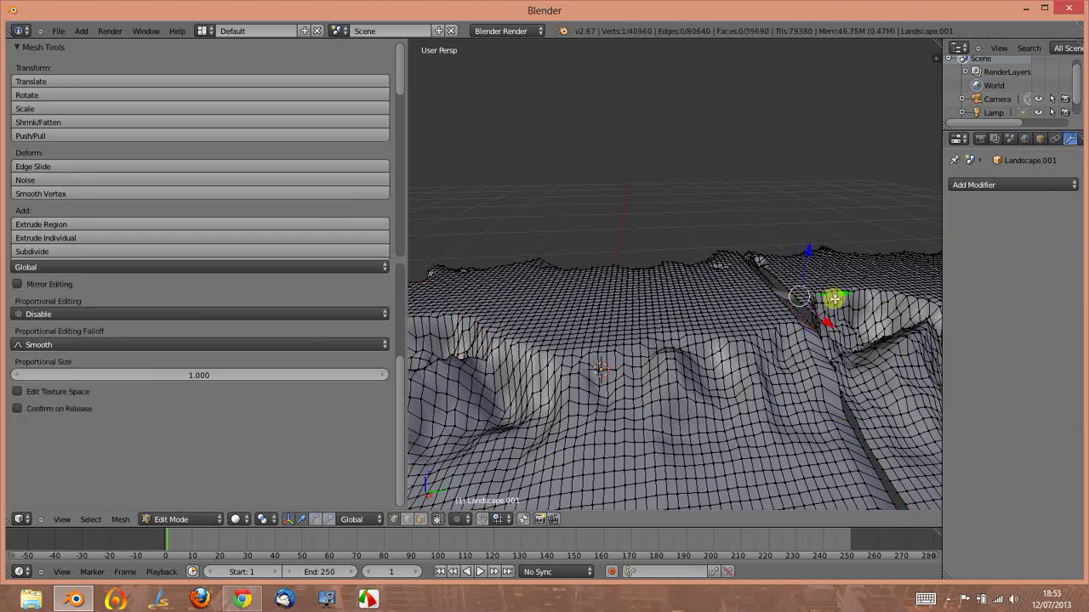
pyautogui.press('Tab')
# Step: Delete the arrayed landscape strip, leaving only the camera and lamp
pyautogui.scroll(-5, 752, 299)
pyautogui.moveTo(751, 302)
pyautogui.mouseDown(button='middle')
pyautogui.moveTo(790, 347)
pyautogui.moveTo(731, 341)
pyautogui.moveTo(641, 264)
pyautogui.moveTo(652, 301)
pyautogui.moveTo(761, 320)
pyautogui.moveTo(707, 267)
pyautogui.mouseUp(button='middle')
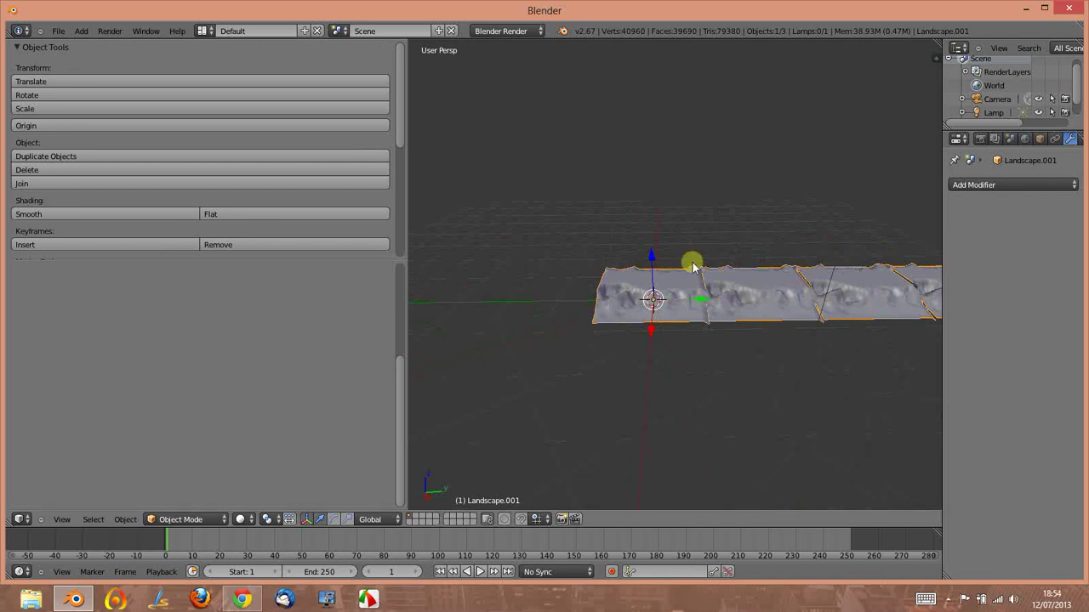
pyautogui.moveTo(630, 318); pyautogui.dragTo(694, 358, button='middle')
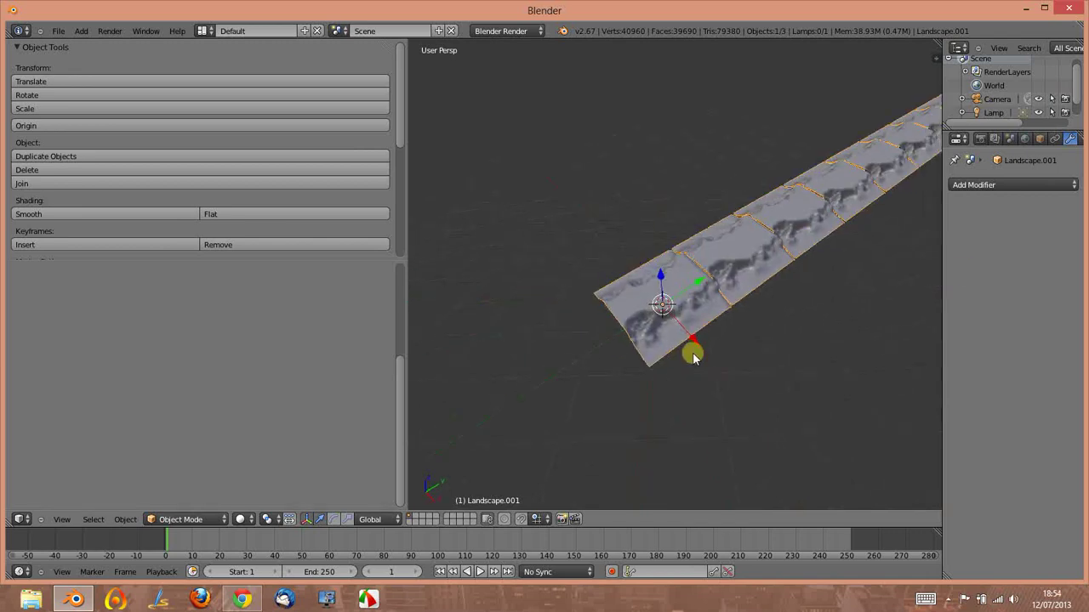
pyautogui.press('x')
pyautogui.click(652, 324)
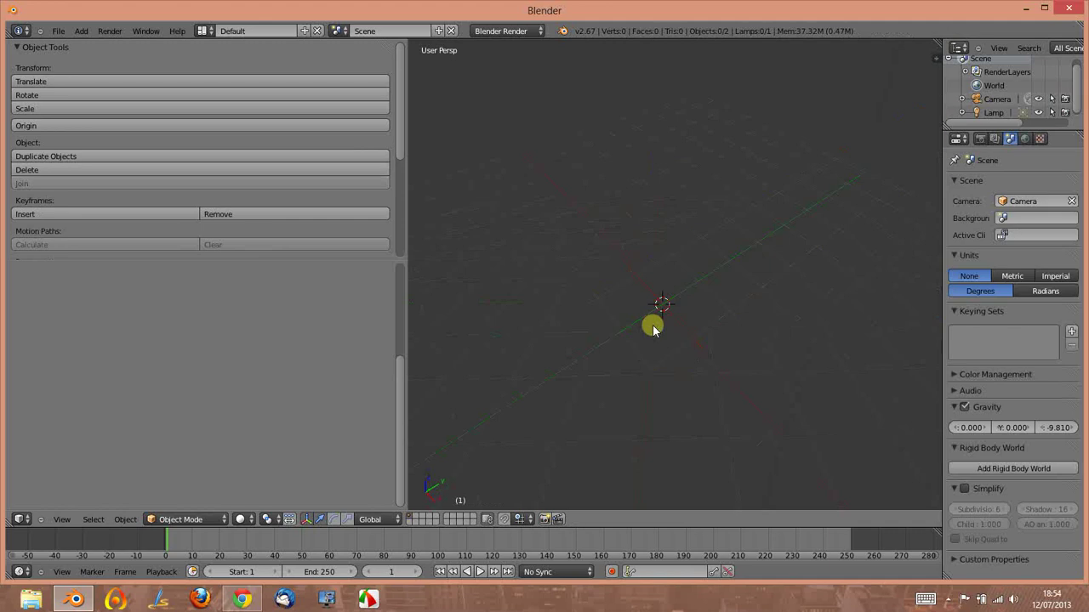
pyautogui.hotkey('shift', 'a')
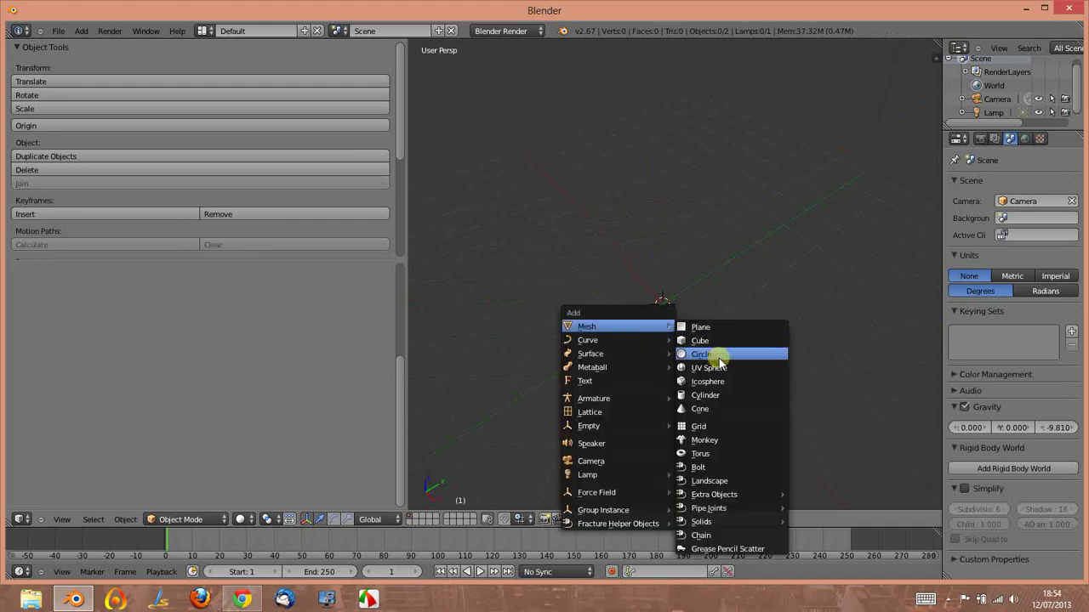
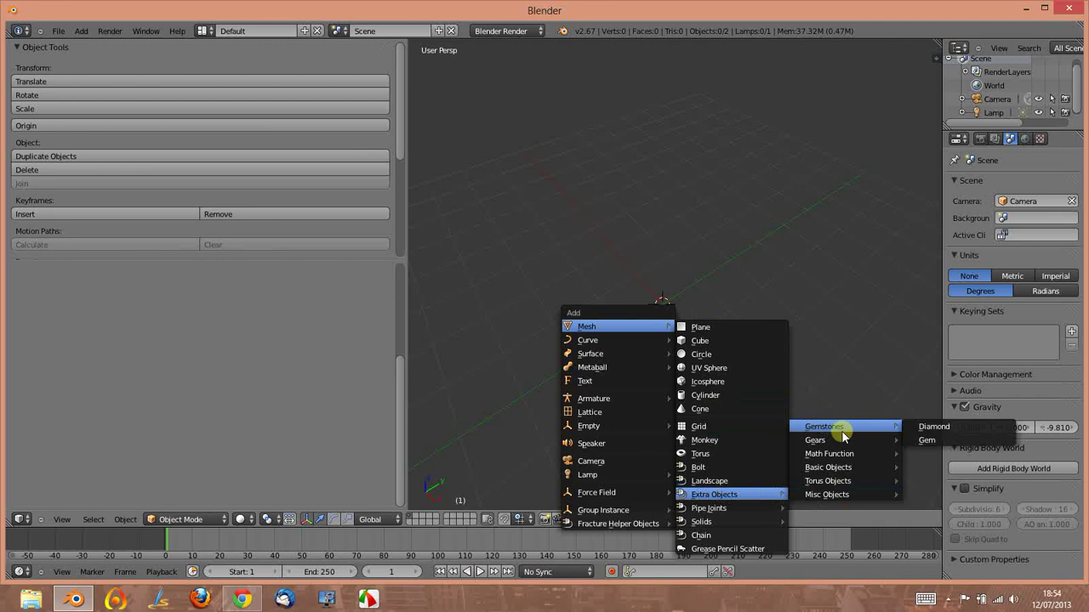
# Step: Add a trial Diamond and adjust its segments, then undo it and delete Landscape.001
pyautogui.click(927, 427)
pyautogui.moveTo(774, 425)
pyautogui.mouseDown(button='middle')
pyautogui.moveTo(709, 331)
pyautogui.moveTo(714, 320)
pyautogui.moveTo(643, 320)
pyautogui.mouseUp(button='middle')
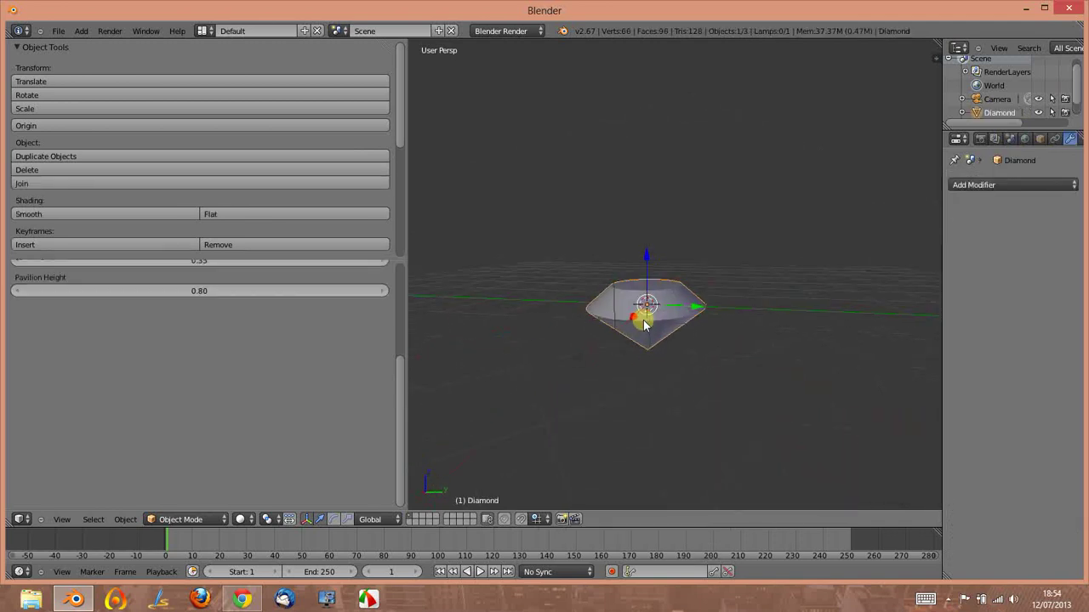
pyautogui.click(207, 251)
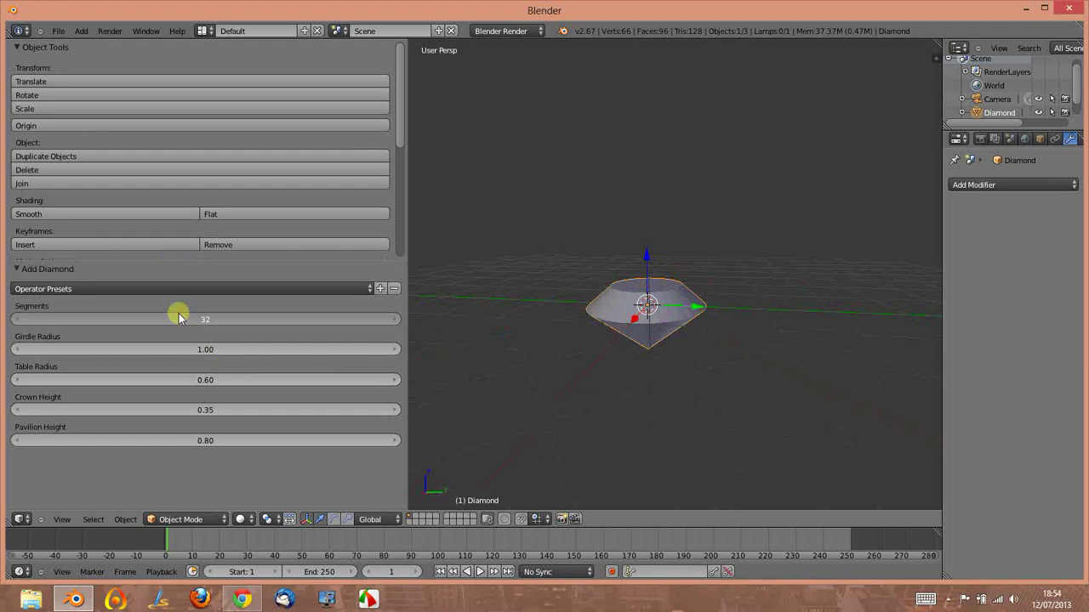
pyautogui.moveTo(178, 315)
pyautogui.mouseDown()
pyautogui.moveTo(345, 330)
pyautogui.moveTo(177, 336)
pyautogui.moveTo(212, 347)
pyautogui.moveTo(150, 340)
pyautogui.moveTo(188, 359)
pyautogui.mouseUp()
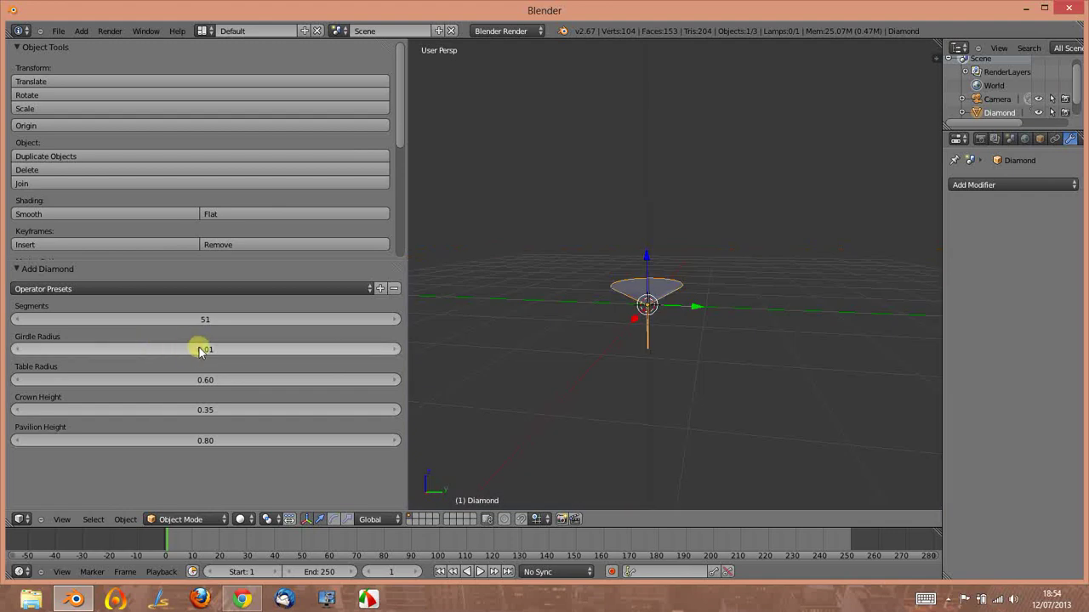
pyautogui.hotkey('ctrl', 'z')
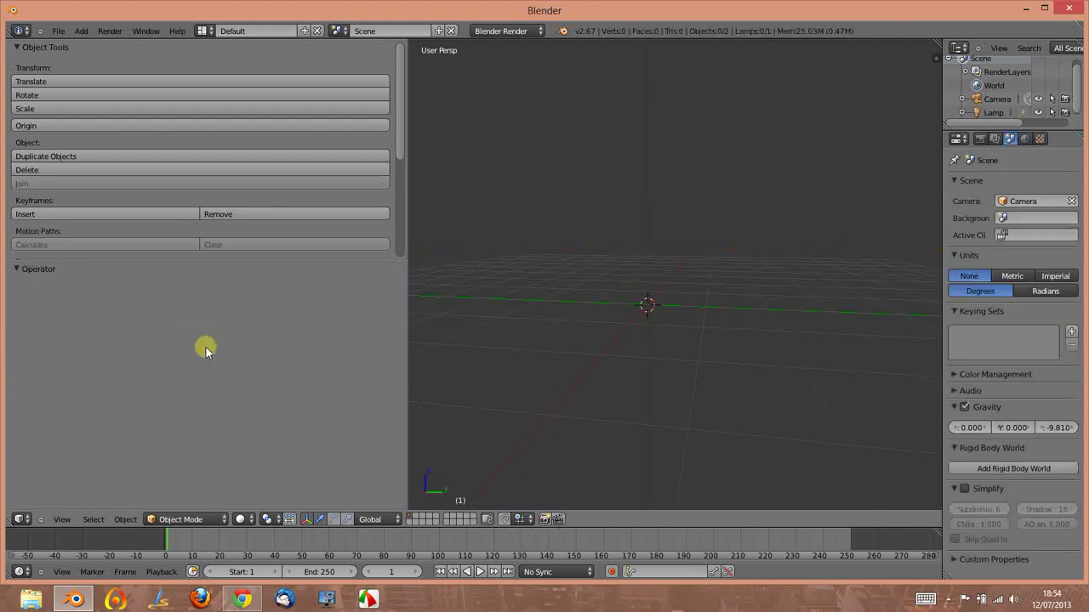
pyautogui.hotkey('ctrl', 'z')
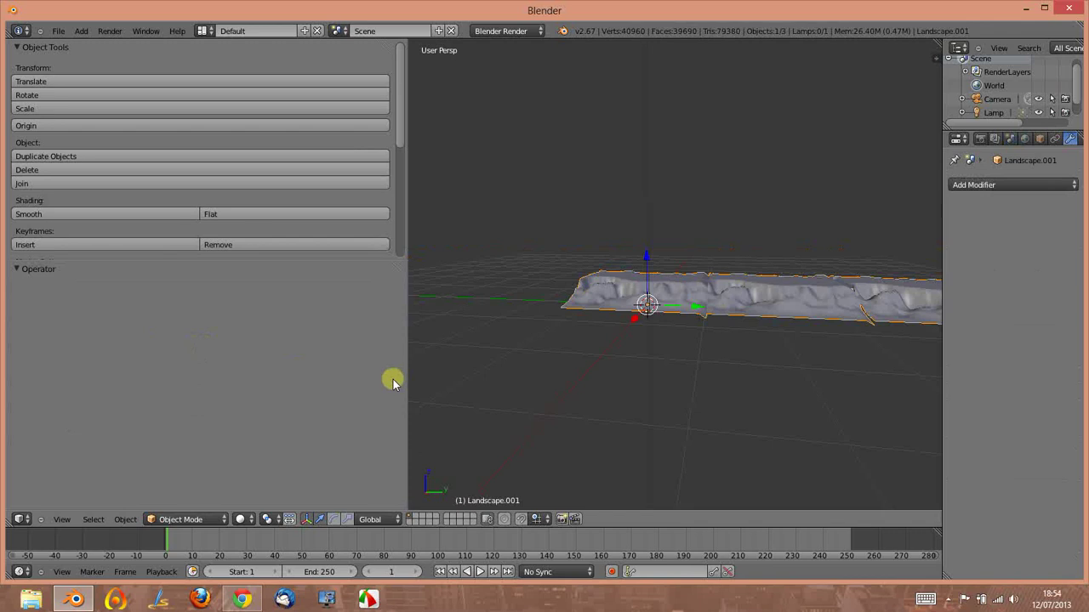
pyautogui.press('Delete')
# Step: Add a fresh Diamond and set its Girdle Radius to 1.00 after trying 5.00
pyautogui.hotkey('shift', 'a')
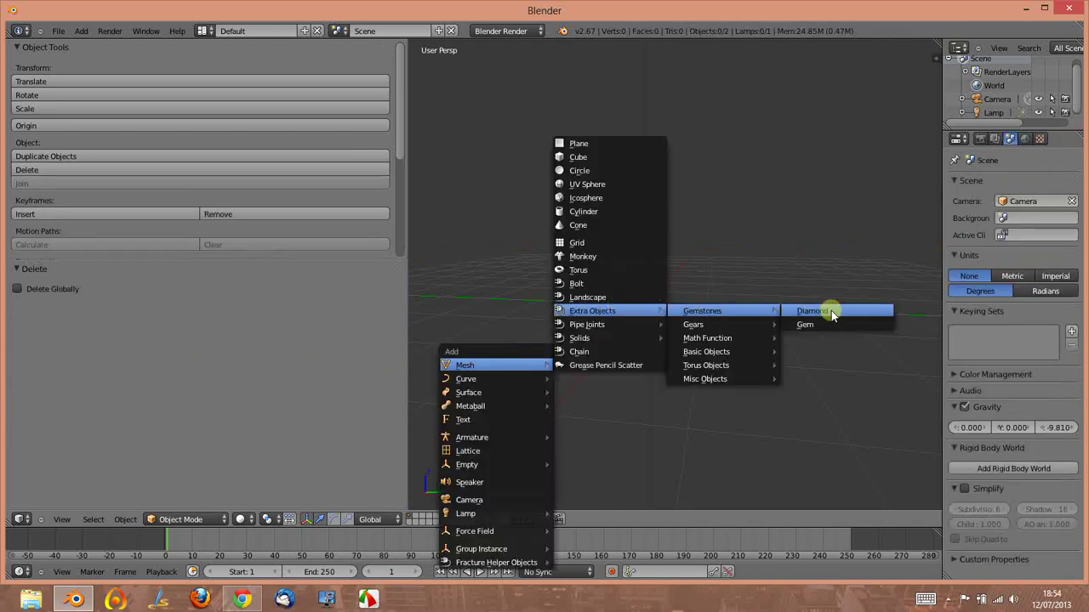
pyautogui.click(833, 310)
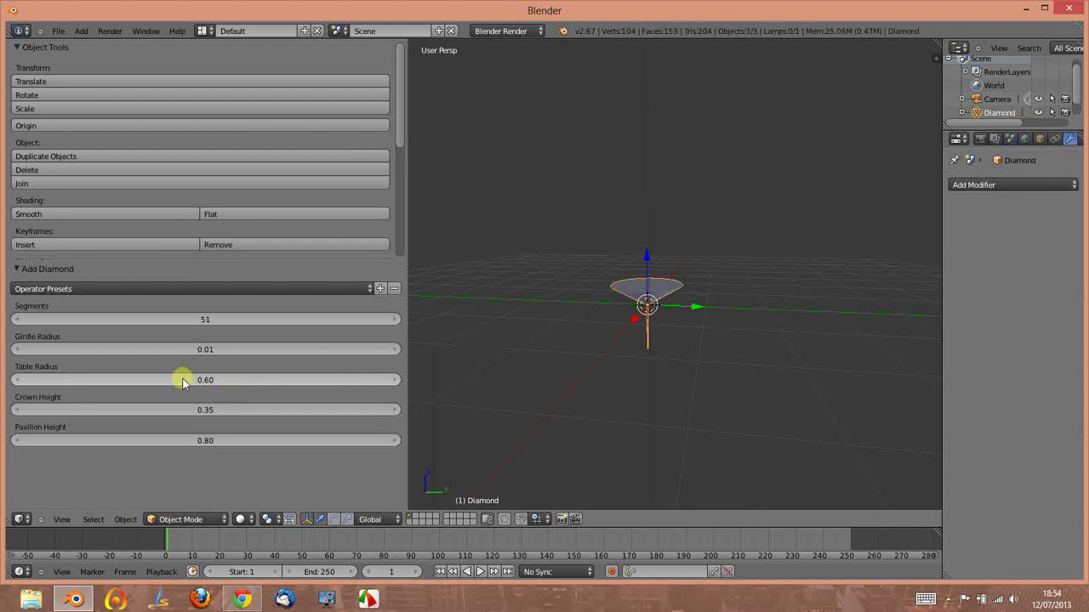
pyautogui.click(206, 349)
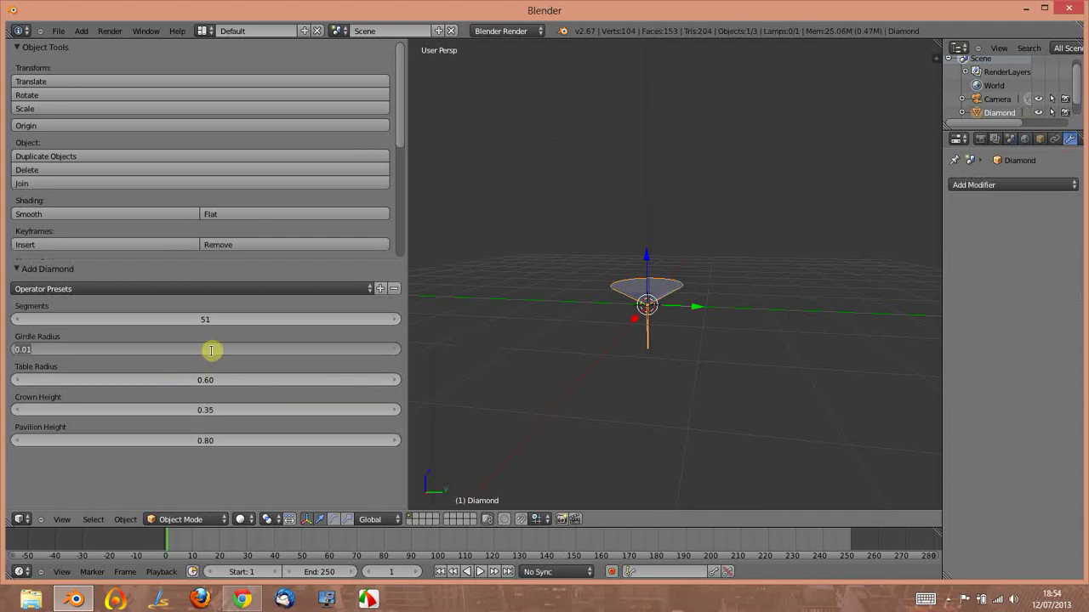
pyautogui.write('5')
pyautogui.press('Return')
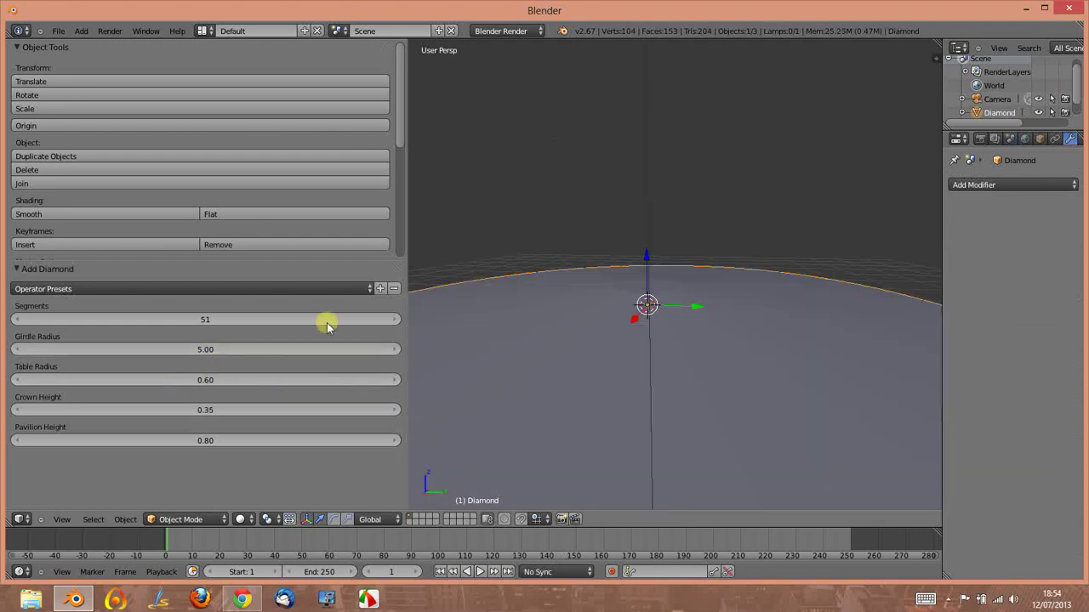
pyautogui.click(177, 351)
pyautogui.write('1')
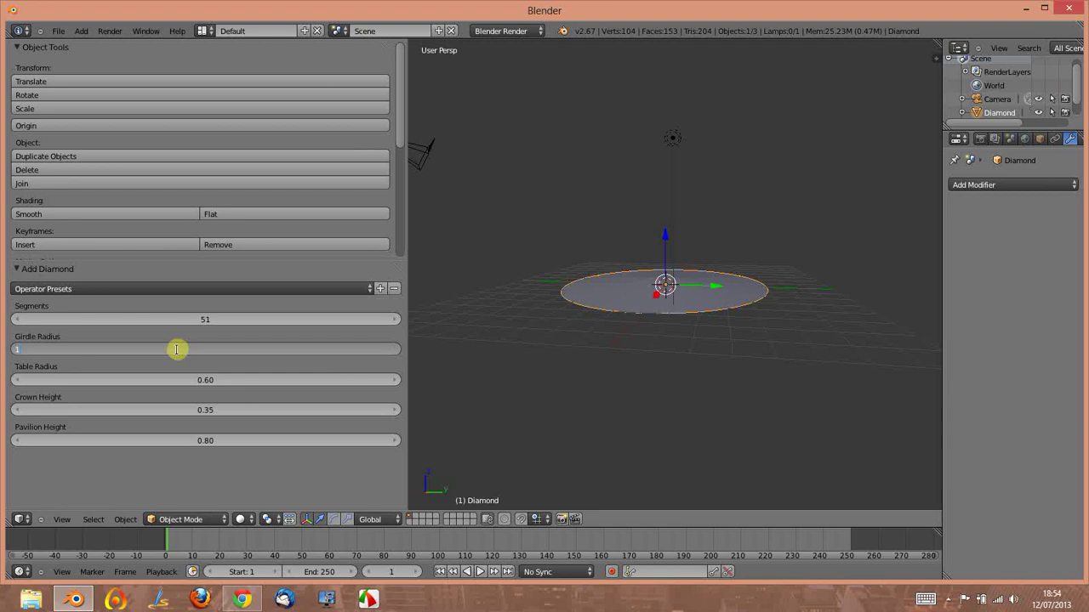
pyautogui.press('Return')
pyautogui.scroll(2, 694, 218)
pyautogui.scroll(3, 667, 373)
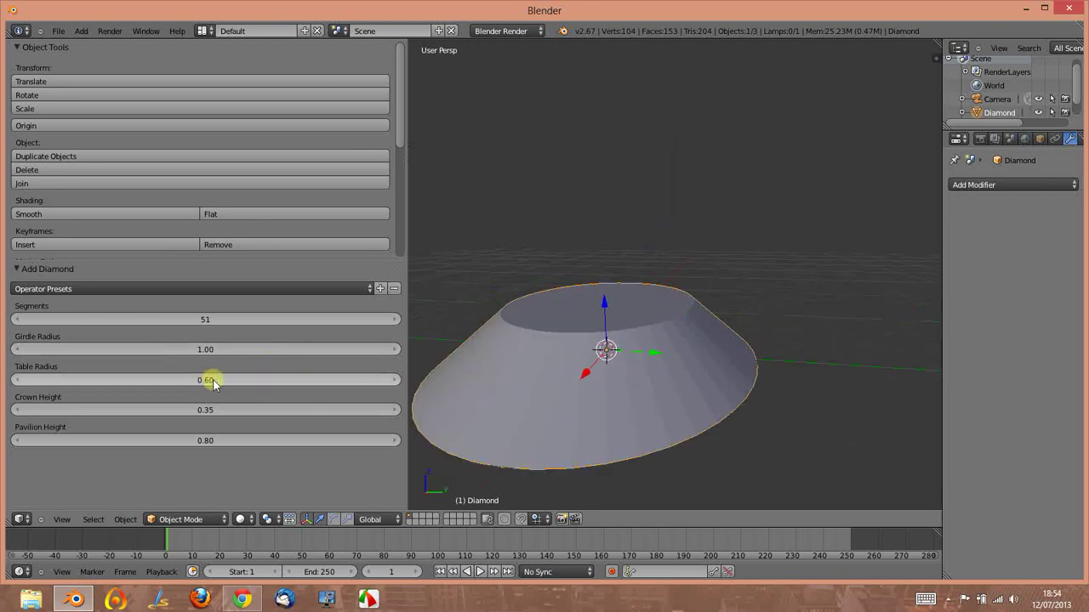
# Step: Set Table Radius 0.50, Crown Height 0.47, Pavilion Height 0.53, then delete the diamond
pyautogui.moveTo(213, 384); pyautogui.dragTo(207, 384)
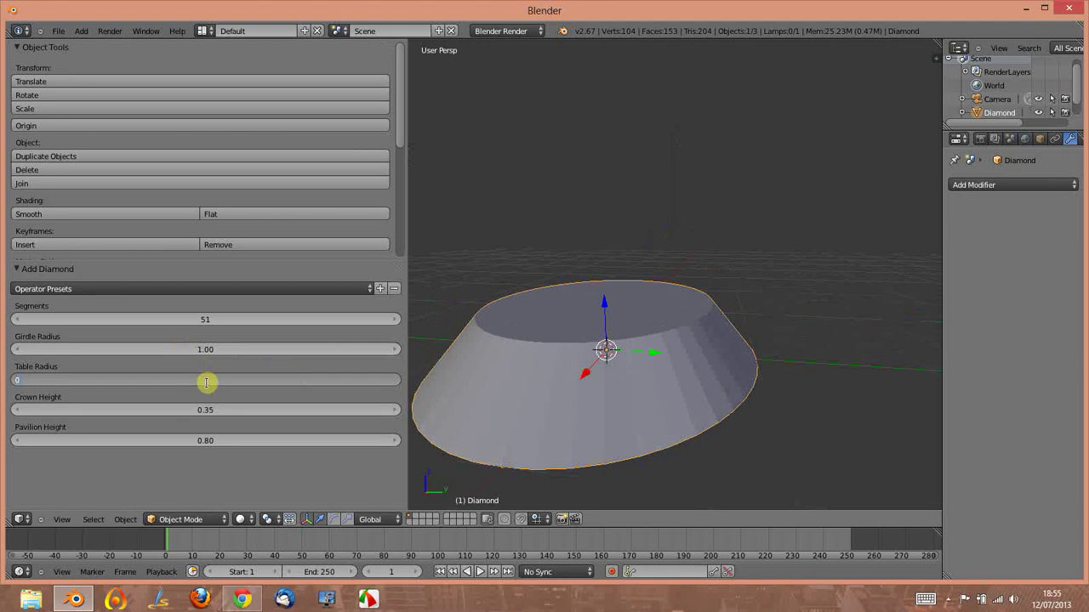
pyautogui.write('.5')
pyautogui.press('Return')
pyautogui.moveTo(566, 372); pyautogui.dragTo(680, 290, button='middle')
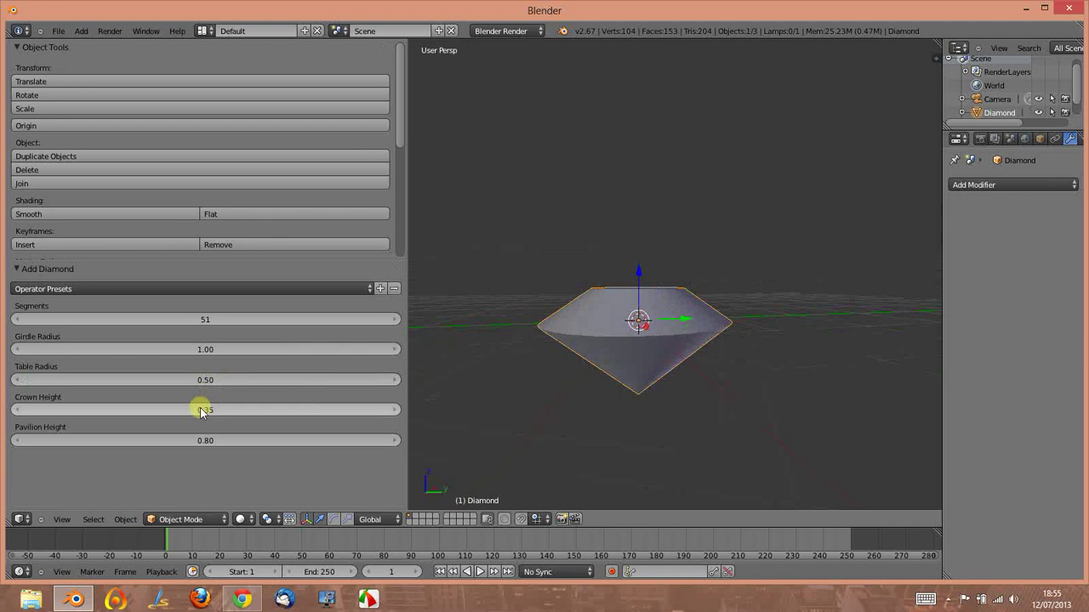
pyautogui.moveTo(201, 412); pyautogui.dragTo(203, 440)
pyautogui.moveTo(643, 379)
pyautogui.mouseDown(button='middle')
pyautogui.moveTo(546, 376)
pyautogui.moveTo(578, 368)
pyautogui.mouseUp(button='middle')
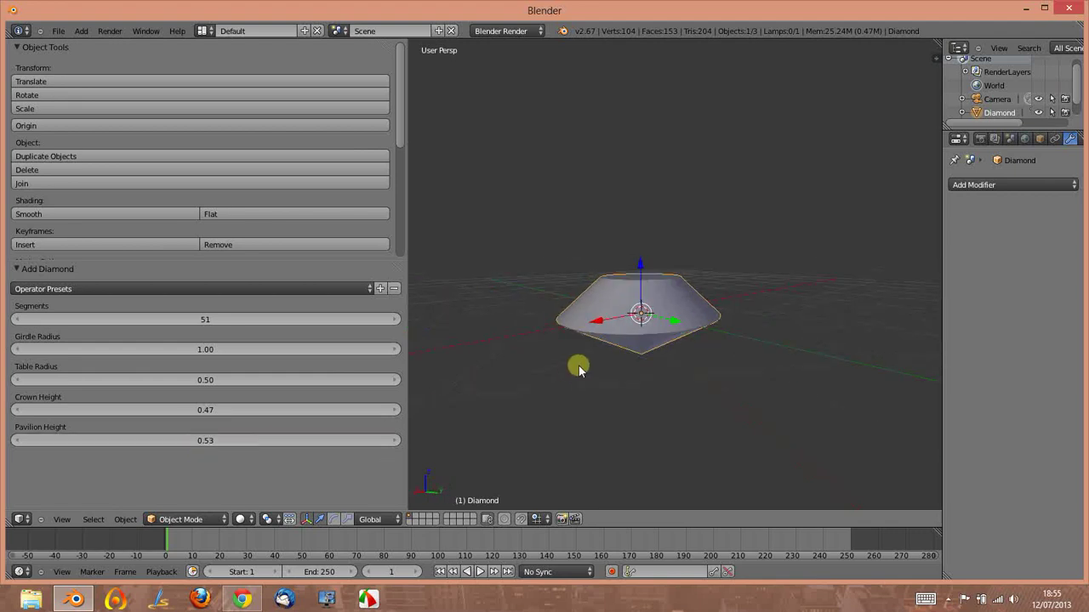
pyautogui.press('x')
pyautogui.click(586, 356)
# Step: Add an 8-segment Gem and orbit around it
pyautogui.hotkey('shift', 'a')
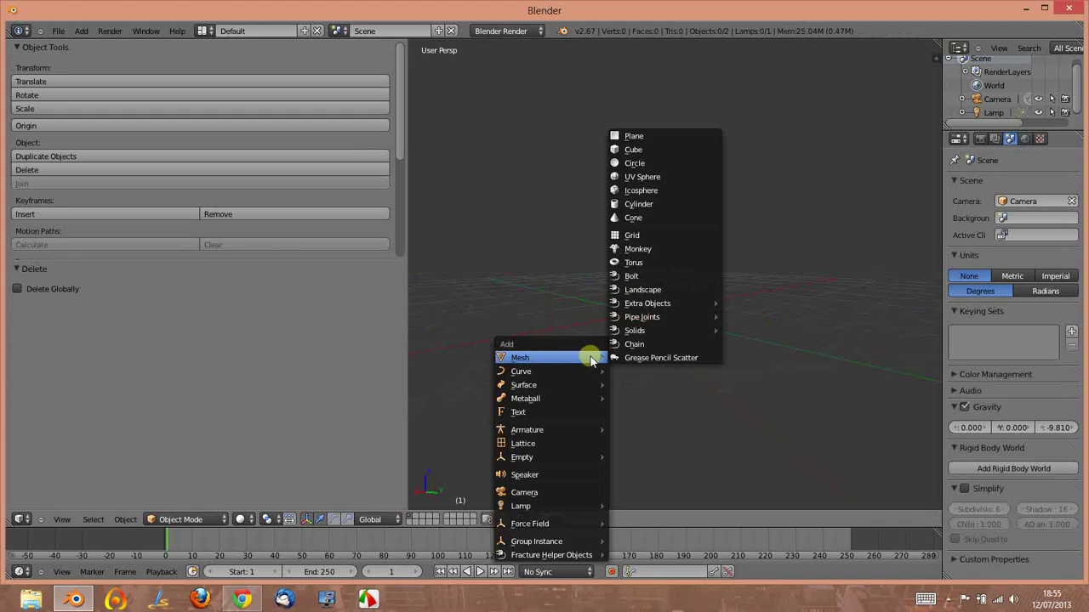
pyautogui.moveTo(757, 304)
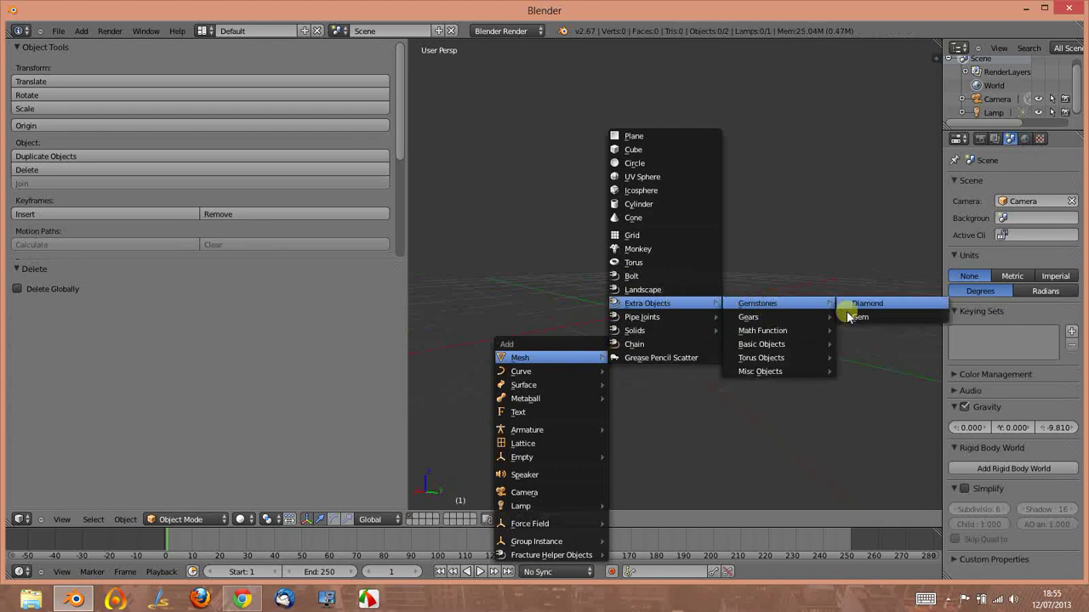
pyautogui.click(854, 317)
pyautogui.moveTo(627, 360)
pyautogui.mouseDown(button='middle')
pyautogui.moveTo(588, 335)
pyautogui.moveTo(661, 343)
pyautogui.moveTo(703, 324)
pyautogui.moveTo(601, 314)
pyautogui.mouseUp(button='middle')
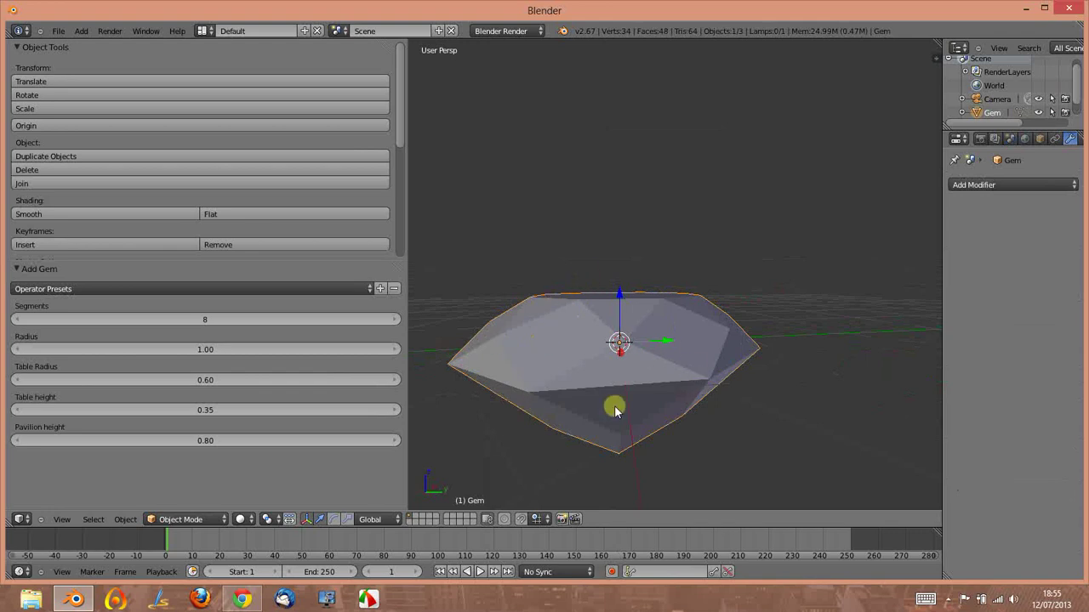
pyautogui.moveTo(615, 407); pyautogui.dragTo(576, 313, button='middle')
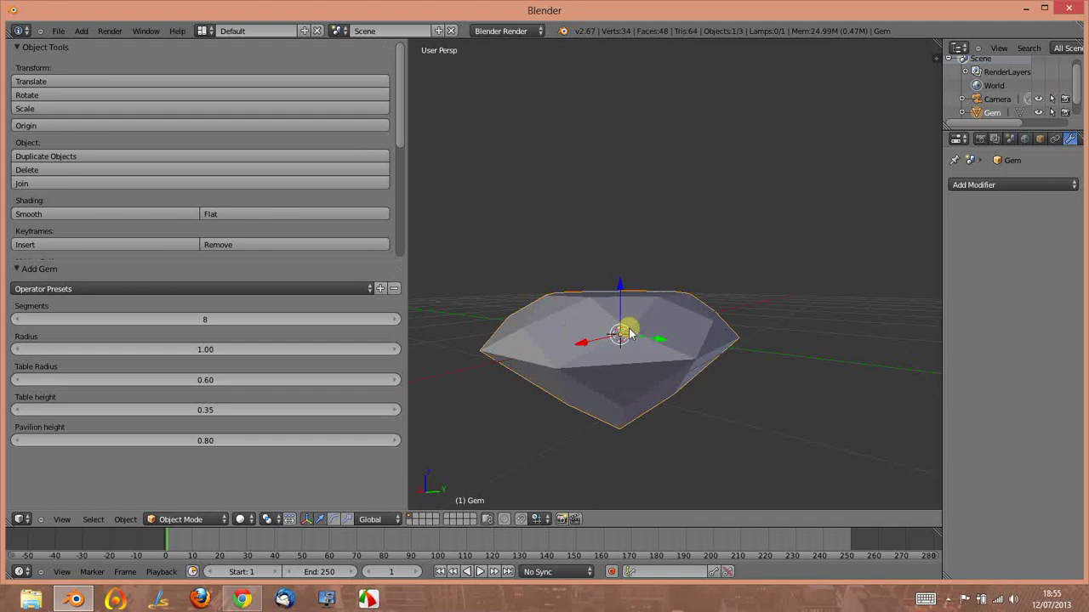
pyautogui.moveTo(732, 343)
pyautogui.mouseDown(button='middle')
pyautogui.moveTo(604, 360)
pyautogui.moveTo(641, 362)
pyautogui.mouseUp(button='middle')
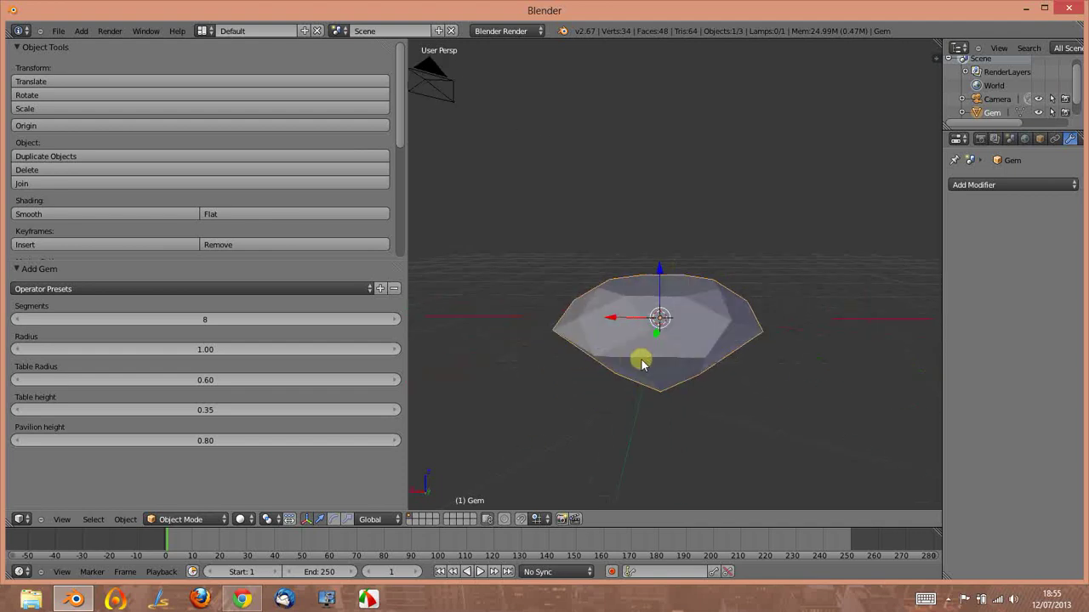
# Step: Add a second Diamond, move it beside the gem, and enter its Edit Mode
pyautogui.hotkey('shift', 'a')
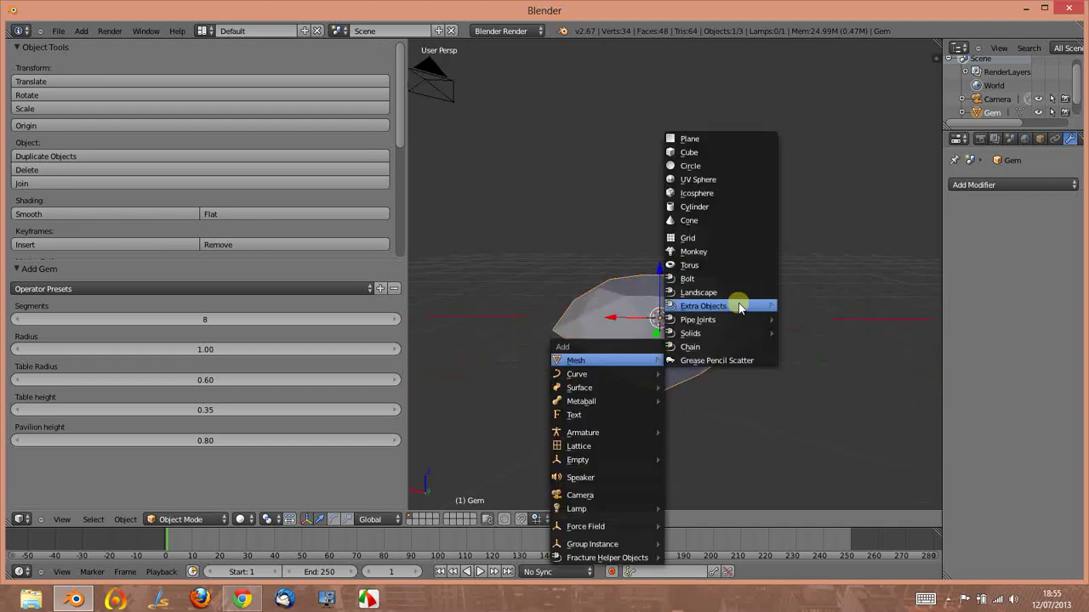
pyautogui.moveTo(704, 306)
pyautogui.click(912, 305)
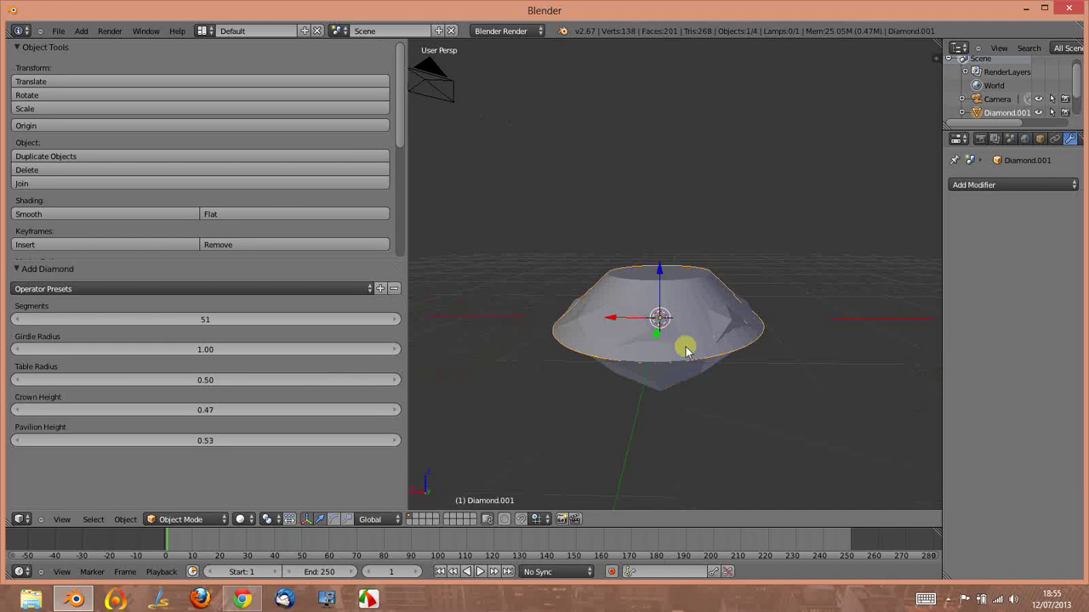
pyautogui.press('g')
pyautogui.click(891, 358)
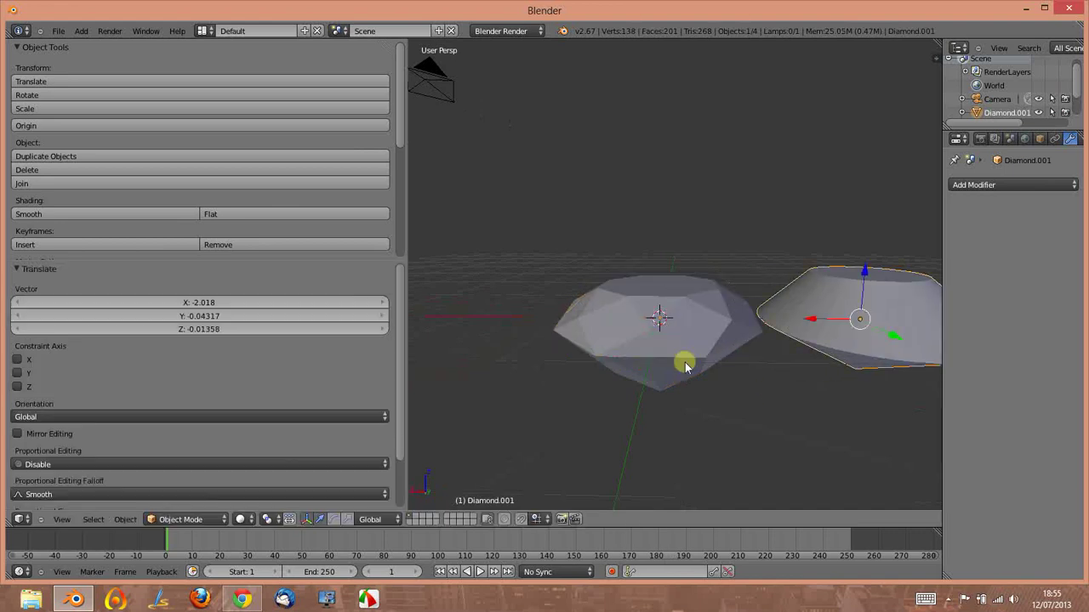
pyautogui.scroll(-2, 732, 374)
pyautogui.moveTo(779, 382); pyautogui.dragTo(724, 381, button='middle')
pyautogui.scroll(3, 809, 316)
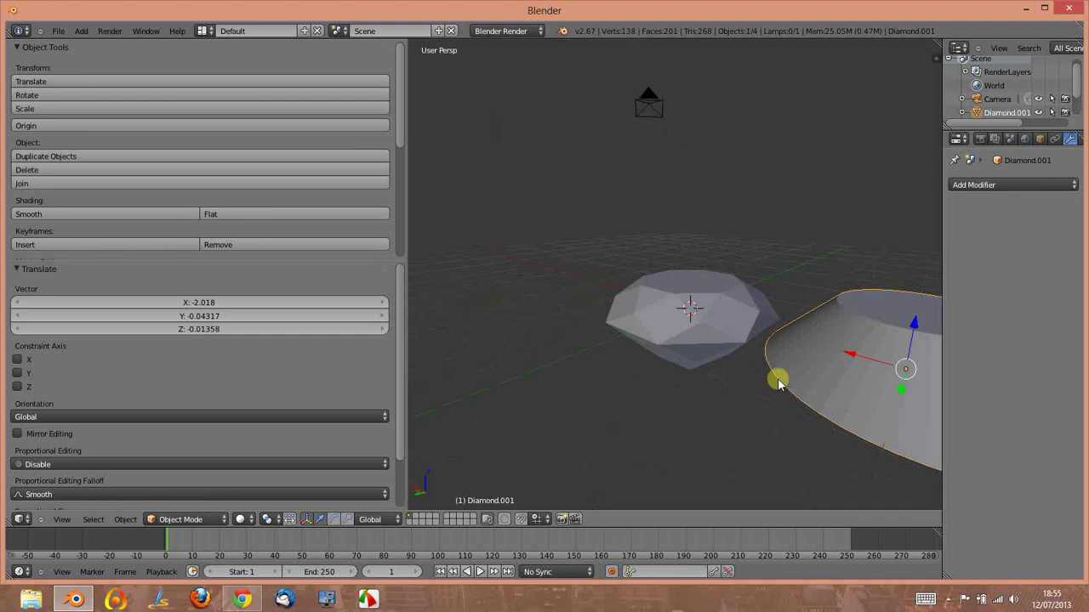
pyautogui.press('Tab')
pyautogui.scroll(-2, 750, 366)
pyautogui.moveTo(797, 355); pyautogui.dragTo(759, 304, button='middle')
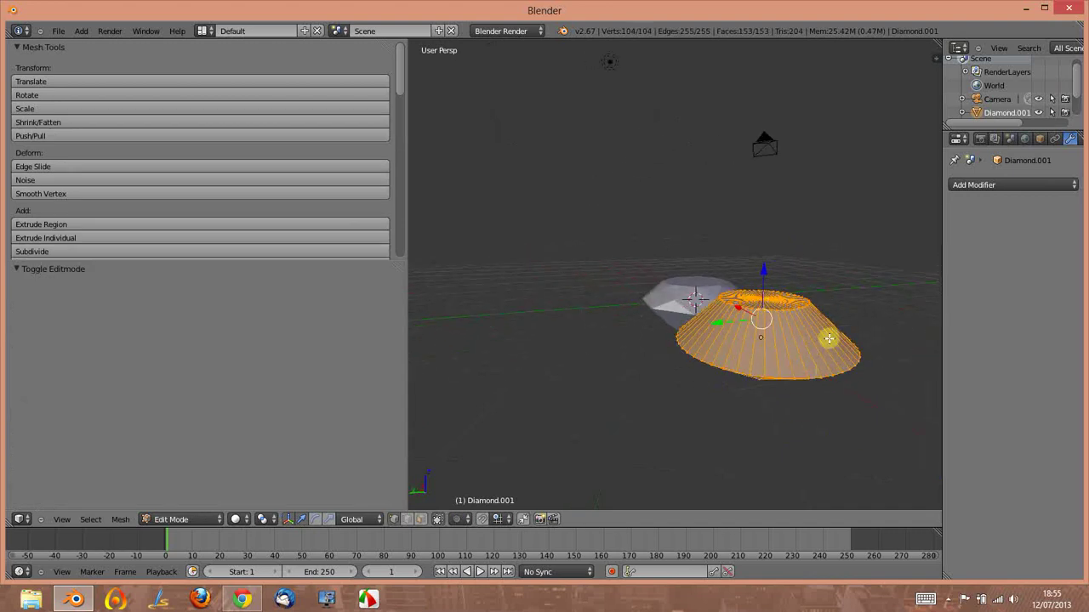
# Step: Leave the diamond's Edit Mode and start editing the Gem's mesh
pyautogui.moveTo(826, 355); pyautogui.dragTo(782, 382, button='middle')
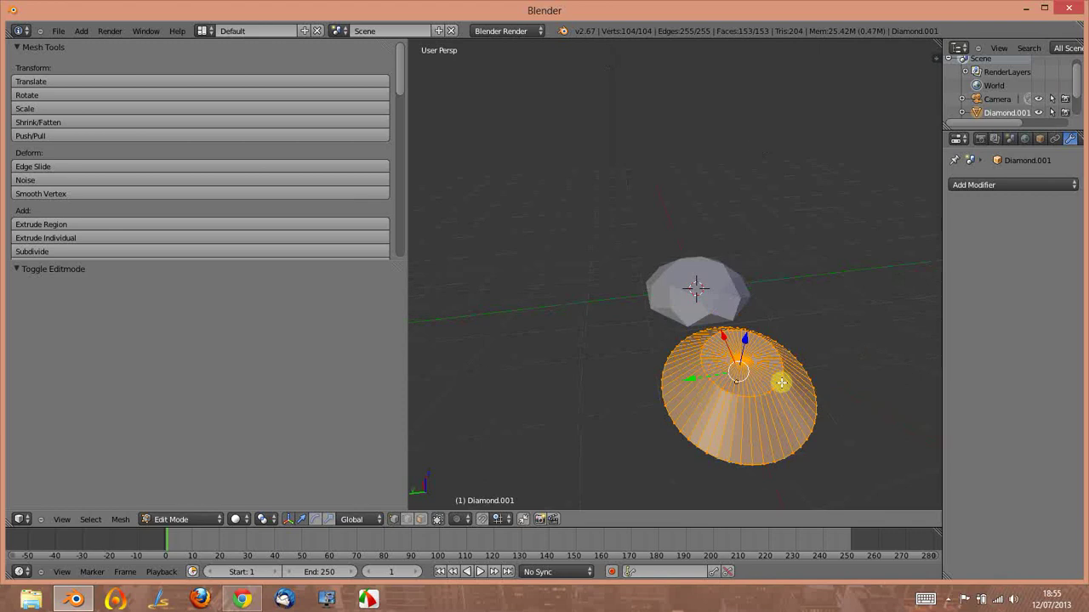
pyautogui.rightClick(739, 359)
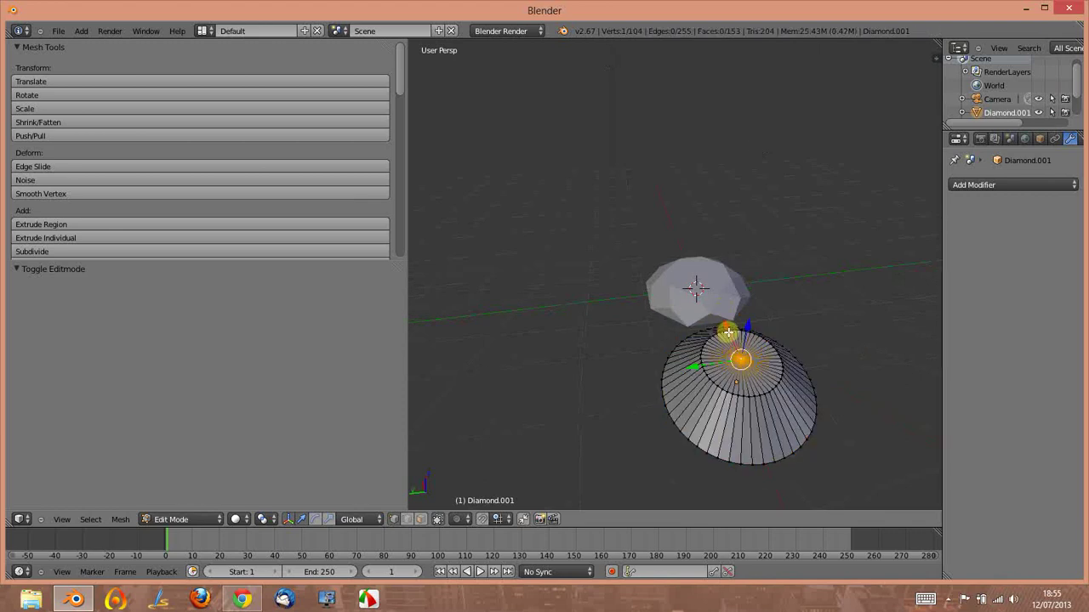
pyautogui.press('Tab')
pyautogui.rightClick(700, 292)
pyautogui.press('Tab')
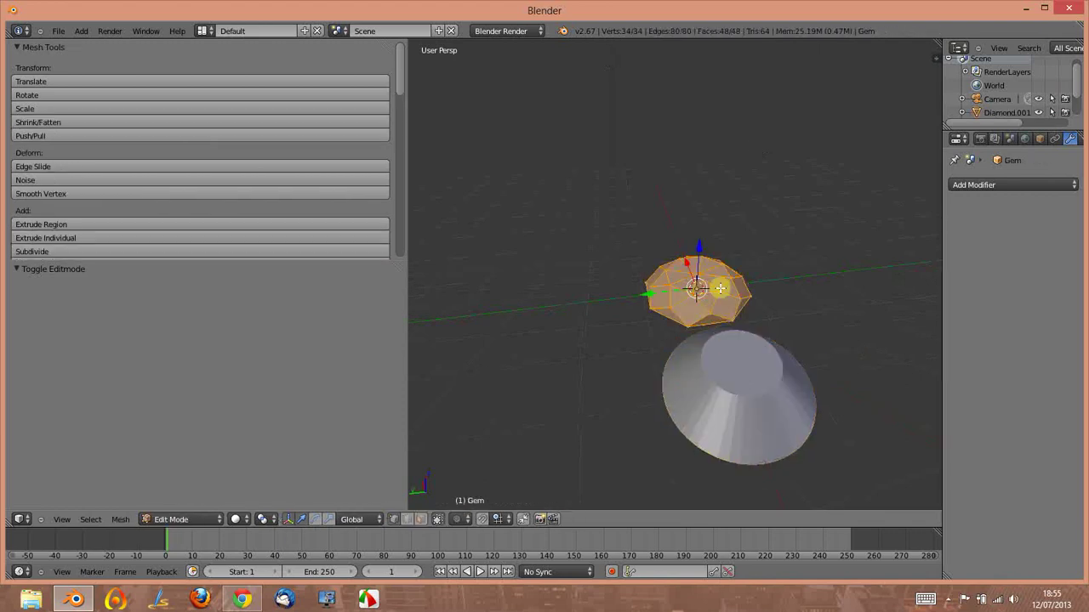
pyautogui.scroll(2, 710, 259)
pyautogui.scroll(2, 704, 261)
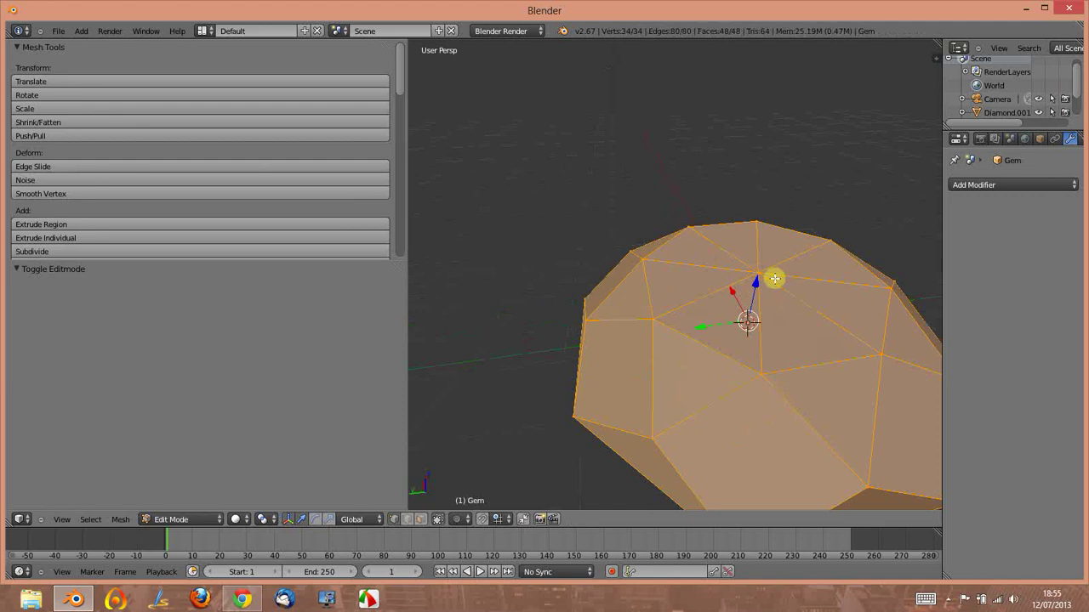
pyautogui.scroll(-3, 669, 325)
# Step: Briefly re-enter the cone diamond's Edit Mode, then return to editing the Gem's mesh
pyautogui.press('Tab')
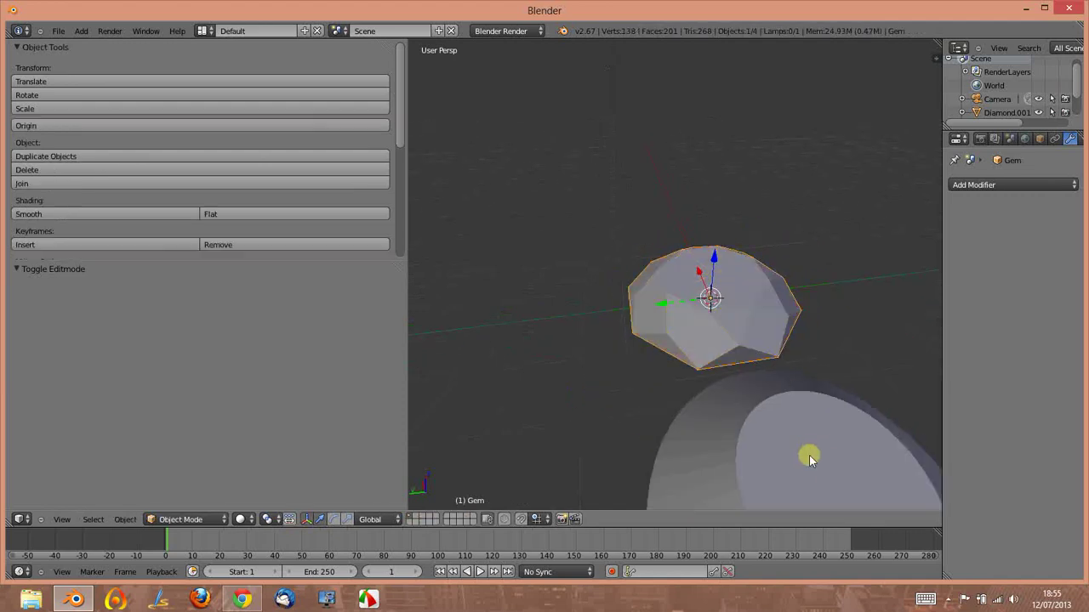
pyautogui.rightClick(808, 451)
pyautogui.press('Tab')
pyautogui.moveTo(809, 451); pyautogui.dragTo(760, 394, button='middle')
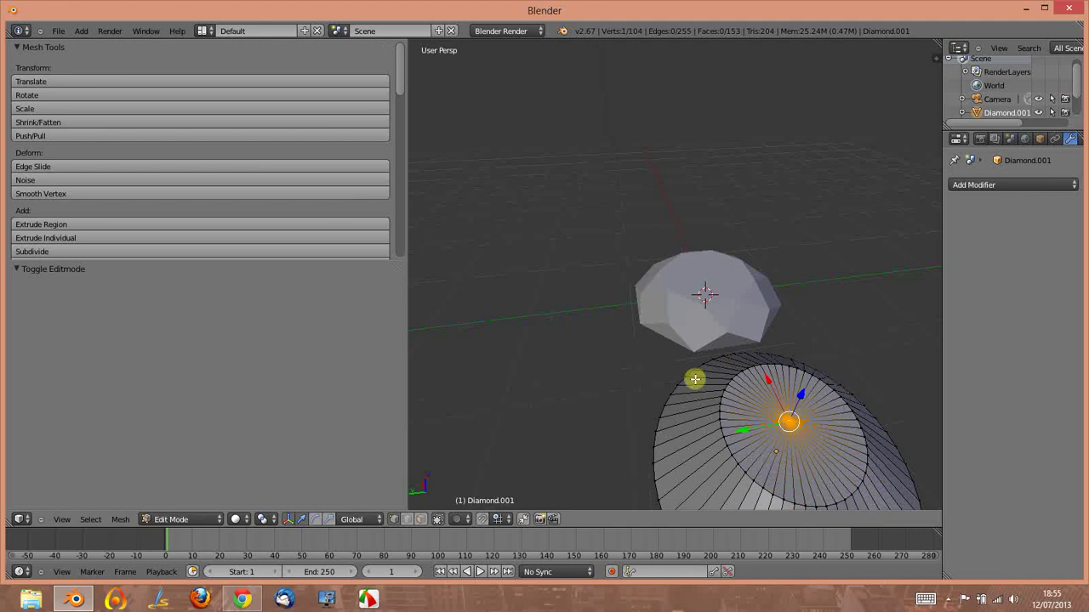
pyautogui.press('Tab')
pyautogui.rightClick(707, 275)
pyautogui.press('Tab')
pyautogui.scroll(2, 710, 275)
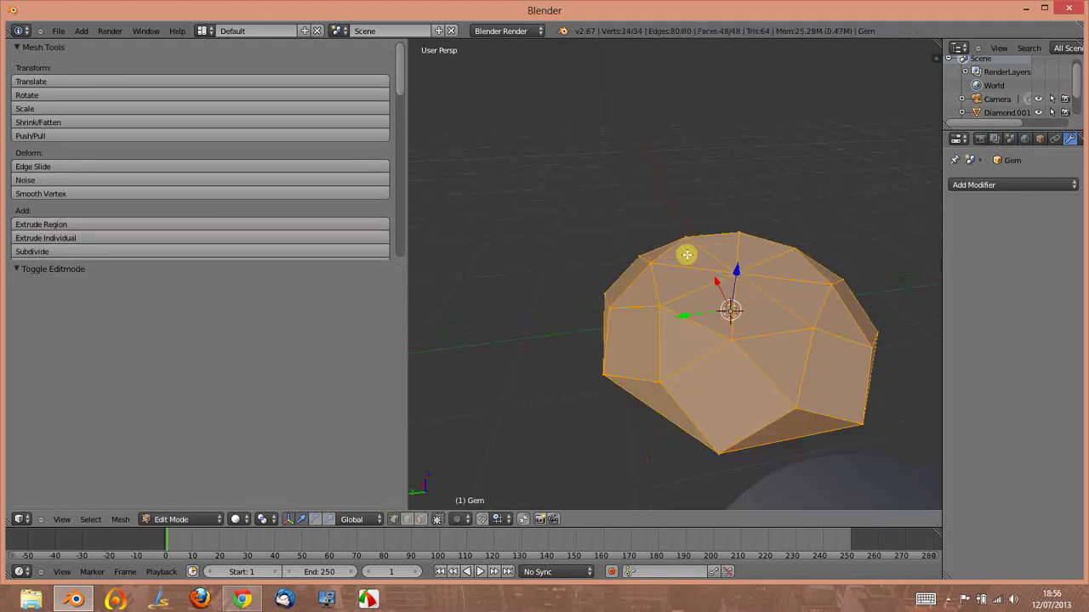
pyautogui.moveTo(692, 372)
pyautogui.mouseDown(button='middle')
pyautogui.moveTo(733, 236)
pyautogui.moveTo(760, 226)
pyautogui.moveTo(727, 289)
pyautogui.moveTo(743, 309)
pyautogui.moveTo(833, 314)
pyautogui.moveTo(756, 306)
pyautogui.moveTo(689, 343)
pyautogui.moveTo(712, 345)
pyautogui.mouseUp(button='middle')
# Step: Back in Object Mode, add level-2 subdivision smoothing to both the Gem and Diamond.001
pyautogui.press('Tab')
pyautogui.hotkey('ctrl', '2')
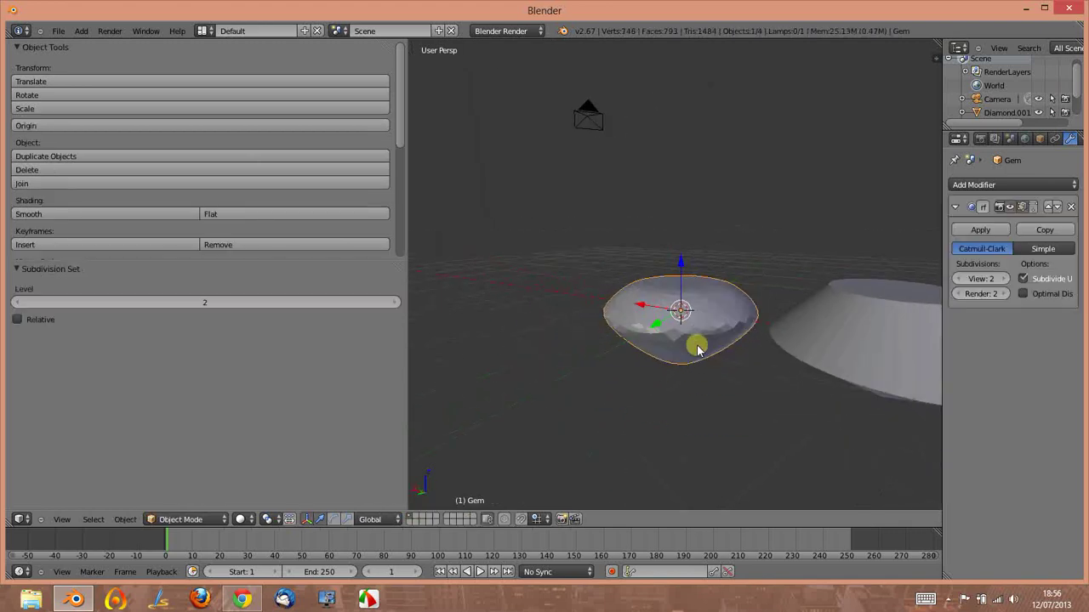
pyautogui.rightClick(866, 334)
pyautogui.hotkey('ctrl', '2')
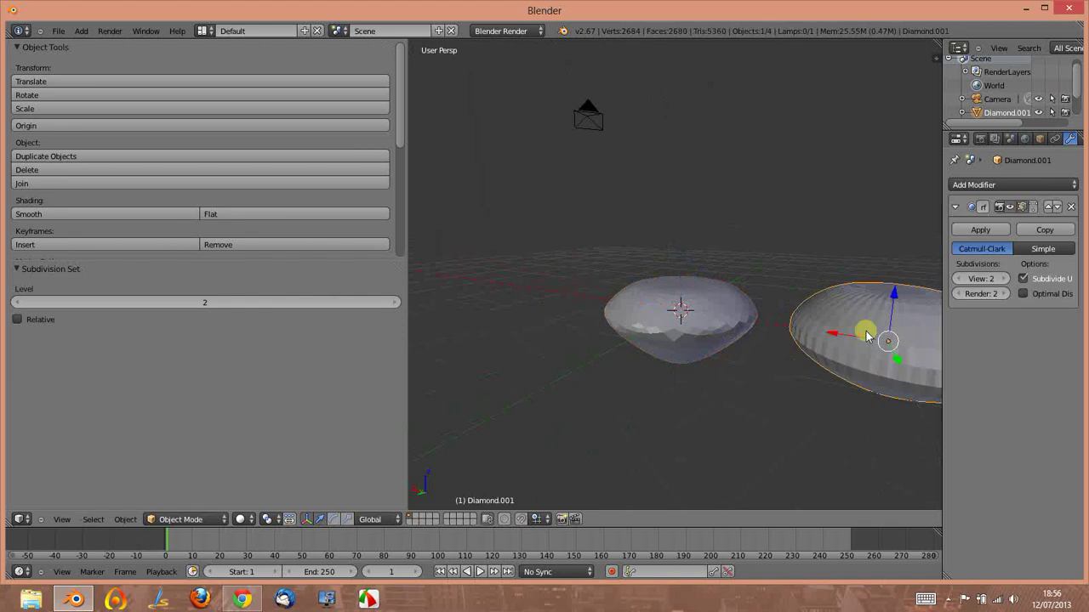
pyautogui.moveTo(826, 365)
pyautogui.mouseDown(button='middle')
pyautogui.moveTo(778, 317)
pyautogui.moveTo(843, 350)
pyautogui.mouseUp(button='middle')
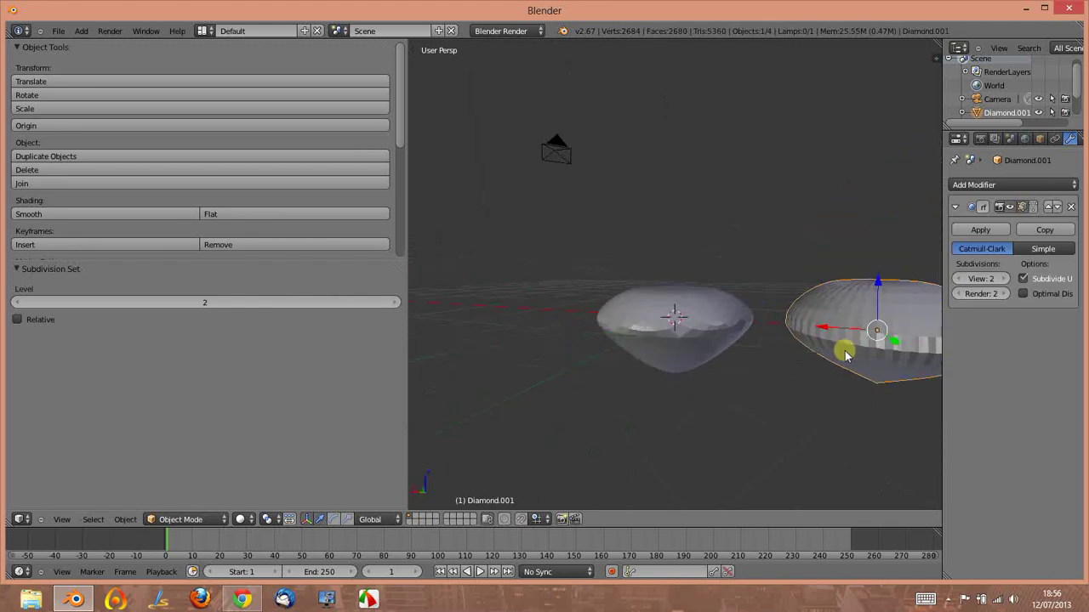
# Step: Remove the Subdivision Surface modifiers from Diamond.001 and the Gem
pyautogui.click(1070, 206)
pyautogui.rightClick(669, 313)
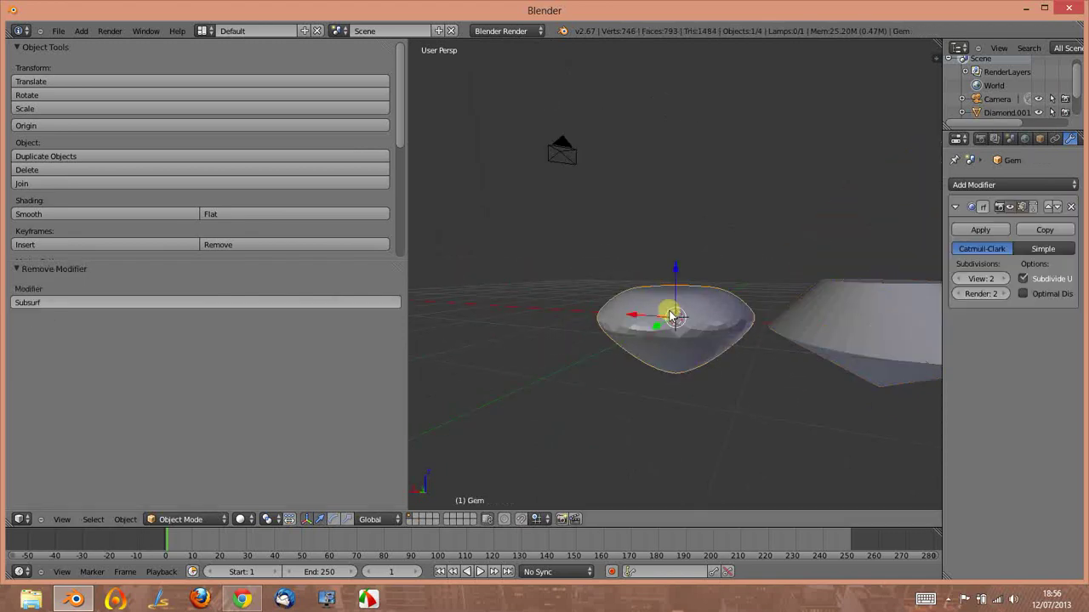
pyautogui.click(1072, 207)
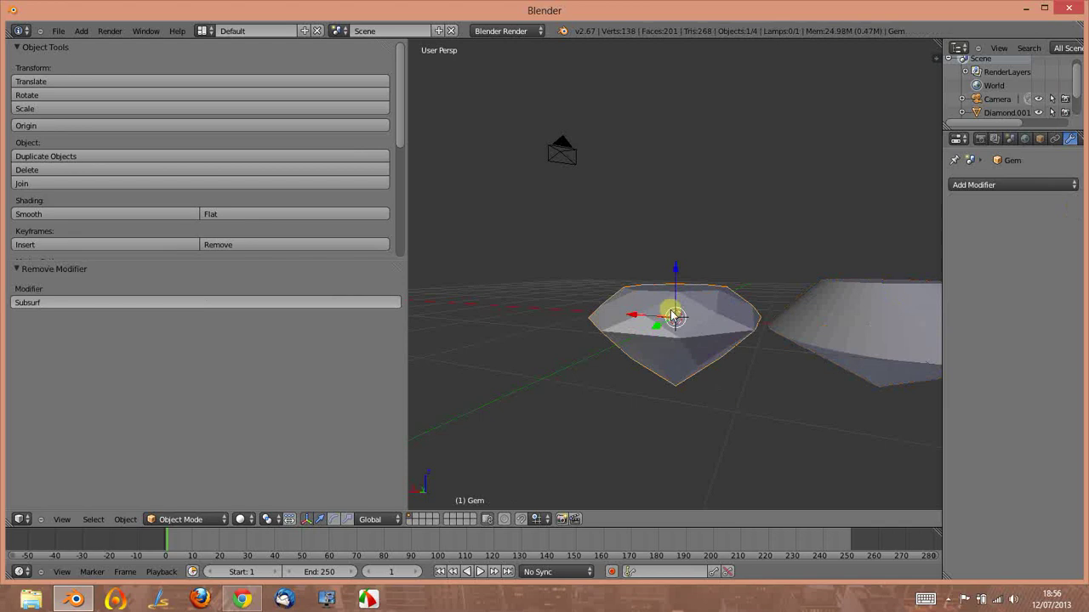
pyautogui.scroll(-3, 490, 340)
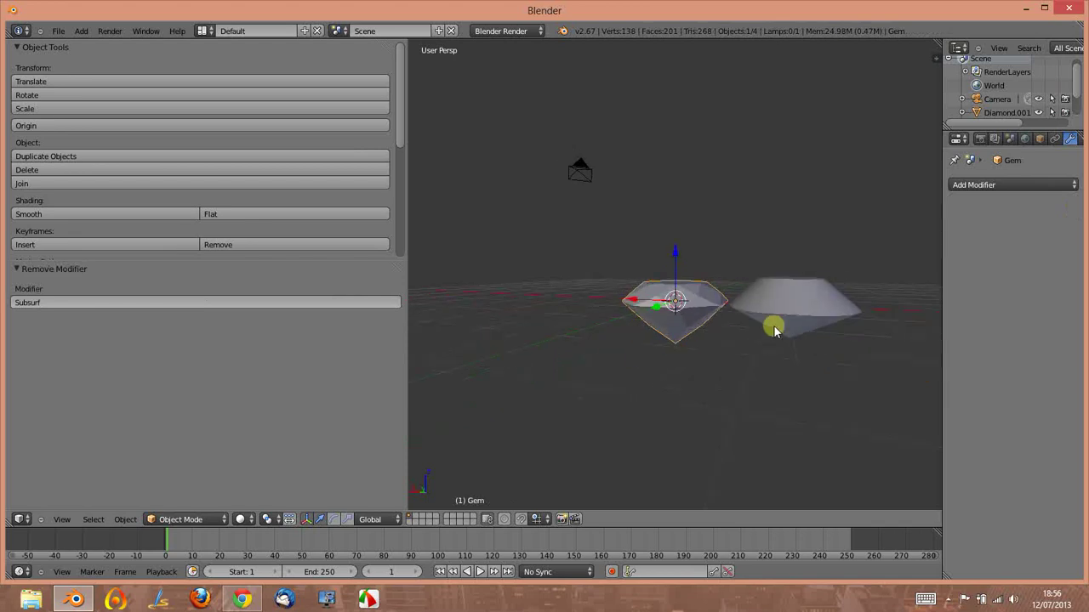
pyautogui.scroll(3, 816, 274)
pyautogui.scroll(-1, 799, 280)
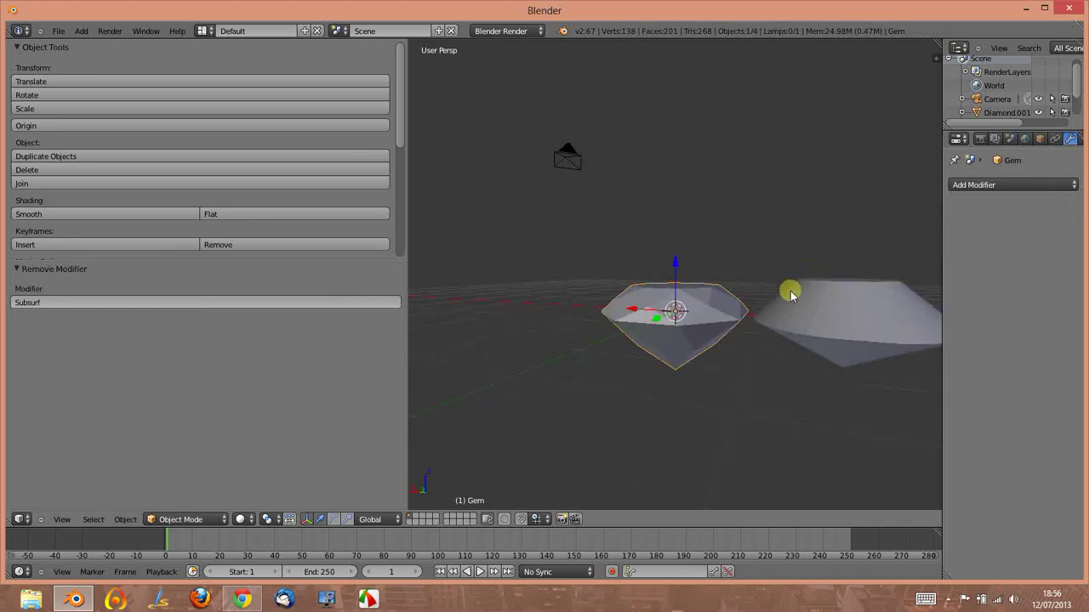
pyautogui.scroll(2, 672, 263)
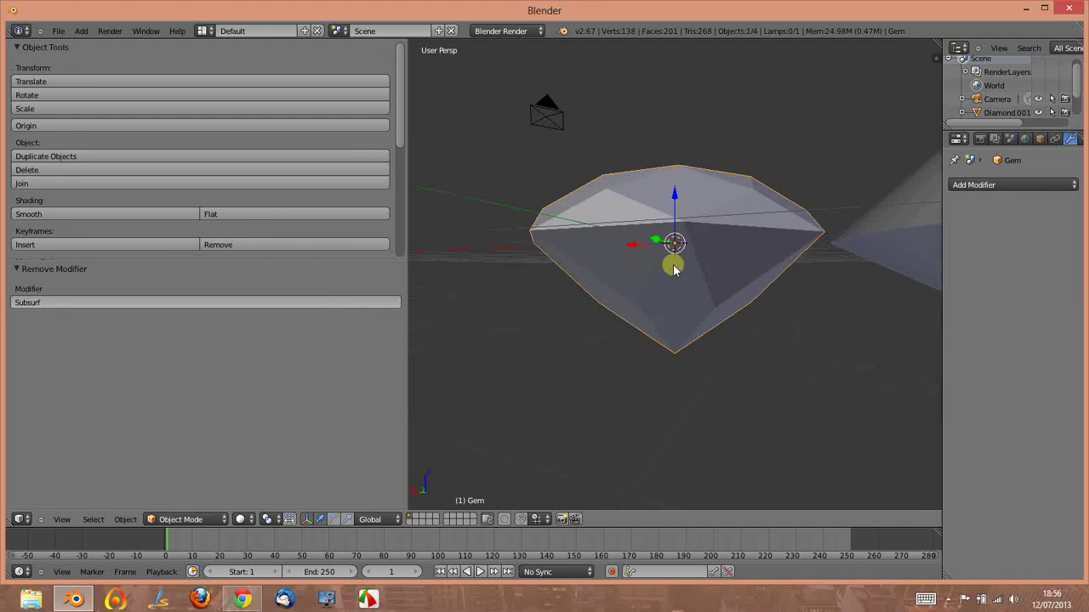
pyautogui.moveTo(673, 263); pyautogui.dragTo(814, 287, button='middle')
pyautogui.scroll(-3, 814, 287)
pyautogui.scroll(2, 810, 281)
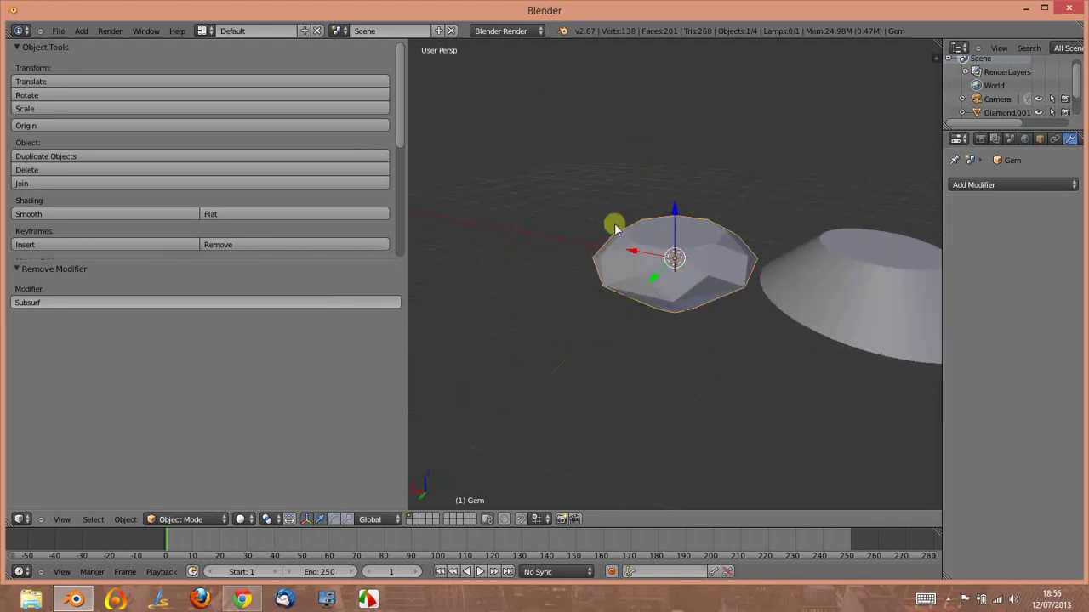
# Step: Delete both the Gem and Diamond.001
pyautogui.press('x')
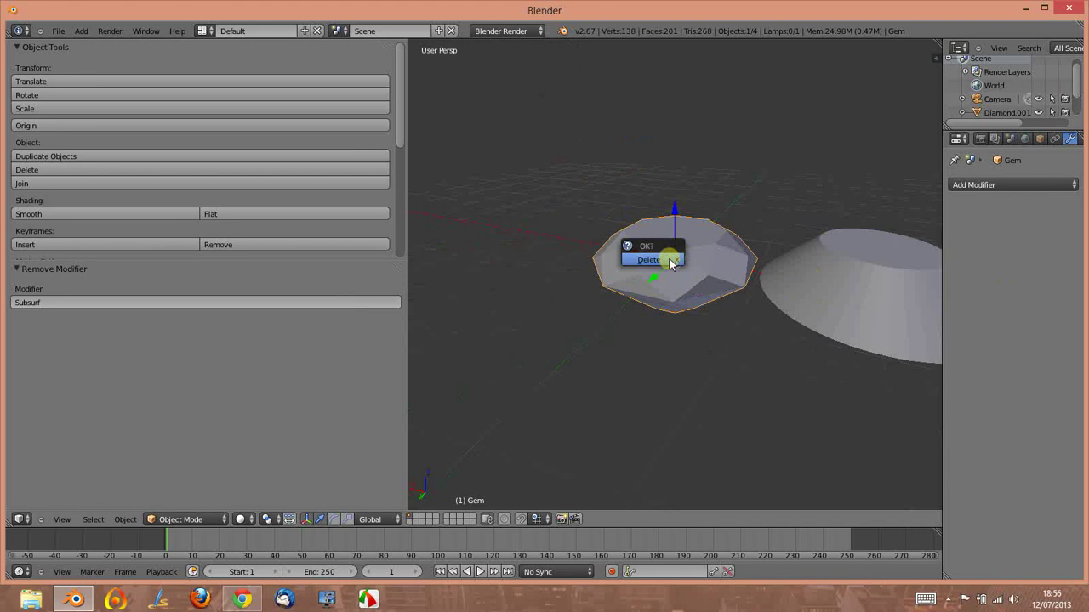
pyautogui.click(675, 255)
pyautogui.rightClick(885, 255)
pyautogui.press('x')
pyautogui.click(884, 255)
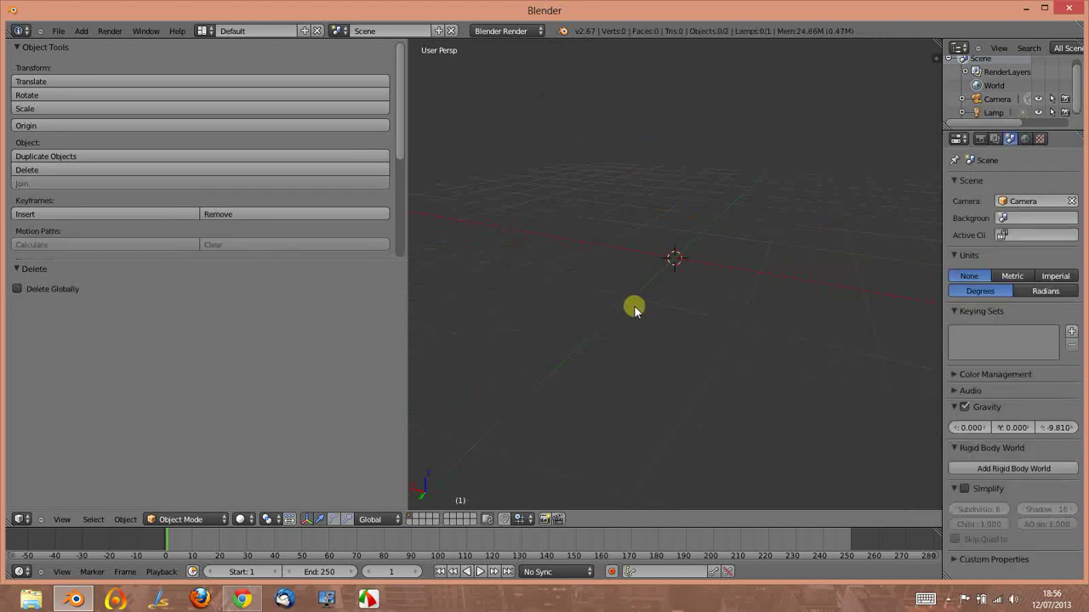
# Step: Add a new Gem with radius 1.28 and pavilion height 0.01
pyautogui.hotkey('shift', 'a')
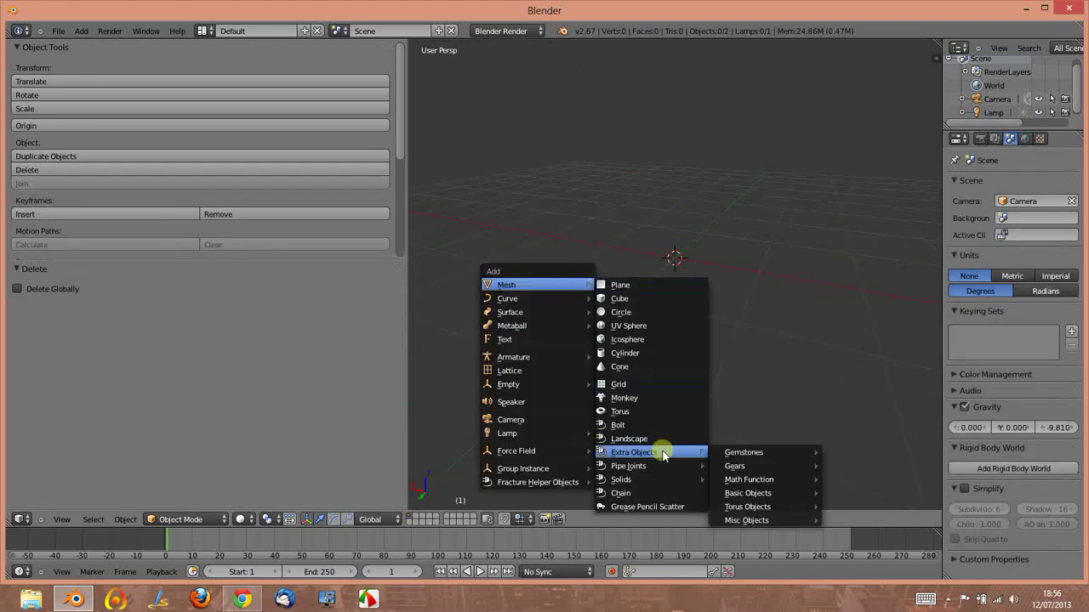
pyautogui.moveTo(745, 453)
pyautogui.click(846, 465)
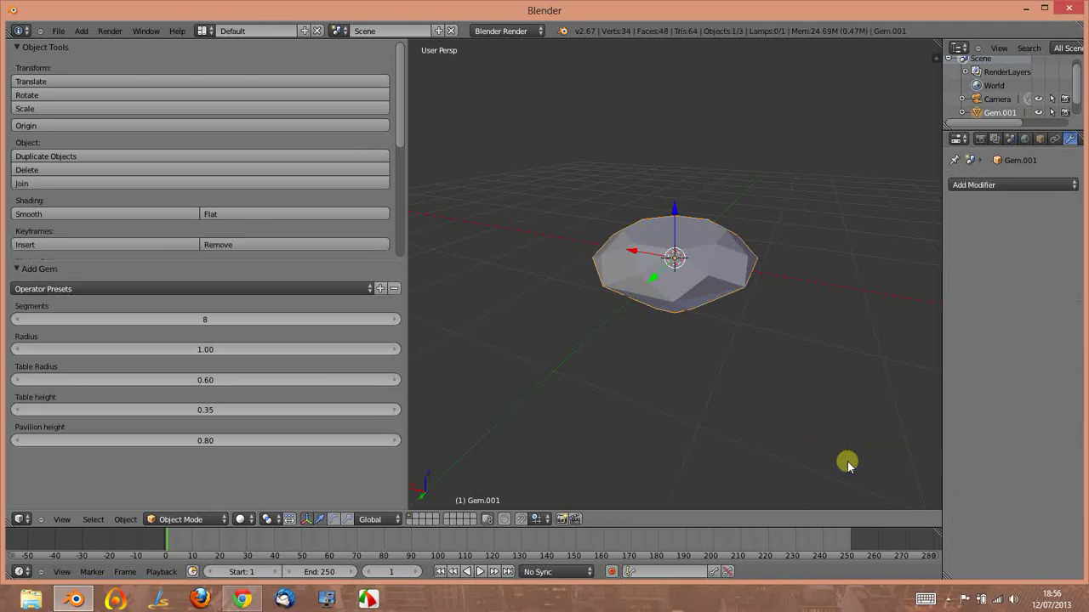
pyautogui.moveTo(177, 351); pyautogui.dragTo(159, 405)
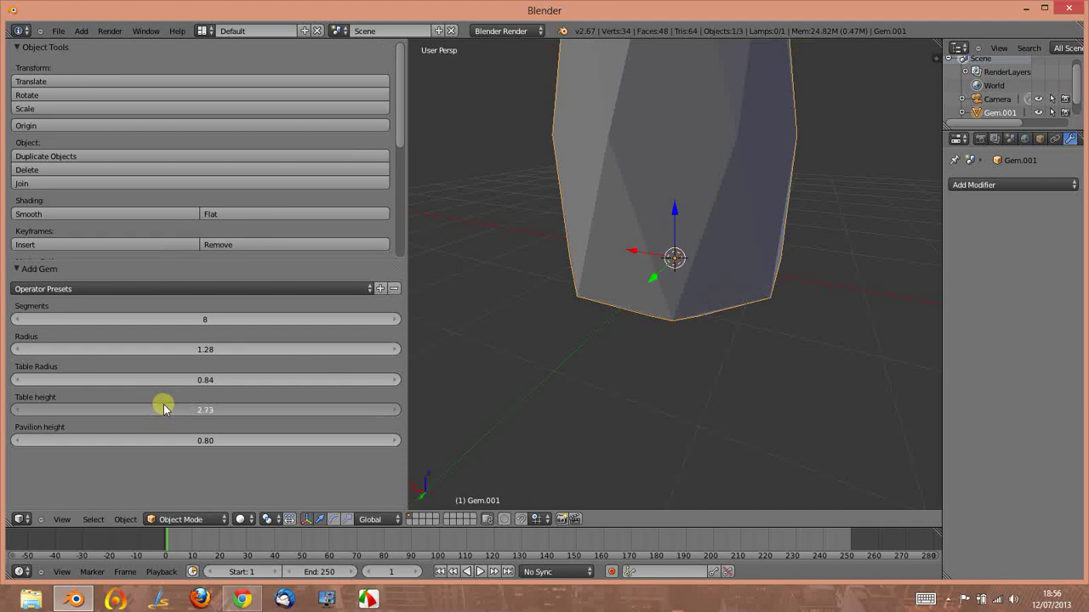
pyautogui.moveTo(783, 270)
pyautogui.mouseDown(button='middle')
pyautogui.moveTo(488, 253)
pyautogui.moveTo(479, 219)
pyautogui.moveTo(519, 162)
pyautogui.moveTo(646, 253)
pyautogui.moveTo(746, 297)
pyautogui.moveTo(921, 288)
pyautogui.moveTo(836, 235)
pyautogui.mouseUp(button='middle')
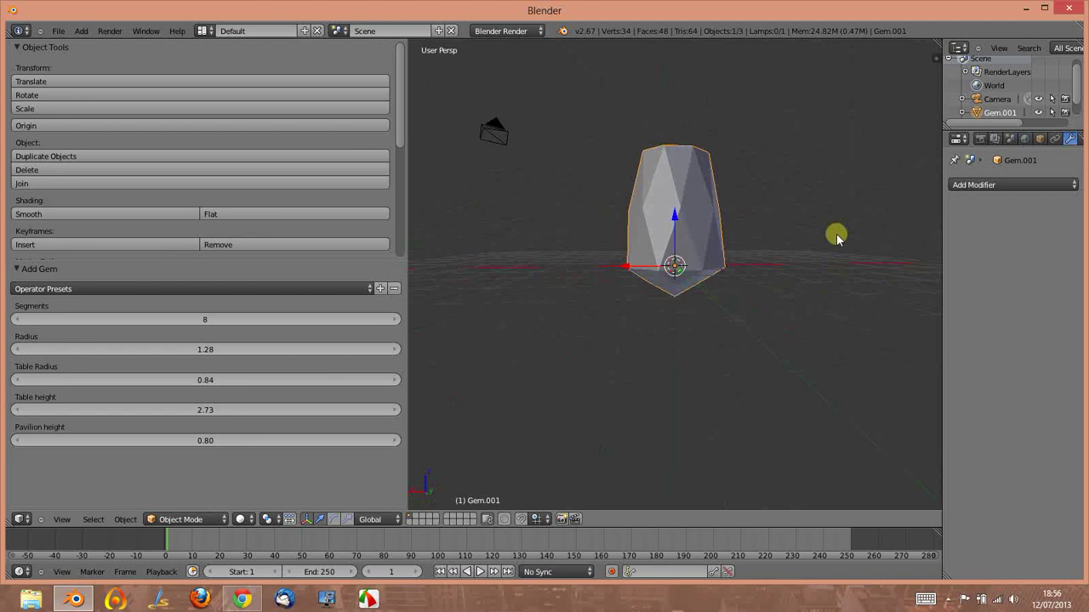
pyautogui.moveTo(677, 196); pyautogui.dragTo(672, 165, button='middle')
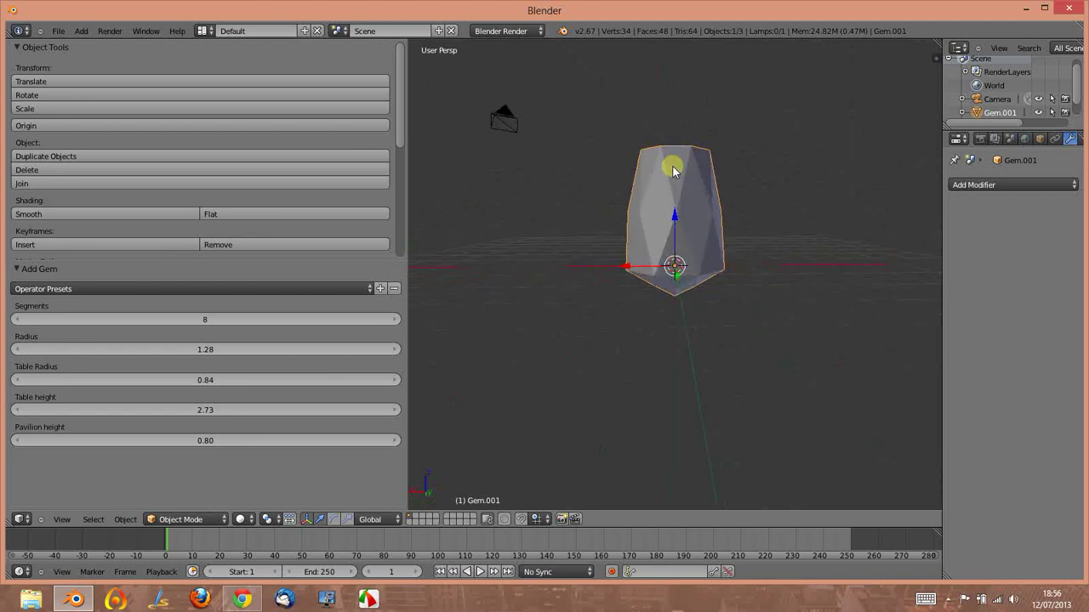
pyautogui.click(206, 444)
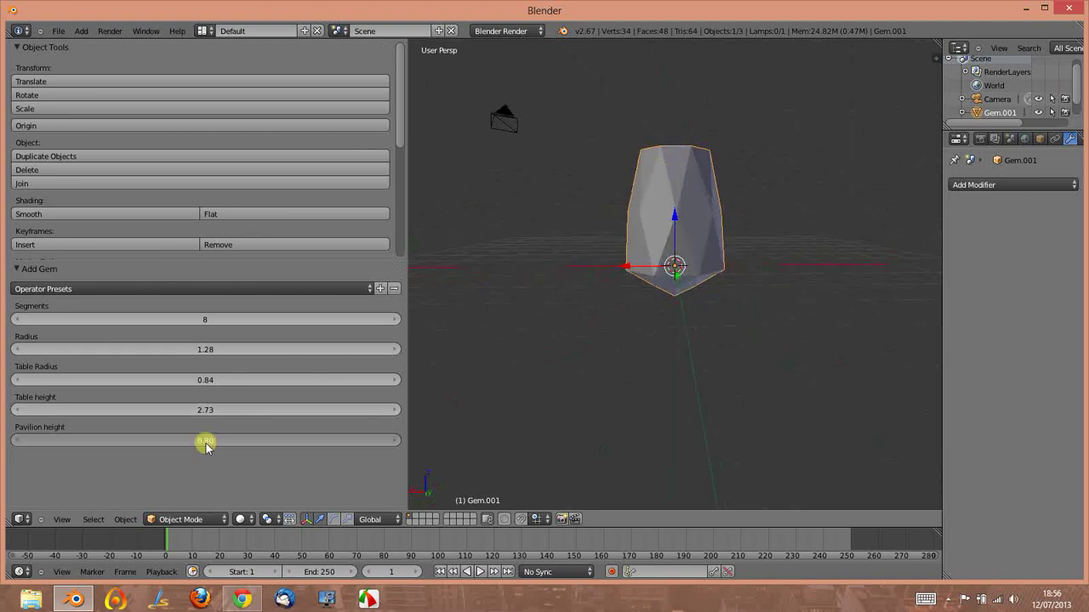
pyautogui.write('0')
pyautogui.write('.01')
pyautogui.press('Return')
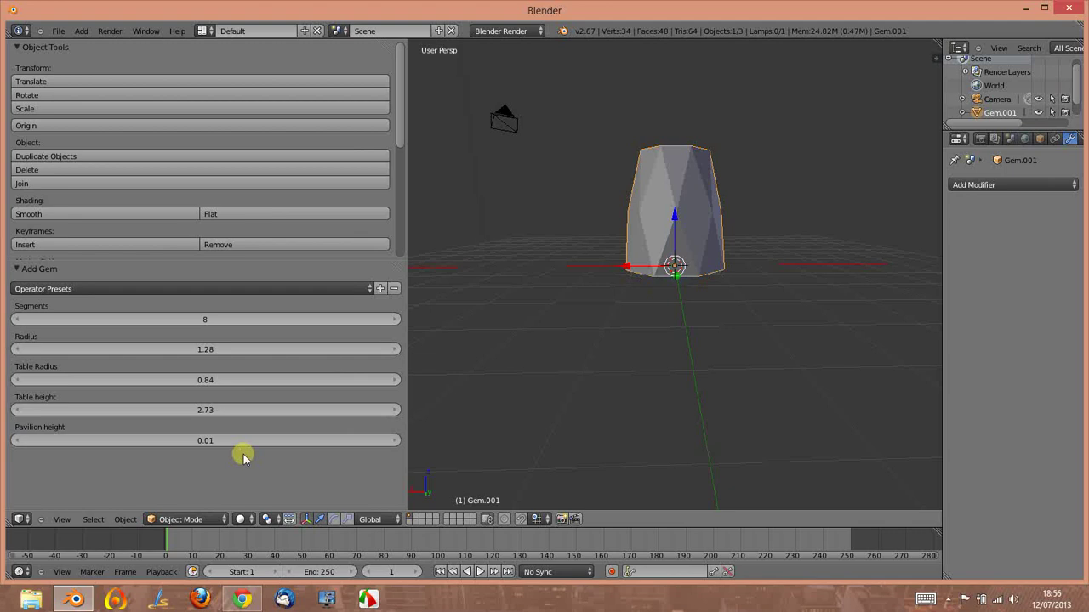
pyautogui.moveTo(631, 346)
pyautogui.mouseDown(button='middle')
pyautogui.moveTo(680, 224)
pyautogui.moveTo(683, 280)
pyautogui.moveTo(615, 340)
pyautogui.moveTo(686, 196)
pyautogui.mouseUp(button='middle')
pyautogui.scroll(-3, 646, 189)
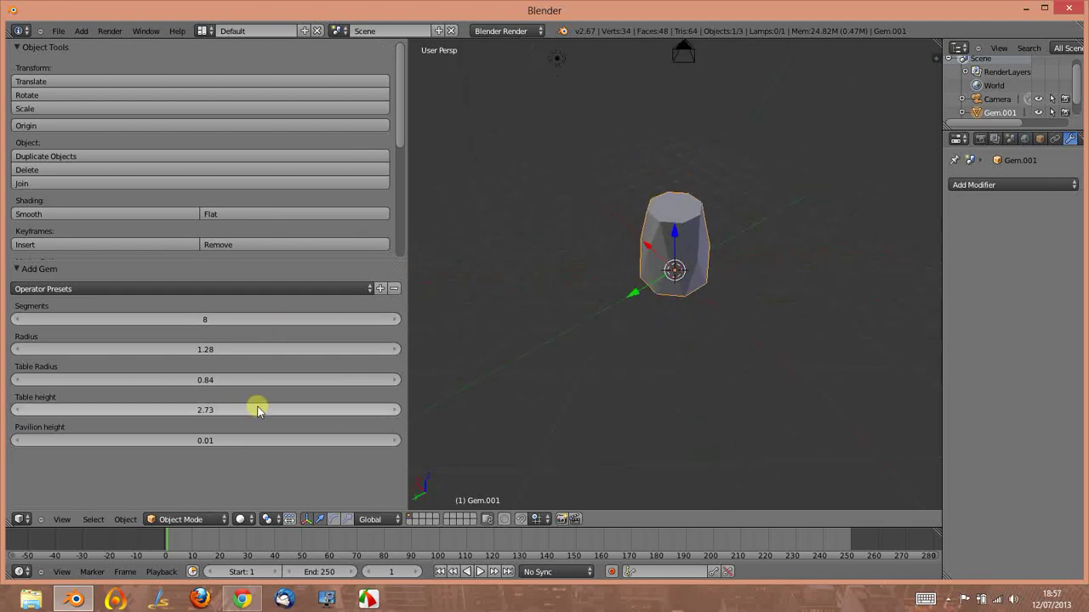
# Step: Step the gem's radius up, then down to 1.01
pyautogui.click(392, 350)
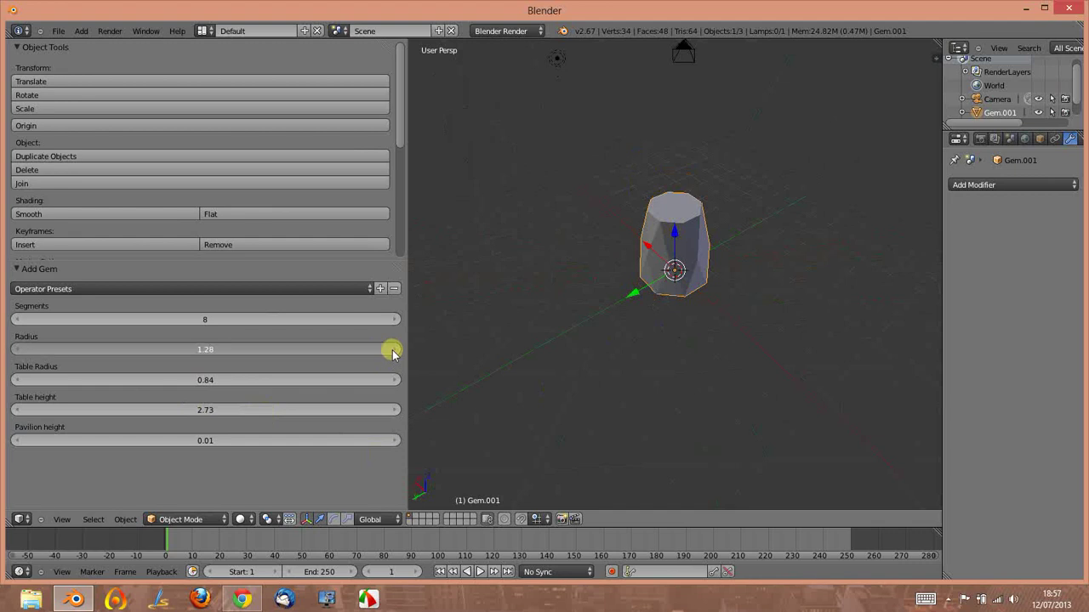
pyautogui.click(392, 350)
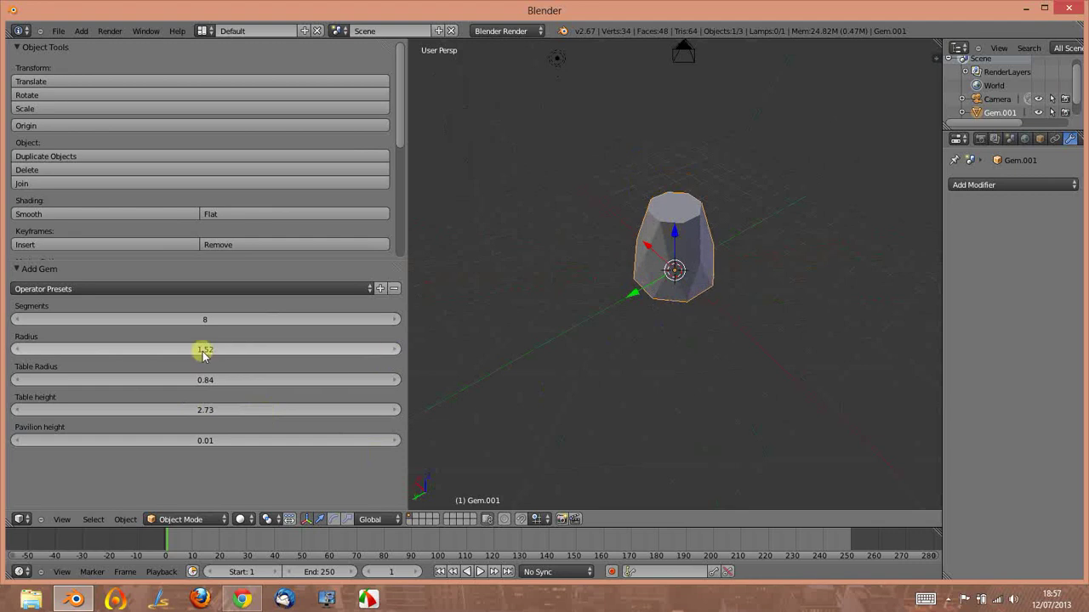
pyautogui.click(22, 351)
pyautogui.click(22, 351)
pyautogui.click(23, 352)
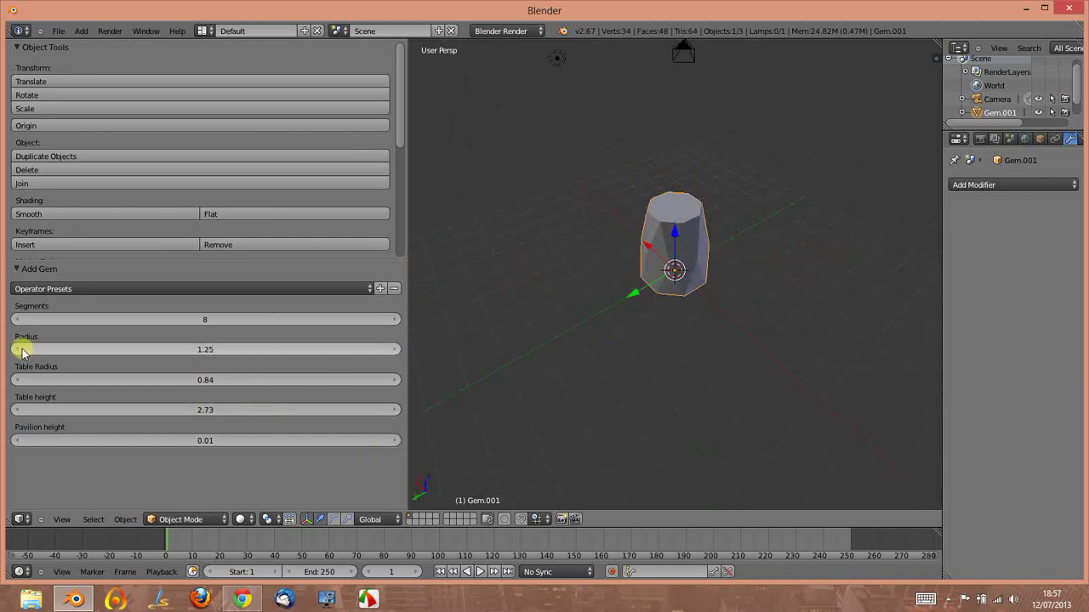
pyautogui.click(23, 351)
pyautogui.click(23, 351)
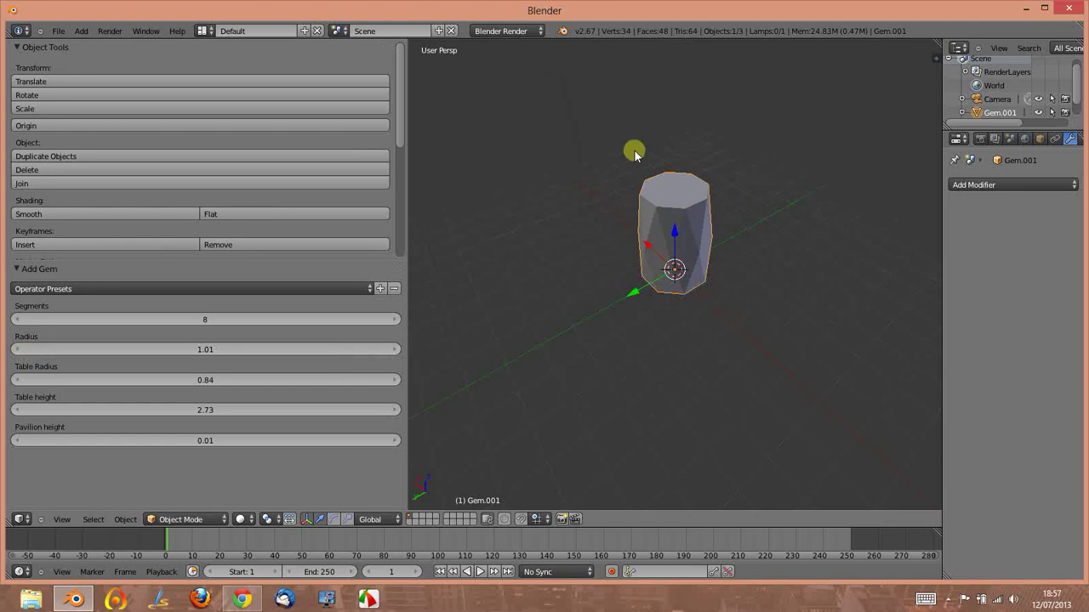
pyautogui.scroll(3, 635, 150)
# Step: Lower the gem's segment count to 3, then raise it back up to 15
pyautogui.click(18, 320)
pyautogui.click(18, 320)
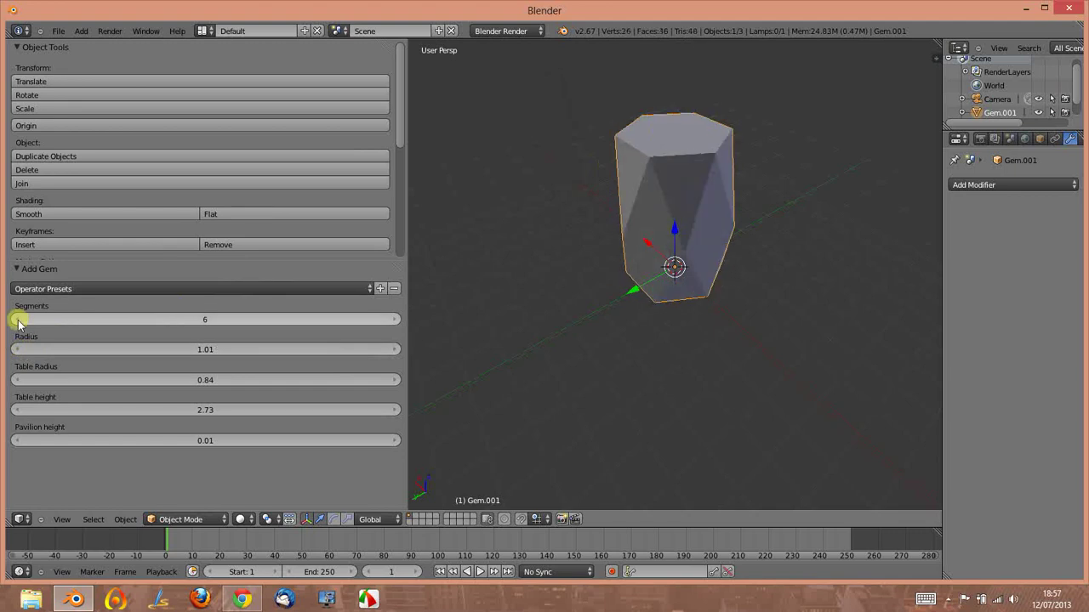
pyautogui.click(18, 320)
pyautogui.click(17, 320)
pyautogui.click(18, 320)
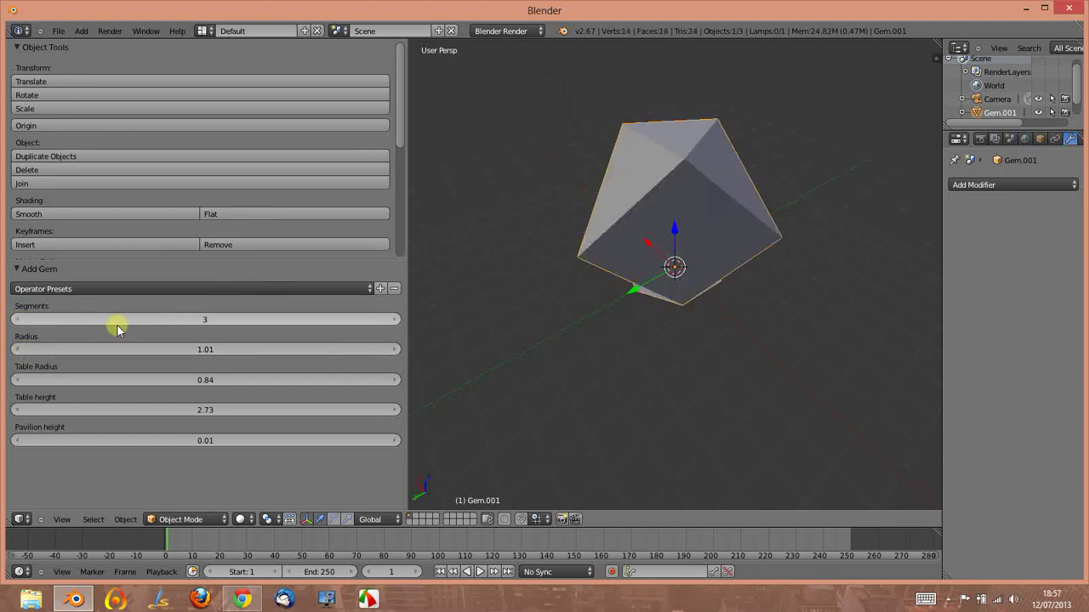
pyautogui.click(394, 320)
pyautogui.click(394, 320)
pyautogui.click(394, 320)
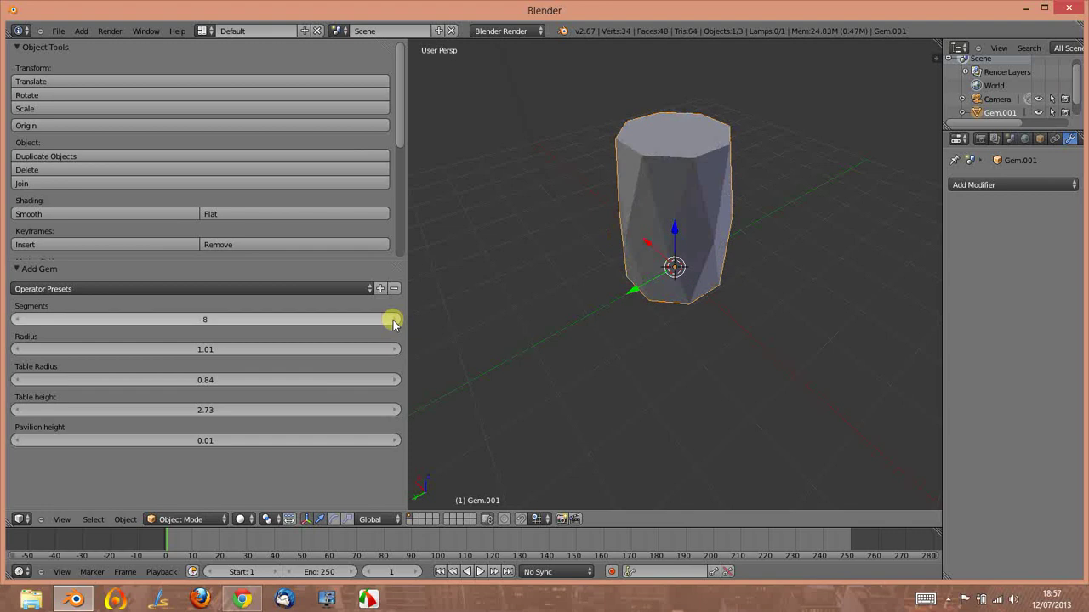
pyautogui.click(394, 320)
pyautogui.click(393, 319)
pyautogui.click(394, 320)
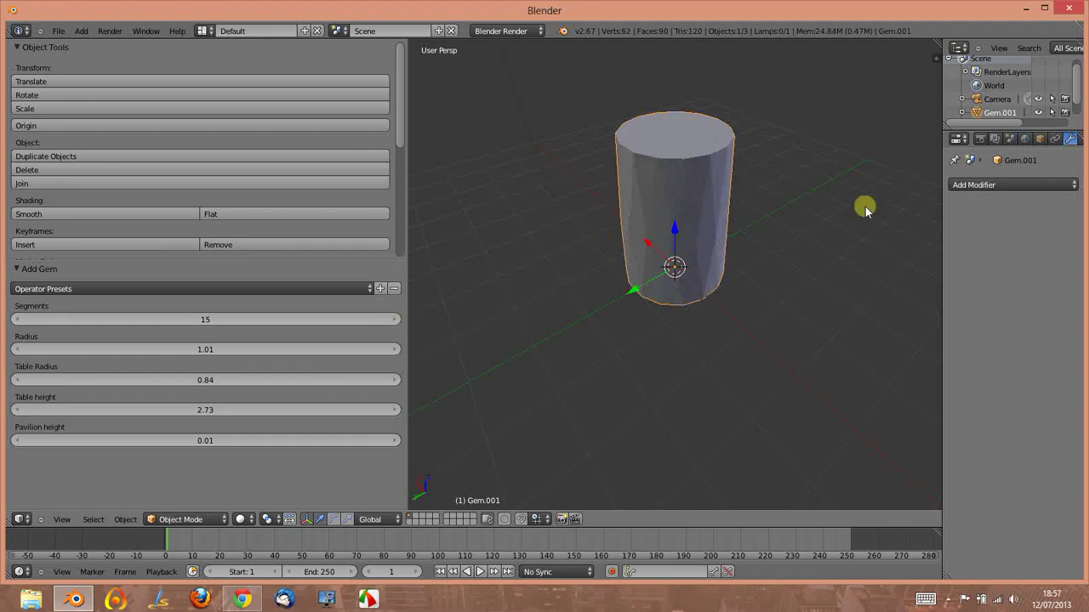
pyautogui.moveTo(859, 204)
pyautogui.mouseDown(button='middle')
pyautogui.moveTo(764, 78)
pyautogui.moveTo(765, 175)
pyautogui.moveTo(650, 181)
pyautogui.mouseUp(button='middle')
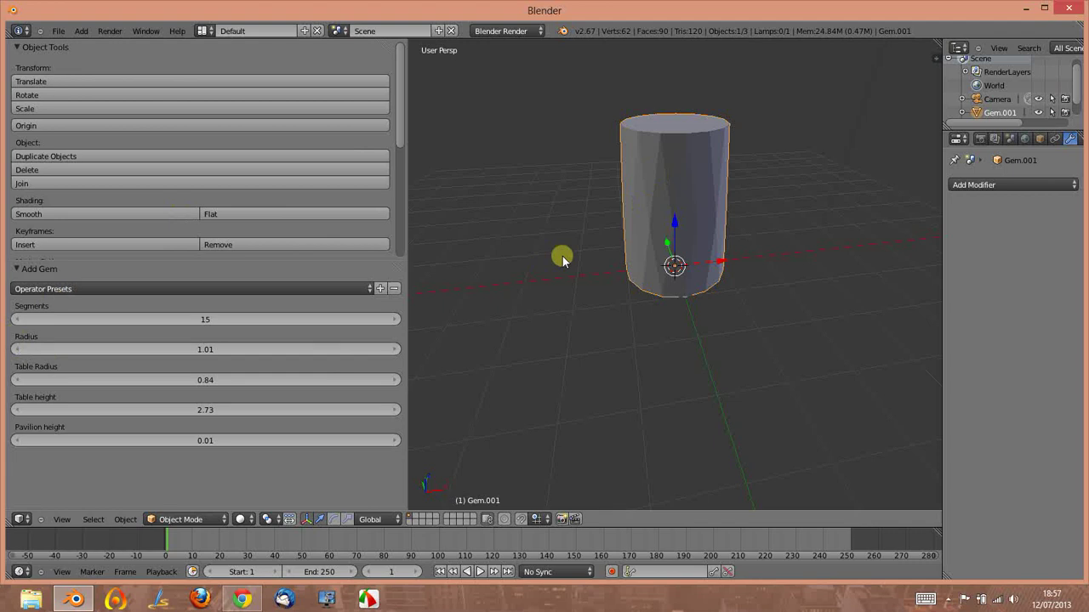
# Step: Delete the gem cylinder and add a default Gear: 12 teeth, radius 1.00, width 0.20
pyautogui.press('x')
pyautogui.click(627, 243)
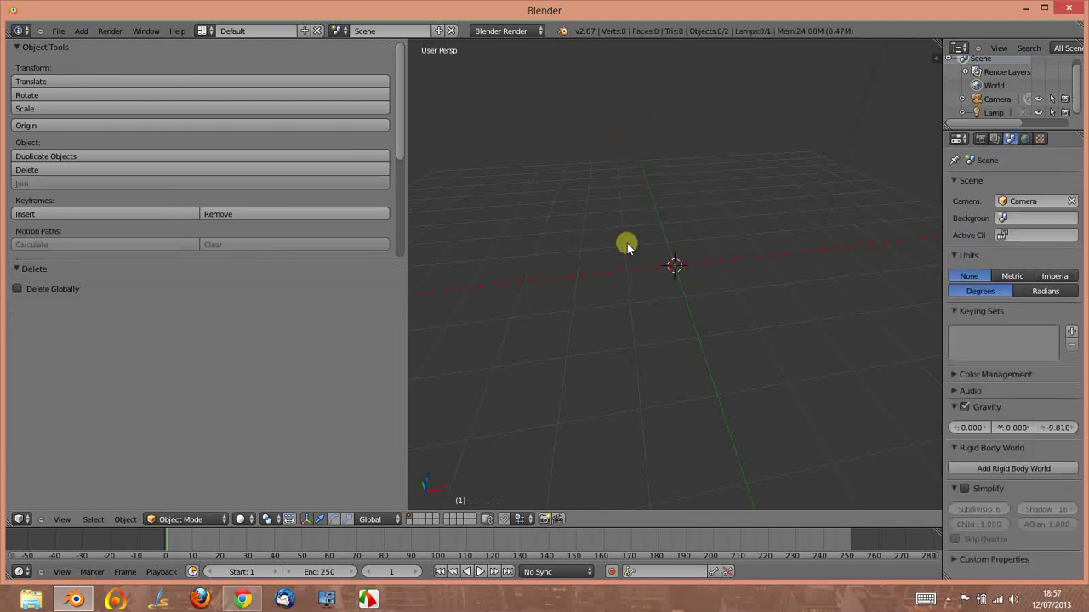
pyautogui.hotkey('shift', 'a')
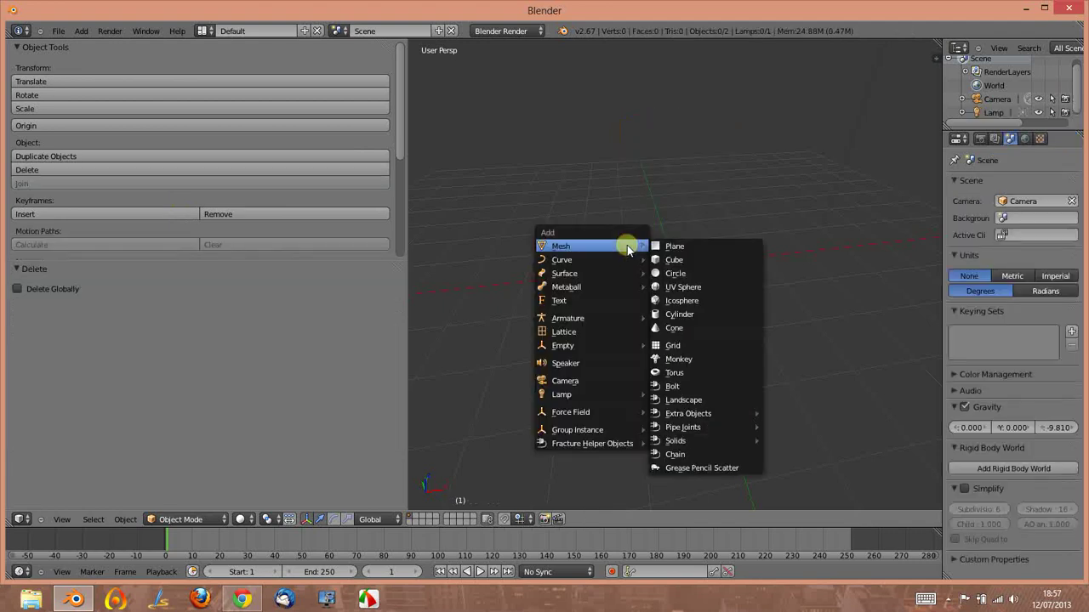
pyautogui.moveTo(688, 414)
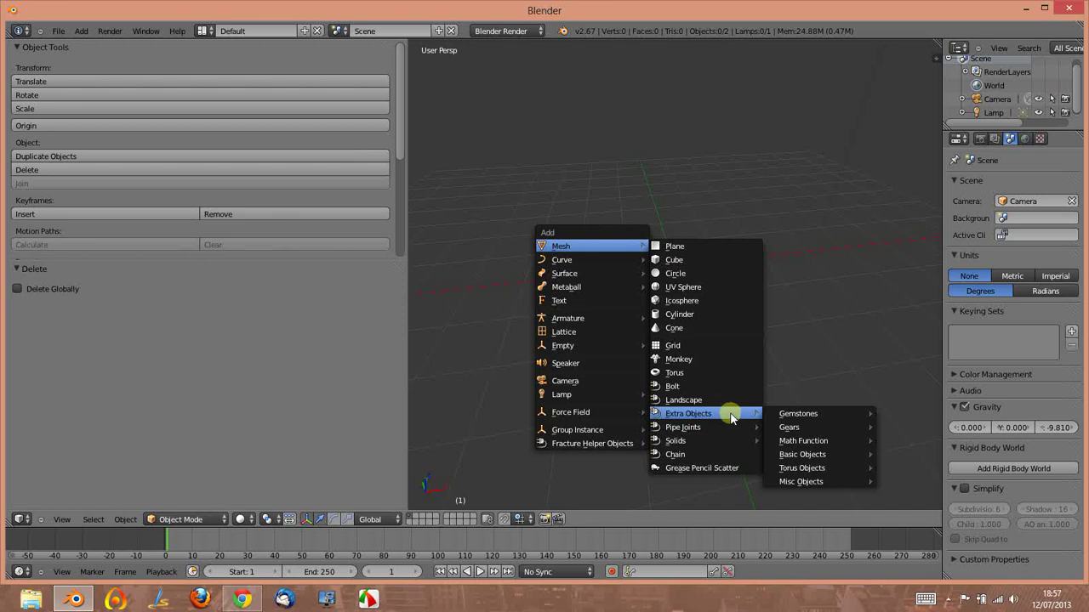
pyautogui.moveTo(789, 426)
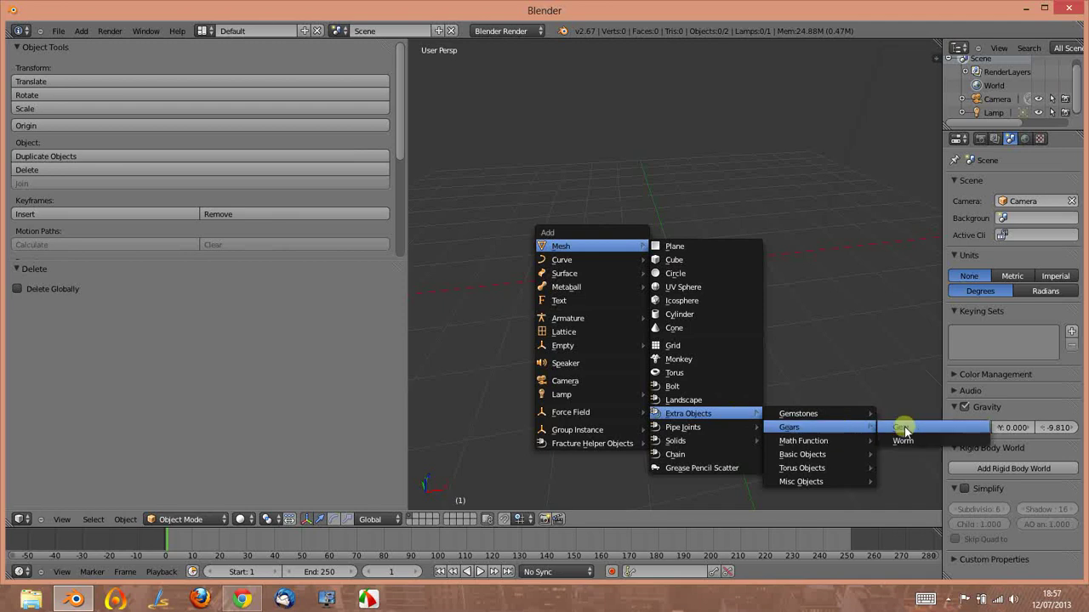
pyautogui.click(904, 428)
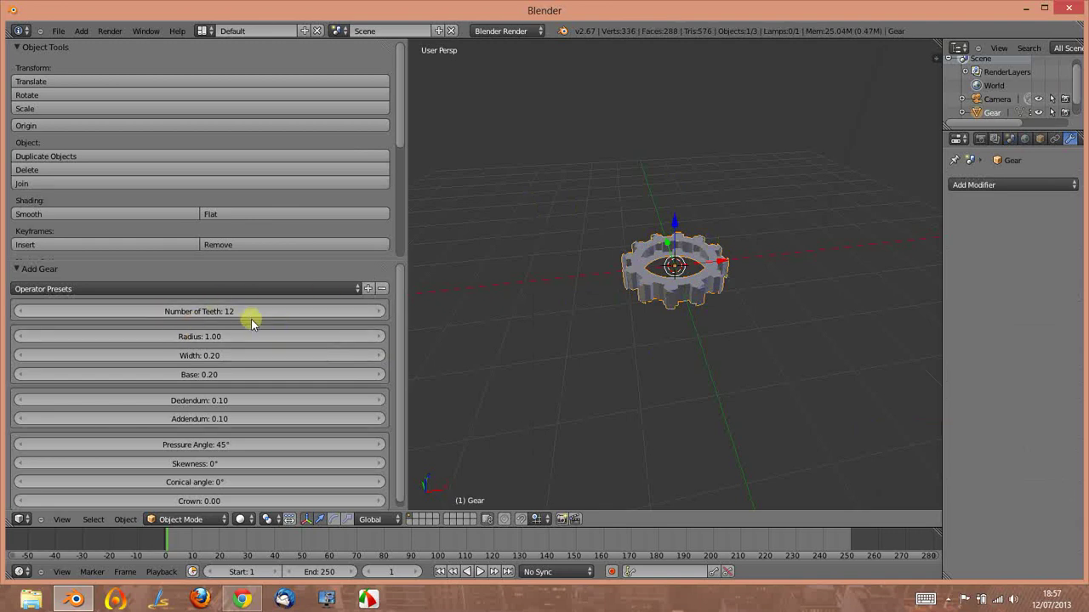
# Step: Set the gear's Number of Teeth to 100, then 50, and finally 20
pyautogui.click(236, 312)
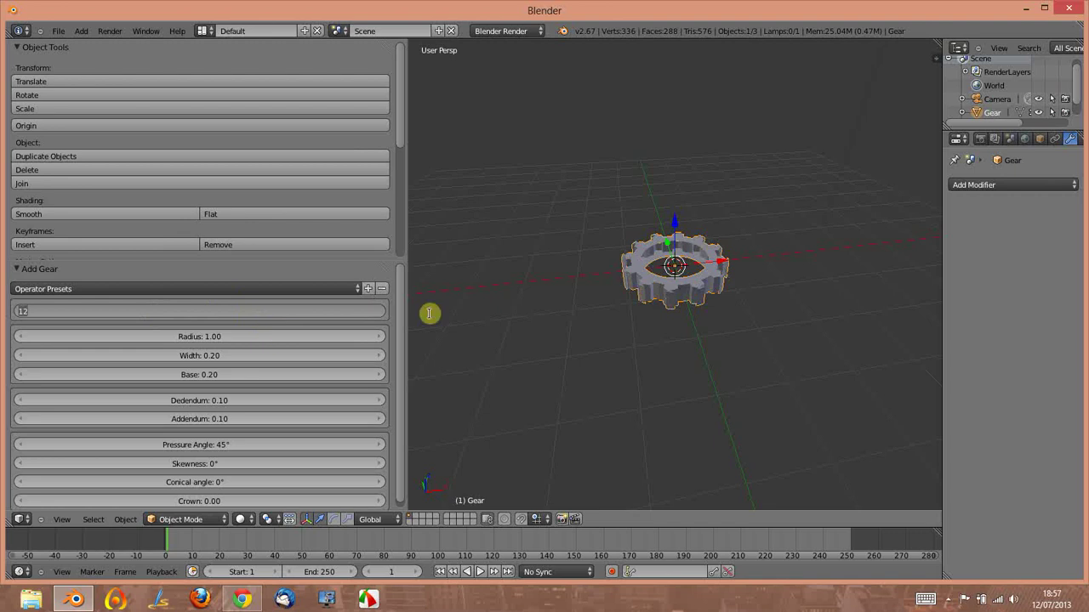
pyautogui.write('100')
pyautogui.press('Return')
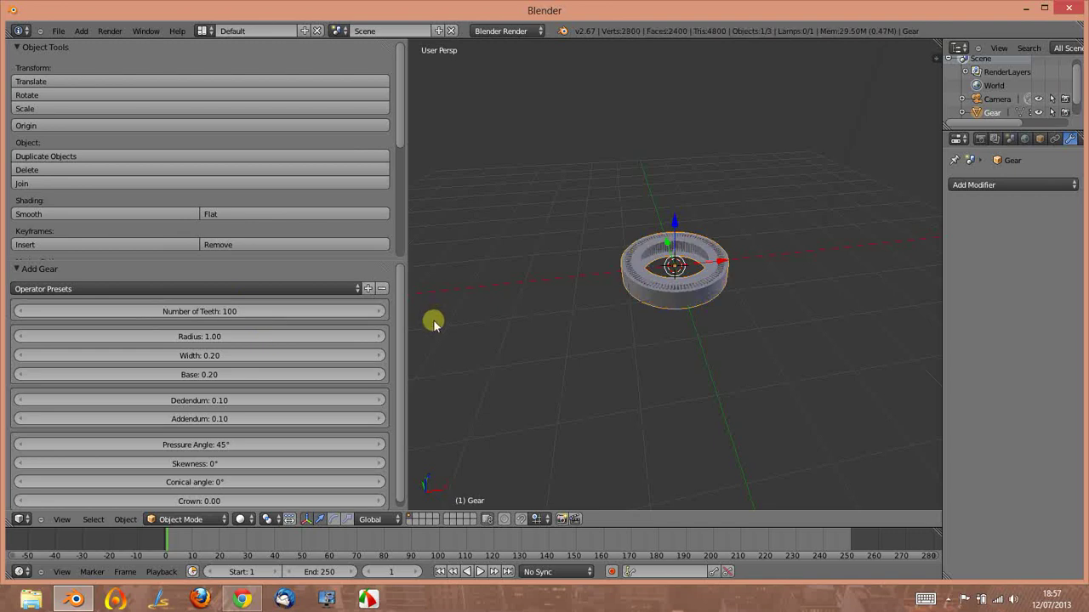
pyautogui.scroll(5, 757, 250)
pyautogui.moveTo(700, 275); pyautogui.dragTo(680, 331, button='middle')
pyautogui.write('50')
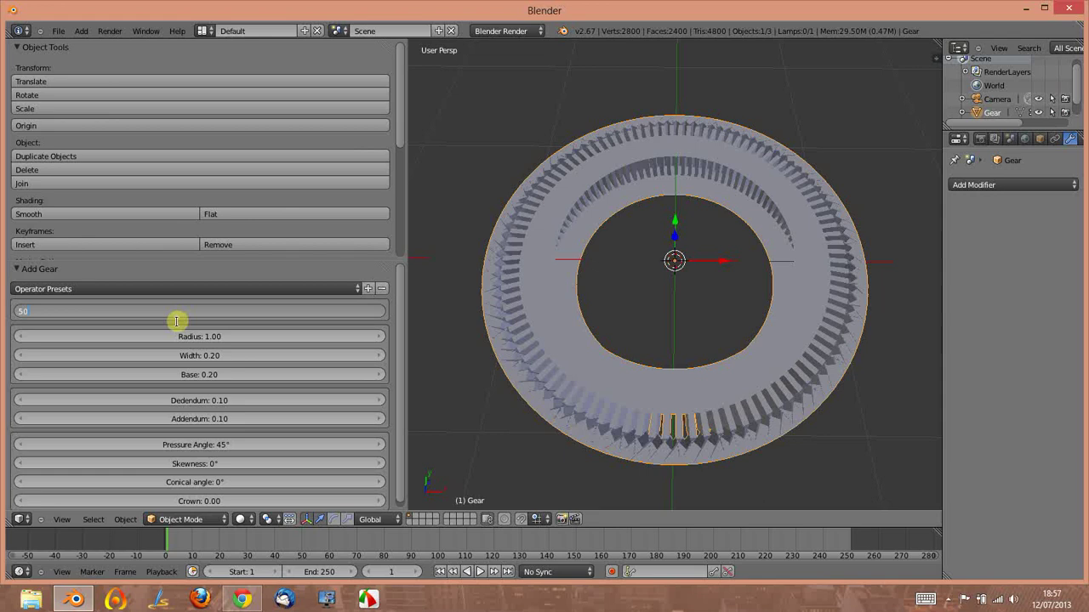
pyautogui.press('Return')
pyautogui.click(150, 311)
pyautogui.write('2')
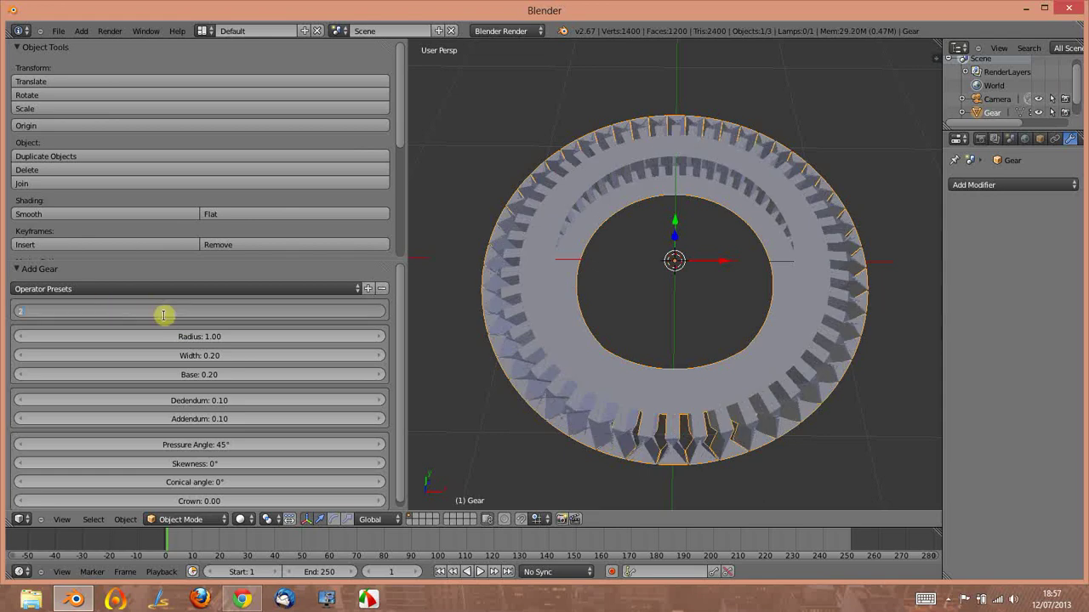
pyautogui.write('0')
pyautogui.press('Return')
pyautogui.moveTo(518, 315)
pyautogui.mouseDown(button='middle')
pyautogui.moveTo(602, 263)
pyautogui.moveTo(555, 265)
pyautogui.mouseUp(button='middle')
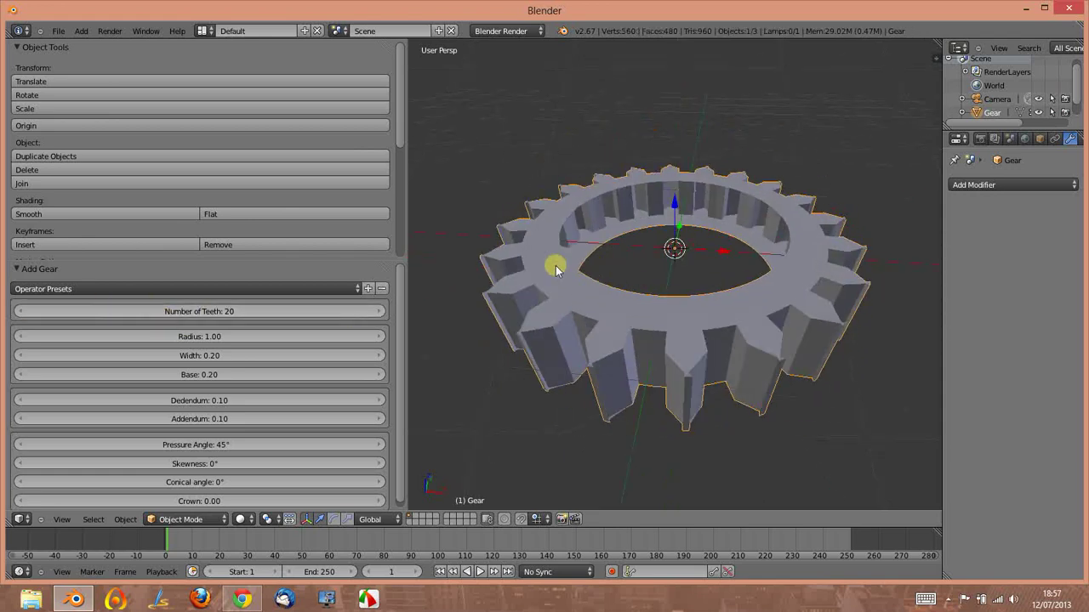
# Step: Nudge the gear radius up four steps, then back down two
pyautogui.click(382, 336)
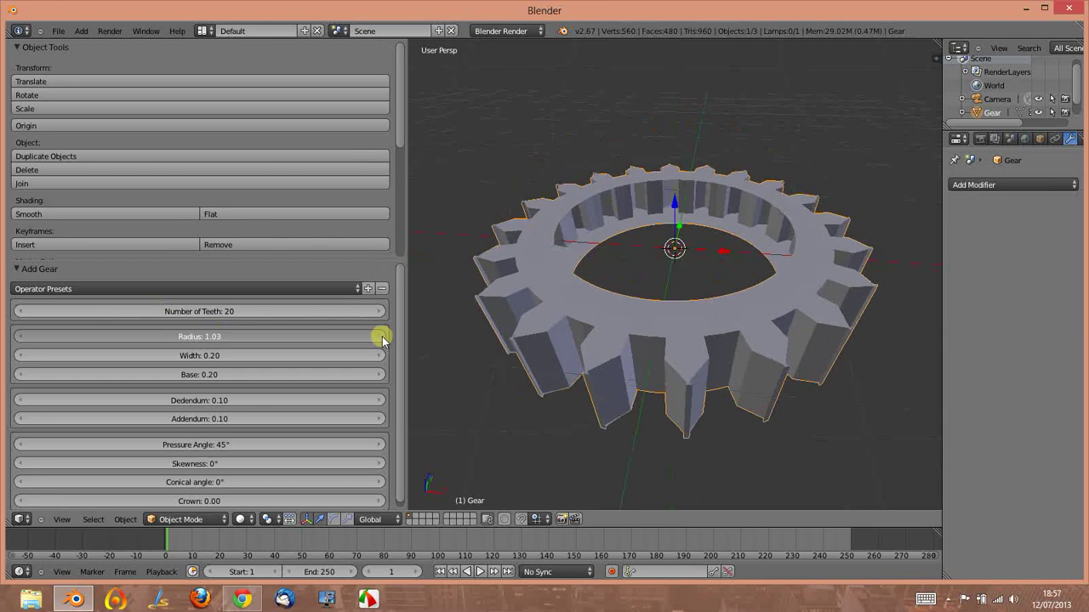
pyautogui.click(381, 336)
pyautogui.click(381, 335)
pyautogui.click(382, 336)
pyautogui.click(382, 336)
pyautogui.click(382, 336)
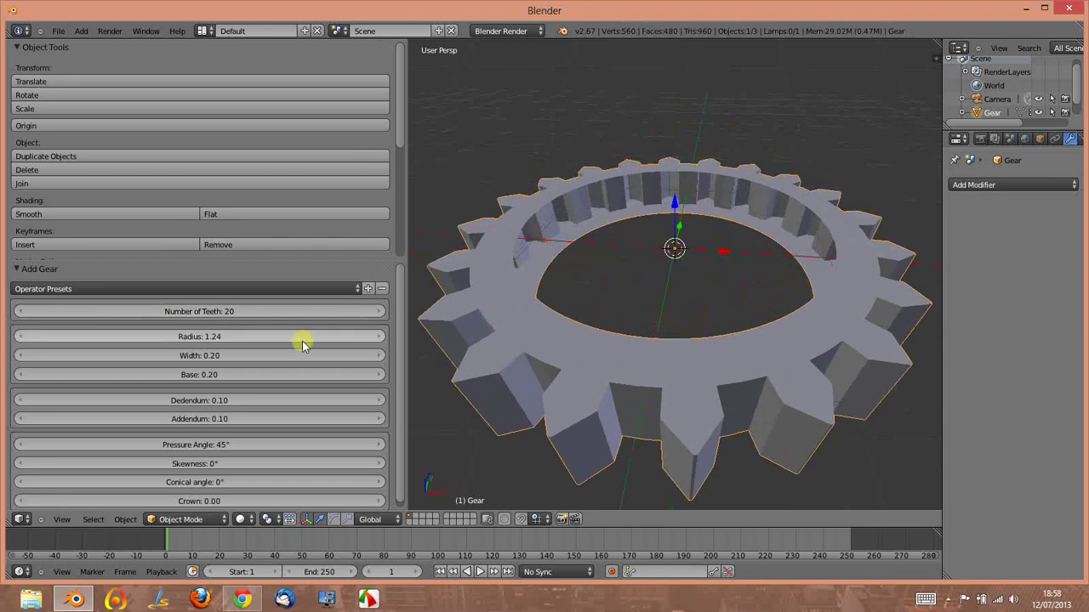
pyautogui.click(26, 336)
pyautogui.click(25, 336)
pyautogui.click(25, 336)
# Step: Fine-tune the gear width up and down with its field arrows
pyautogui.click(377, 356)
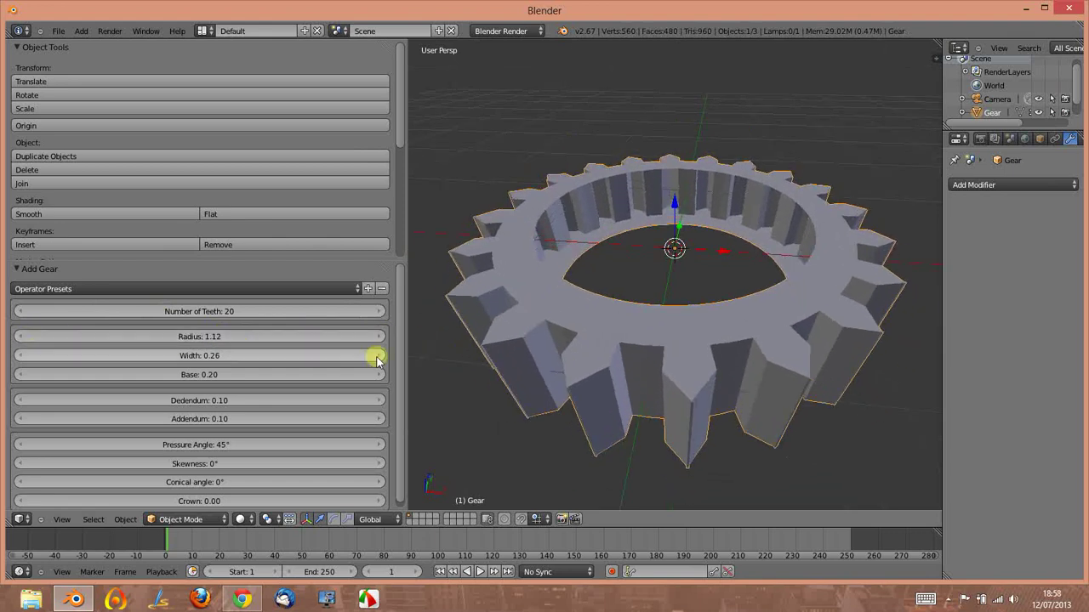
pyautogui.click(376, 356)
pyautogui.click(377, 355)
pyautogui.click(21, 355)
pyautogui.click(21, 355)
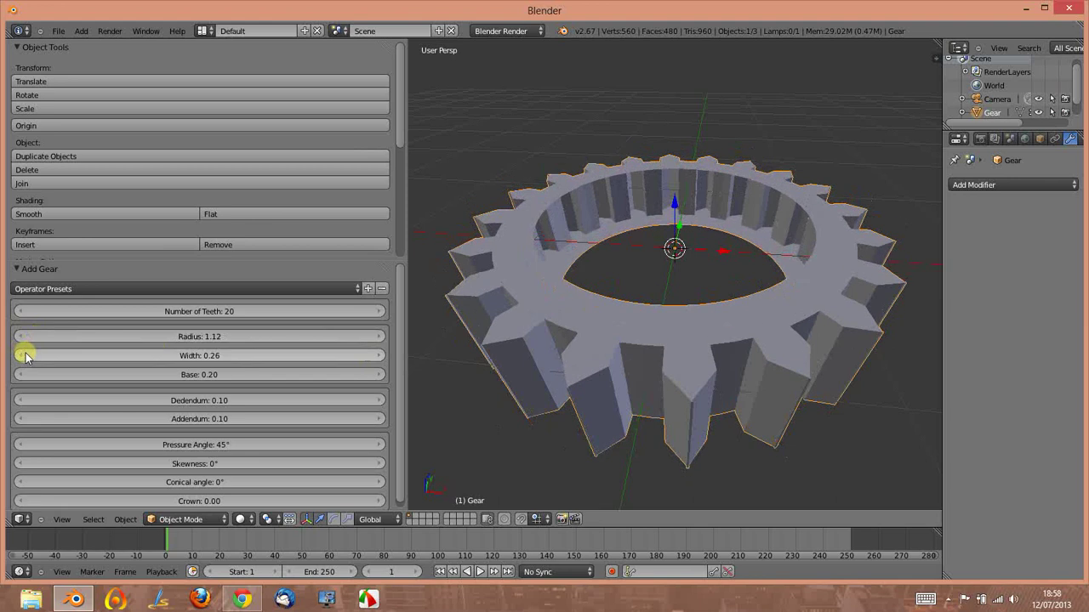
pyautogui.click(22, 355)
# Step: Step the Base value up, then down to widen the centre hole
pyautogui.click(378, 375)
pyautogui.click(378, 375)
pyautogui.click(378, 374)
pyautogui.click(378, 375)
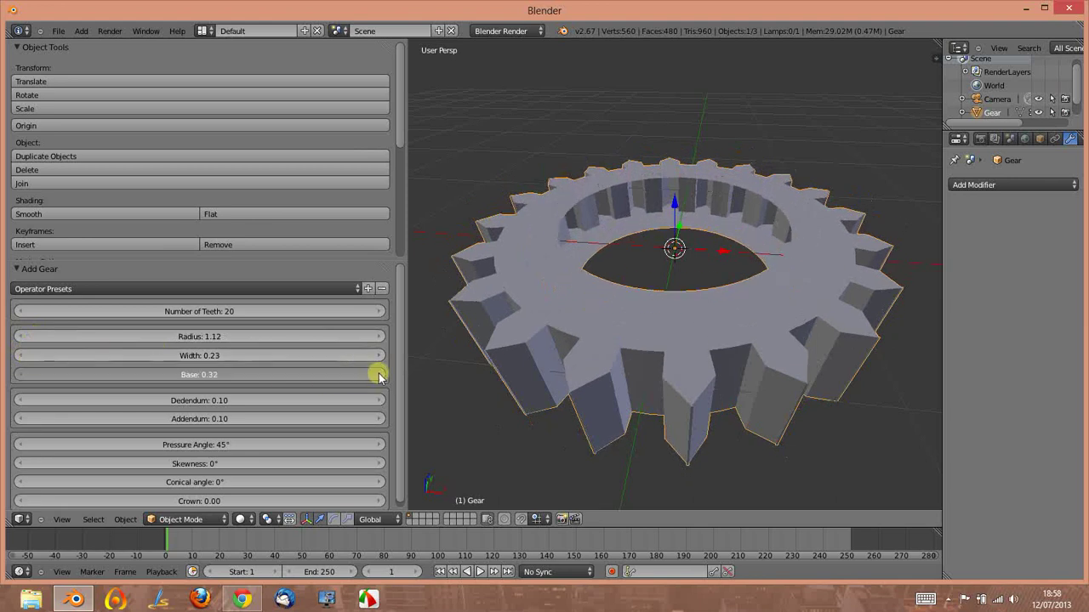
pyautogui.click(378, 374)
pyautogui.click(378, 374)
pyautogui.click(379, 375)
pyautogui.click(378, 374)
pyautogui.click(378, 374)
pyautogui.click(21, 375)
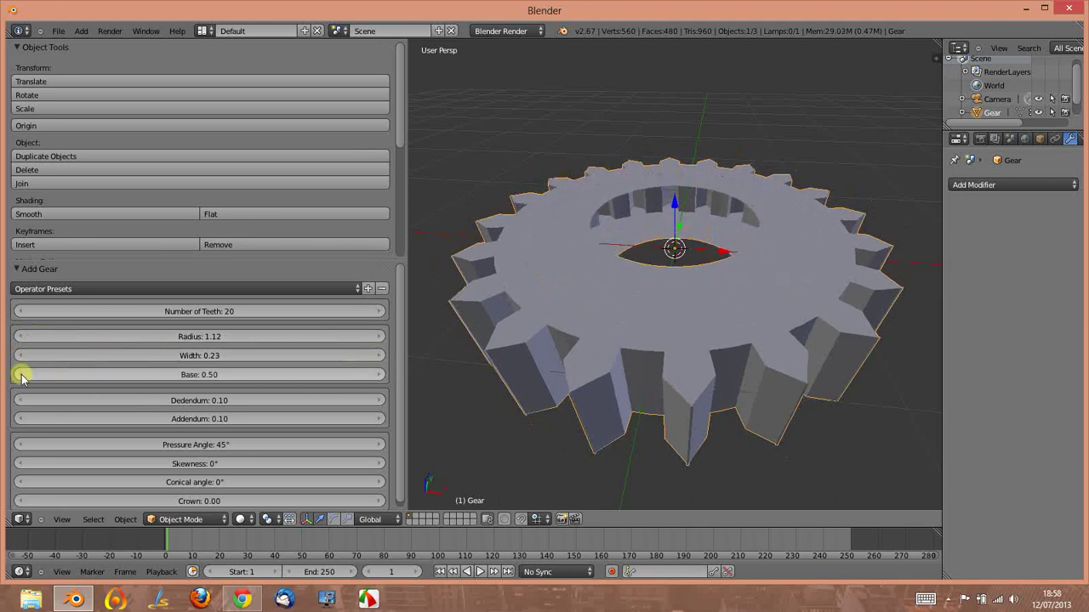
pyautogui.click(21, 375)
pyautogui.click(22, 374)
pyautogui.click(22, 375)
pyautogui.click(26, 377)
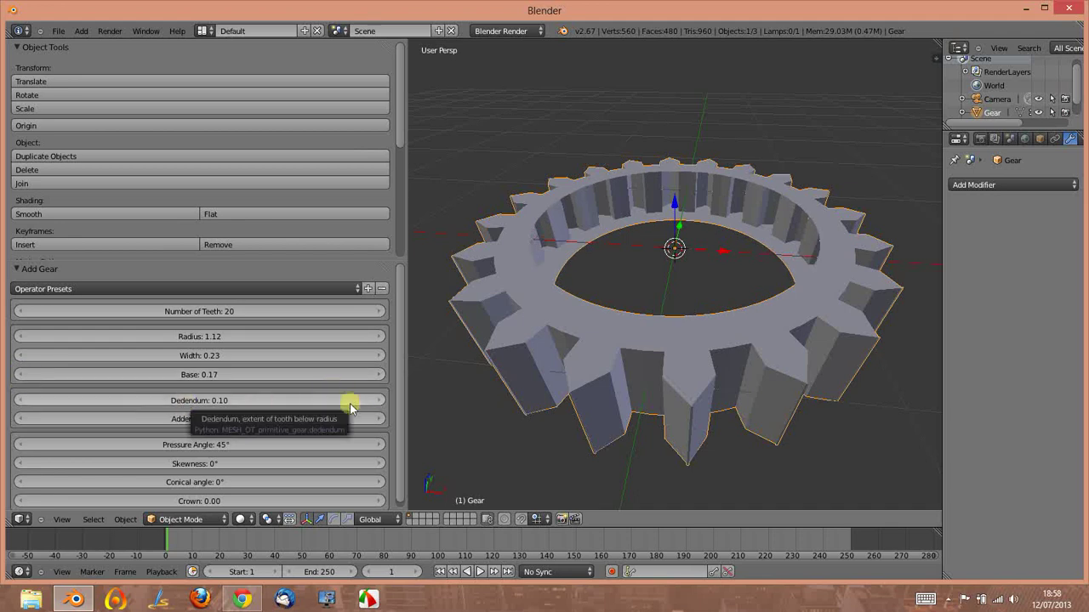
# Step: Drag Dedendum, Base, Width and Radius to trial different tooth depths and thickness
pyautogui.moveTo(362, 402); pyautogui.dragTo(173, 408)
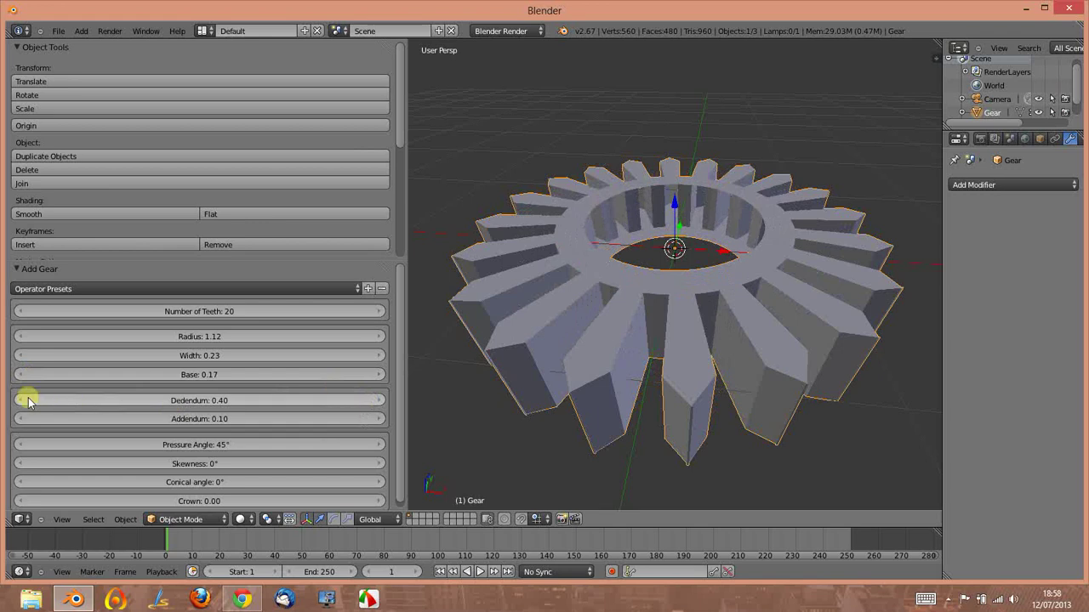
pyautogui.moveTo(28, 401); pyautogui.dragTo(19, 401)
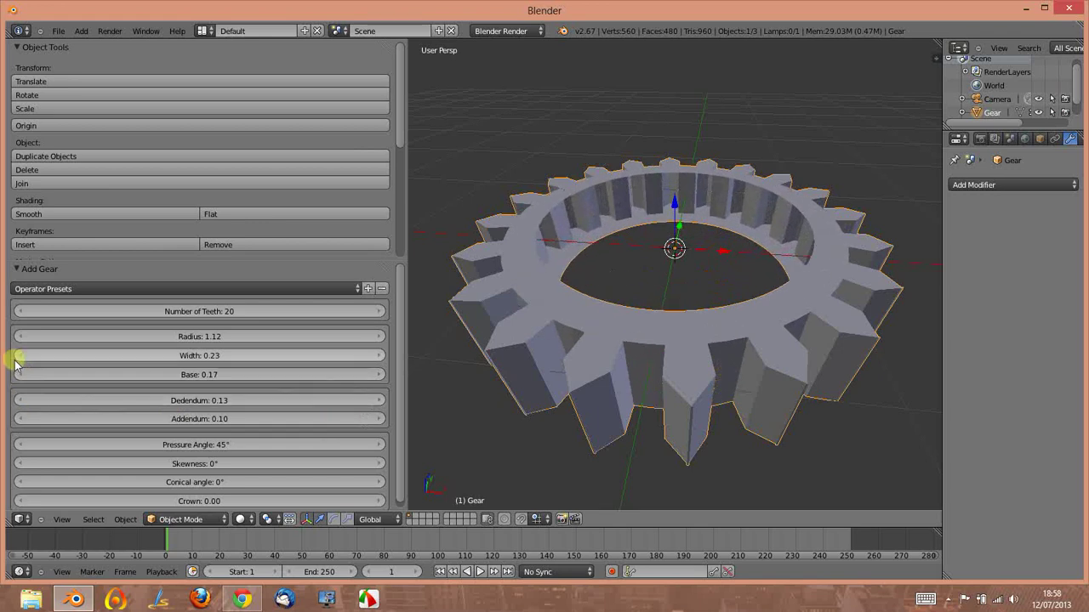
pyautogui.moveTo(15, 364); pyautogui.dragTo(19, 371)
pyautogui.moveTo(363, 375)
pyautogui.mouseDown()
pyautogui.moveTo(378, 375)
pyautogui.moveTo(387, 357)
pyautogui.mouseUp()
pyautogui.moveTo(26, 355)
pyautogui.mouseDown()
pyautogui.moveTo(7, 356)
pyautogui.moveTo(19, 335)
pyautogui.mouseUp()
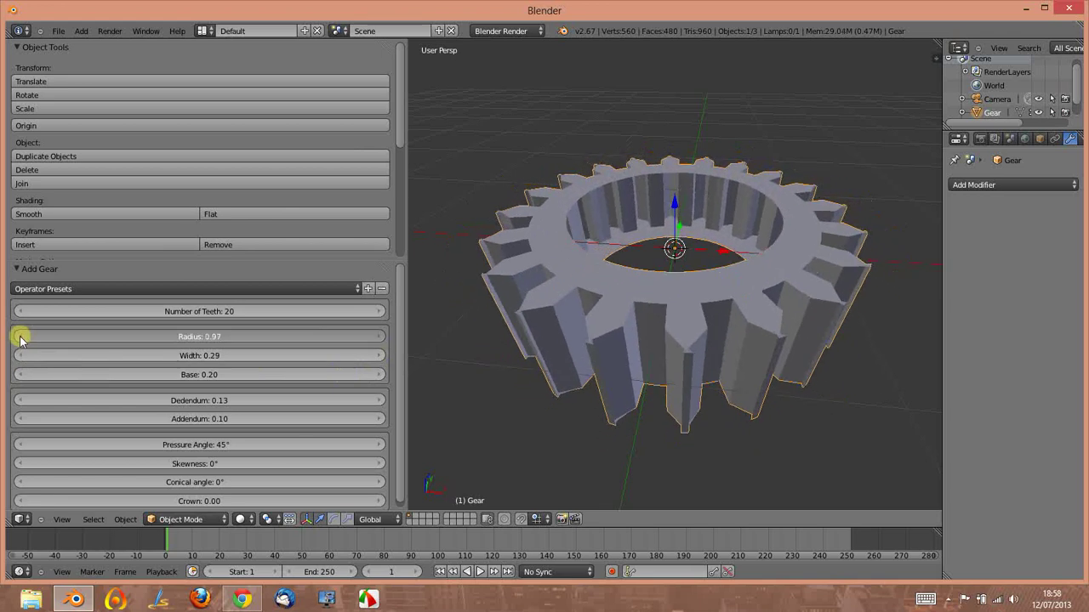
pyautogui.moveTo(371, 343); pyautogui.dragTo(374, 338)
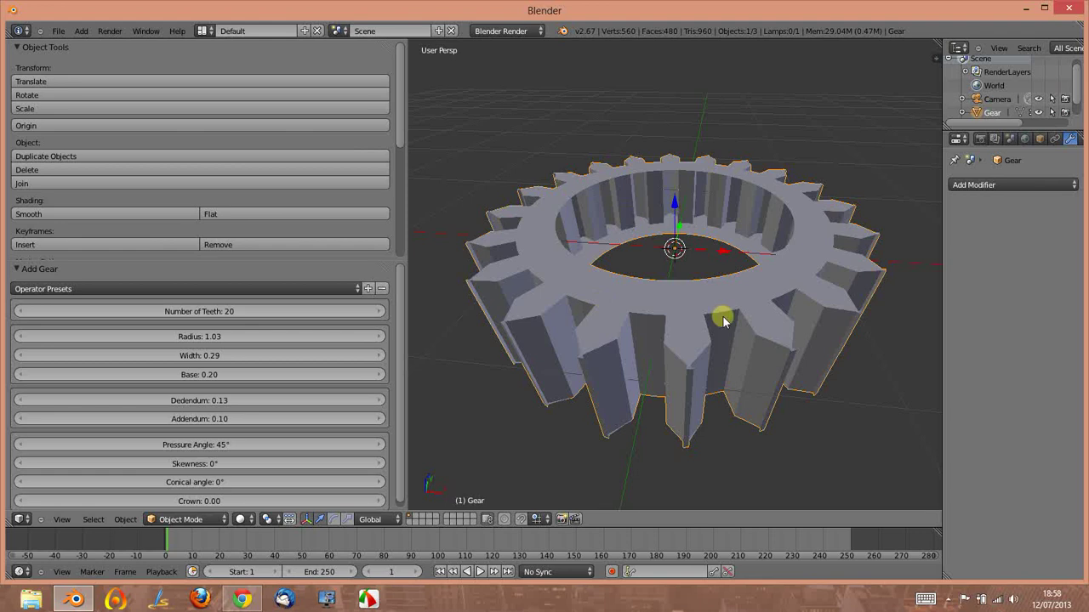
# Step: Set the gear radius to 1.06
pyautogui.click(20, 340)
pyautogui.click(21, 340)
pyautogui.click(20, 341)
pyautogui.click(21, 340)
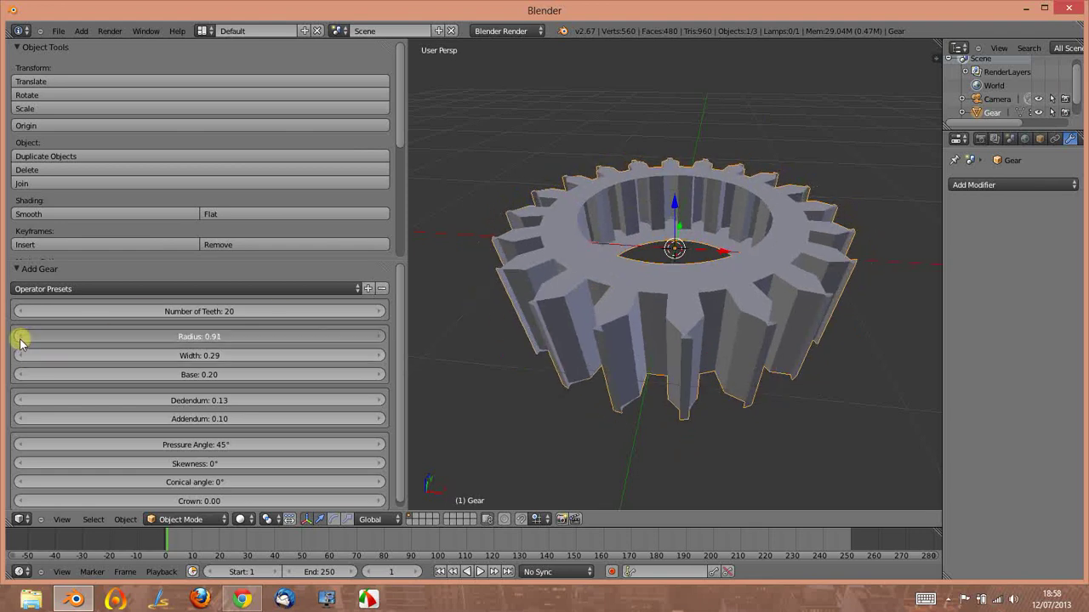
pyautogui.click(21, 341)
pyautogui.moveTo(362, 334); pyautogui.dragTo(599, 269)
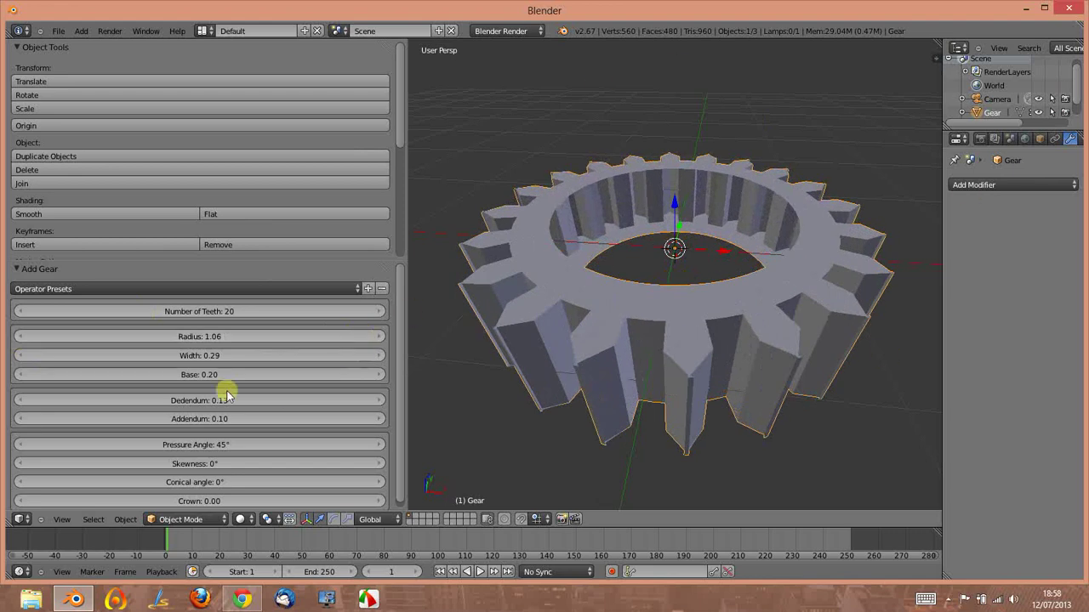
# Step: Raise the dedendum a few steps, then bring it back to 0.13
pyautogui.click(378, 400)
pyautogui.click(378, 400)
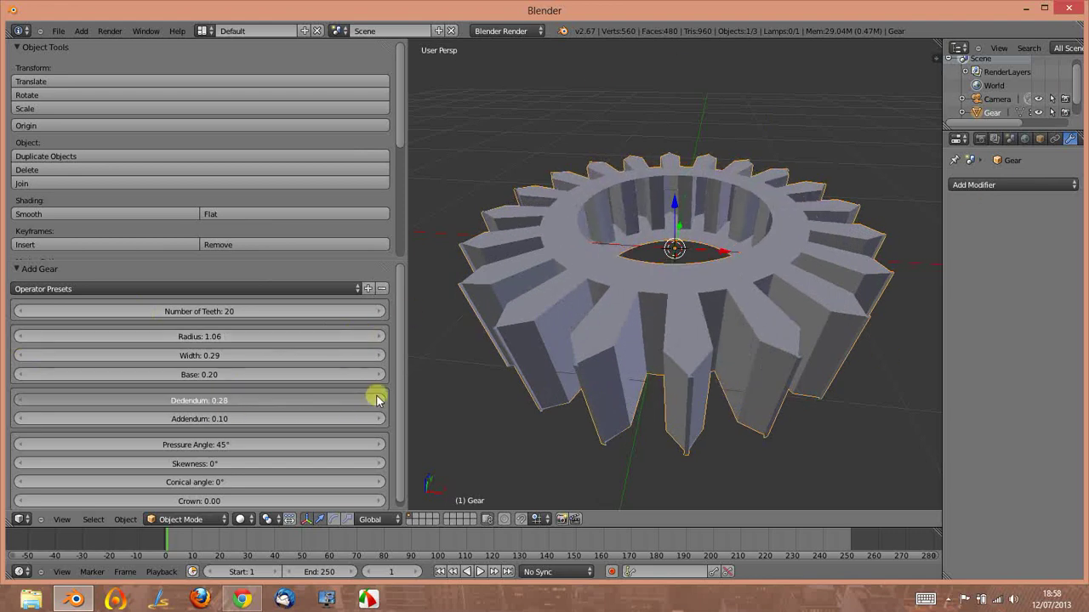
pyautogui.click(378, 400)
pyautogui.click(19, 401)
pyautogui.click(20, 401)
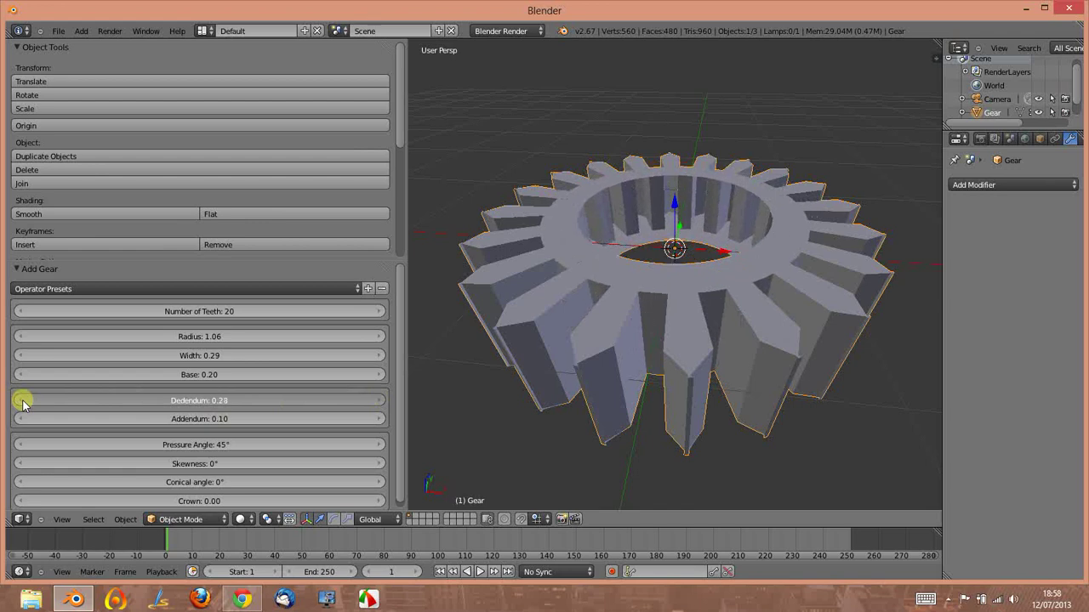
pyautogui.click(20, 401)
# Step: Lengthen the teeth by setting the addendum to 0.25
pyautogui.moveTo(329, 419); pyautogui.dragTo(240, 425)
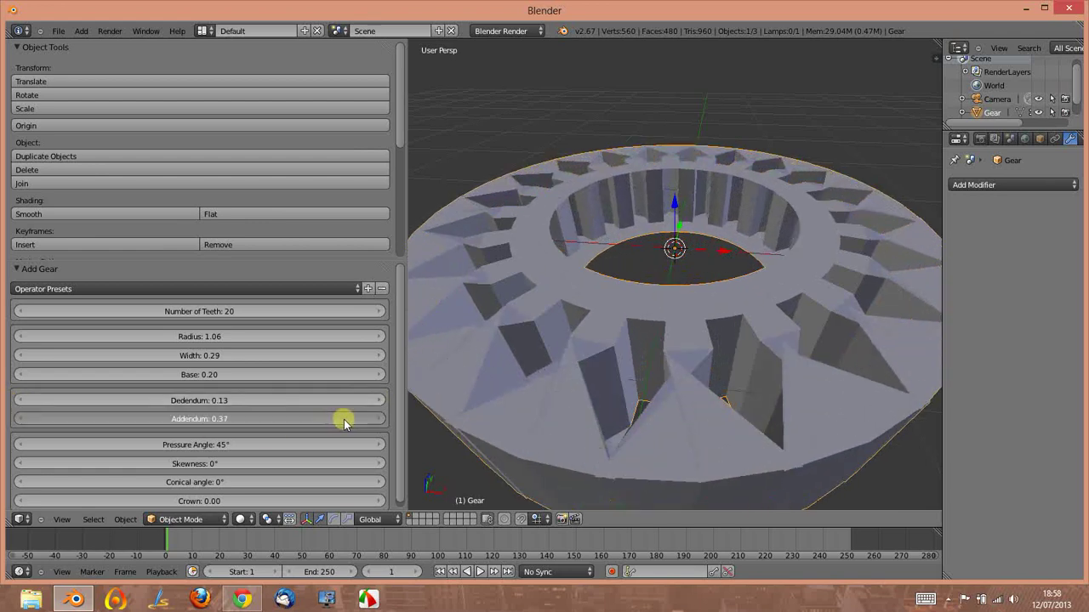
pyautogui.click(21, 418)
pyautogui.click(21, 418)
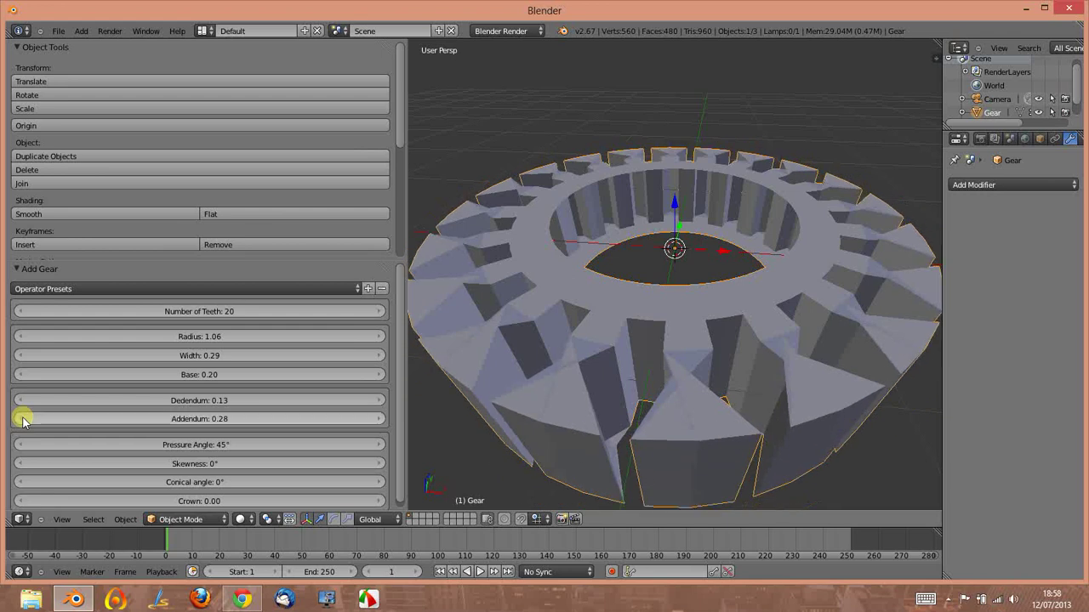
pyautogui.moveTo(304, 427); pyautogui.dragTo(566, 420)
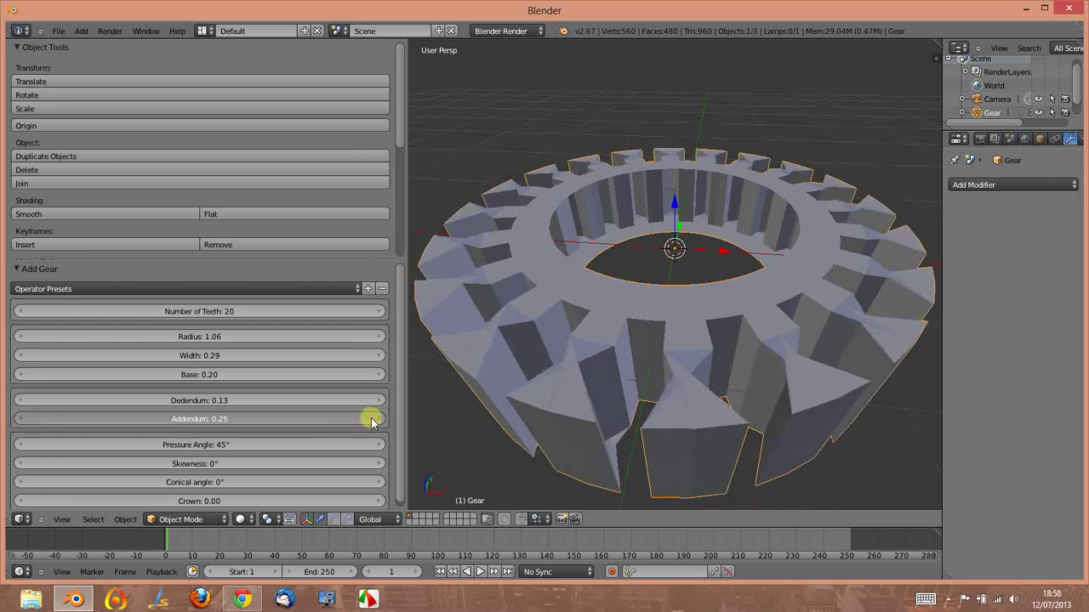
pyautogui.scroll(2, 587, 402)
pyautogui.scroll(2, 595, 393)
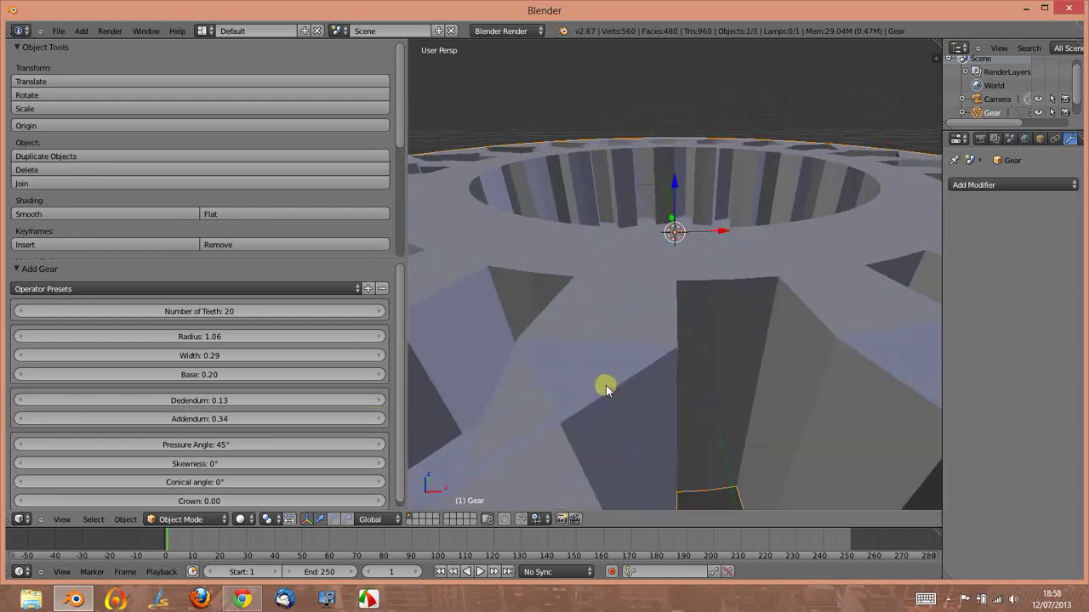
pyautogui.scroll(-1, 595, 385)
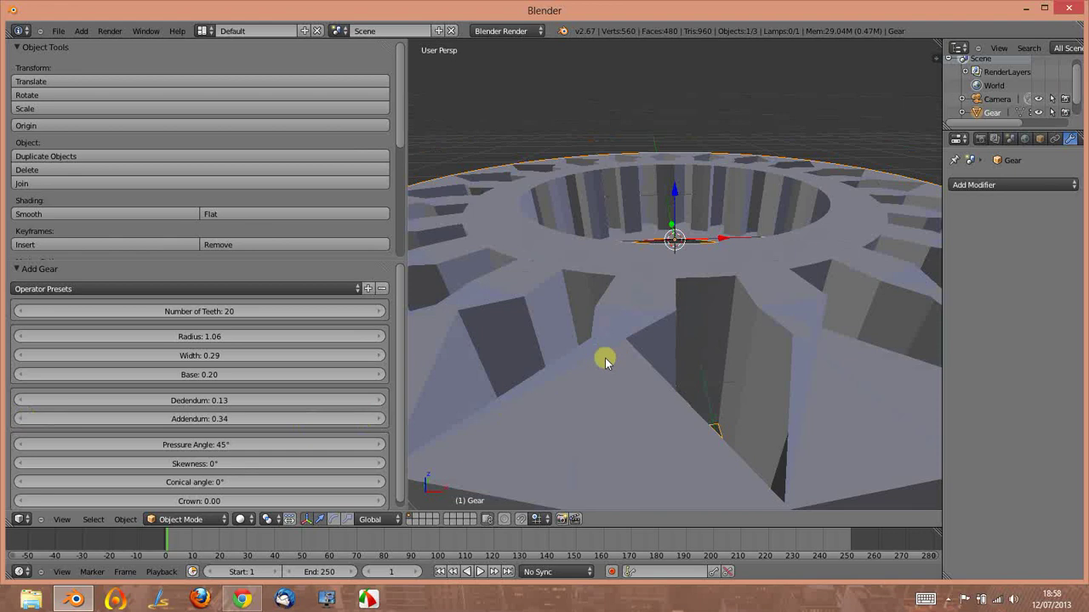
pyautogui.scroll(-2, 605, 361)
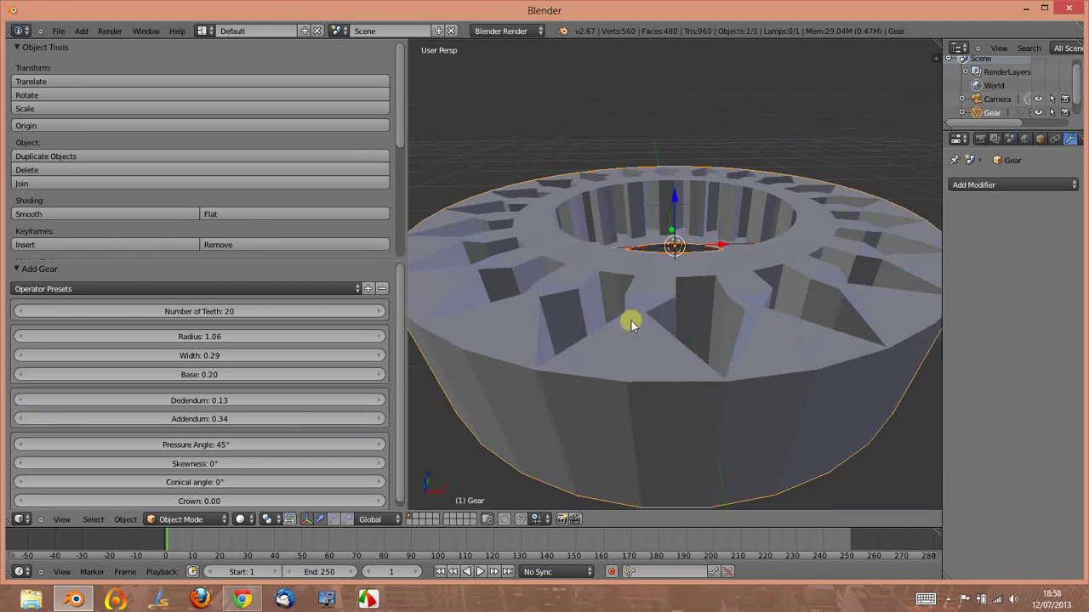
pyautogui.scroll(-2, 630, 205)
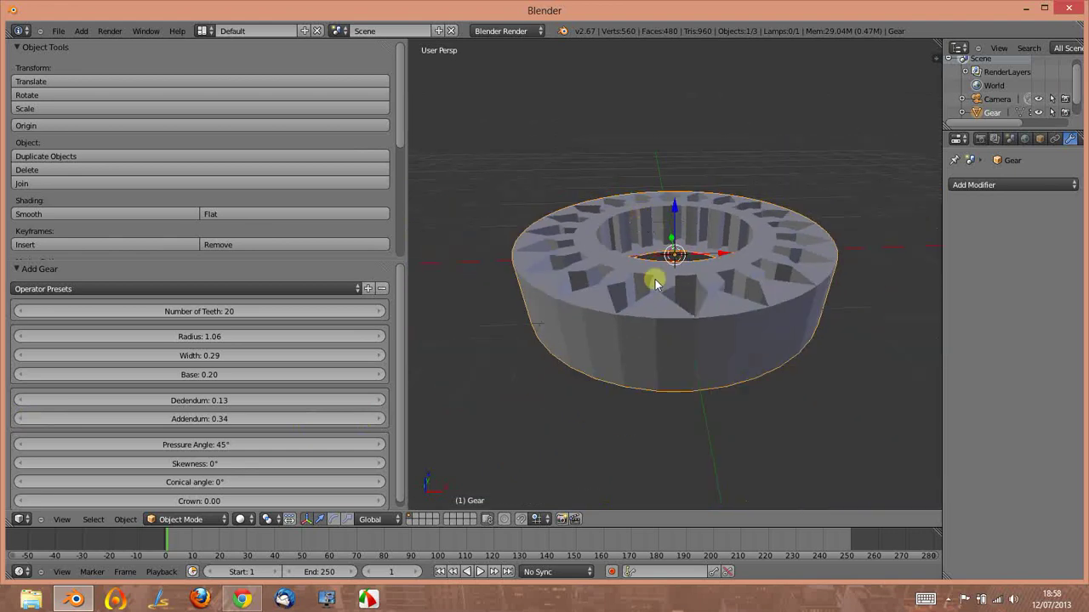
# Step: Test-render the gear with F12 and zoom around the Render Result
pyautogui.press('F12')
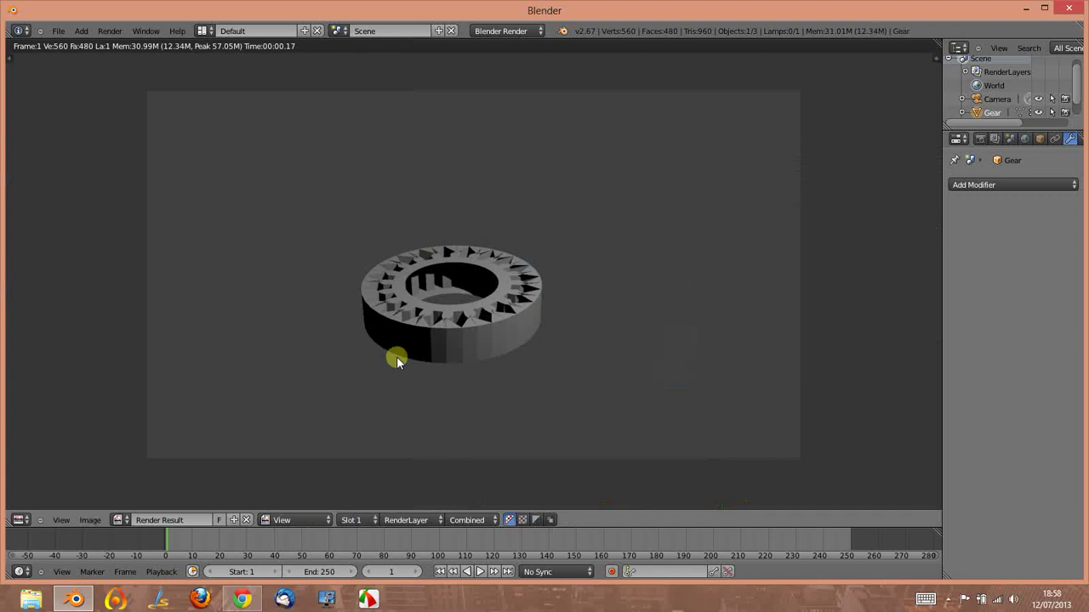
pyautogui.scroll(1, 407, 335)
pyautogui.scroll(1, 408, 336)
pyautogui.scroll(2, 408, 333)
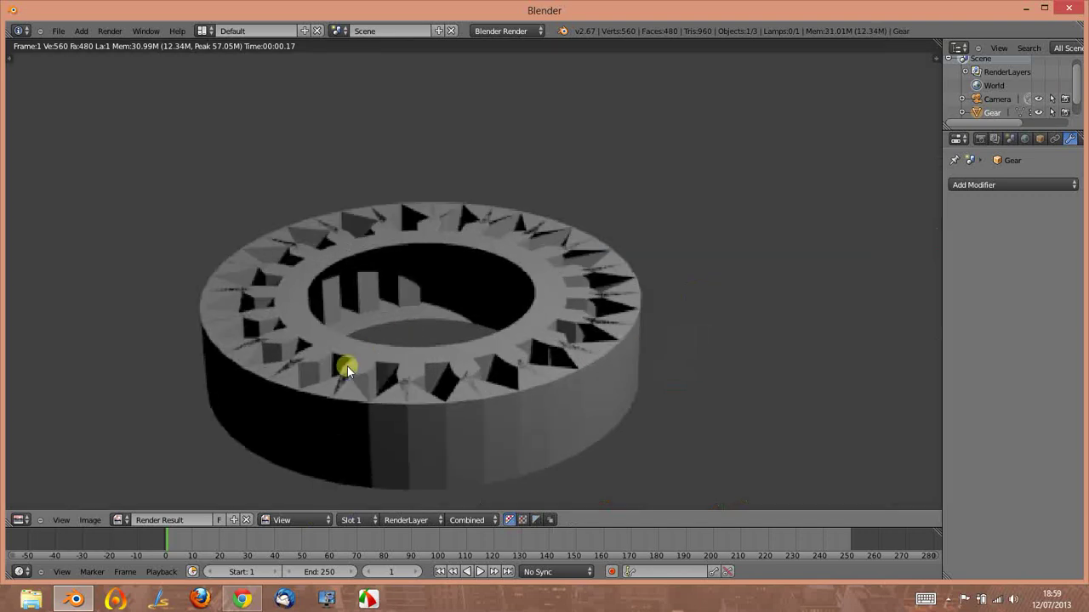
pyautogui.scroll(1, 347, 365)
pyautogui.scroll(-1, 417, 328)
pyautogui.scroll(1, 348, 393)
pyautogui.scroll(-2, 376, 369)
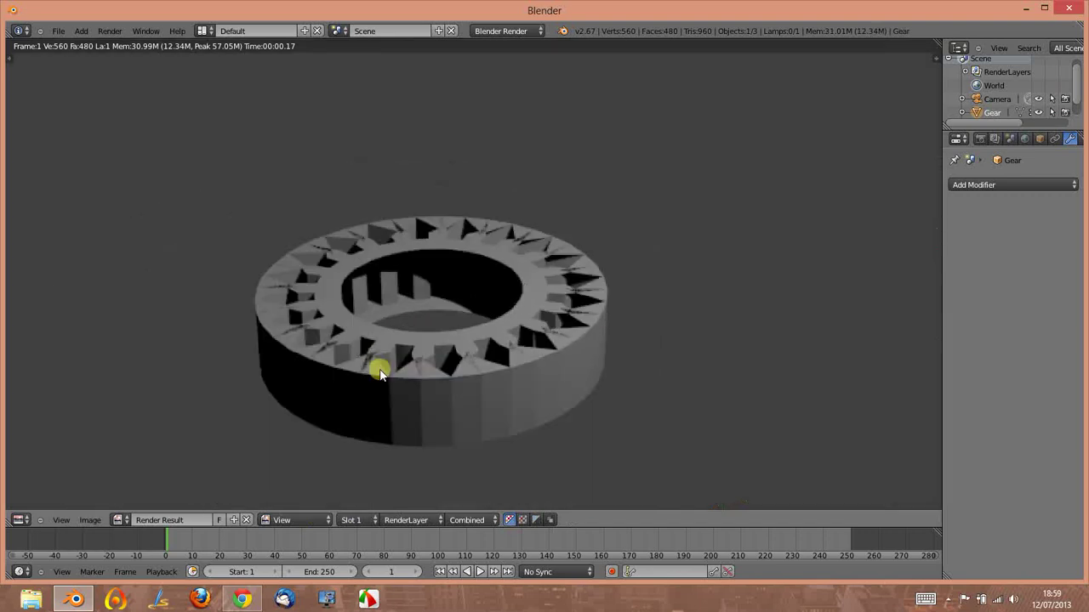
pyautogui.scroll(2, 339, 388)
pyautogui.scroll(1, 326, 390)
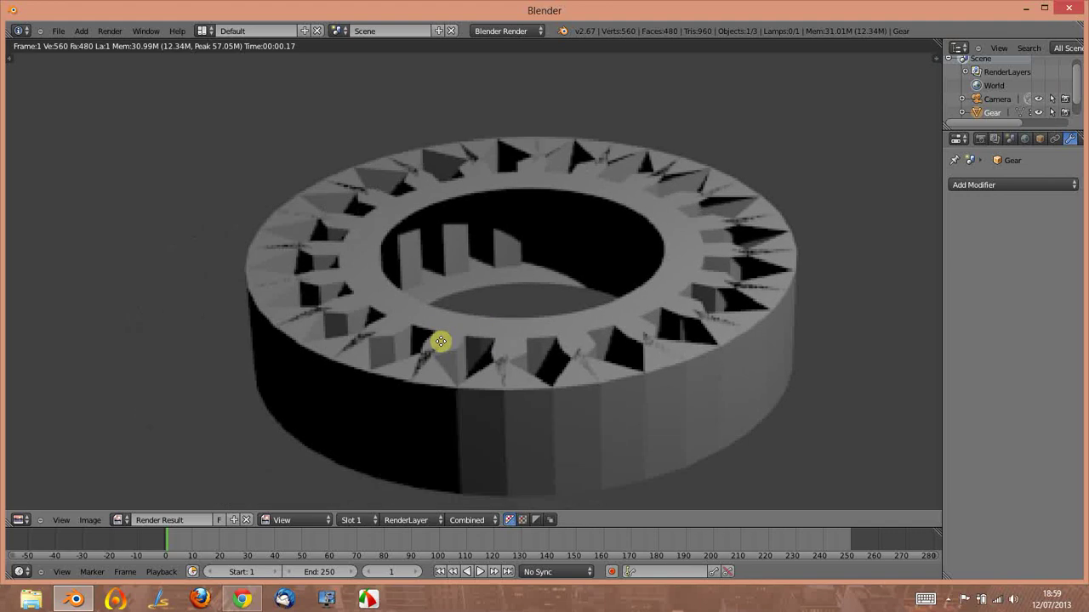
pyautogui.scroll(3, 405, 375)
pyautogui.scroll(-1, 405, 375)
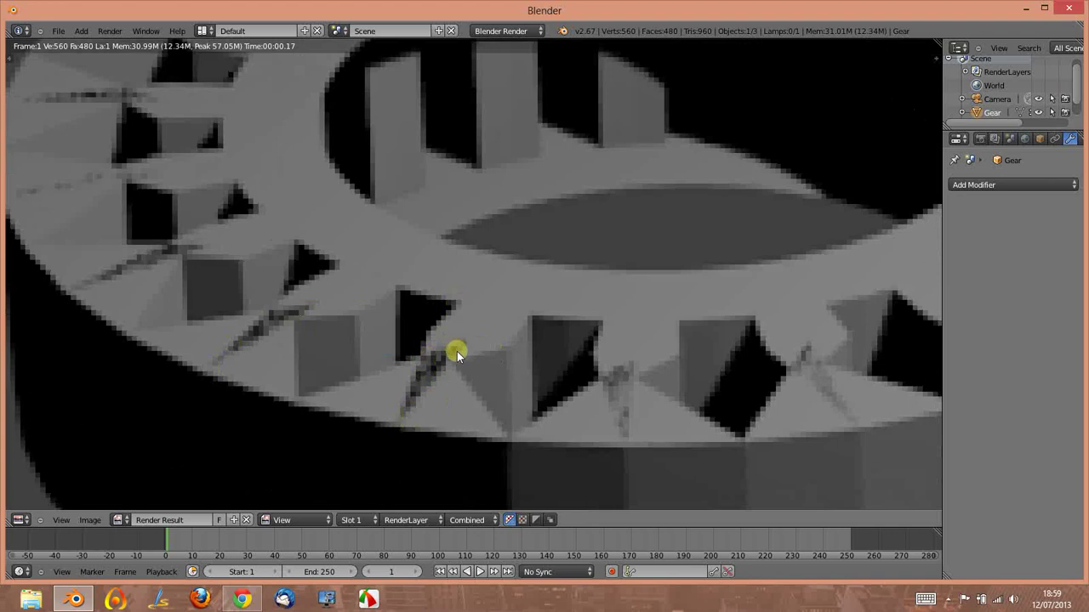
pyautogui.scroll(-2, 457, 347)
pyautogui.scroll(-2, 417, 311)
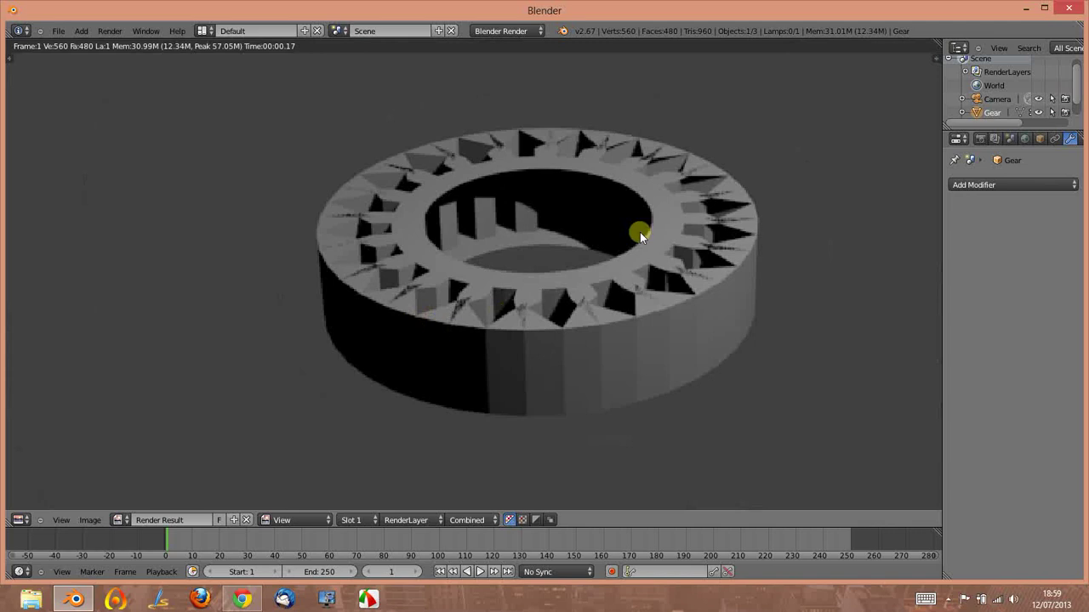
# Step: Return the editor to 3D View and show the Render properties (1920 × 1080 at 50%)
pyautogui.click(20, 520)
pyautogui.click(34, 500)
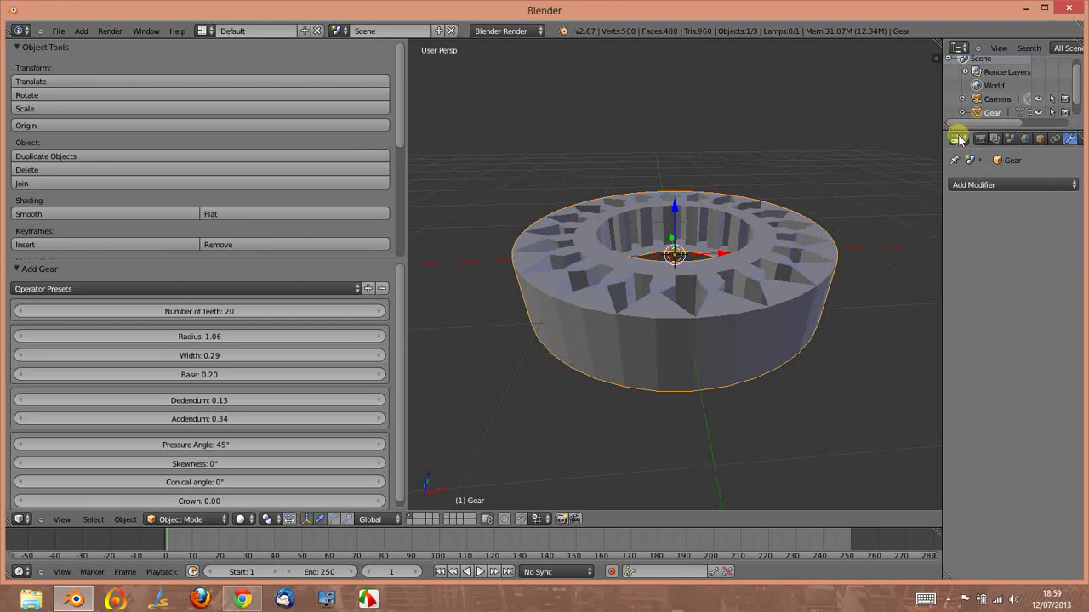
pyautogui.click(981, 140)
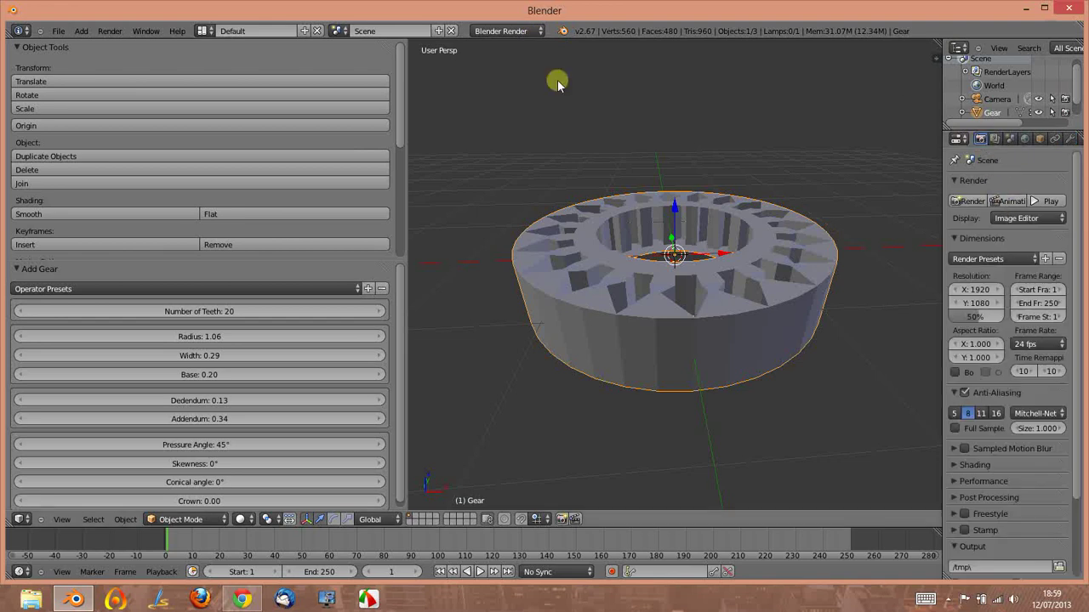
# Step: Switch the render engine to Cycles Render using GPU Compute
pyautogui.click(500, 31)
pyautogui.click(500, 75)
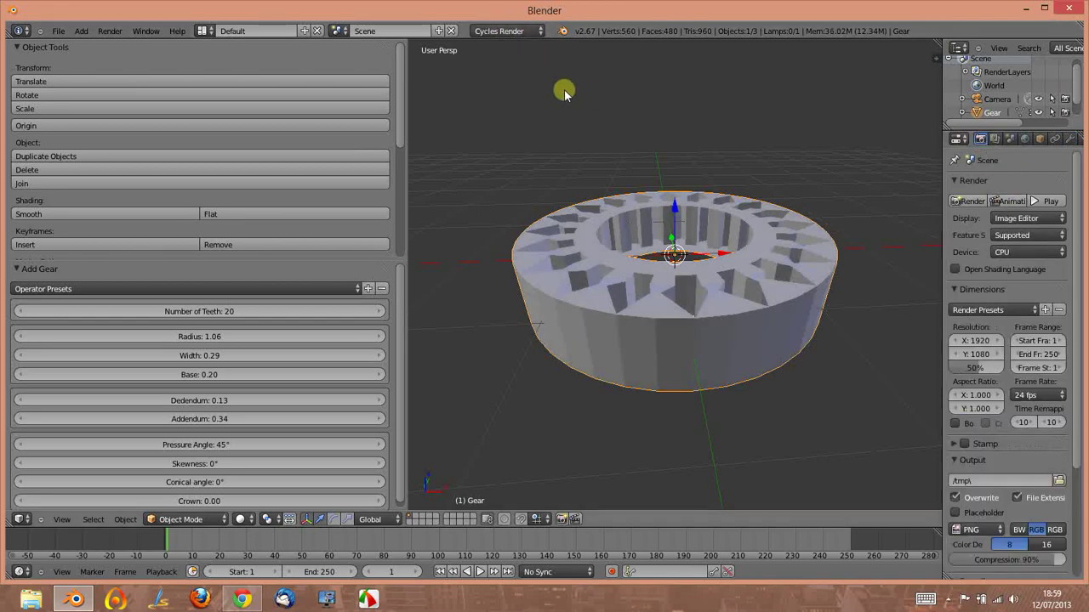
pyautogui.click(1006, 248)
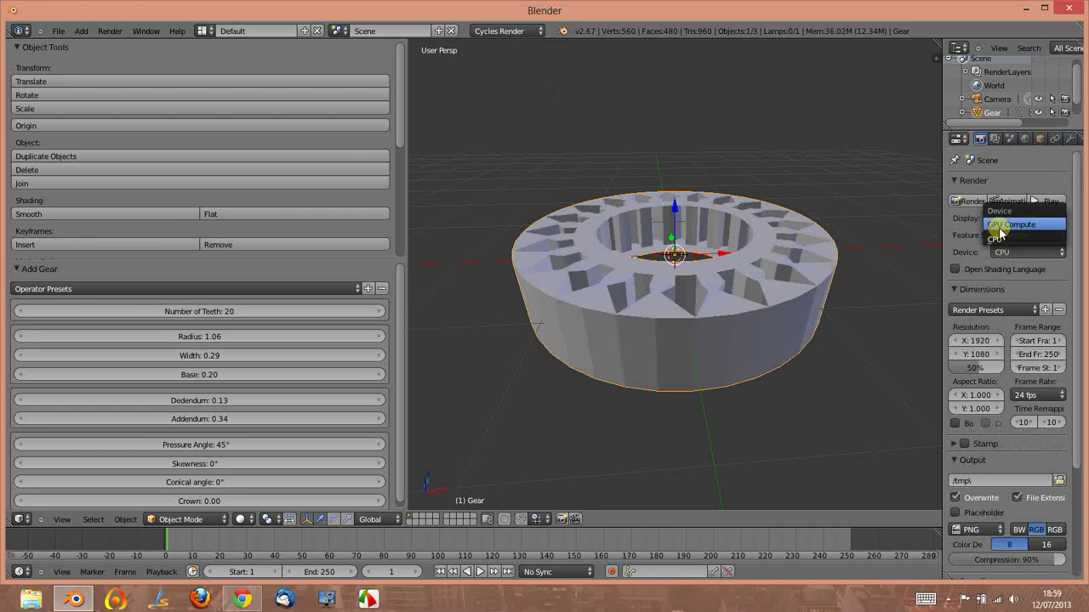
pyautogui.click(1004, 224)
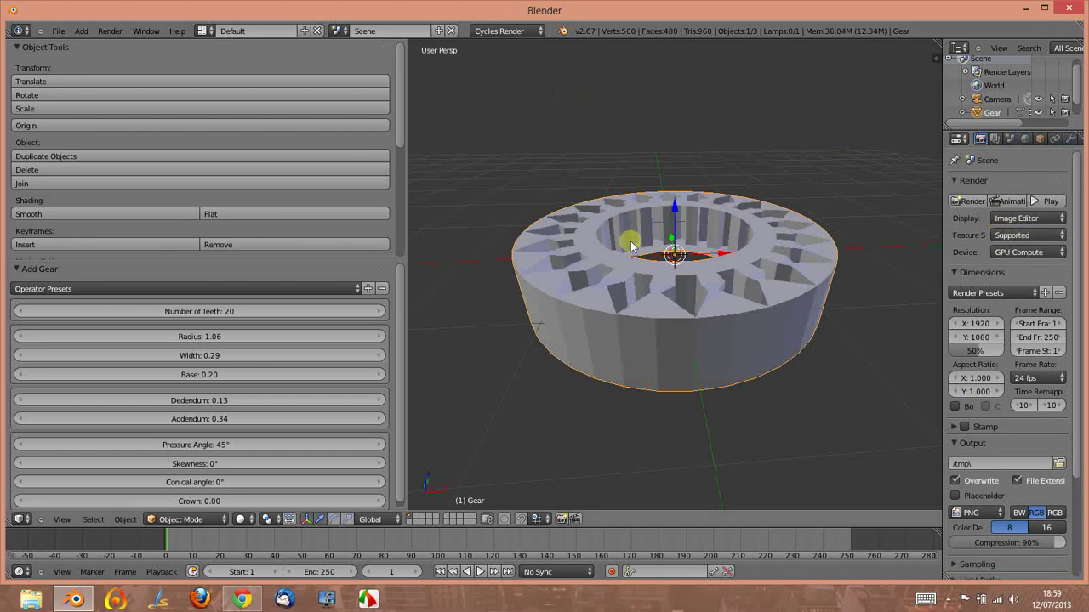
# Step: Test-render the gear in Cycles from a higher angle, then return to 3D View
pyautogui.moveTo(631, 247); pyautogui.dragTo(622, 270, button='middle')
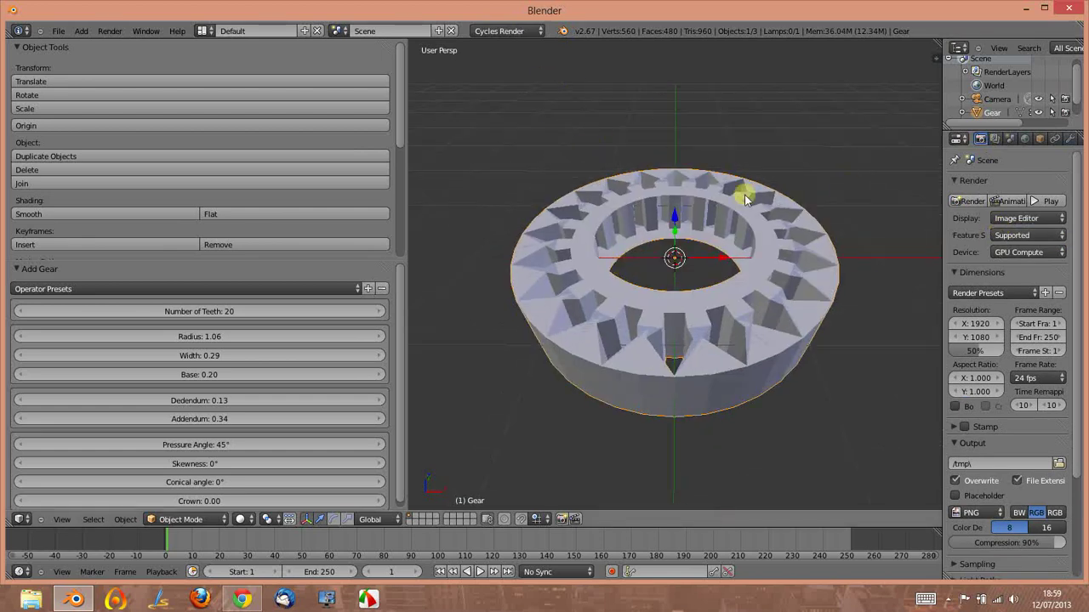
pyautogui.press('F12')
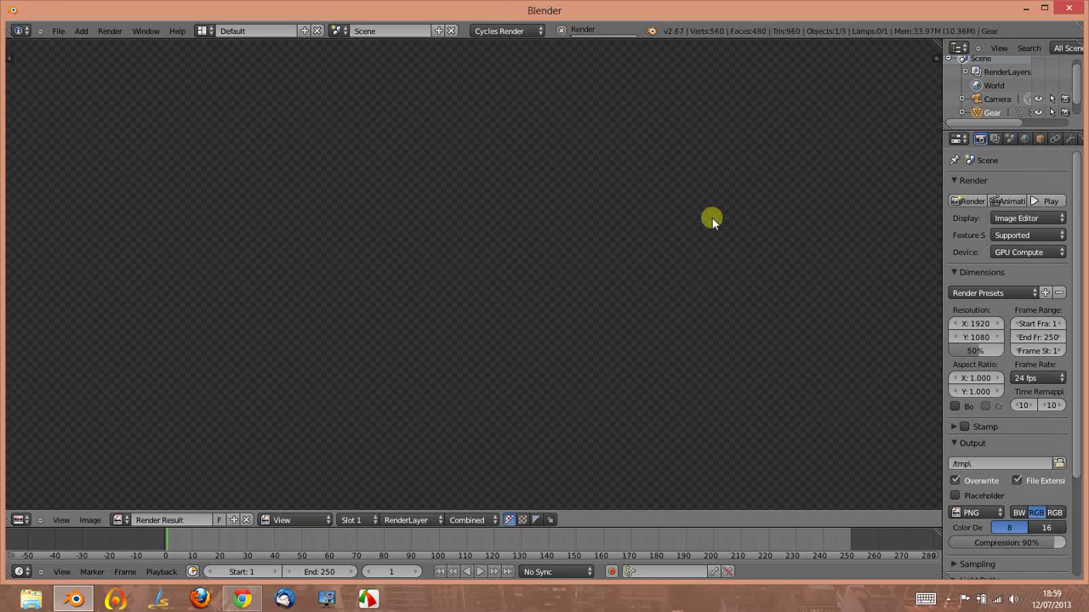
pyautogui.scroll(5, 510, 349)
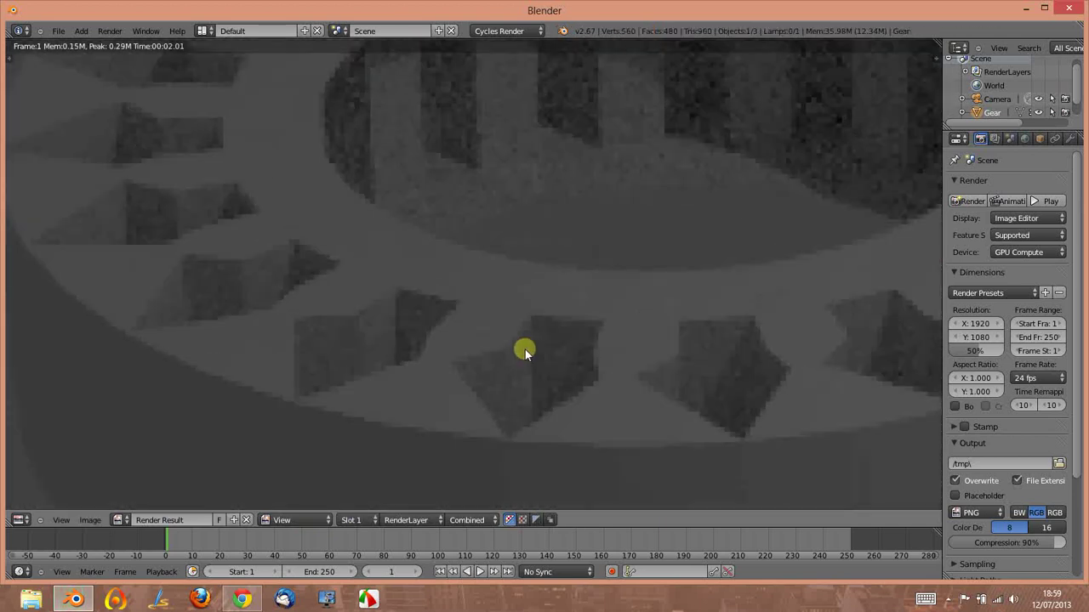
pyautogui.scroll(-5, 469, 366)
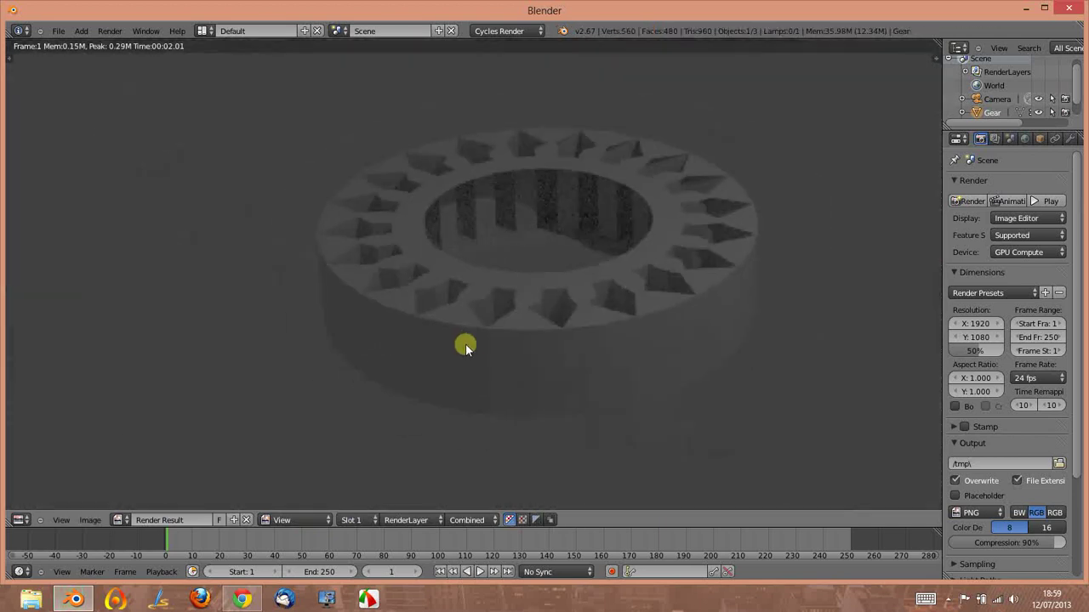
pyautogui.moveTo(485, 335); pyautogui.dragTo(401, 323, button='middle')
pyautogui.scroll(-4, 451, 292)
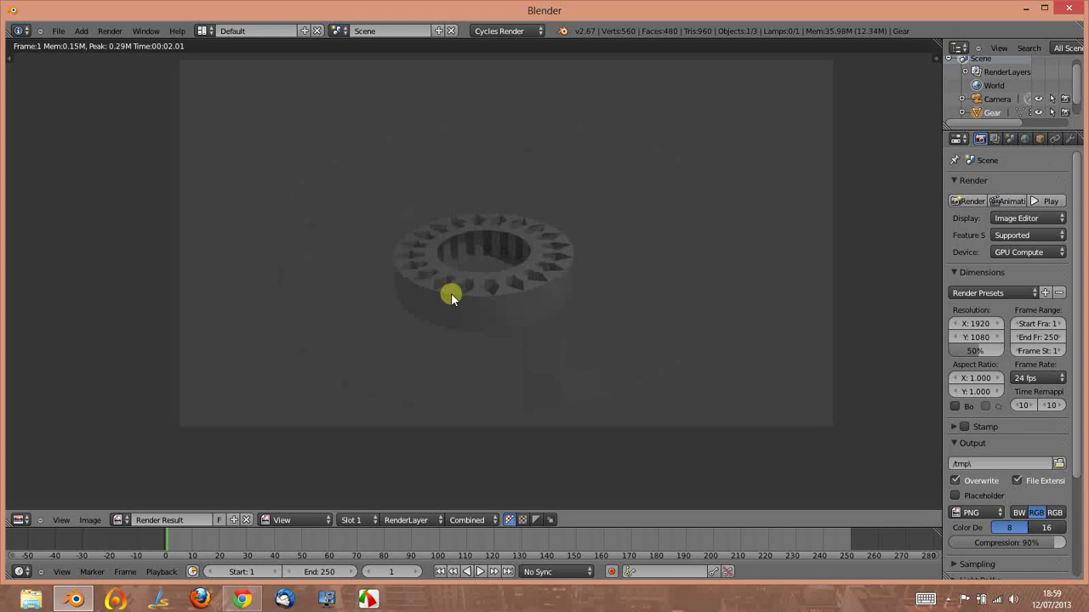
pyautogui.click(21, 520)
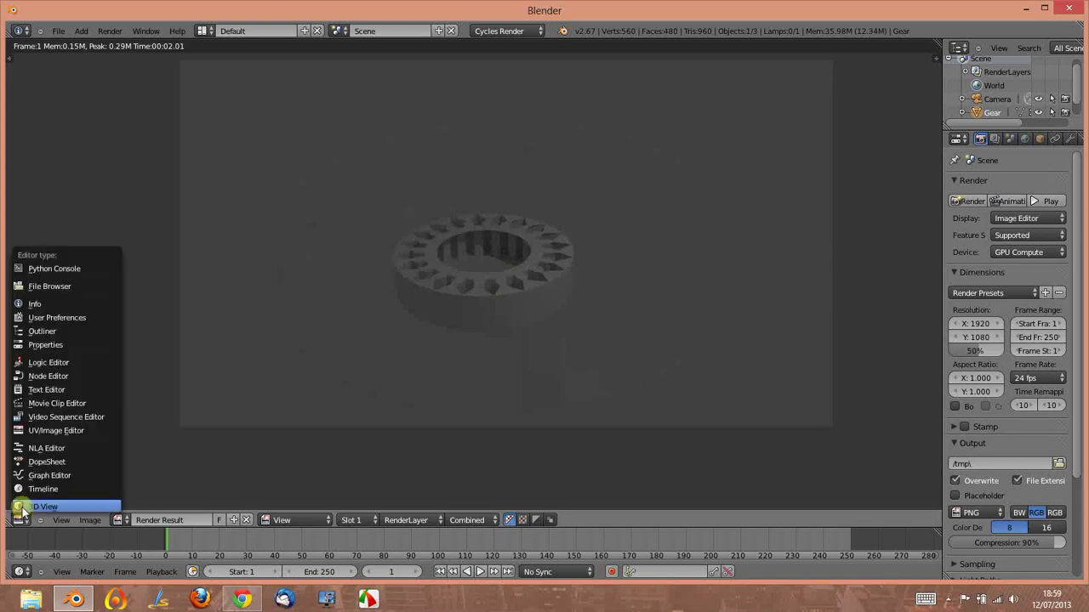
pyautogui.click(23, 506)
pyautogui.write('45')
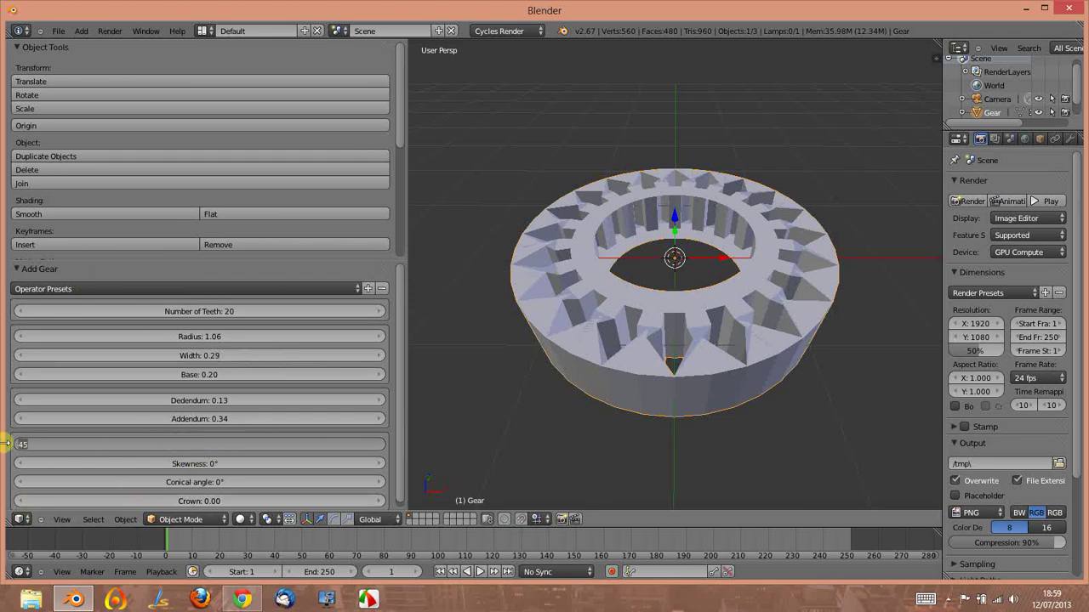
# Step: Confirm a 45° pressure angle, then trial lower angles and a shorter addendum
pyautogui.press('Return')
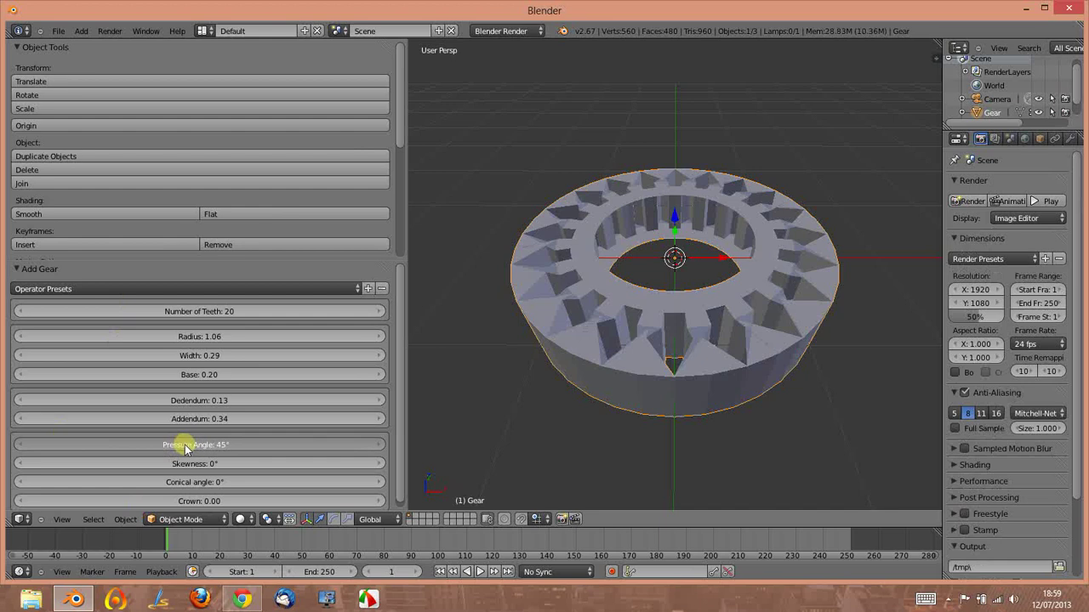
pyautogui.moveTo(213, 451); pyautogui.dragTo(206, 451)
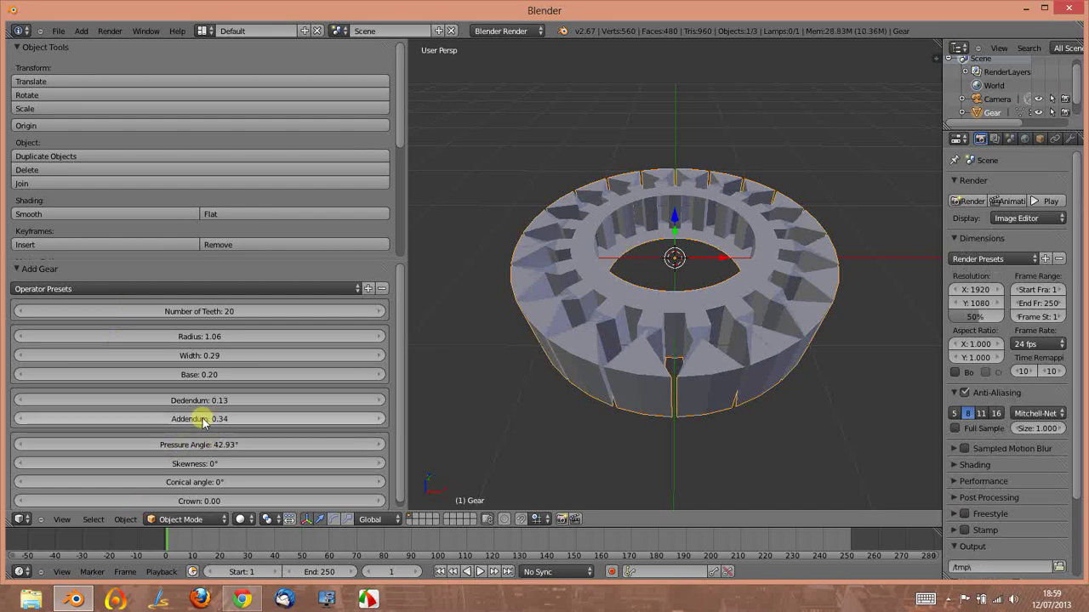
pyautogui.moveTo(195, 418); pyautogui.dragTo(173, 419)
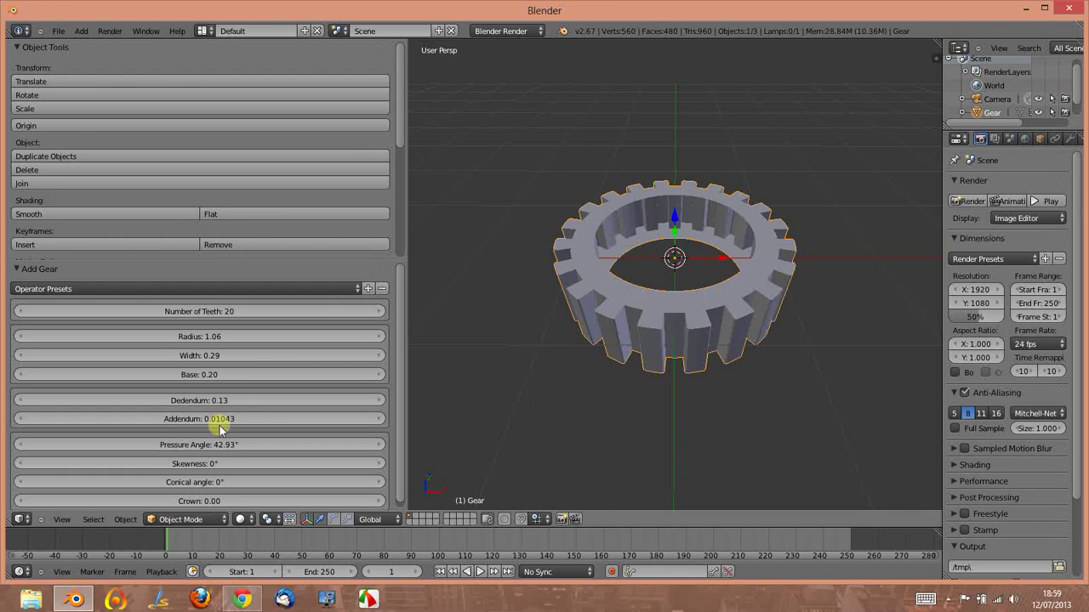
pyautogui.moveTo(175, 445); pyautogui.dragTo(195, 448)
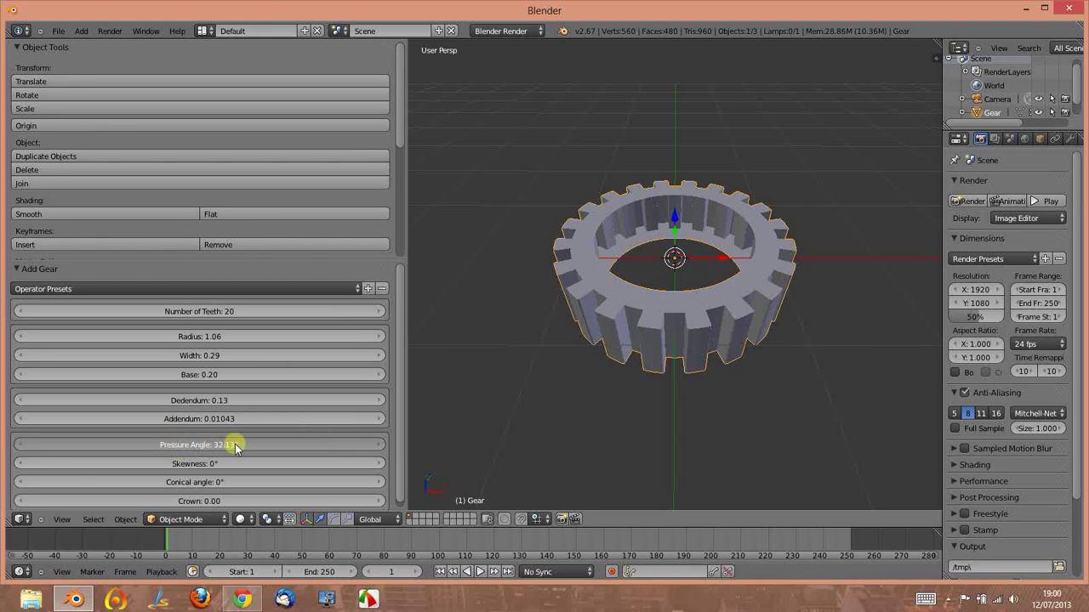
pyautogui.moveTo(235, 444); pyautogui.dragTo(258, 444)
# Step: Orbit to a low side view and raise the addendum so the teeth grow taller
pyautogui.scroll(5, 708, 370)
pyautogui.scroll(-2, 722, 368)
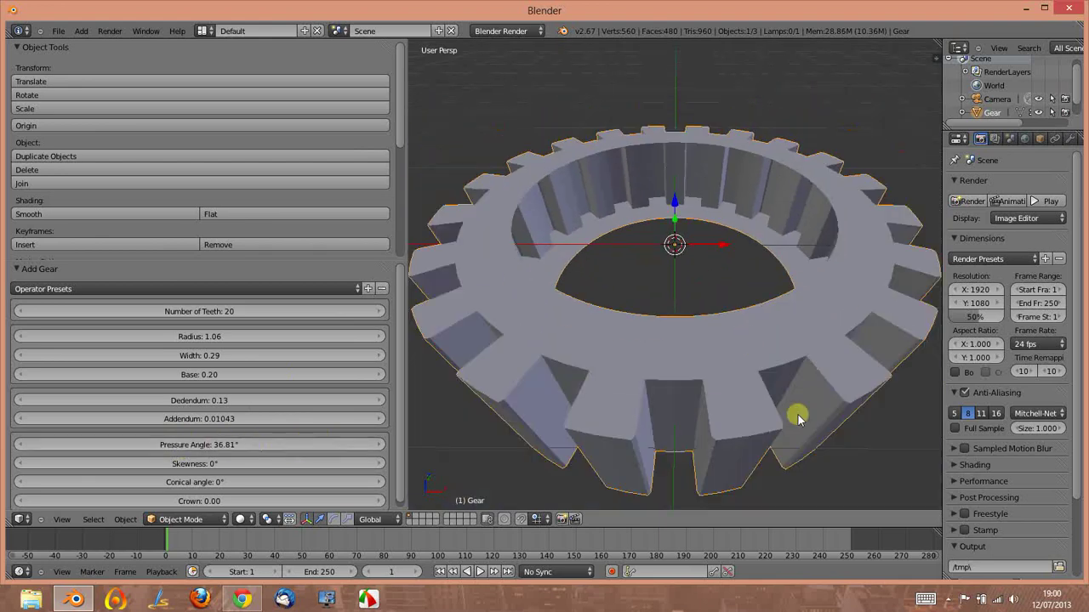
pyautogui.moveTo(798, 416); pyautogui.dragTo(759, 385, button='middle')
pyautogui.scroll(4, 600, 284)
pyautogui.scroll(-4, 601, 274)
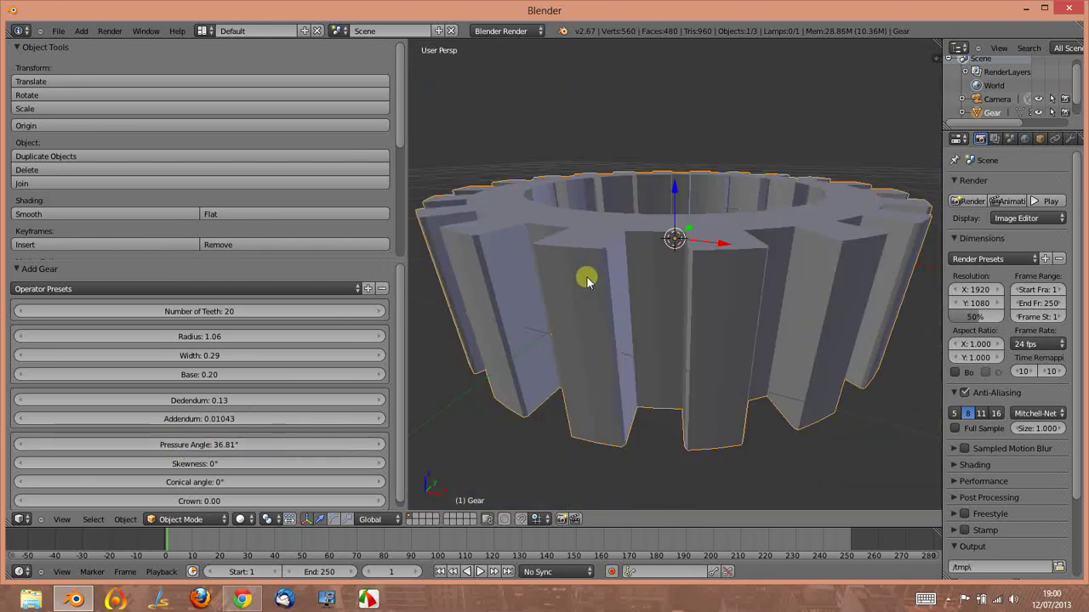
pyautogui.moveTo(584, 275); pyautogui.dragTo(587, 270, button='middle')
pyautogui.moveTo(199, 417)
pyautogui.mouseDown()
pyautogui.moveTo(360, 452)
pyautogui.moveTo(196, 464)
pyautogui.moveTo(241, 464)
pyautogui.mouseUp()
# Step: View the gear in orthographic top view and lower the pressure angle to 13.23°
pyautogui.moveTo(607, 210); pyautogui.dragTo(610, 241, button='middle')
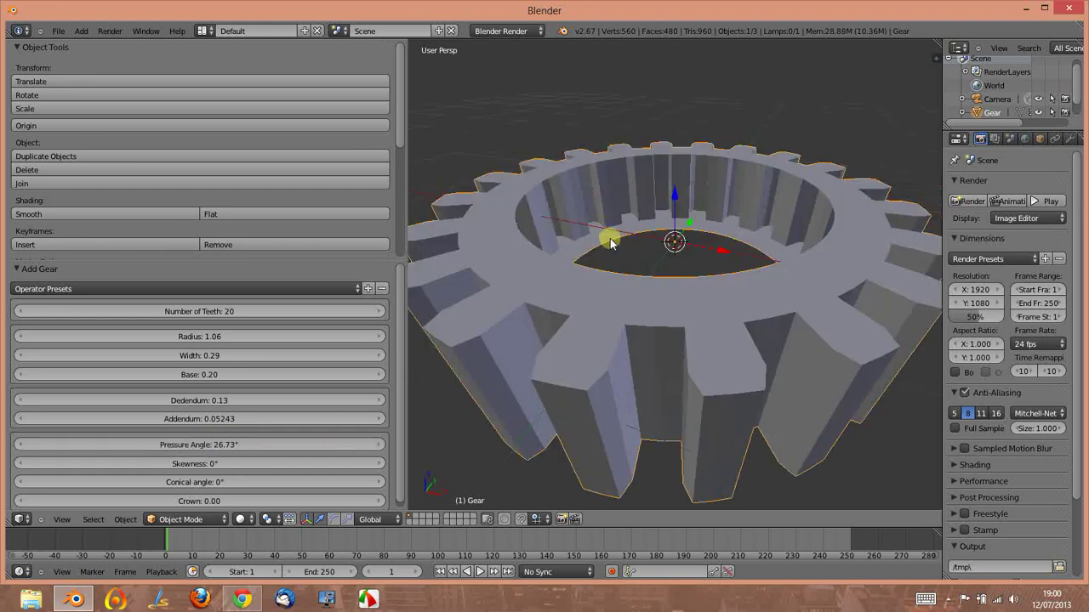
pyautogui.press('KP_7')
pyautogui.scroll(-3, 664, 270)
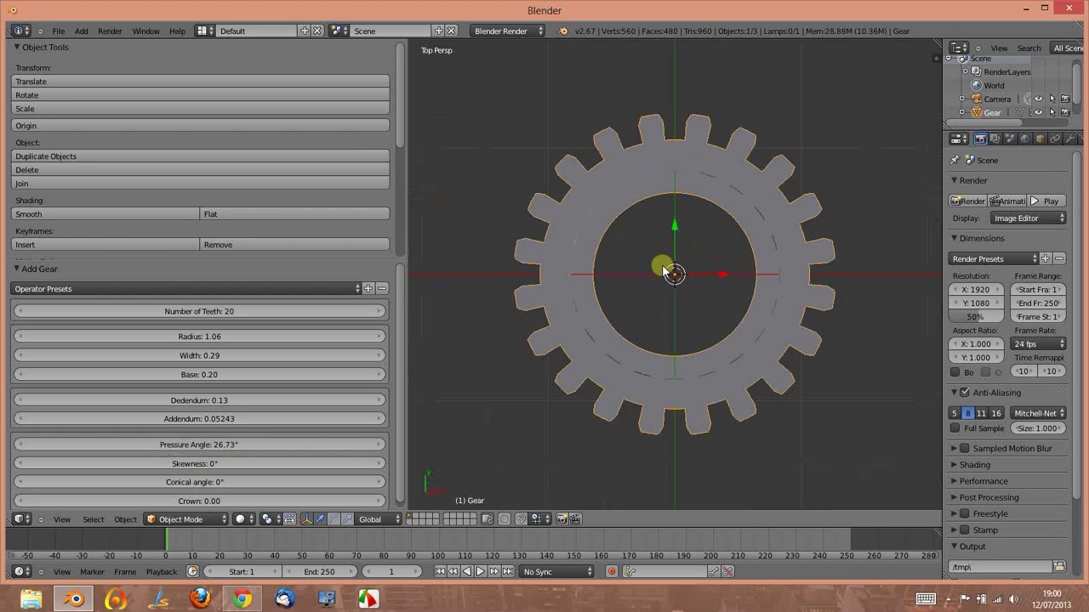
pyautogui.moveTo(644, 422)
pyautogui.keyDown('shift'); pyautogui.mouseDown(button='middle')
pyautogui.moveTo(584, 309)
pyautogui.moveTo(605, 312)
pyautogui.moveTo(607, 340)
pyautogui.moveTo(627, 354)
pyautogui.moveTo(629, 298)
pyautogui.moveTo(739, 153)
pyautogui.mouseUp(button='middle'); pyautogui.keyUp('shift')
pyautogui.press('KP_5')
pyautogui.scroll(6, 627, 360)
pyautogui.scroll(2, 648, 382)
pyautogui.scroll(2, 705, 141)
pyautogui.scroll(3, 690, 401)
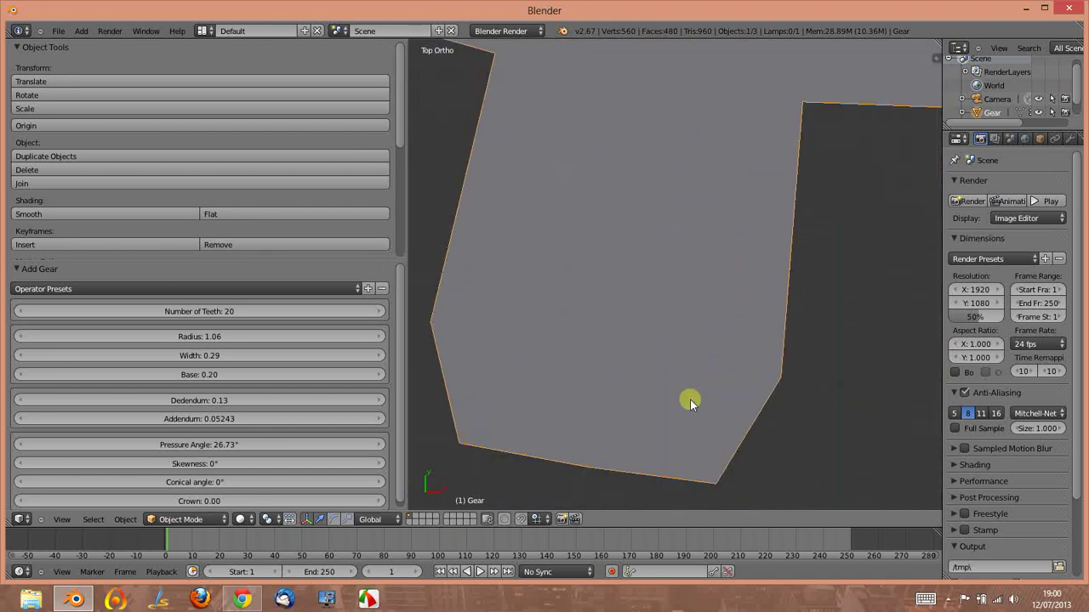
pyautogui.scroll(2, 696, 293)
pyautogui.scroll(-2, 733, 311)
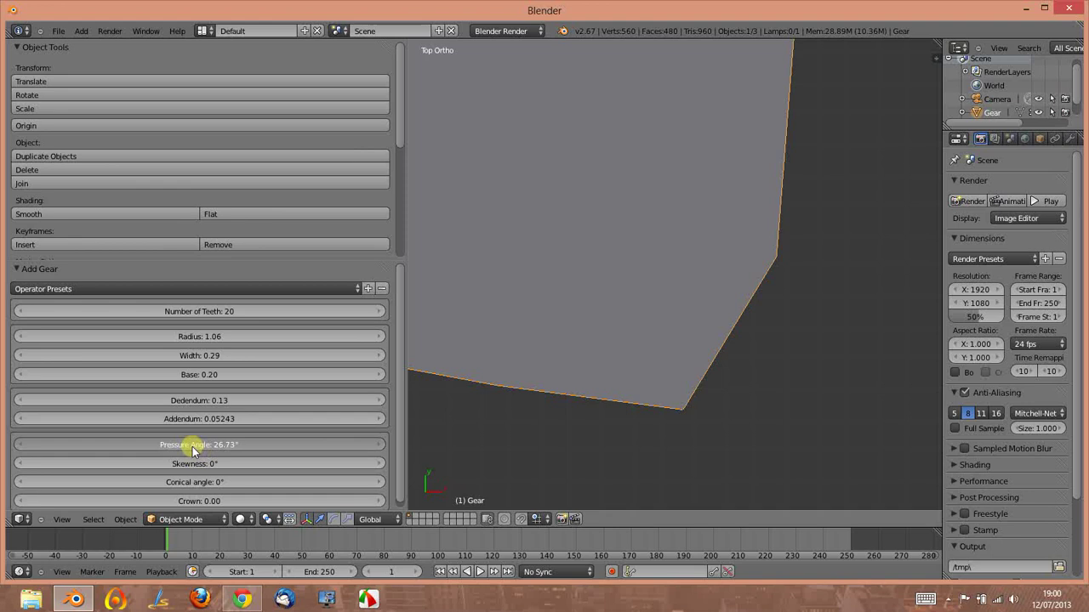
pyautogui.moveTo(311, 445)
pyautogui.mouseDown()
pyautogui.moveTo(175, 445)
pyautogui.moveTo(478, 449)
pyautogui.moveTo(204, 442)
pyautogui.moveTo(213, 460)
pyautogui.moveTo(251, 442)
pyautogui.mouseUp()
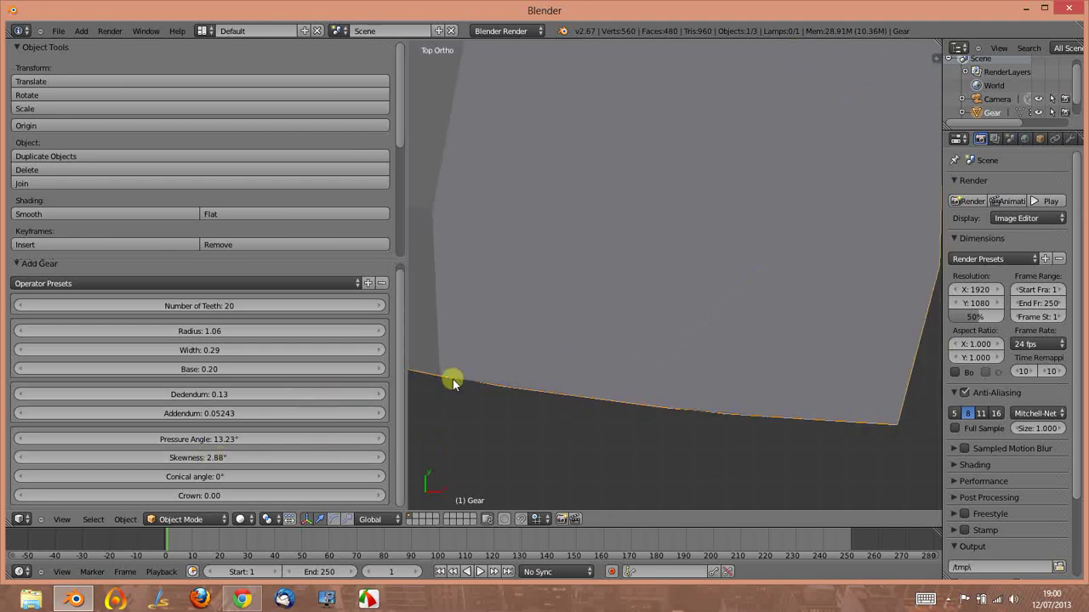
# Step: Twist the teeth by increasing skewness, then reduce the twist
pyautogui.scroll(-3, 624, 308)
pyautogui.scroll(-2, 624, 308)
pyautogui.moveTo(647, 354); pyautogui.dragTo(620, 284, button='middle')
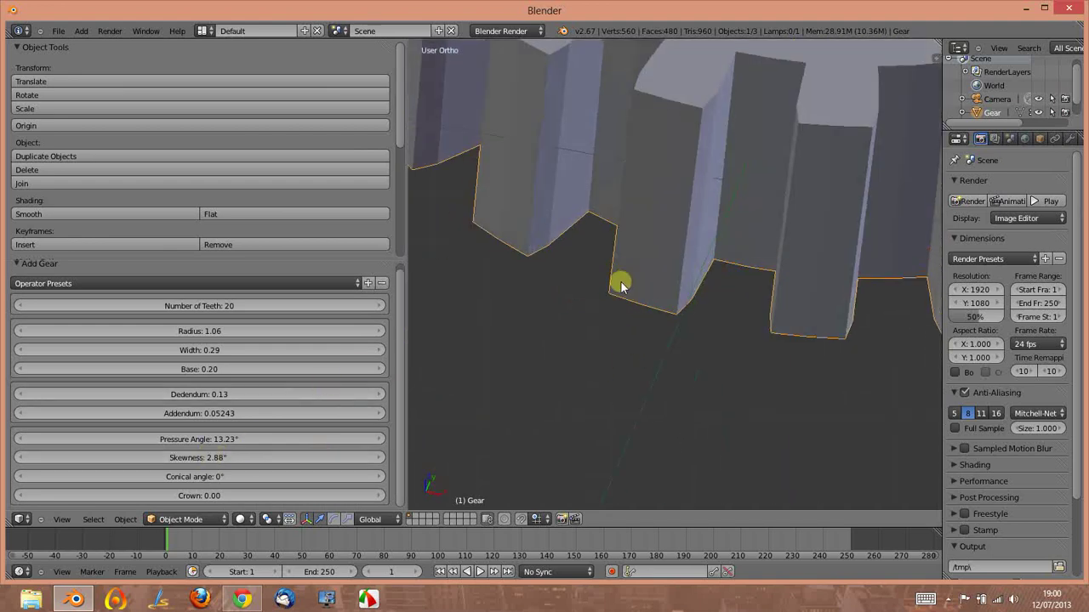
pyautogui.moveTo(157, 459)
pyautogui.mouseDown()
pyautogui.moveTo(202, 470)
pyautogui.moveTo(145, 462)
pyautogui.moveTo(267, 481)
pyautogui.moveTo(250, 481)
pyautogui.mouseUp()
pyautogui.scroll(-4, 547, 274)
pyautogui.moveTo(547, 275)
pyautogui.mouseDown(button='middle')
pyautogui.moveTo(717, 214)
pyautogui.moveTo(875, 196)
pyautogui.moveTo(833, 209)
pyautogui.mouseUp(button='middle')
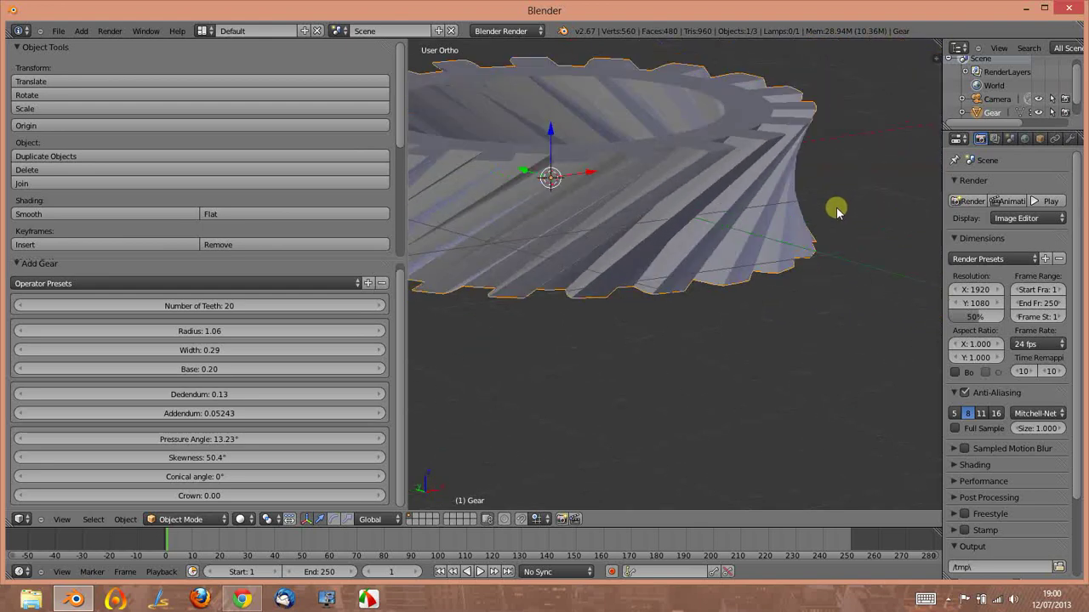
pyautogui.moveTo(234, 452)
pyautogui.mouseDown()
pyautogui.moveTo(1, 526)
pyautogui.moveTo(315, 496)
pyautogui.moveTo(82, 541)
pyautogui.moveTo(54, 539)
pyautogui.moveTo(383, 502)
pyautogui.moveTo(34, 537)
pyautogui.moveTo(170, 539)
pyautogui.mouseUp()
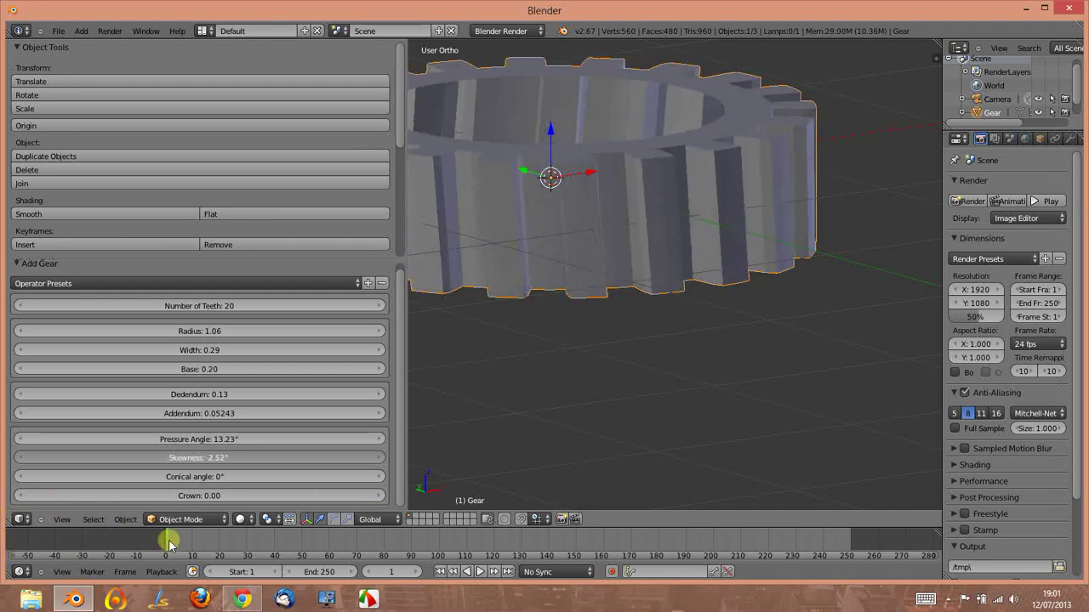
# Step: Give the gear a conical angle, inspect the cone, then bring it back to 0°
pyautogui.moveTo(181, 480)
pyautogui.mouseDown()
pyautogui.moveTo(258, 476)
pyautogui.moveTo(384, 496)
pyautogui.moveTo(348, 496)
pyautogui.mouseUp()
pyautogui.scroll(-4, 618, 298)
pyautogui.moveTo(619, 298)
pyautogui.mouseDown(button='middle')
pyautogui.moveTo(760, 301)
pyautogui.moveTo(709, 338)
pyautogui.mouseUp(button='middle')
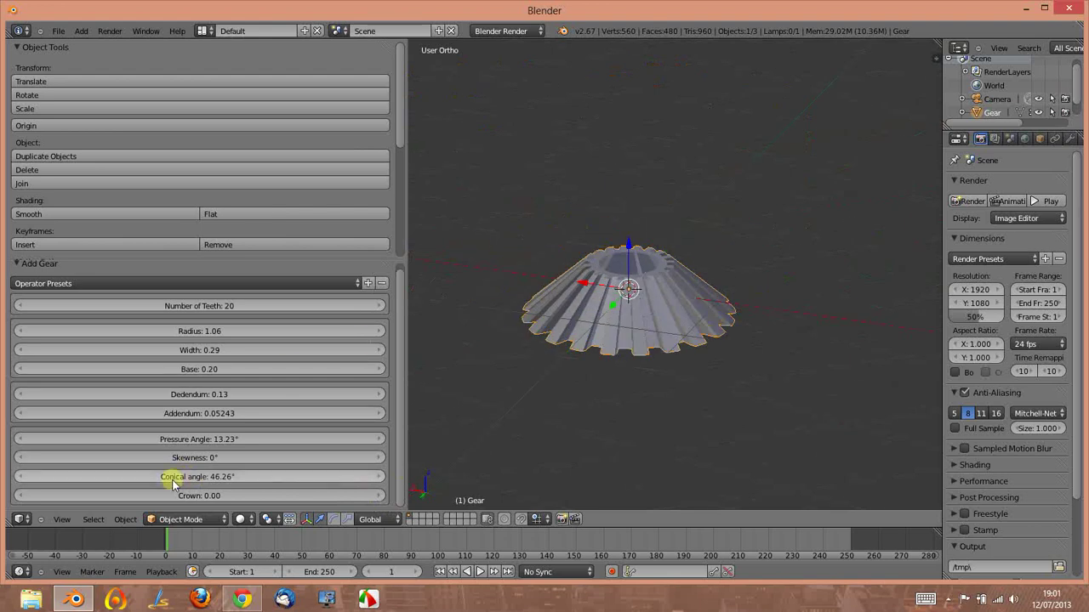
pyautogui.moveTo(212, 480); pyautogui.dragTo(266, 493)
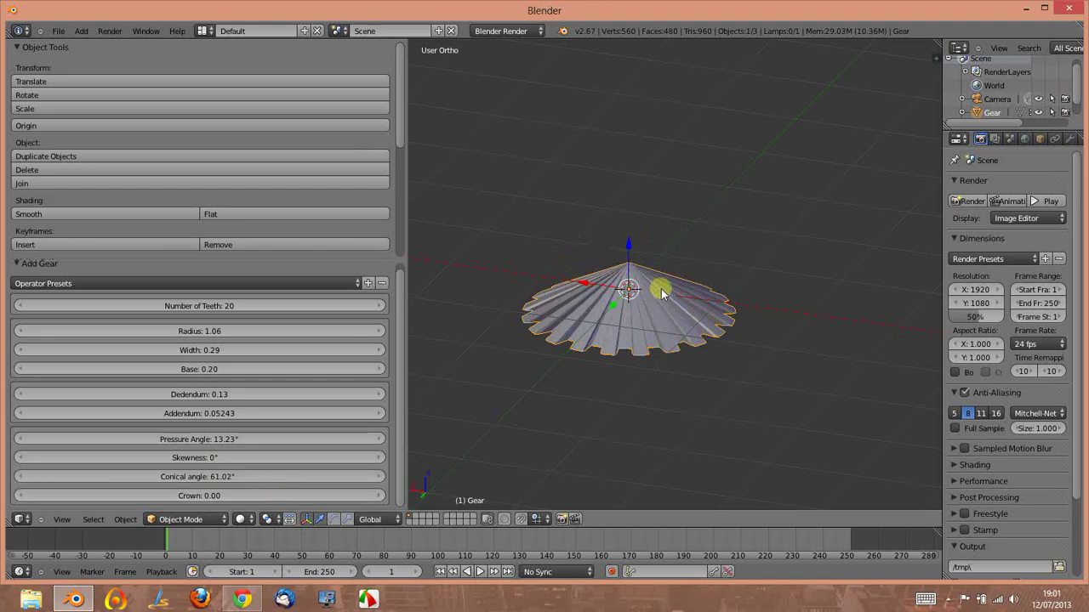
pyautogui.press('KP_Decimal')
pyautogui.scroll(3, 796, 320)
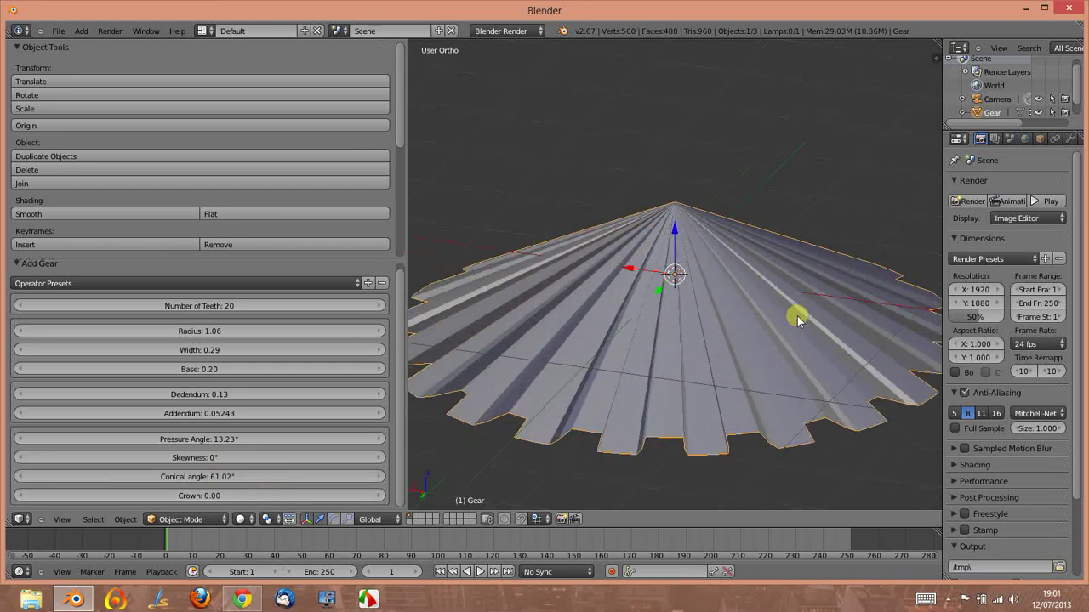
pyautogui.scroll(-1, 791, 322)
pyautogui.moveTo(848, 348)
pyautogui.mouseDown(button='middle')
pyautogui.moveTo(749, 349)
pyautogui.moveTo(477, 316)
pyautogui.moveTo(632, 342)
pyautogui.moveTo(911, 337)
pyautogui.moveTo(677, 190)
pyautogui.mouseUp(button='middle')
pyautogui.moveTo(903, 415); pyautogui.dragTo(661, 399, button='middle')
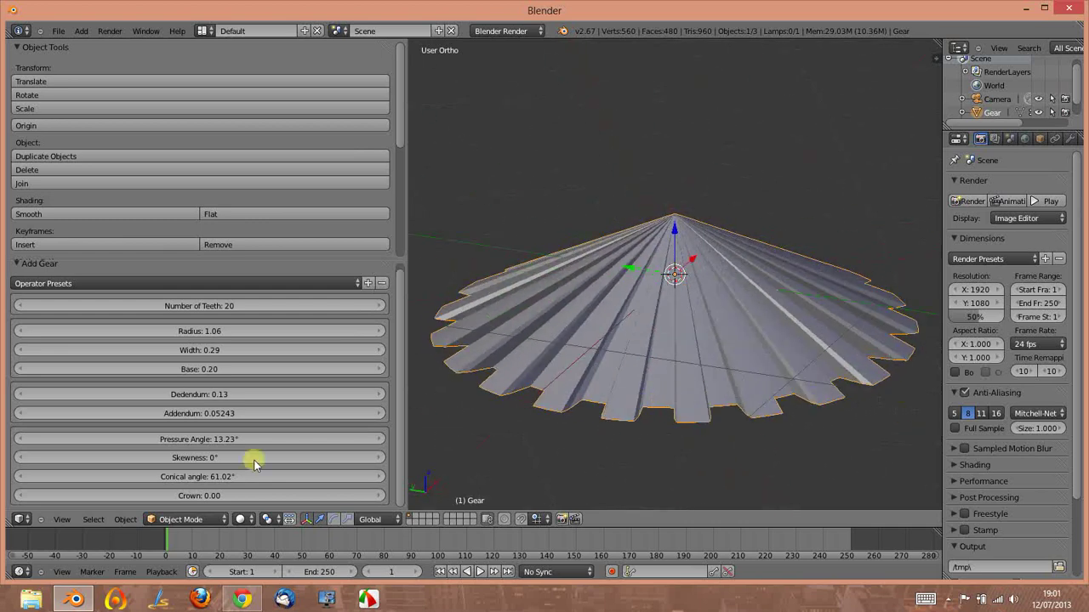
pyautogui.moveTo(263, 479)
pyautogui.mouseDown()
pyautogui.moveTo(175, 478)
pyautogui.moveTo(99, 501)
pyautogui.moveTo(68, 498)
pyautogui.moveTo(2, 529)
pyautogui.mouseUp()
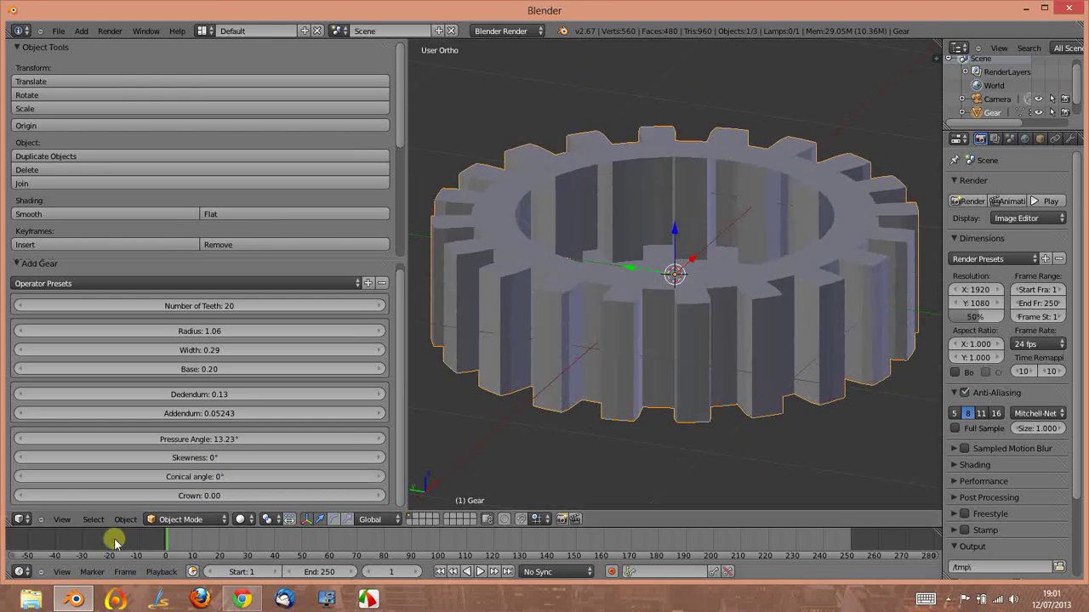
# Step: Tilt the teeth with a Crown value, inspect it, then shorten the crown
pyautogui.moveTo(177, 495)
pyautogui.mouseDown()
pyautogui.moveTo(114, 510)
pyautogui.moveTo(144, 500)
pyautogui.mouseUp()
pyautogui.scroll(-3, 644, 405)
pyautogui.moveTo(643, 406)
pyautogui.mouseDown(button='middle')
pyautogui.moveTo(688, 406)
pyautogui.moveTo(496, 447)
pyautogui.moveTo(496, 503)
pyautogui.moveTo(654, 417)
pyautogui.moveTo(863, 377)
pyautogui.moveTo(831, 378)
pyautogui.mouseUp(button='middle')
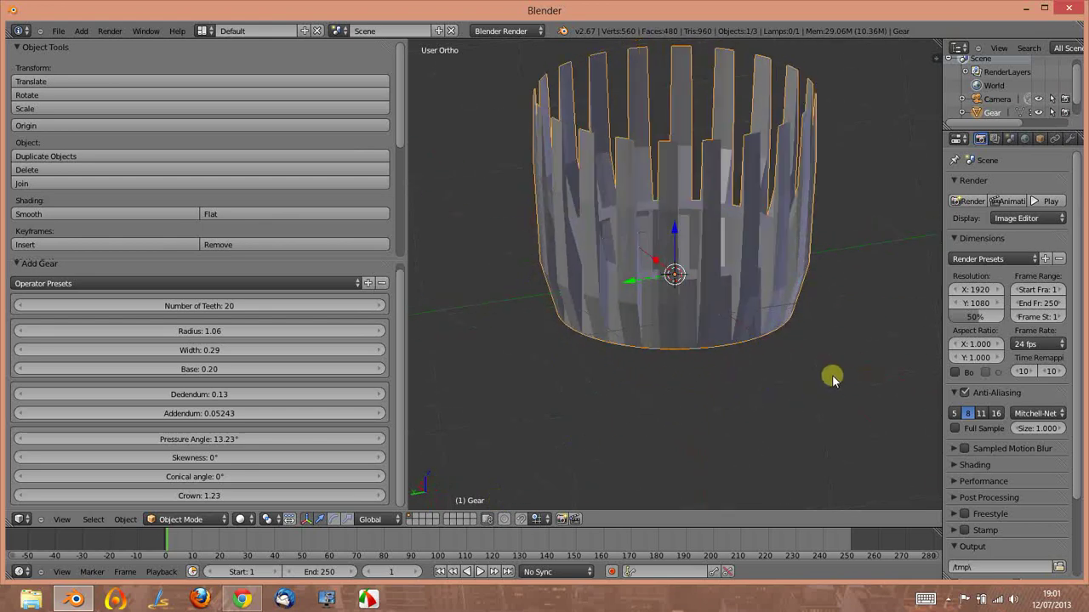
pyautogui.moveTo(196, 495); pyautogui.dragTo(158, 505)
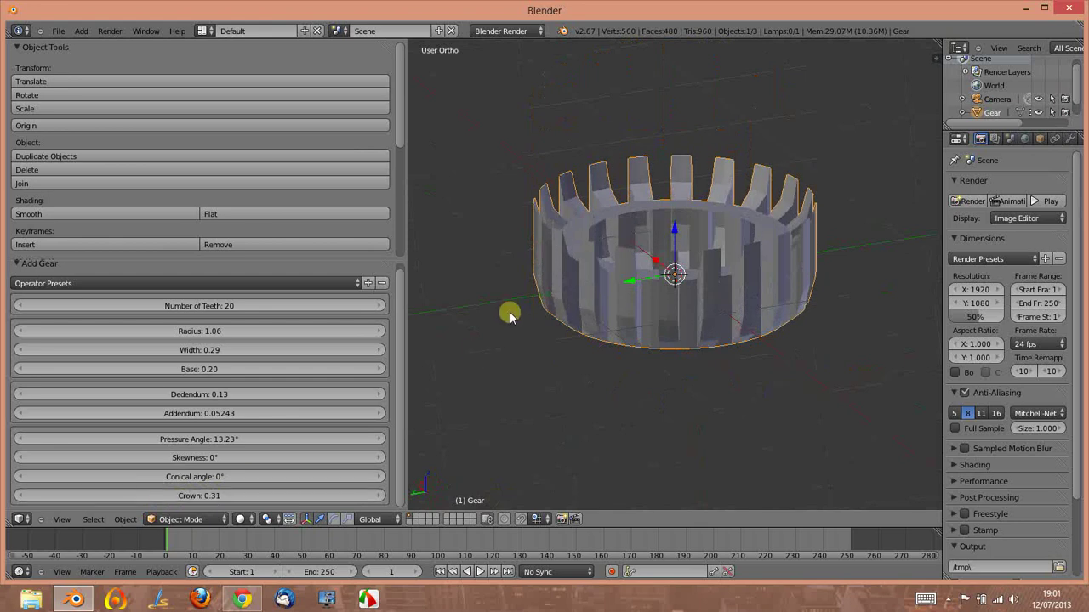
pyautogui.moveTo(661, 314)
pyautogui.mouseDown(button='middle')
pyautogui.moveTo(726, 316)
pyautogui.moveTo(702, 318)
pyautogui.moveTo(624, 274)
pyautogui.mouseUp(button='middle')
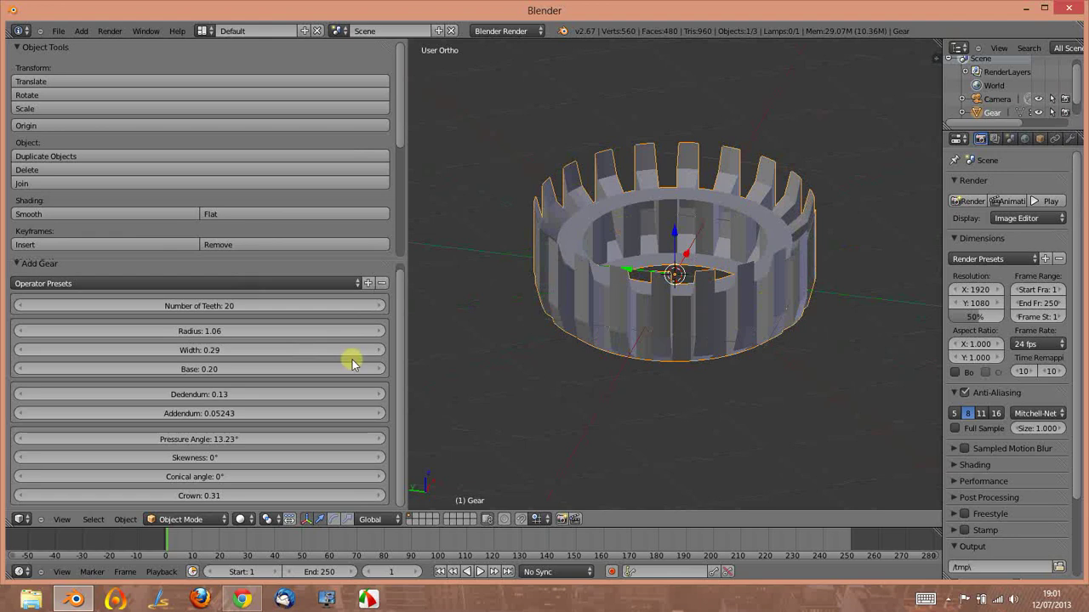
pyautogui.scroll(4, 298, 355)
pyautogui.scroll(-2, 476, 341)
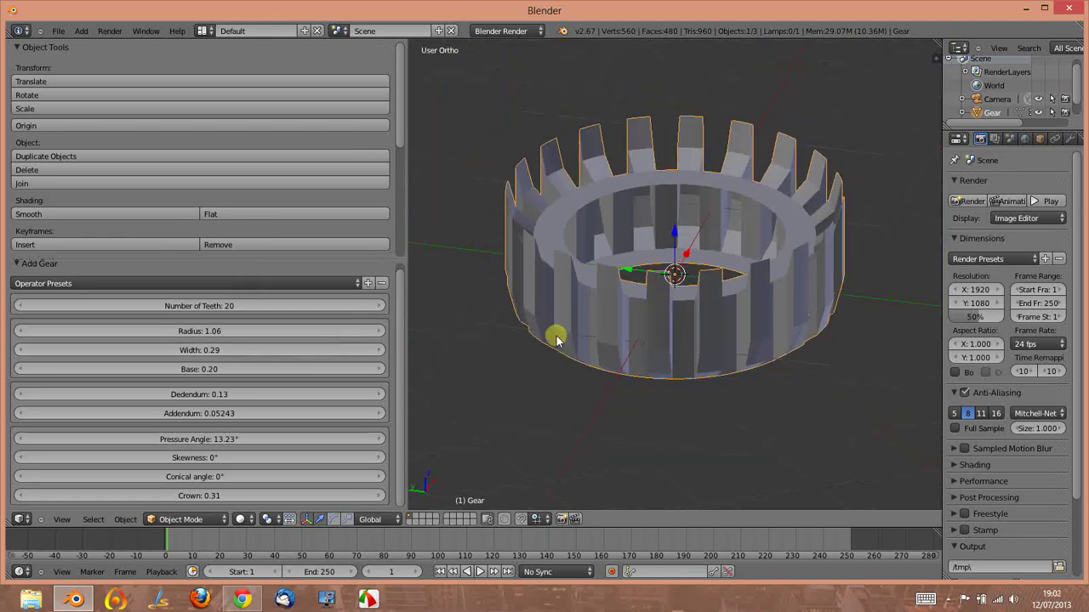
# Step: Set Width to 0.10 and Base to 0.21, then reset Crown to 0
pyautogui.click(194, 373)
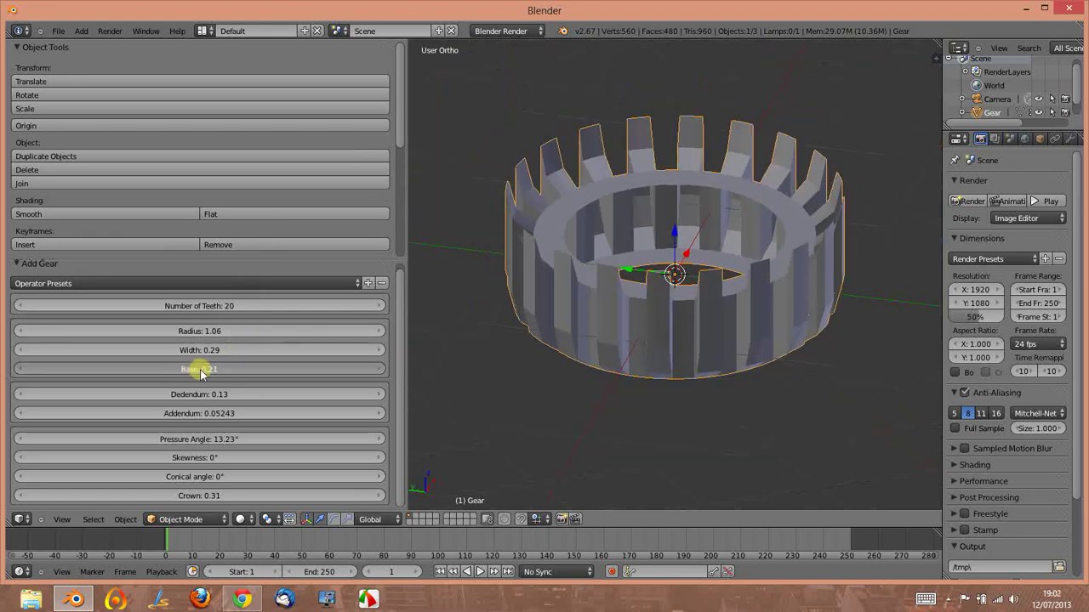
pyautogui.moveTo(195, 351); pyautogui.dragTo(175, 350)
pyautogui.scroll(2, 546, 250)
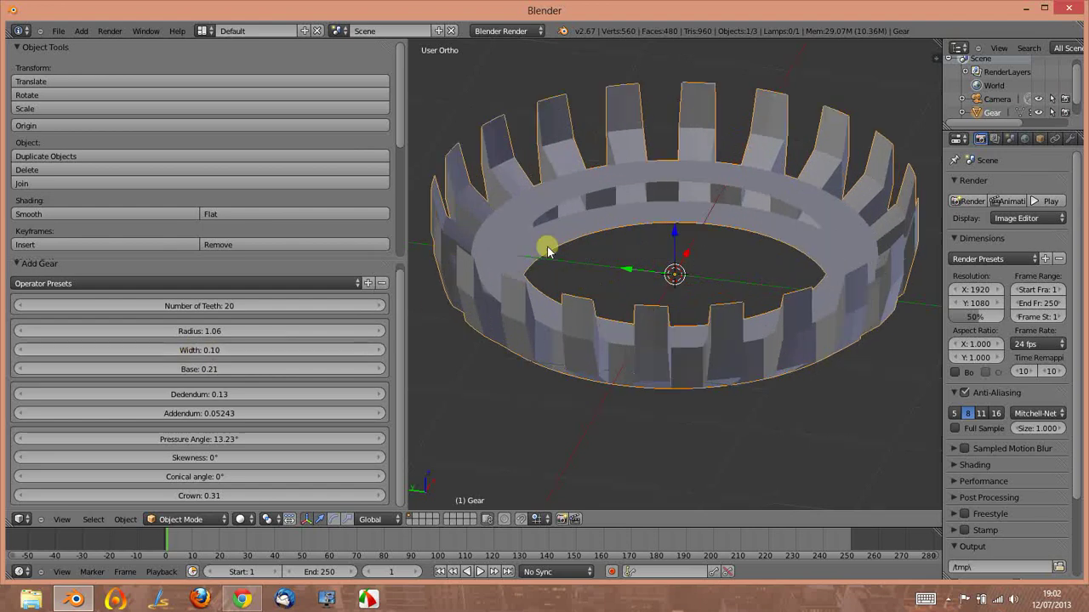
pyautogui.moveTo(547, 249)
pyautogui.mouseDown(button='middle')
pyautogui.moveTo(795, 268)
pyautogui.moveTo(896, 263)
pyautogui.moveTo(884, 271)
pyautogui.moveTo(799, 209)
pyautogui.mouseUp(button='middle')
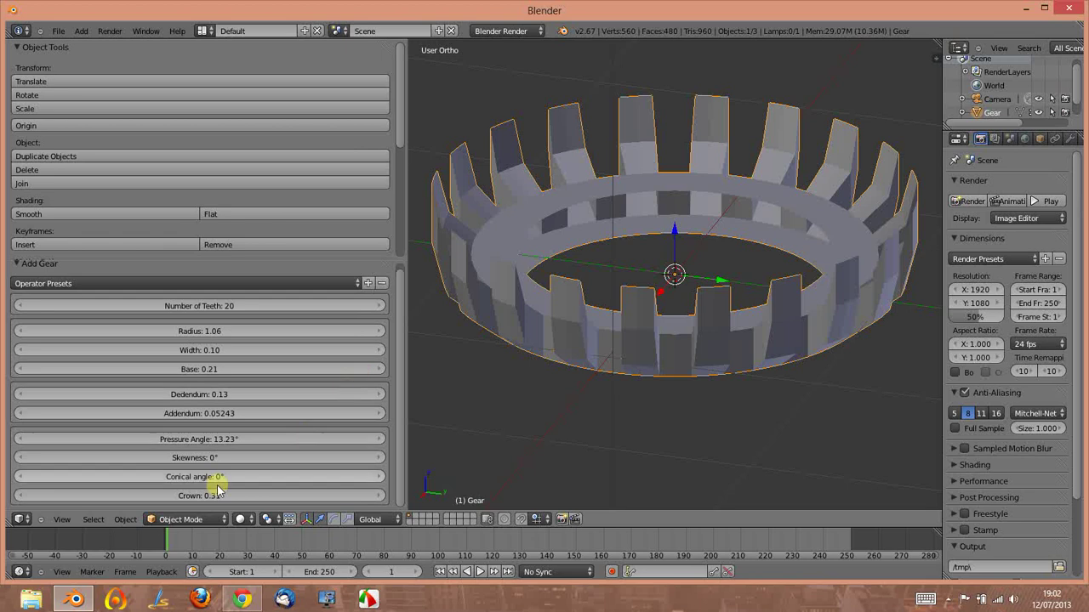
pyautogui.moveTo(260, 493); pyautogui.dragTo(220, 497)
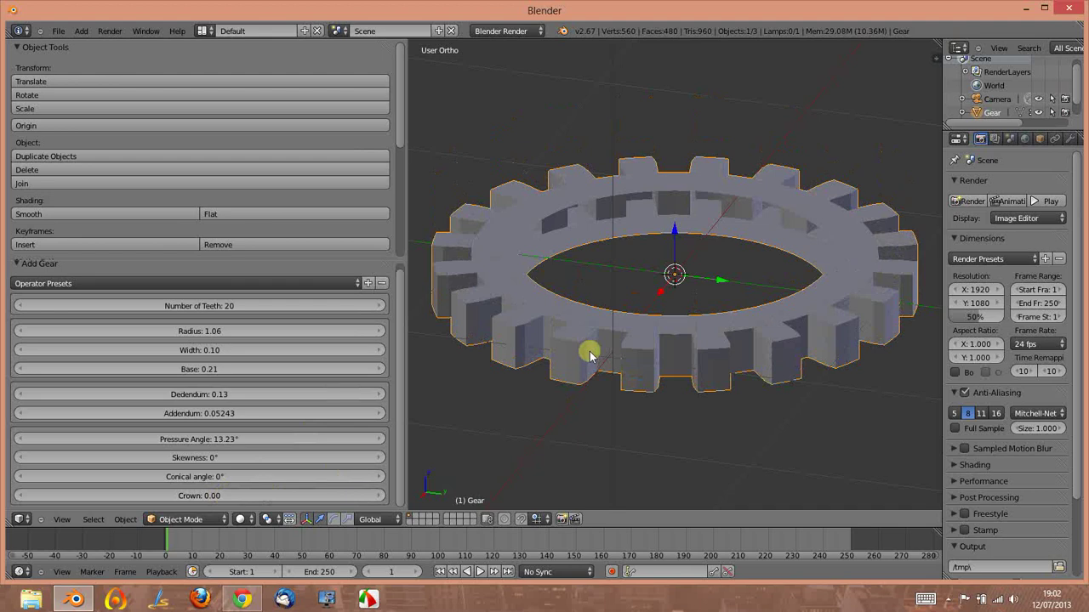
# Step: Delete the gear and add a Worm gear from Extra Objects > Gears
pyautogui.click(565, 336)
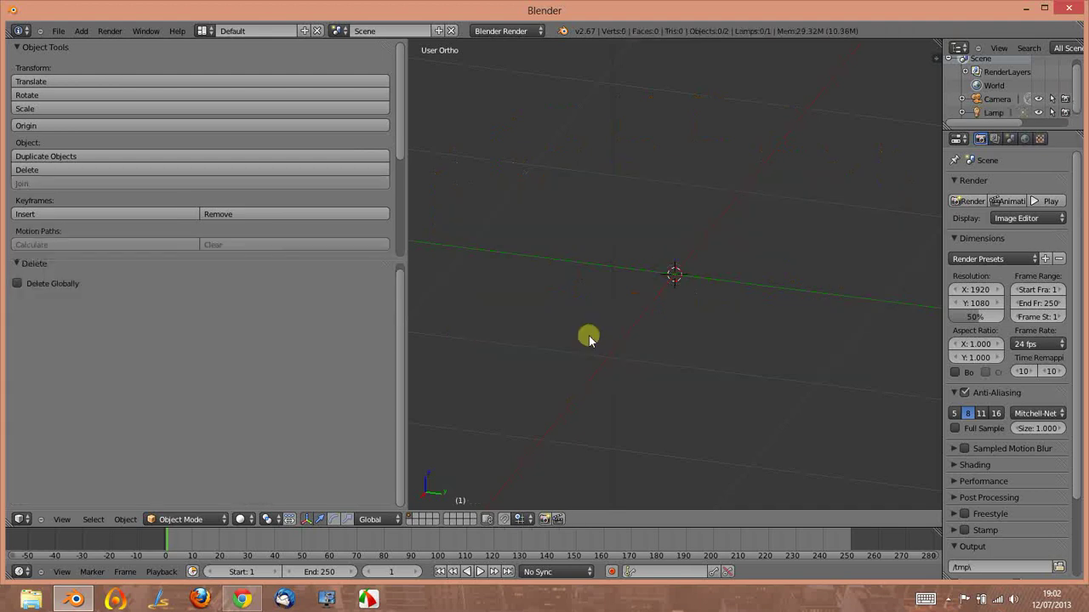
pyautogui.hotkey('shift', 'a')
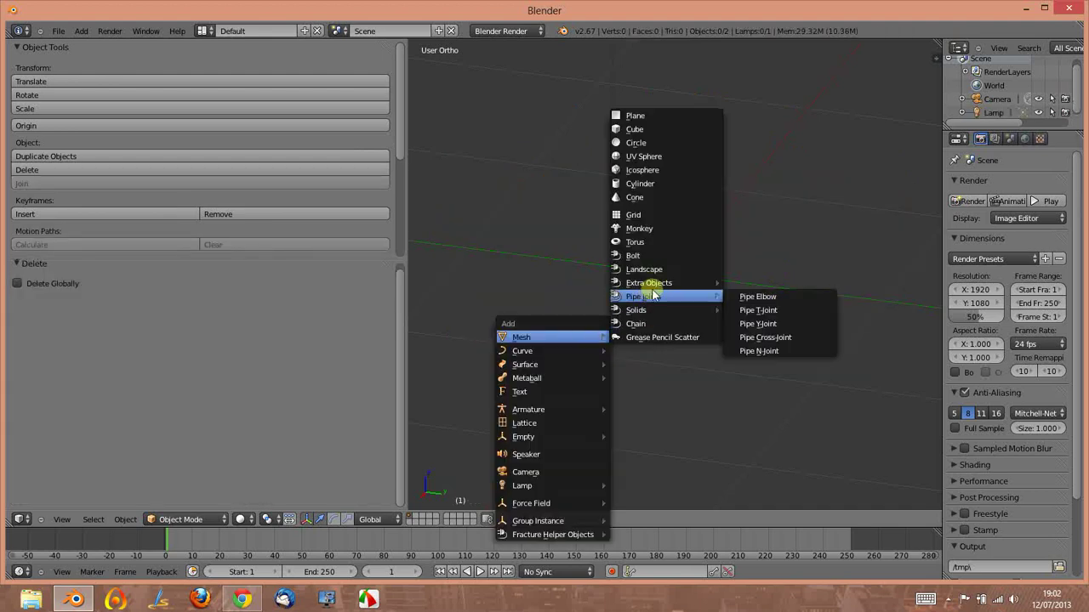
pyautogui.moveTo(649, 283)
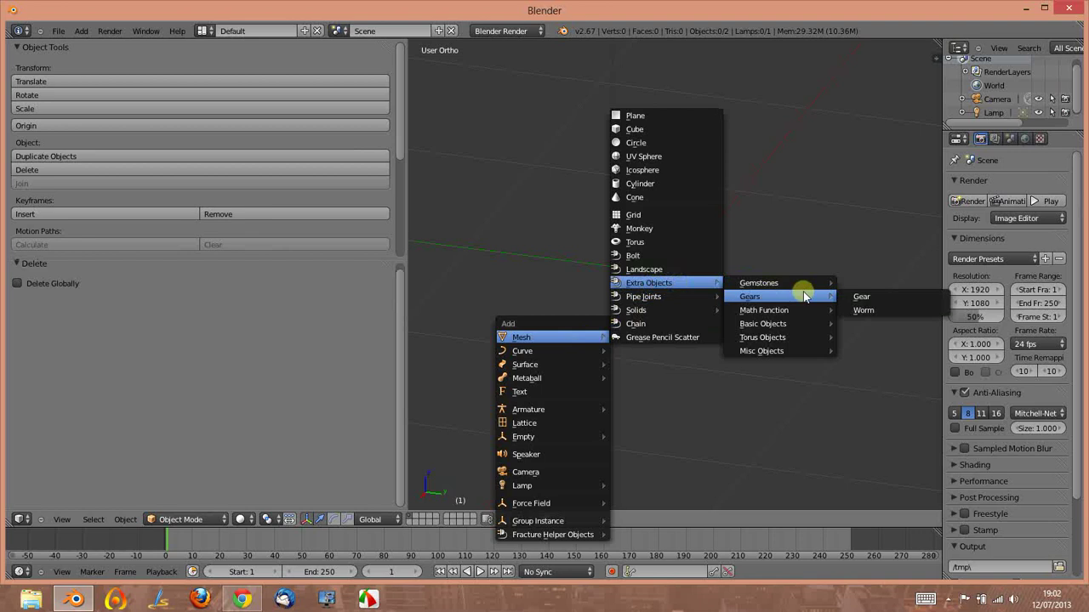
pyautogui.click(864, 311)
pyautogui.scroll(-5, 570, 279)
pyautogui.scroll(-3, 572, 239)
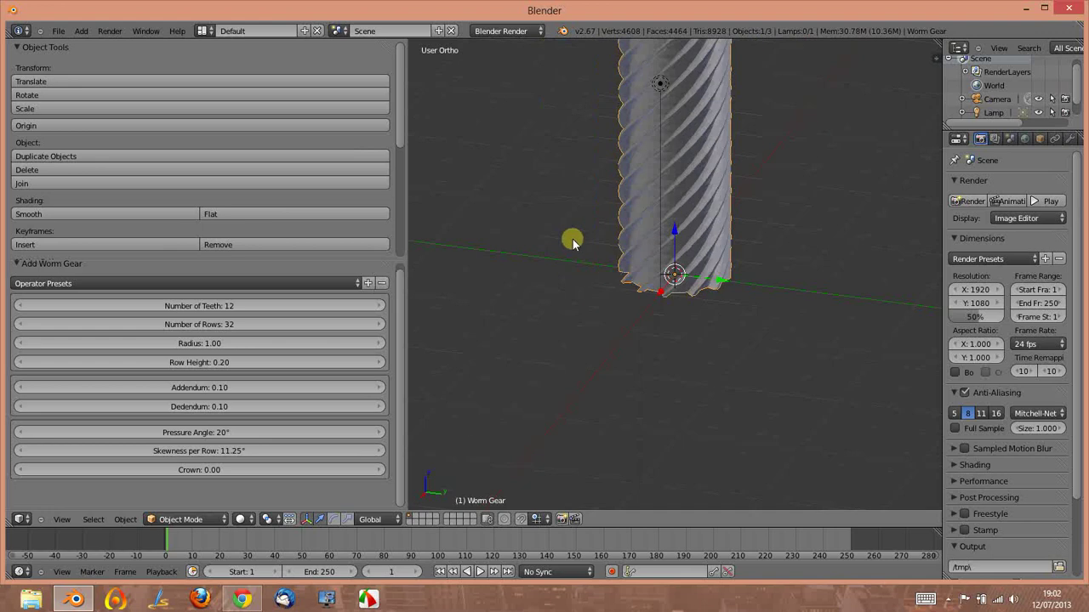
pyautogui.scroll(-3, 573, 239)
pyautogui.moveTo(572, 239)
pyautogui.mouseDown(button='middle')
pyautogui.moveTo(760, 184)
pyautogui.moveTo(630, 190)
pyautogui.moveTo(578, 148)
pyautogui.moveTo(556, 159)
pyautogui.moveTo(712, 164)
pyautogui.moveTo(754, 181)
pyautogui.mouseUp(button='middle')
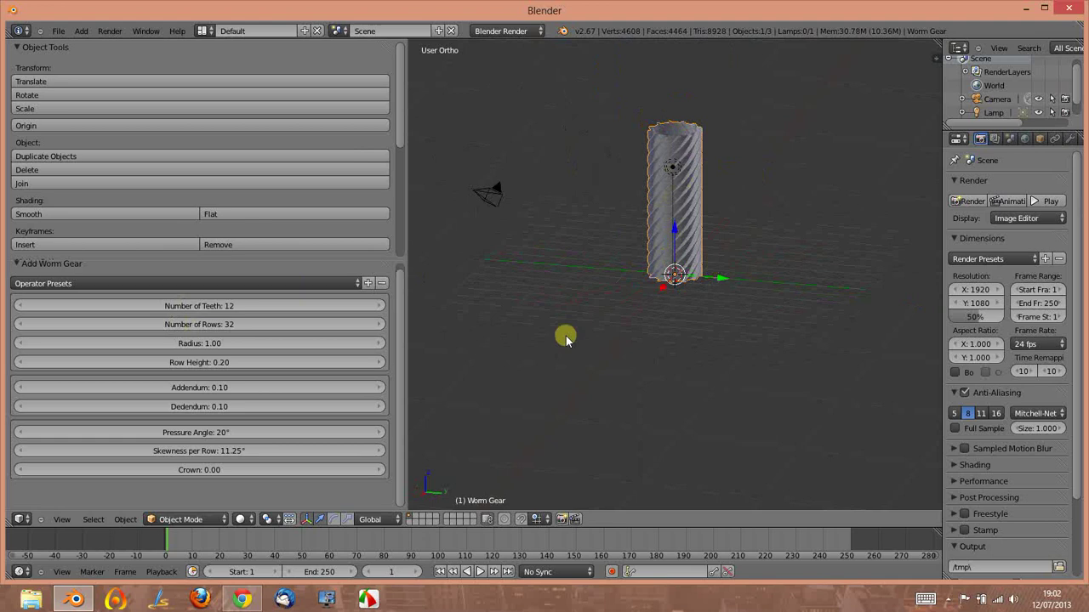
# Step: Set the worm gear's number of teeth to 15
pyautogui.moveTo(160, 298); pyautogui.dragTo(208, 308)
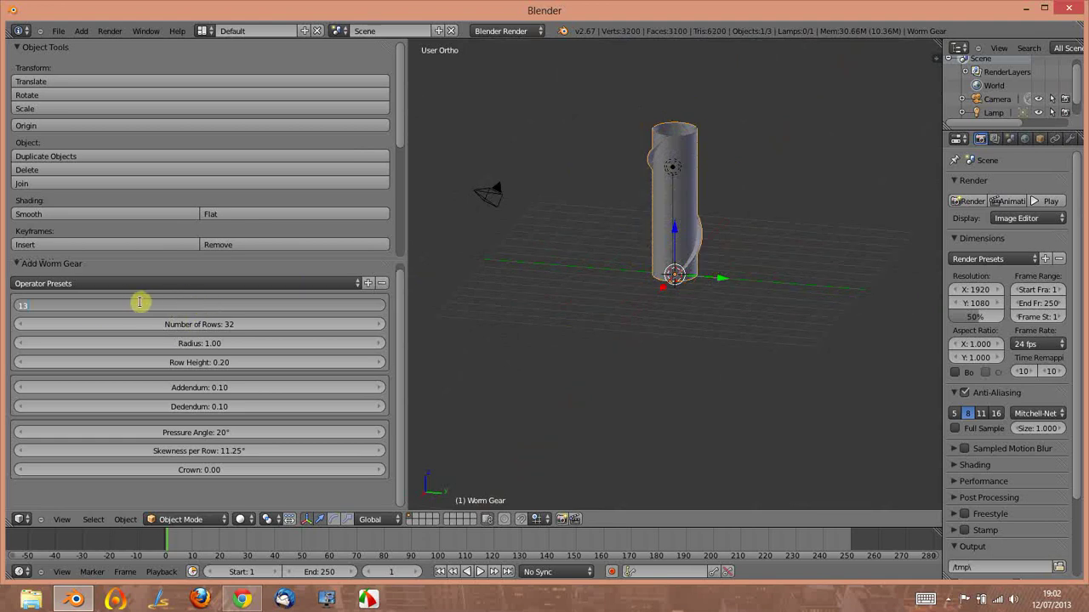
pyautogui.press('Return')
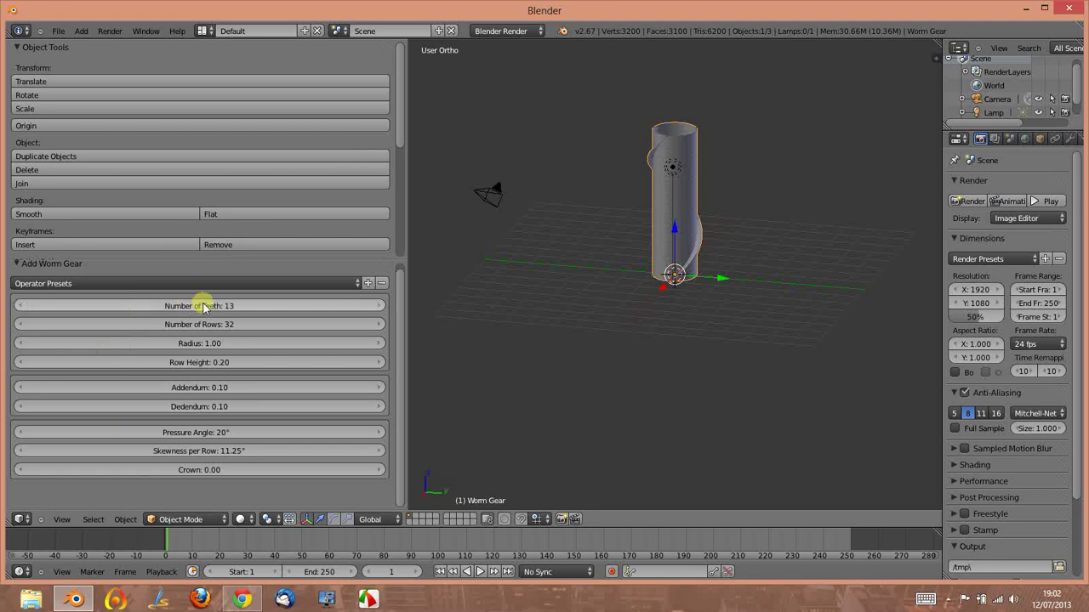
pyautogui.moveTo(199, 301)
pyautogui.mouseDown()
pyautogui.moveTo(170, 311)
pyautogui.moveTo(187, 313)
pyautogui.mouseUp()
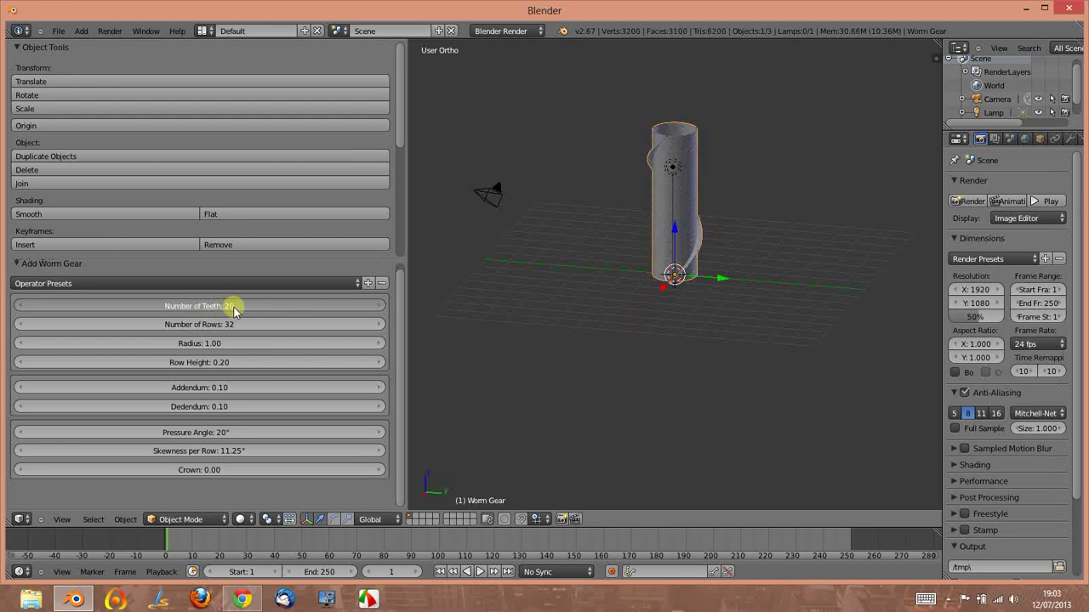
pyautogui.moveTo(235, 312); pyautogui.dragTo(214, 312)
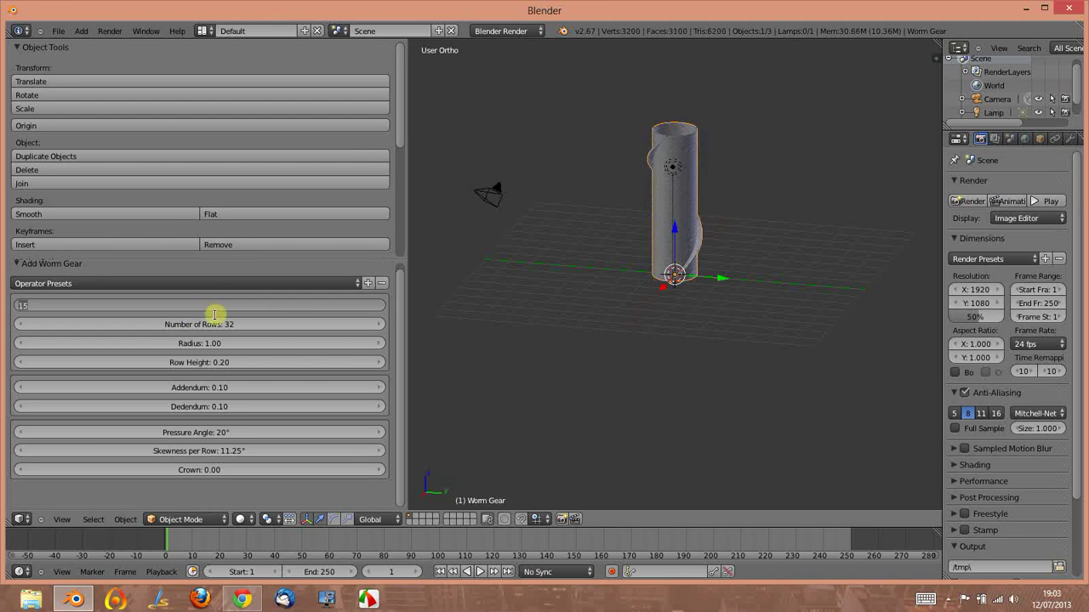